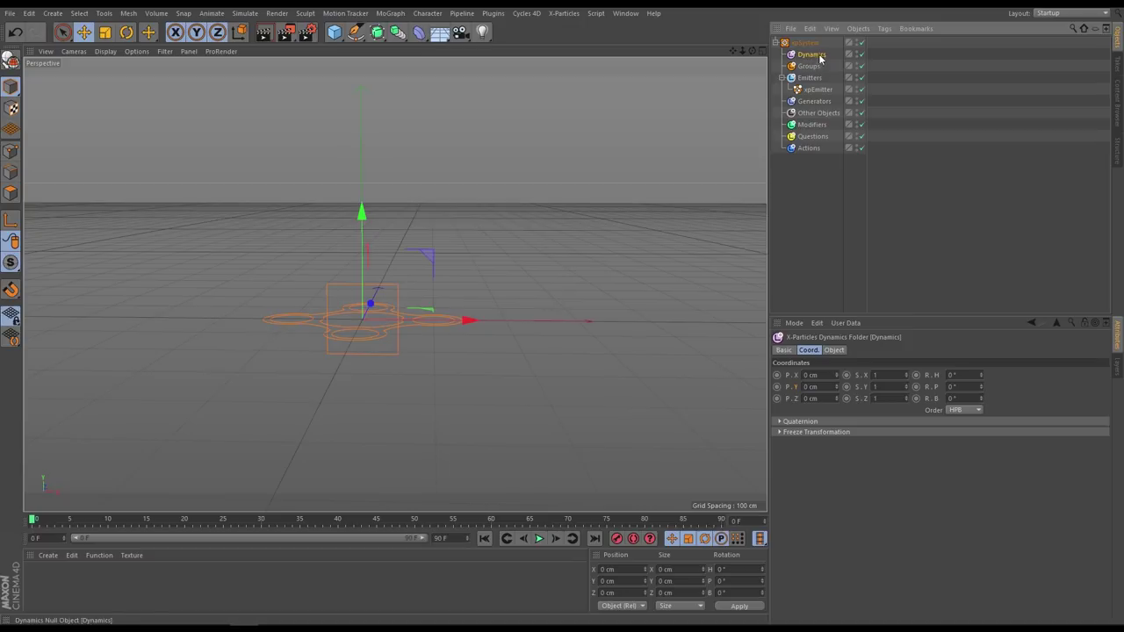
# - Add an xpExplosiaFX object from the Dynamics folder and set its voxel size to 5 cm
pyautogui.click(835, 350)
pyautogui.click(1105, 399)
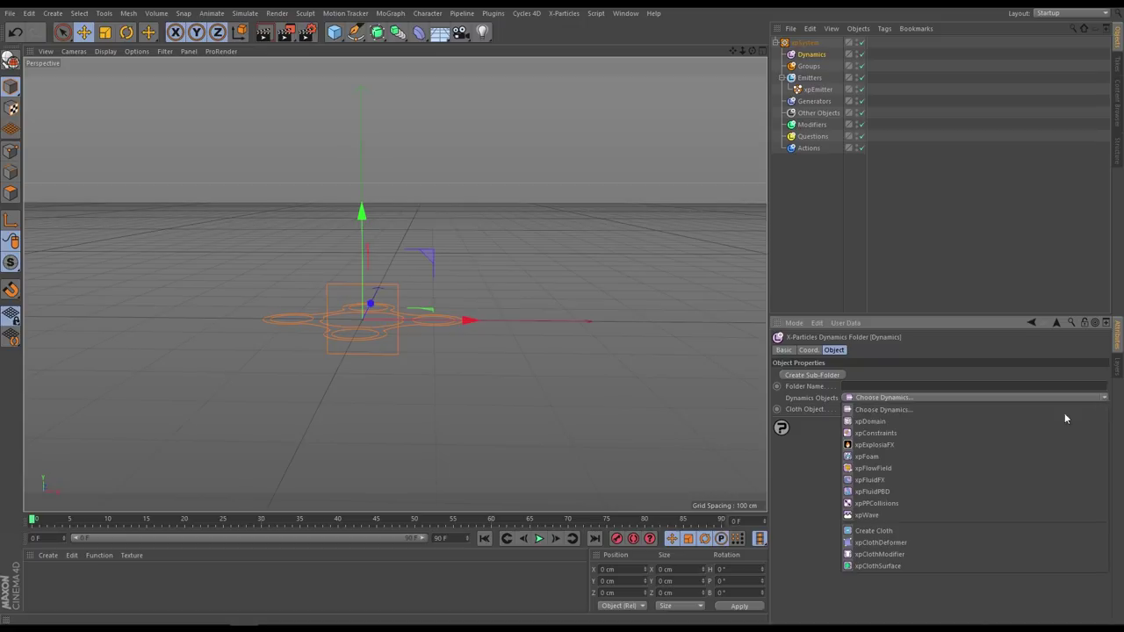
pyautogui.click(919, 440)
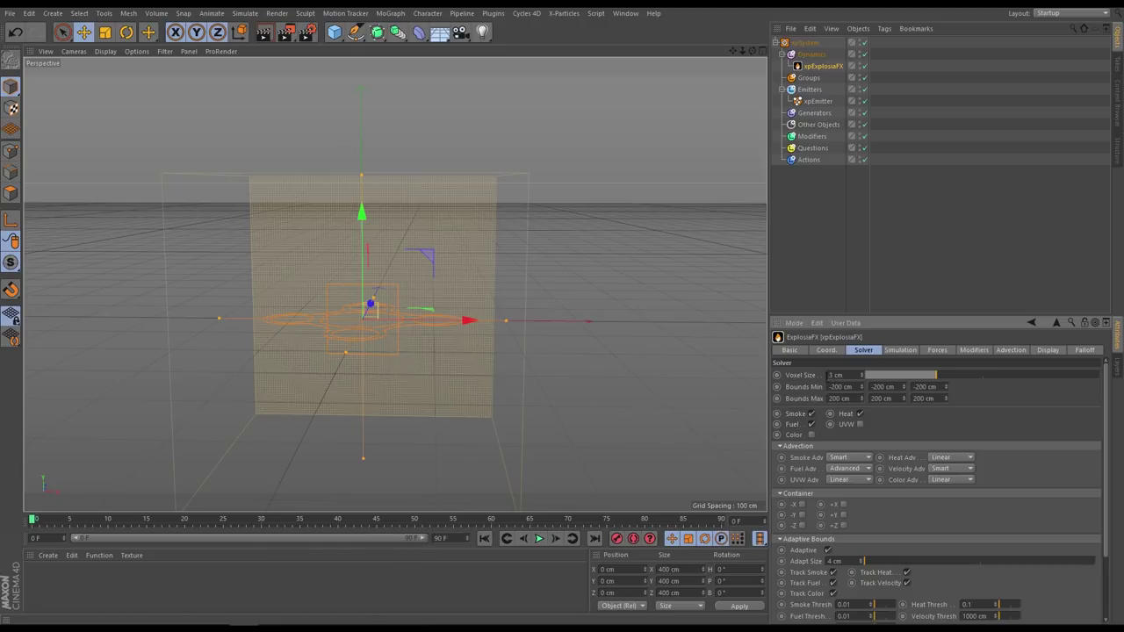
pyautogui.doubleClick(846, 376)
pyautogui.write('5')
pyautogui.press('Return')
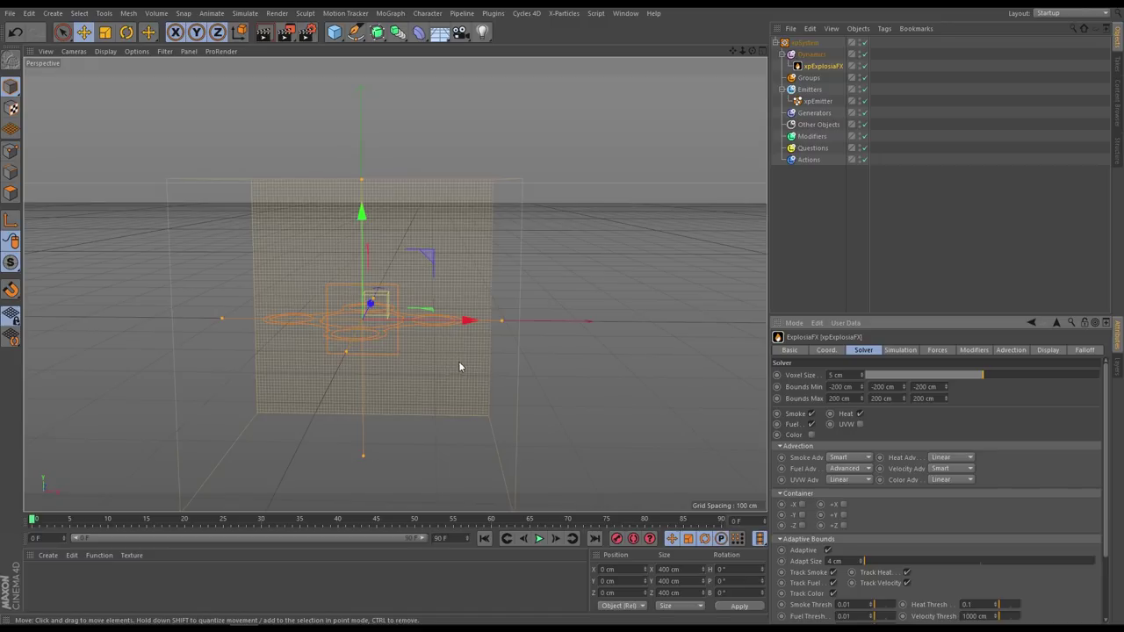
pyautogui.keyDown('alt'); pyautogui.moveTo(457, 388); pyautogui.dragTo(530, 375, button='middle'); pyautogui.keyUp('alt')
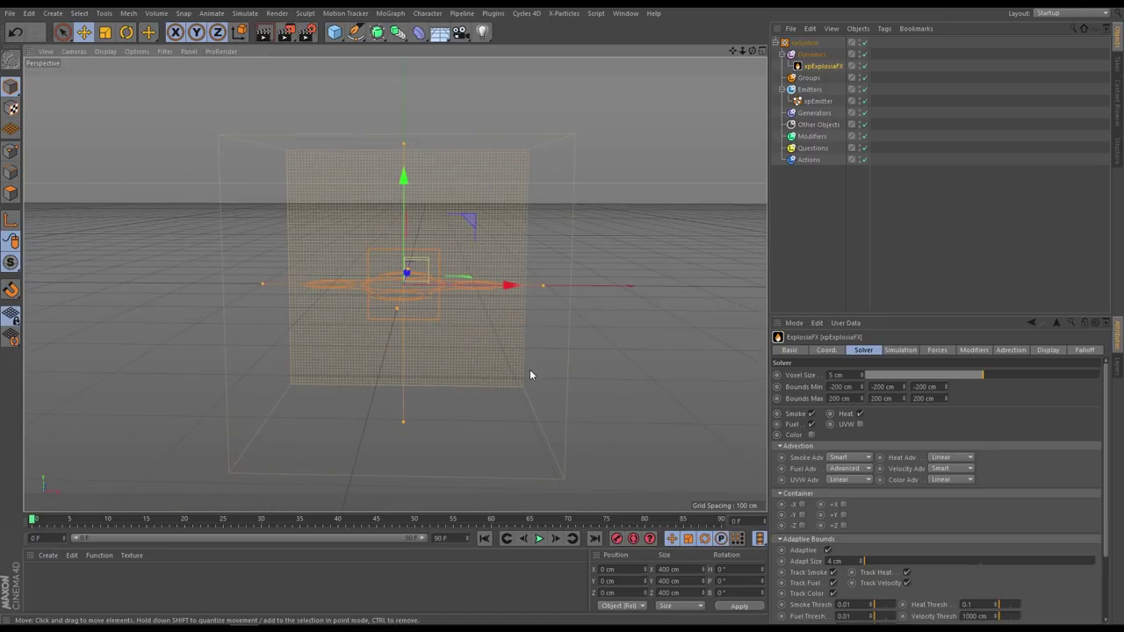
# - Disable both the xpEmitter and the xpExplosiaFX object in the object hierarchy
pyautogui.click(821, 102)
pyautogui.click(865, 101)
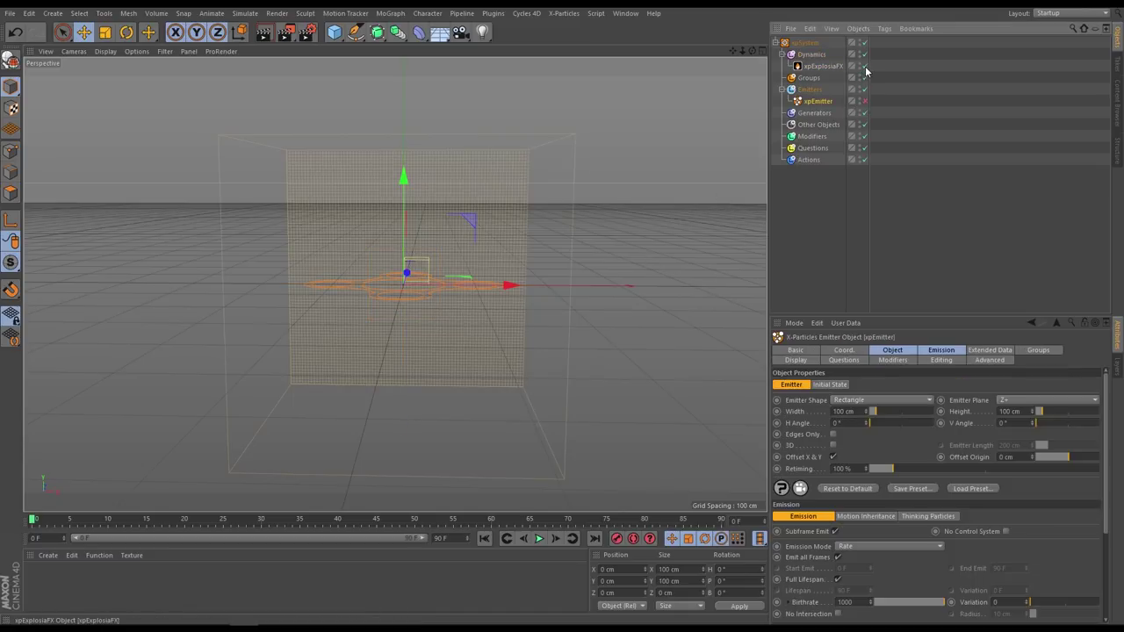
pyautogui.click(865, 66)
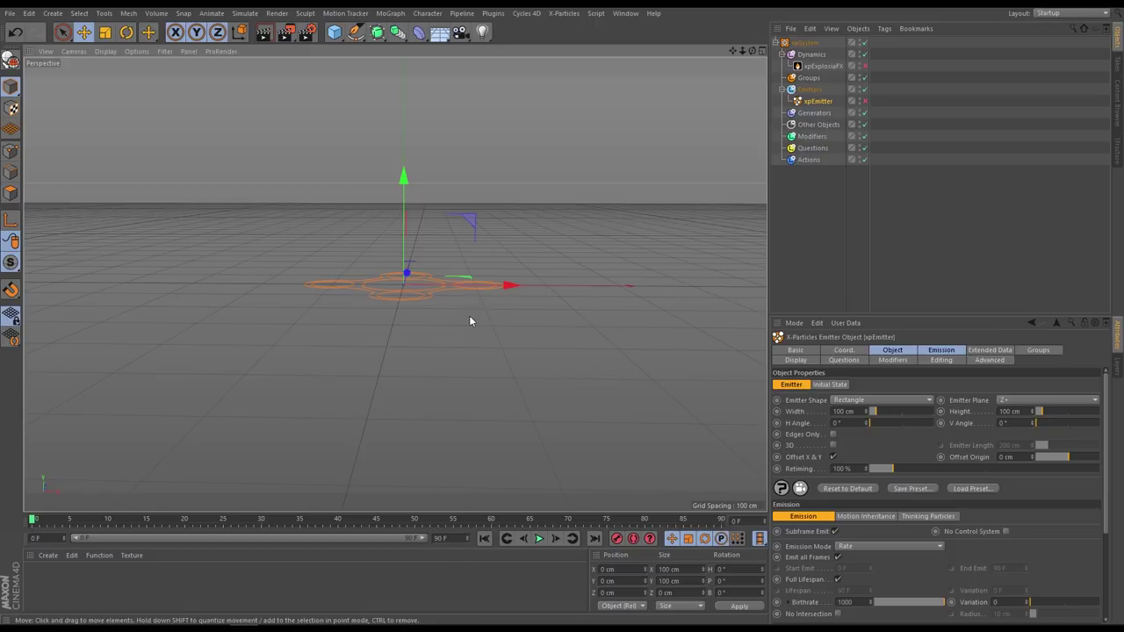
pyautogui.keyDown('alt'); pyautogui.moveTo(469, 315); pyautogui.dragTo(469, 341); pyautogui.keyUp('alt')
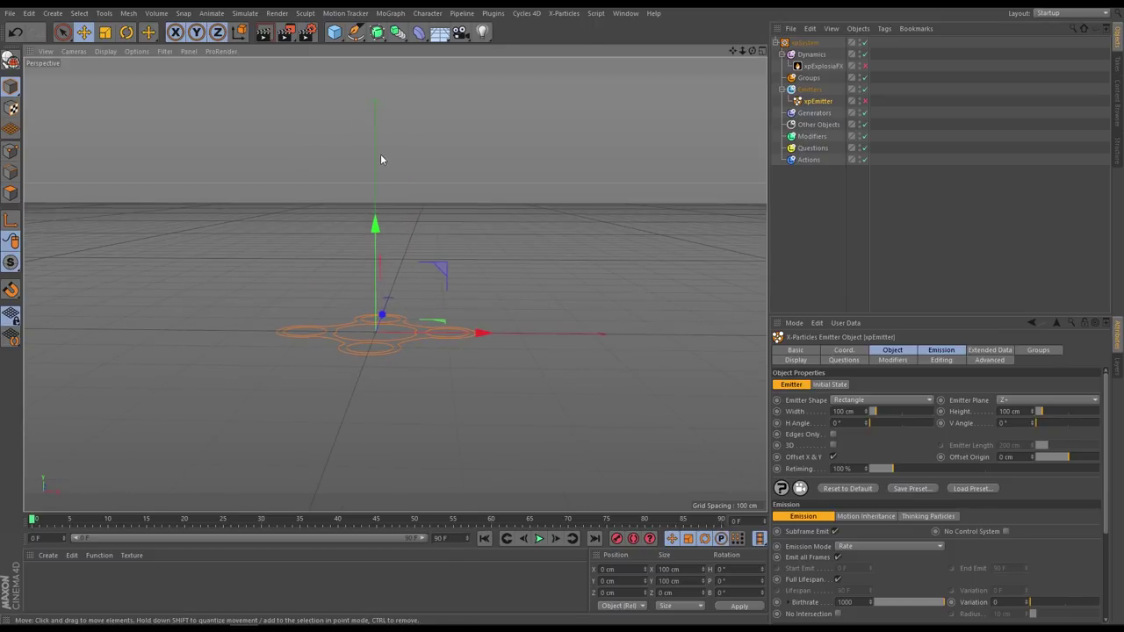
# - Create a Text spline that reads "X"
pyautogui.click(356, 31)
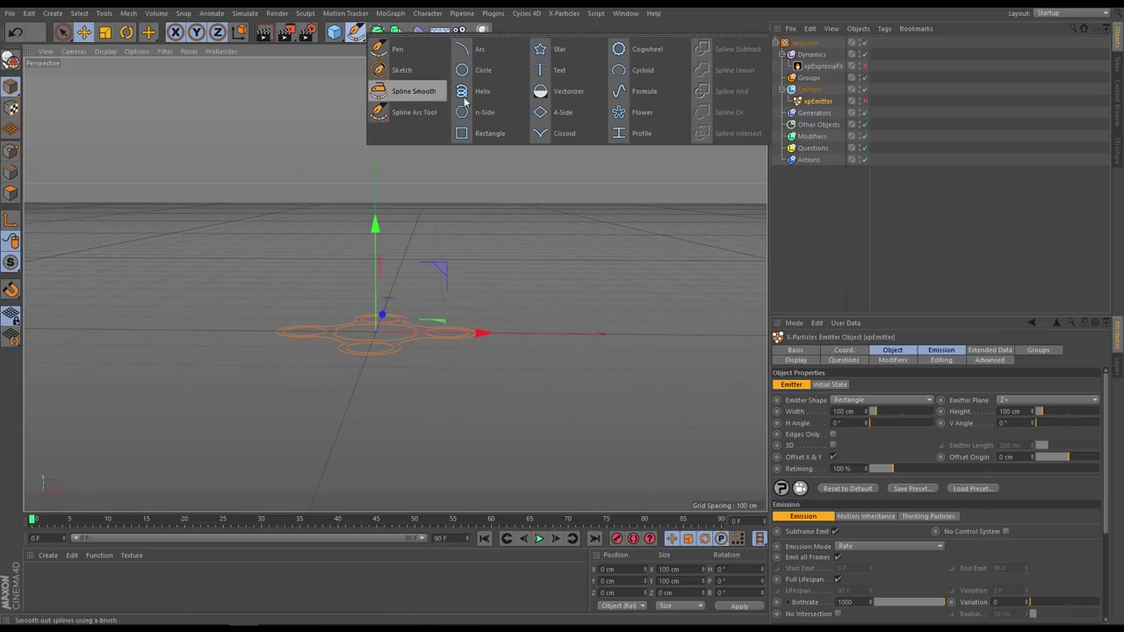
pyautogui.click(565, 78)
pyautogui.doubleClick(805, 376)
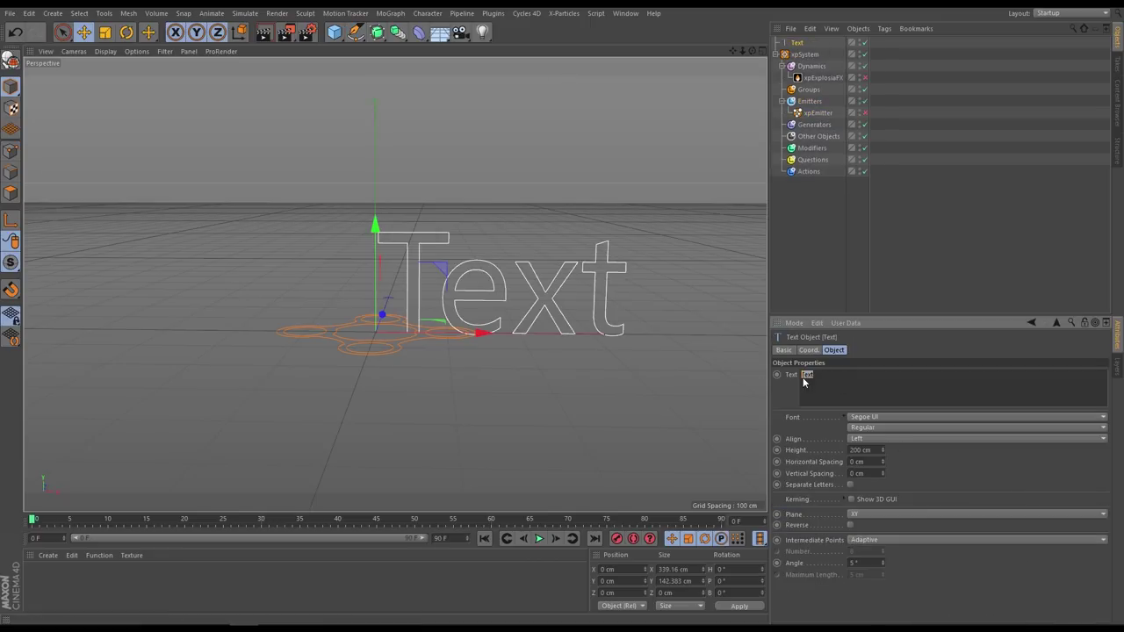
pyautogui.write('X')
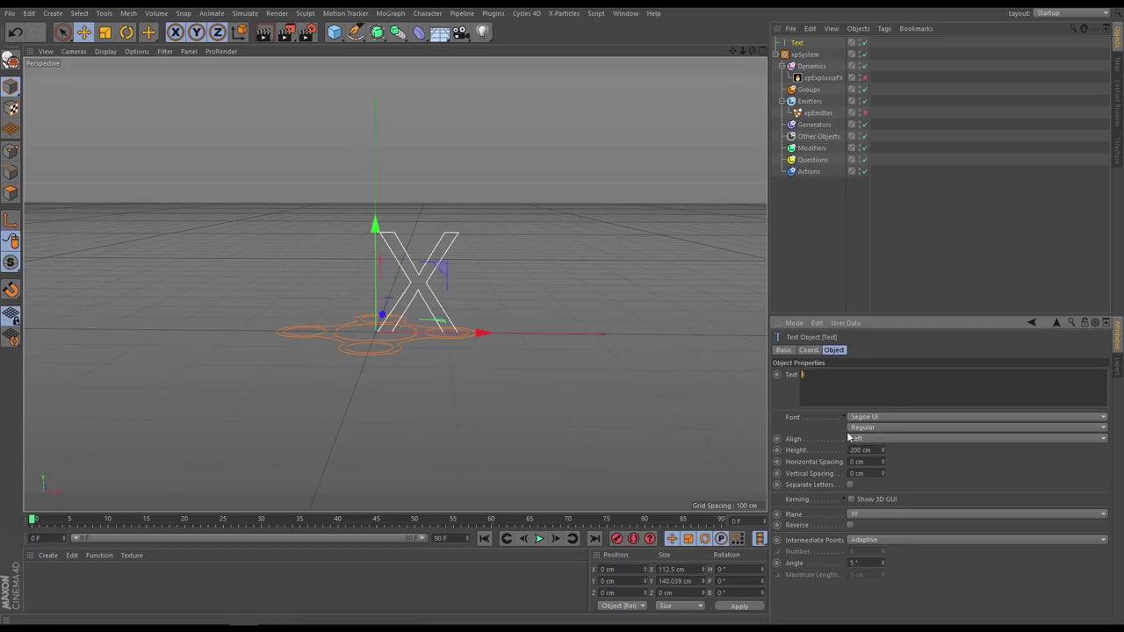
# - Set the X text's font style to Bold and its alignment to Middle, keeping it at the origin
pyautogui.click(864, 429)
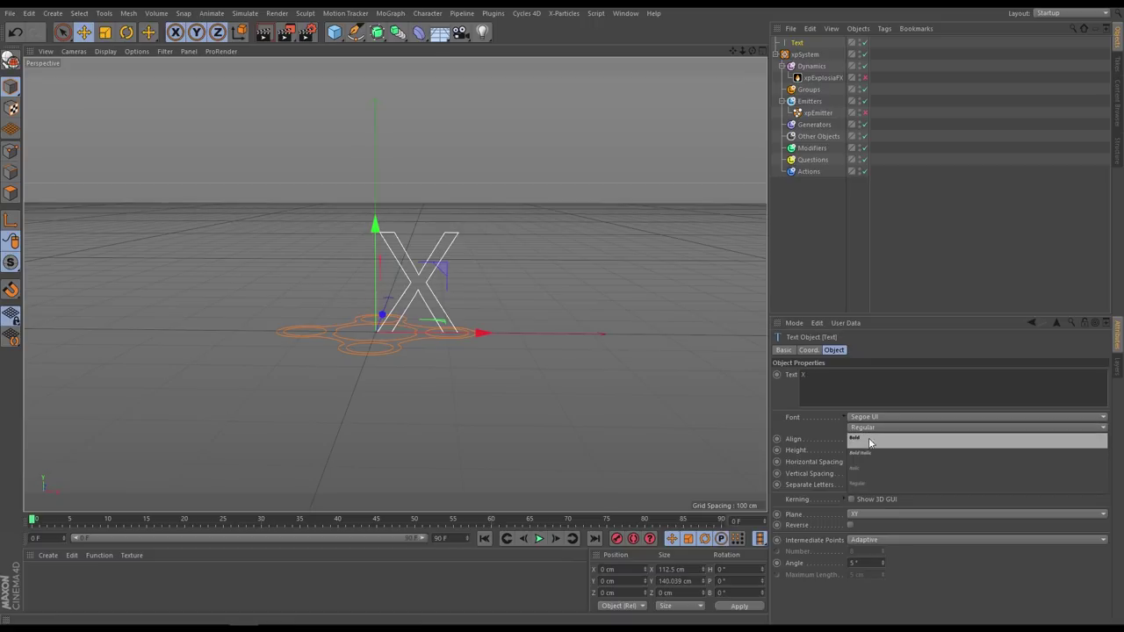
pyautogui.click(864, 437)
pyautogui.click(866, 439)
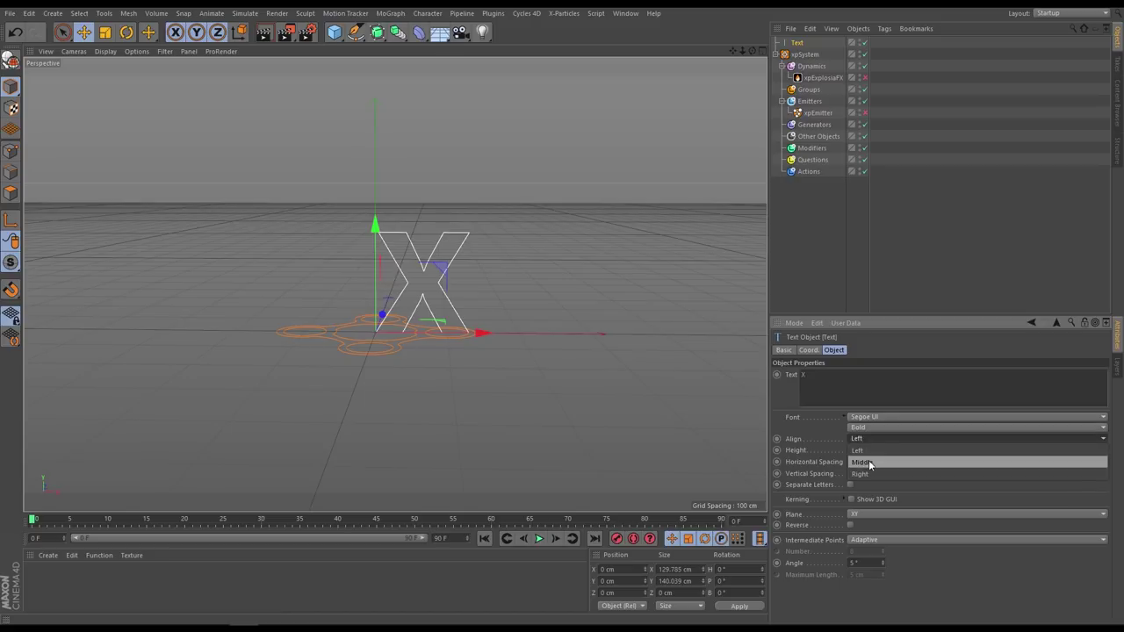
pyautogui.click(869, 461)
pyautogui.moveTo(455, 334); pyautogui.dragTo(481, 310)
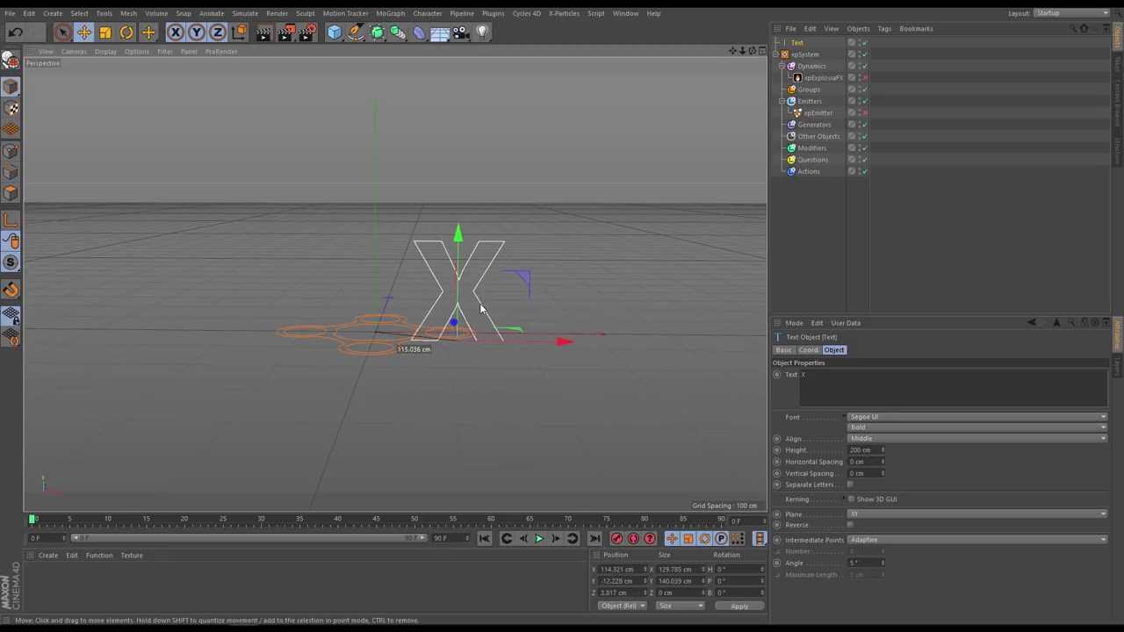
pyautogui.hotkey('ctrl', 'z')
# - Put the text spline under an Extrude generator and set its Z movement to 40 cm
pyautogui.keyDown('alt'); pyautogui.moveTo(384, 287); pyautogui.dragTo(571, 252); pyautogui.keyUp('alt')
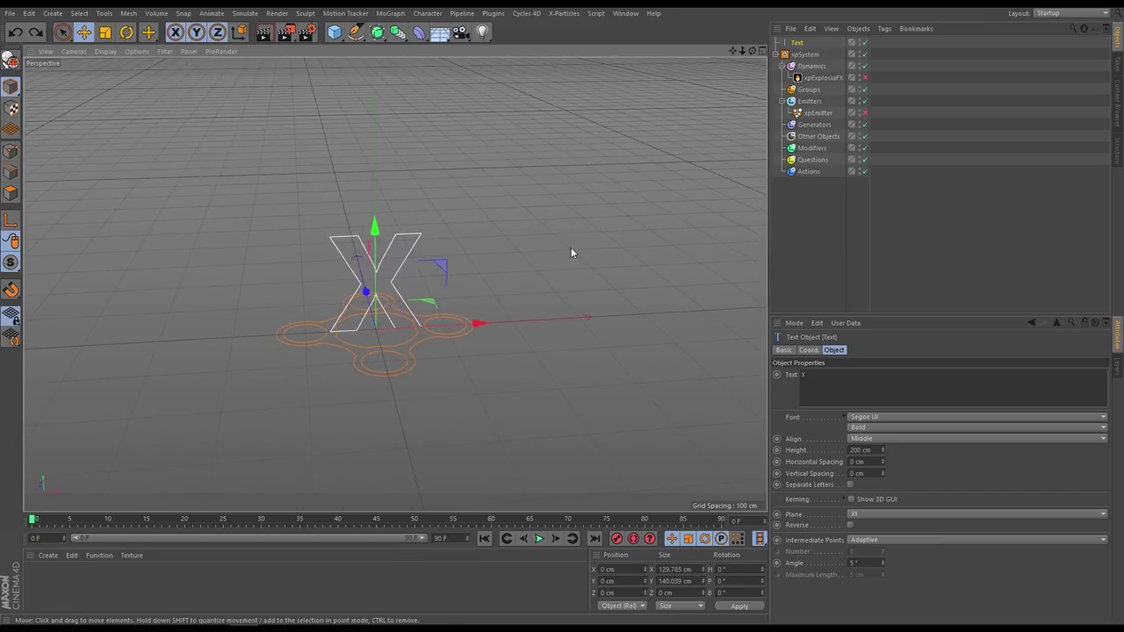
pyautogui.click(799, 44)
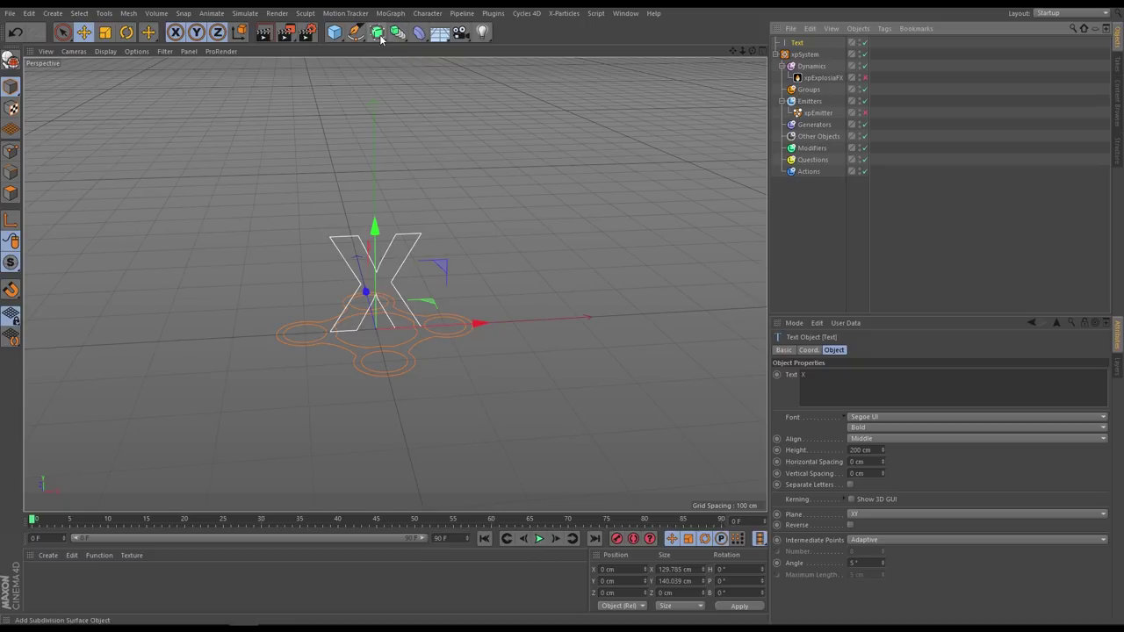
pyautogui.moveTo(377, 33); pyautogui.dragTo(512, 49)
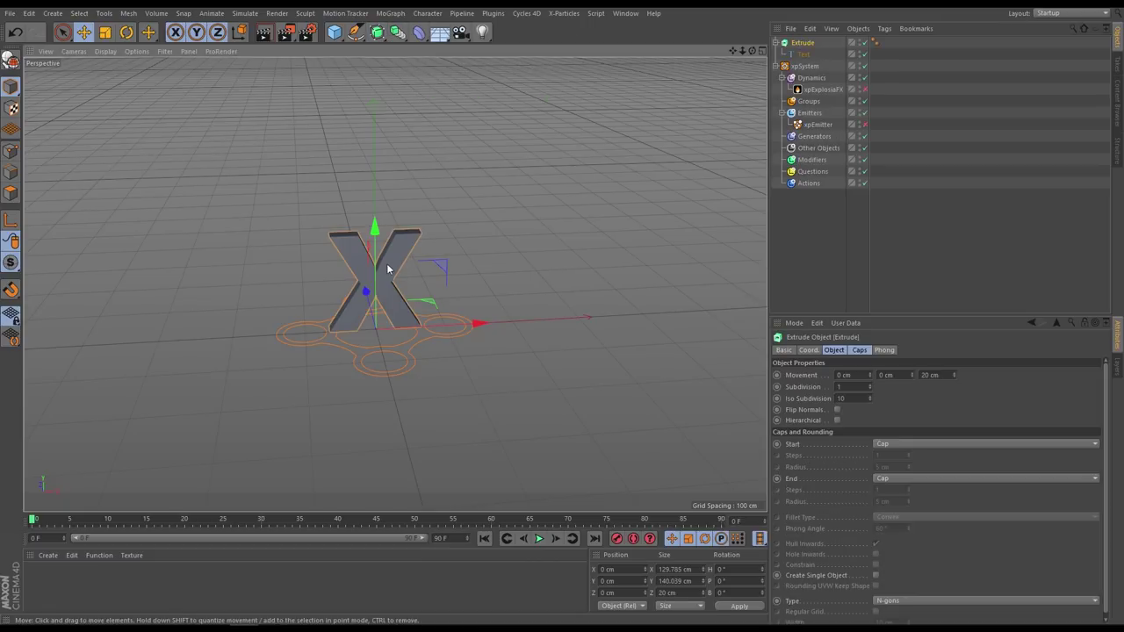
pyautogui.keyDown('alt'); pyautogui.moveTo(307, 185); pyautogui.dragTo(252, 280); pyautogui.keyUp('alt')
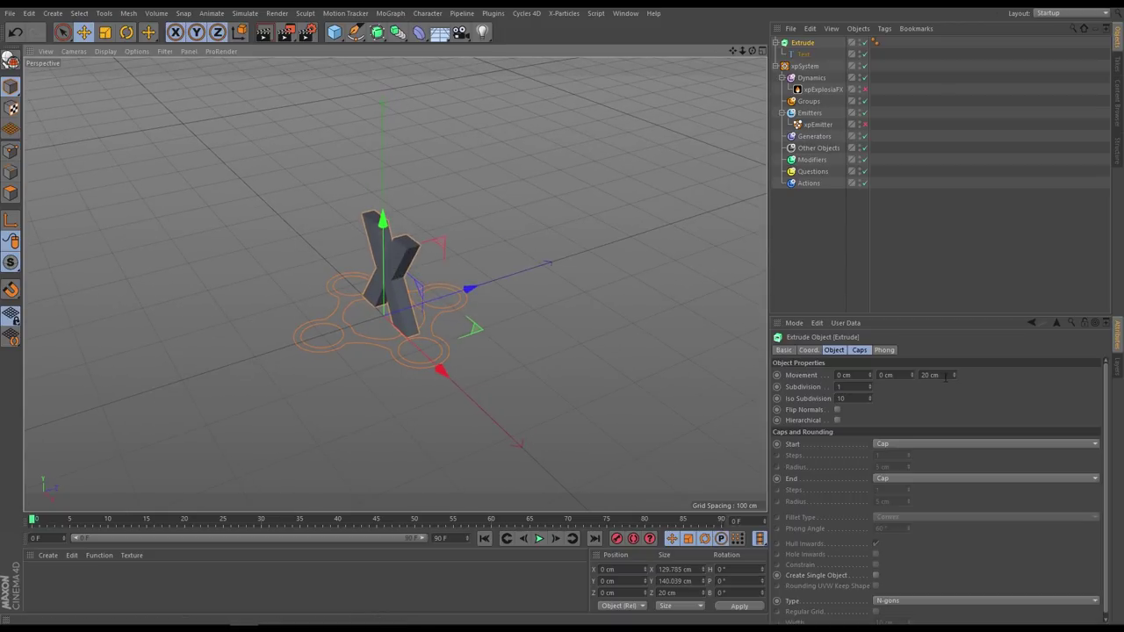
pyautogui.doubleClick(927, 376)
pyautogui.write('40')
pyautogui.press('Return')
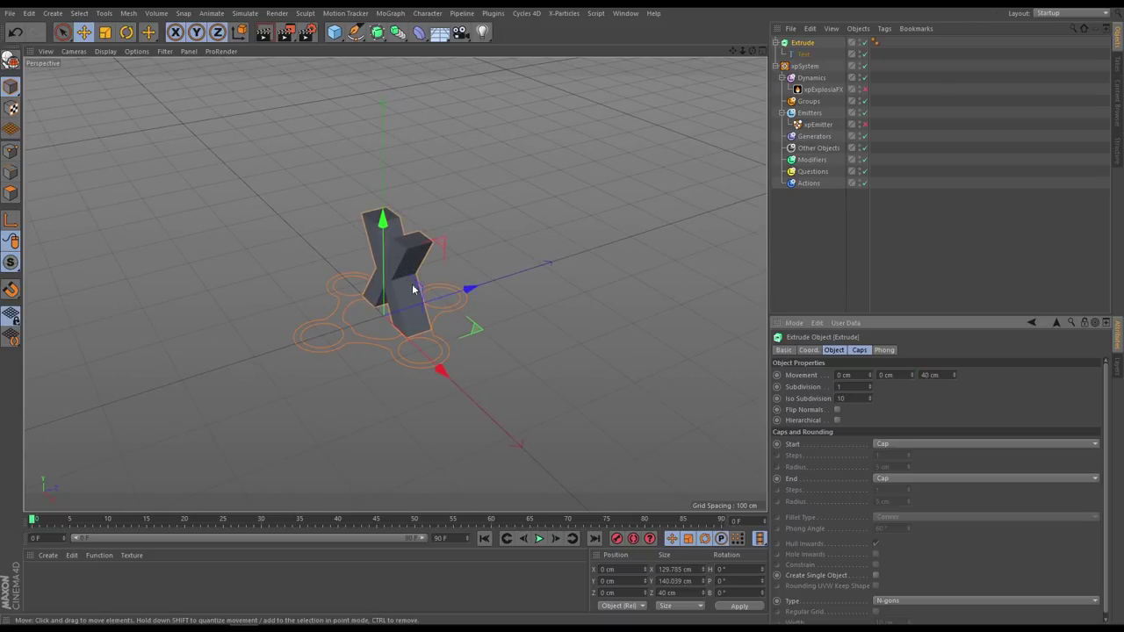
# - Set the text spline's height to 60 cm to fit the X inside the ExplosiaFX bounds
pyautogui.keyDown('alt'); pyautogui.moveTo(416, 290); pyautogui.dragTo(370, 290); pyautogui.keyUp('alt')
pyautogui.scroll(-5, 370, 290)
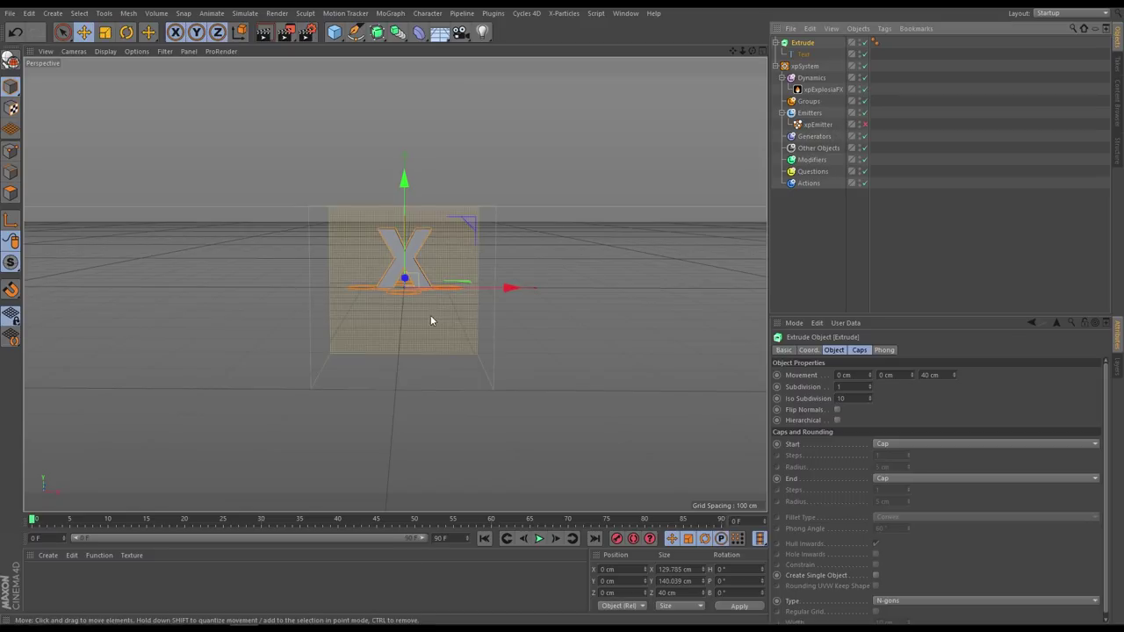
pyautogui.moveTo(431, 321)
pyautogui.keyDown('alt'); pyautogui.mouseDown()
pyautogui.moveTo(502, 291)
pyautogui.moveTo(416, 301)
pyautogui.moveTo(429, 303)
pyautogui.mouseUp(); pyautogui.keyUp('alt')
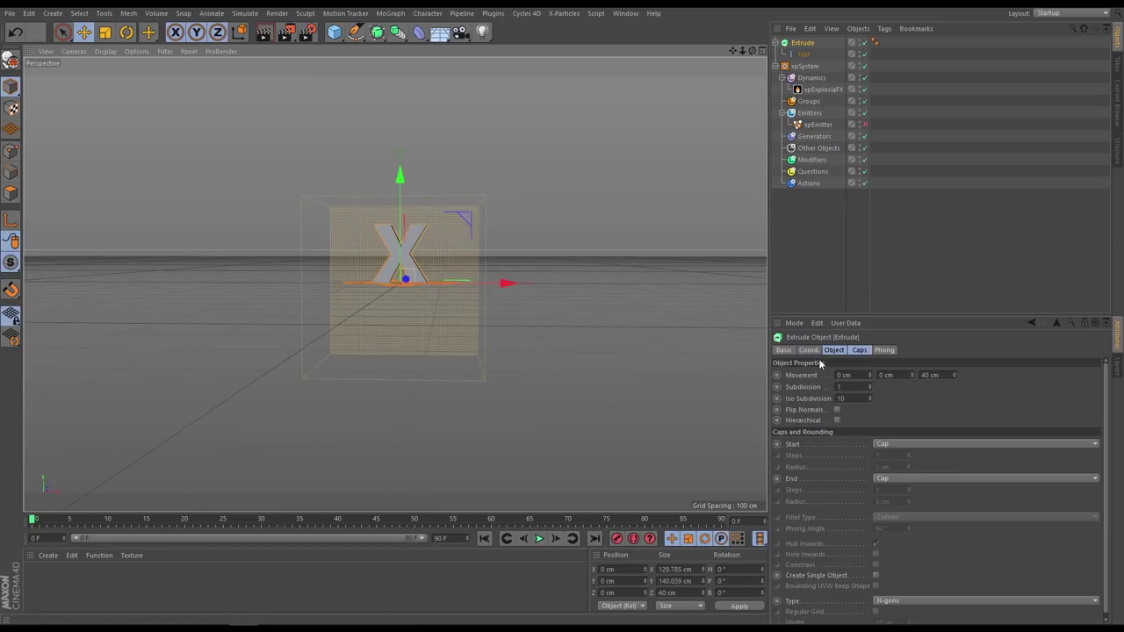
pyautogui.click(803, 54)
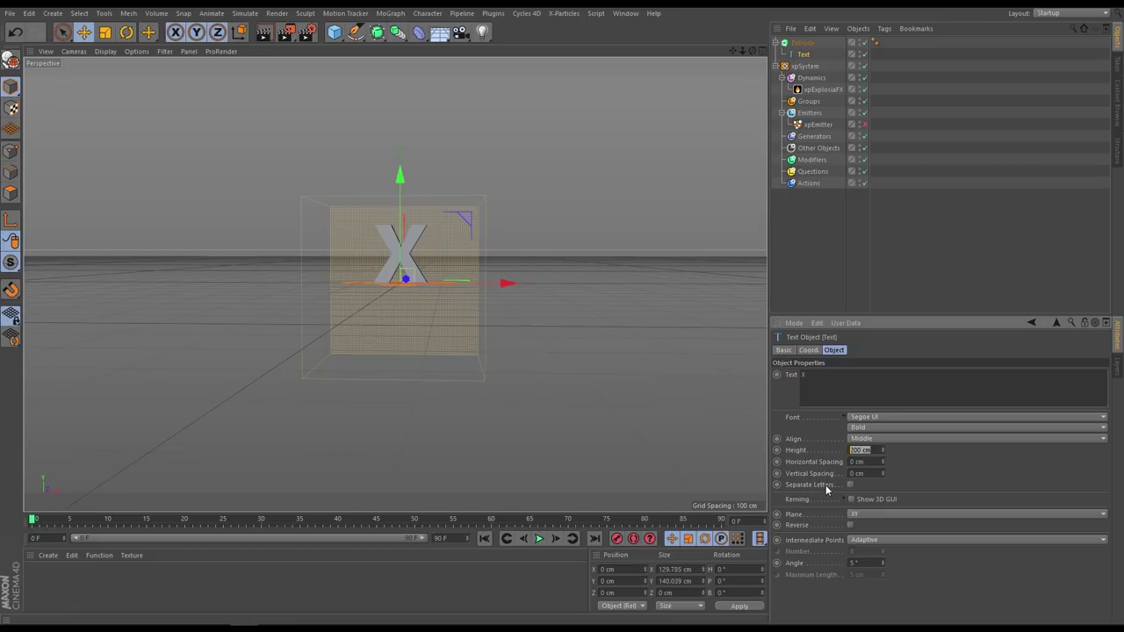
pyautogui.write('50')
pyautogui.press('Return')
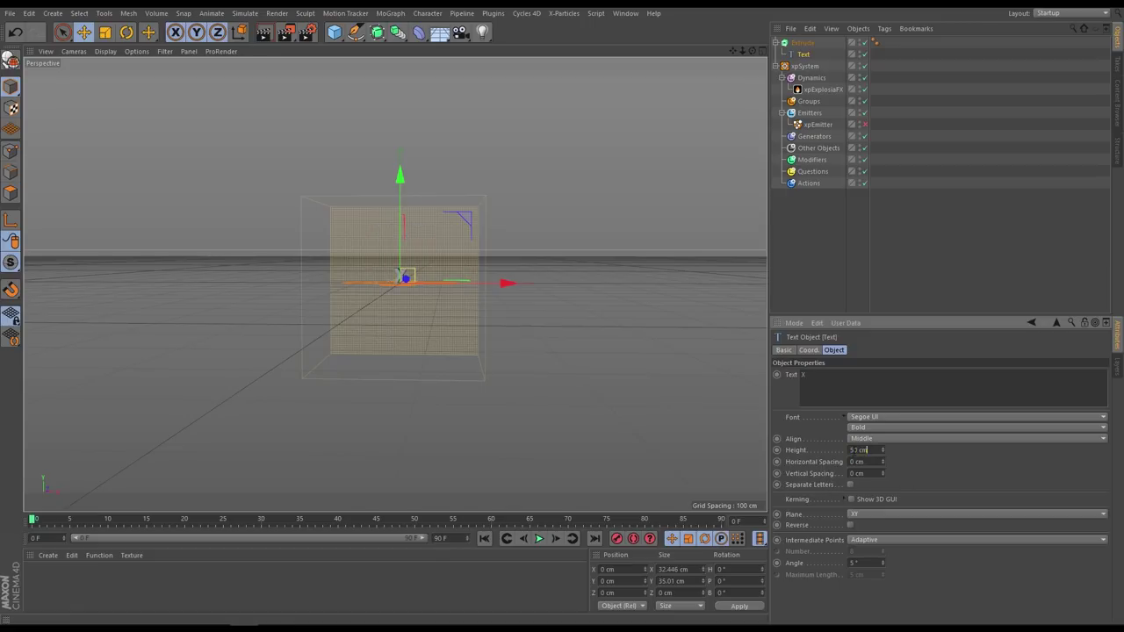
pyautogui.write('6')
pyautogui.press('Return')
pyautogui.click(861, 450)
pyautogui.write('60')
pyautogui.press('Return')
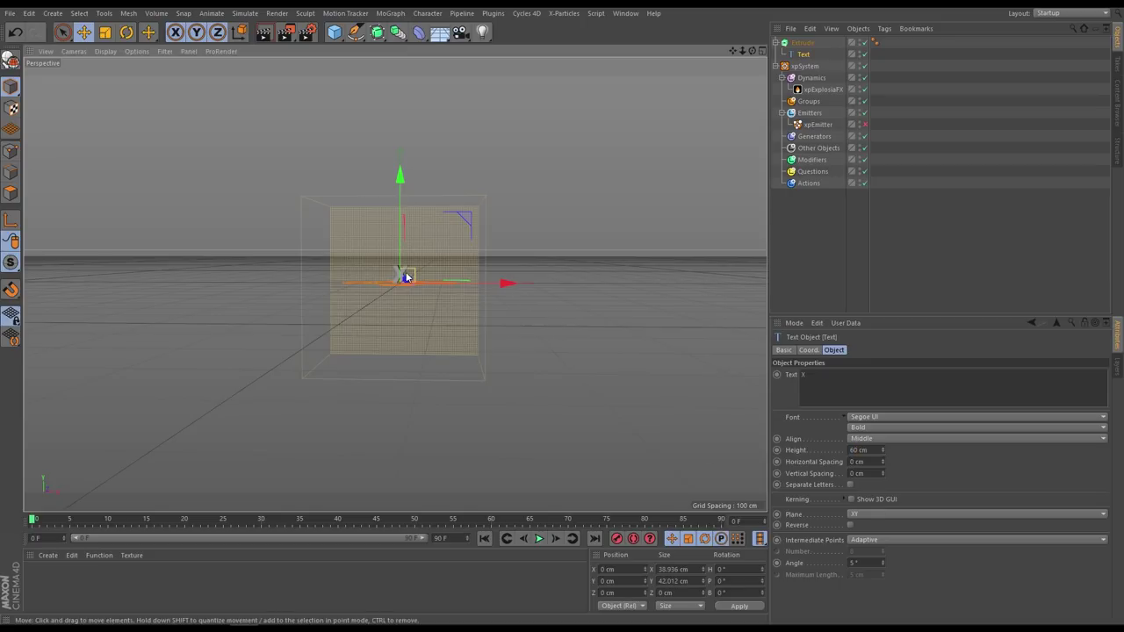
# - Disable the xpExplosiaFX object again and clear the object selection
pyautogui.scroll(3, 515, 252)
pyautogui.scroll(-1, 516, 252)
pyautogui.click(864, 91)
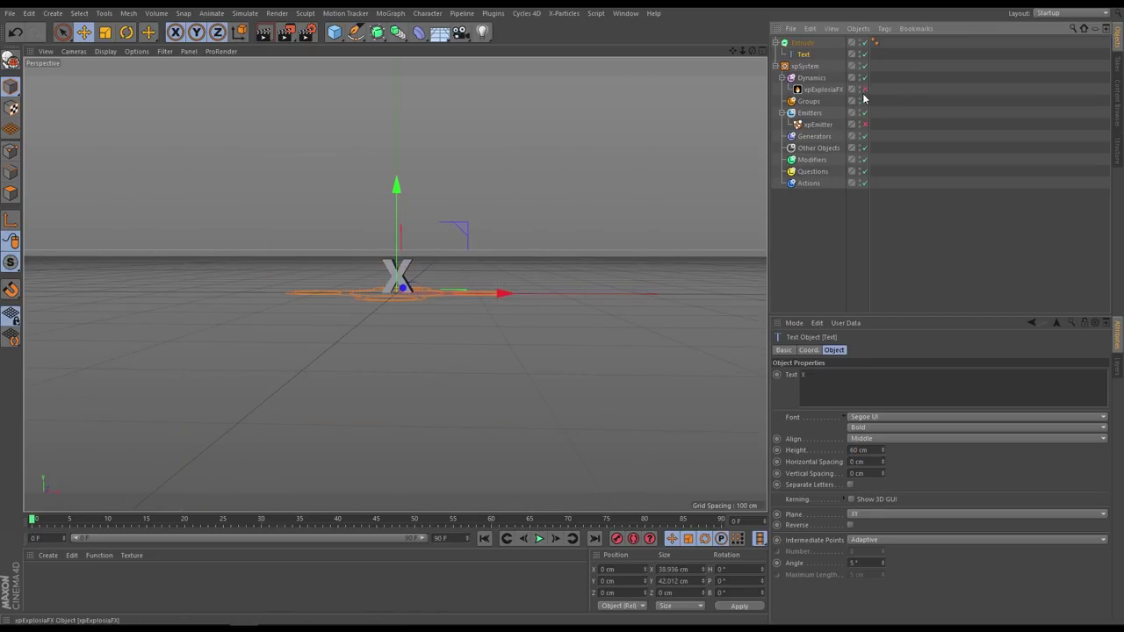
pyautogui.click(816, 215)
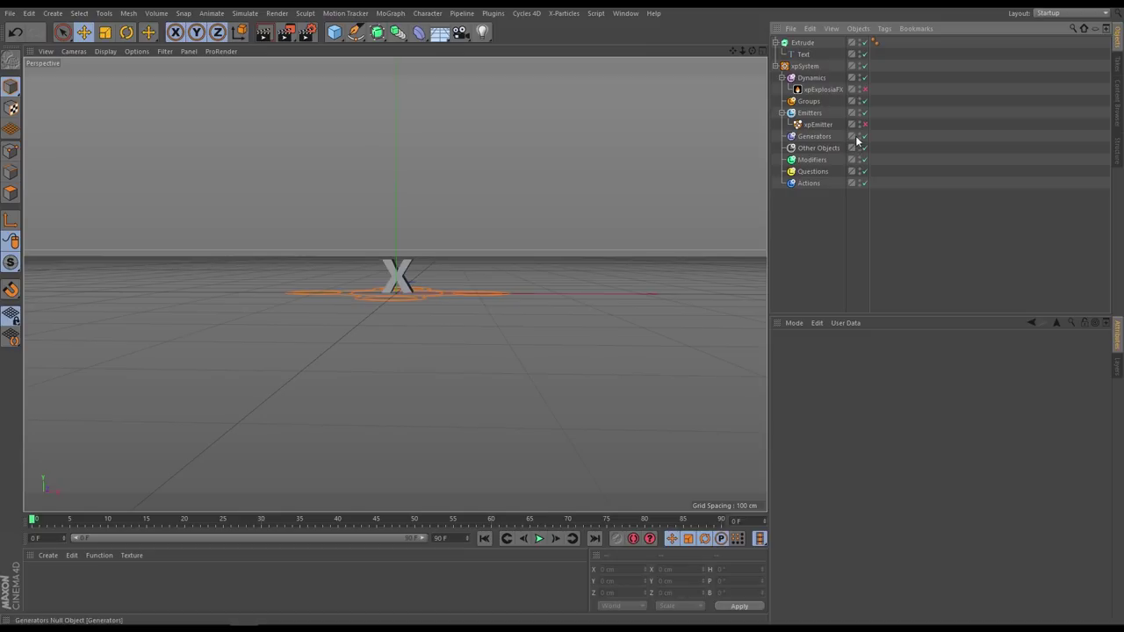
# - Wrap the Extrude in a Connect object as its parent and turn off Weld
pyautogui.click(803, 43)
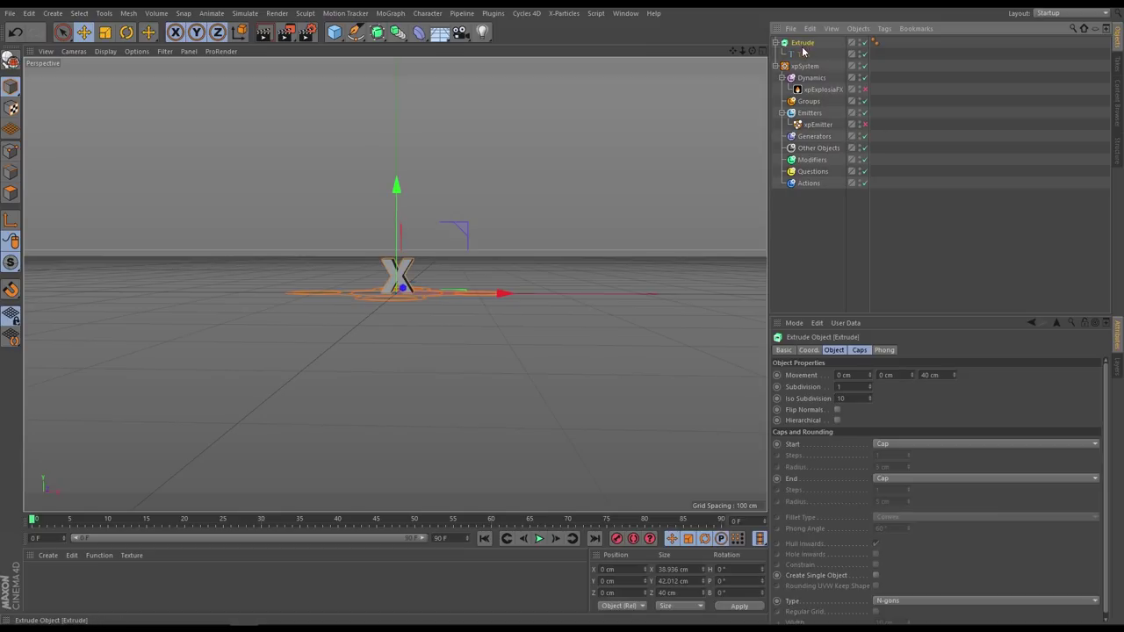
pyautogui.click(398, 32)
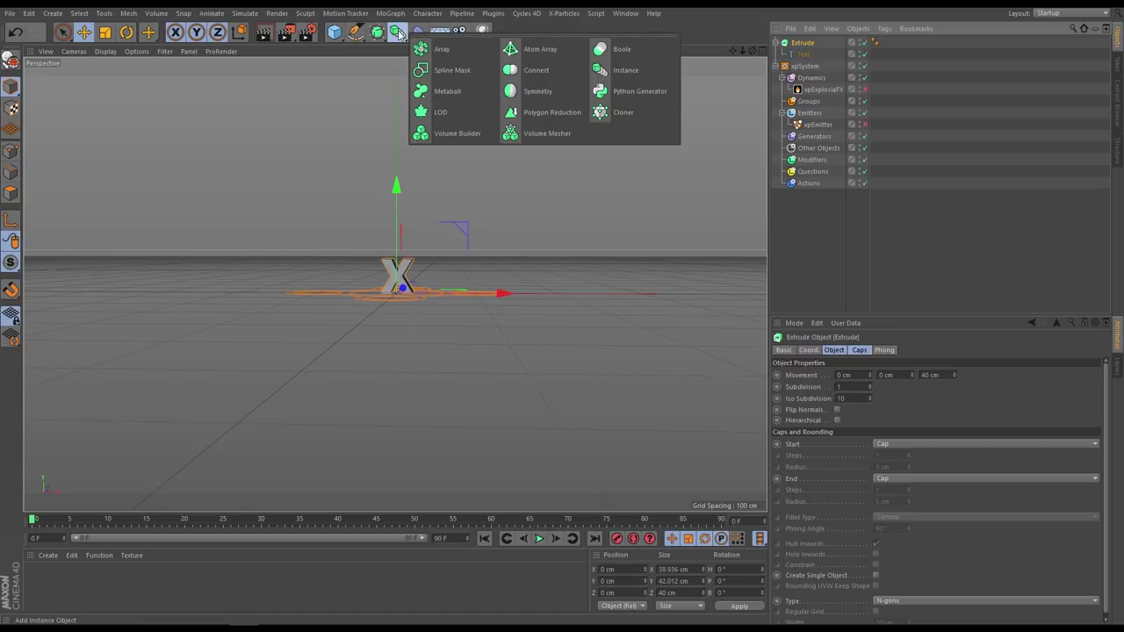
pyautogui.keyDown('alt'); pyautogui.click(537, 71); pyautogui.keyUp('alt')
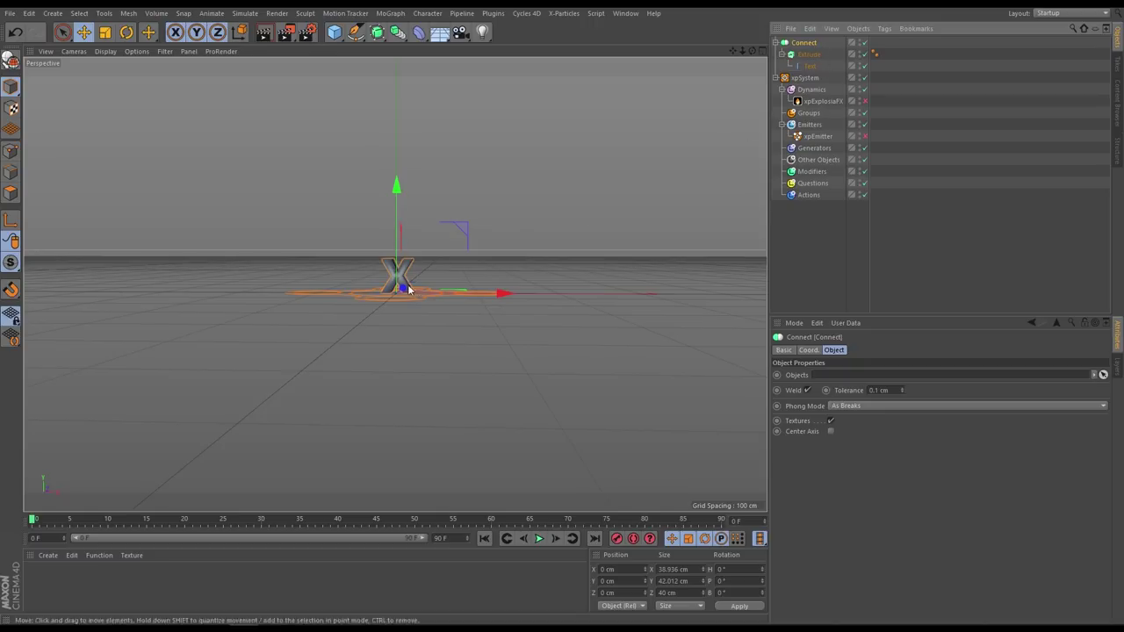
pyautogui.click(808, 391)
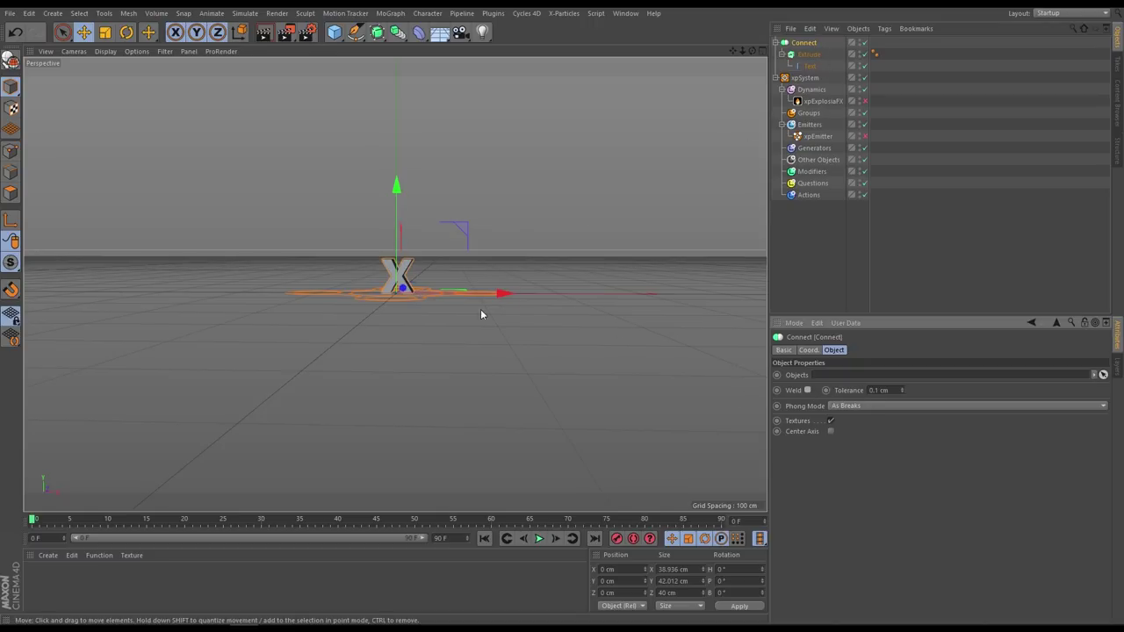
# - Turn off Icon in Viewport for the xpSystem object and clear the selection
pyautogui.scroll(5, 577, 271)
pyautogui.scroll(-4, 576, 271)
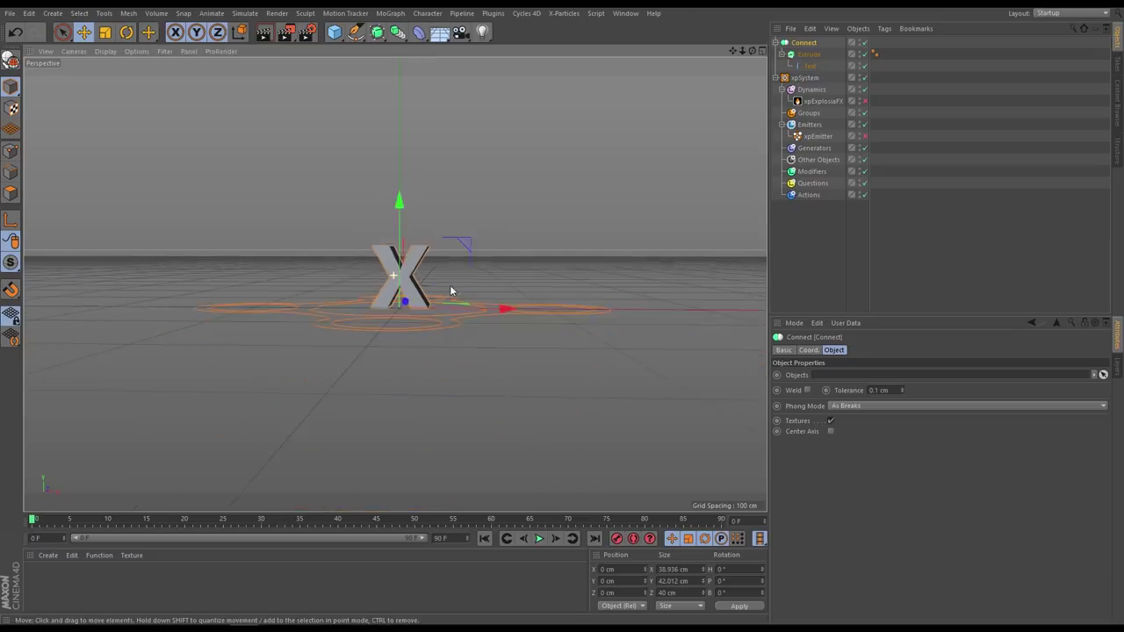
pyautogui.keyDown('alt'); pyautogui.moveTo(407, 279); pyautogui.dragTo(420, 323); pyautogui.keyUp('alt')
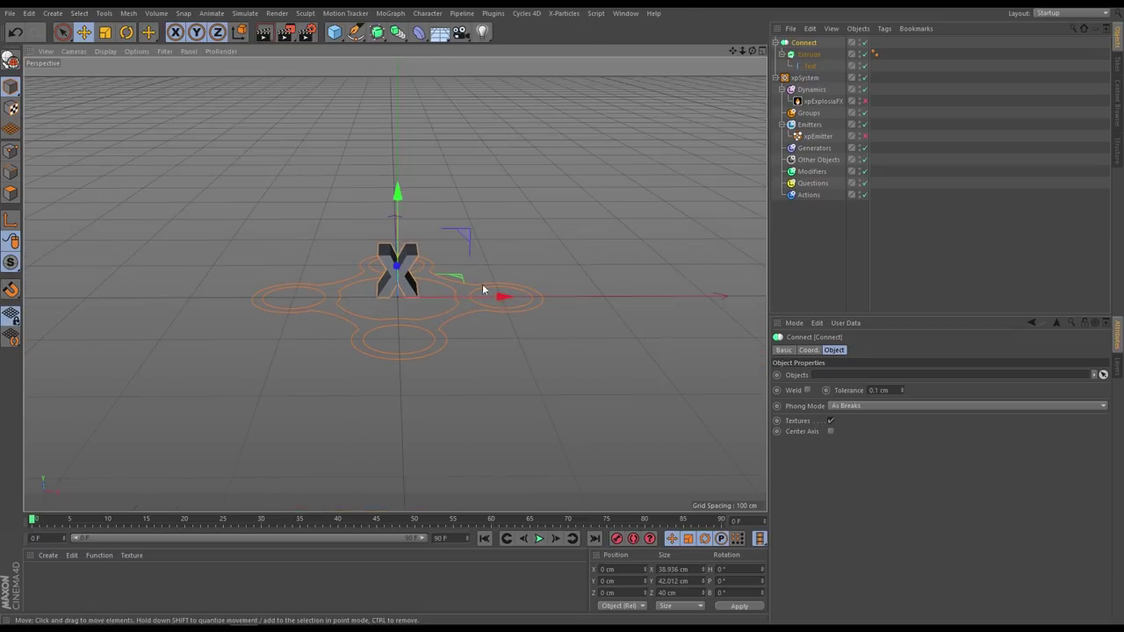
pyautogui.click(808, 78)
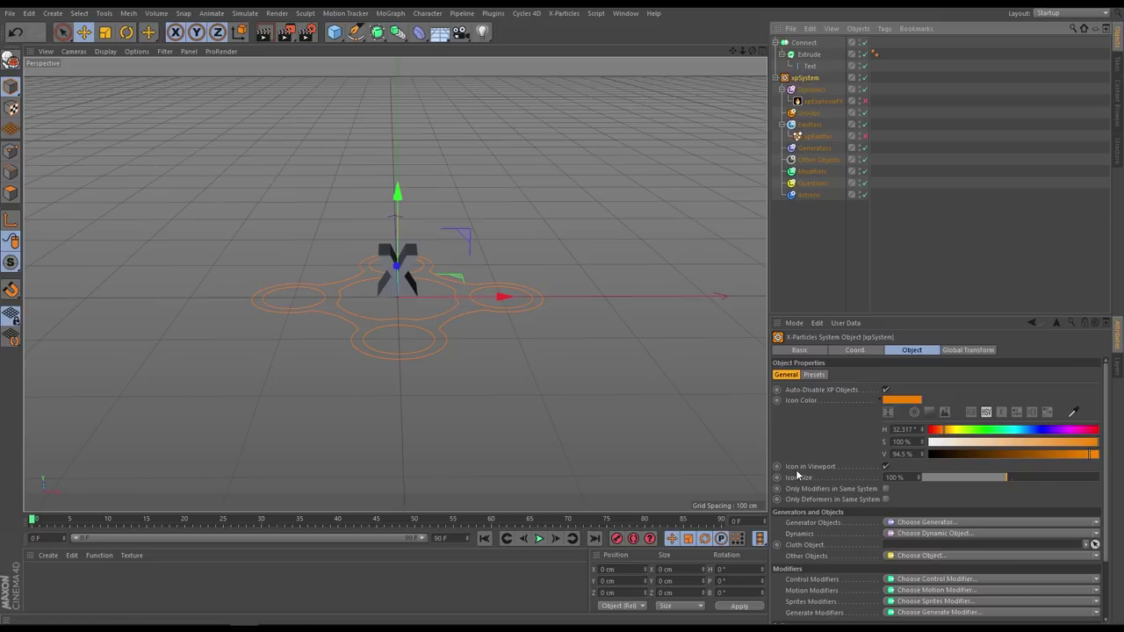
pyautogui.click(887, 468)
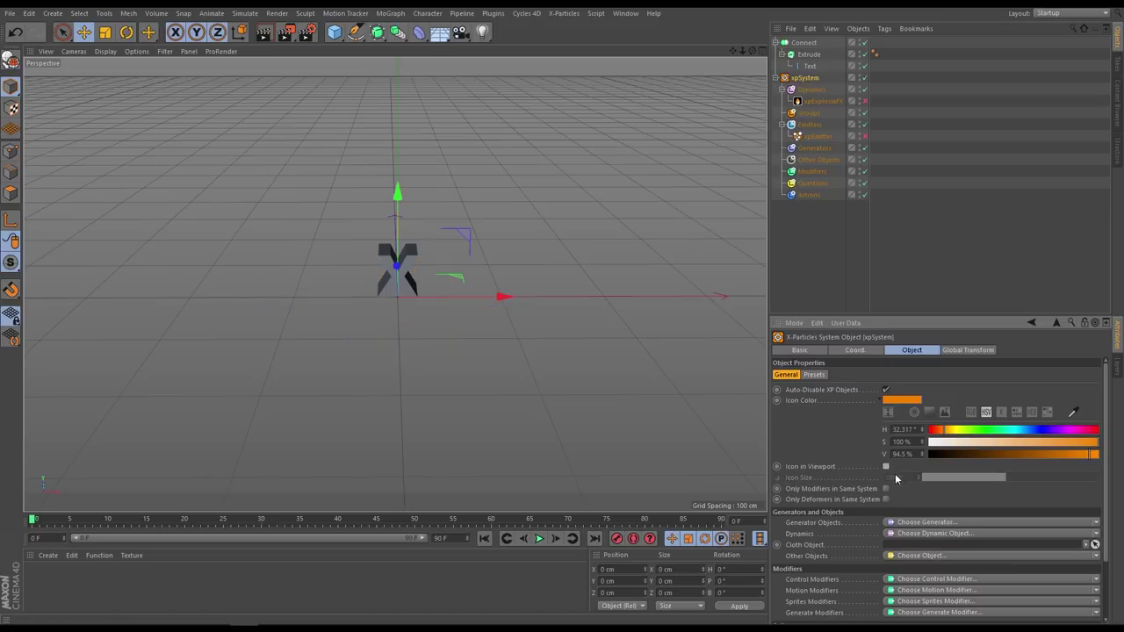
pyautogui.click(810, 226)
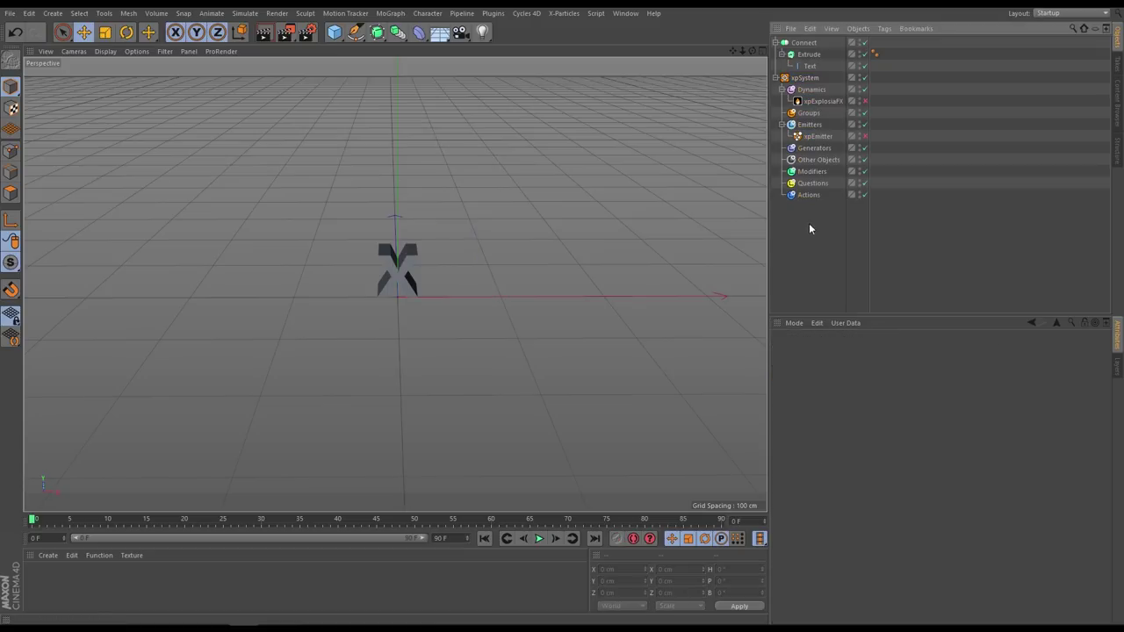
pyautogui.keyDown('alt'); pyautogui.moveTo(402, 266); pyautogui.dragTo(484, 205); pyautogui.keyUp('alt')
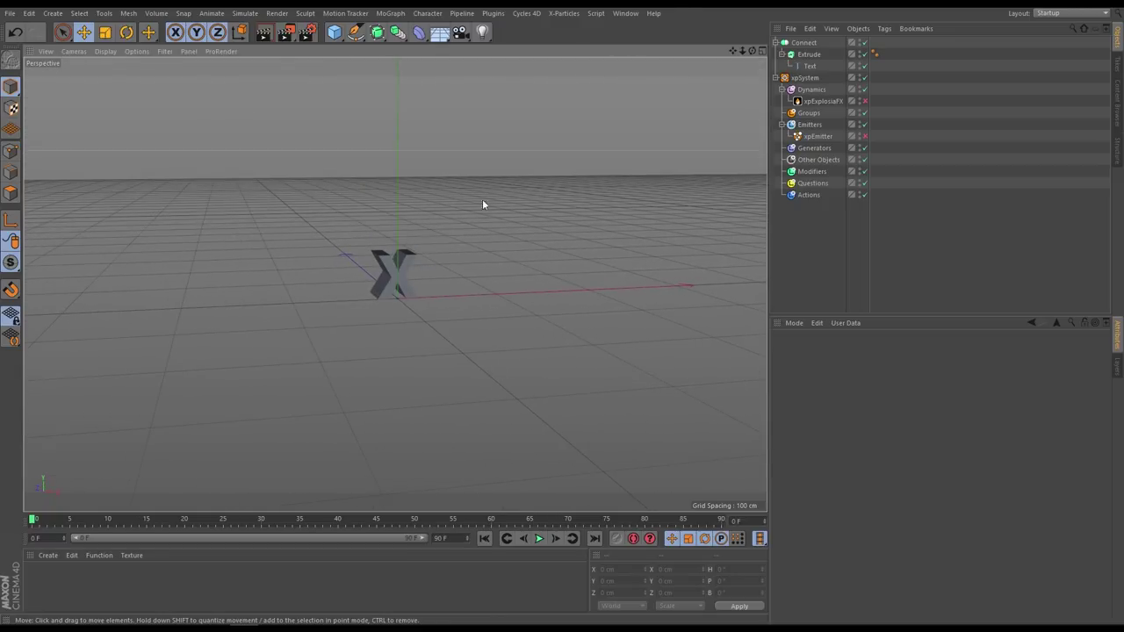
# - Add a Null as the parent of the Connect object
pyautogui.click(807, 44)
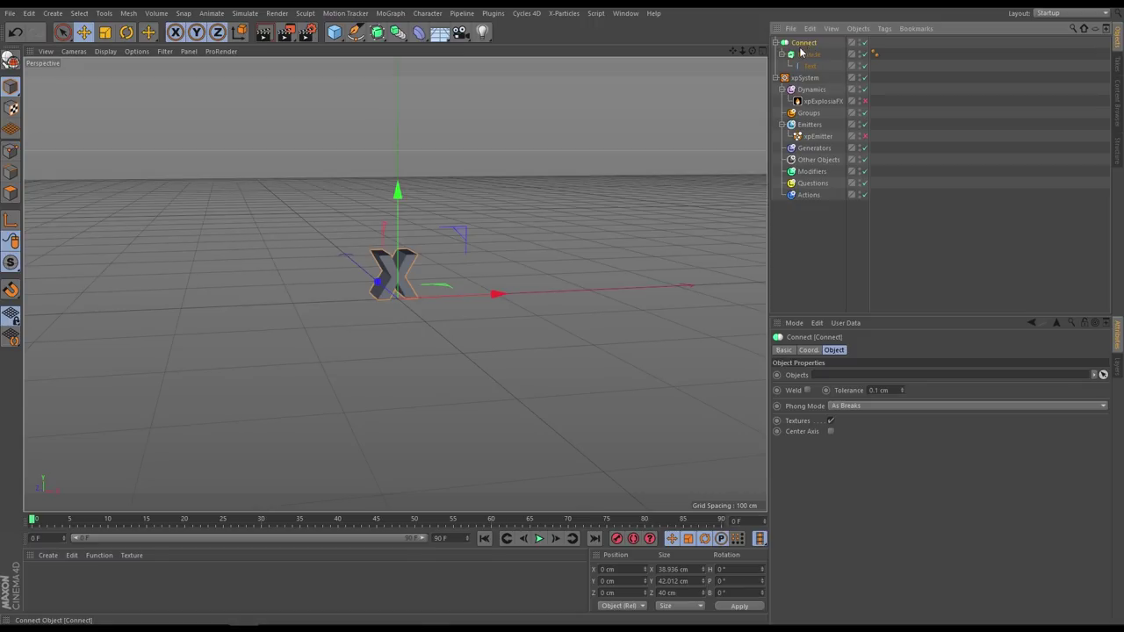
pyautogui.click(339, 34)
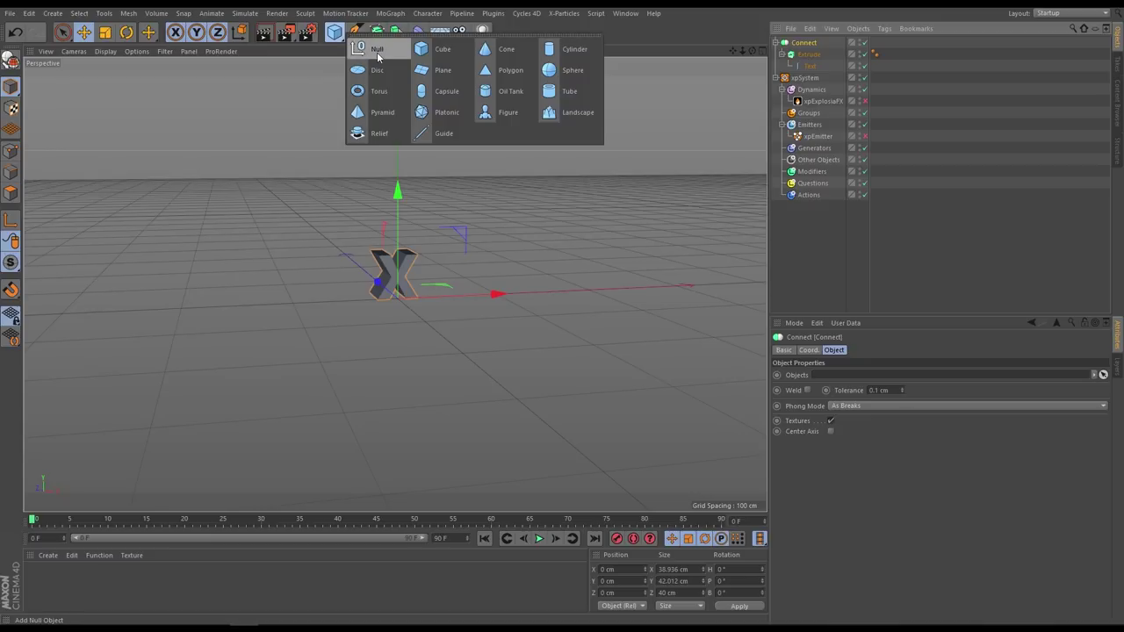
pyautogui.click(369, 49)
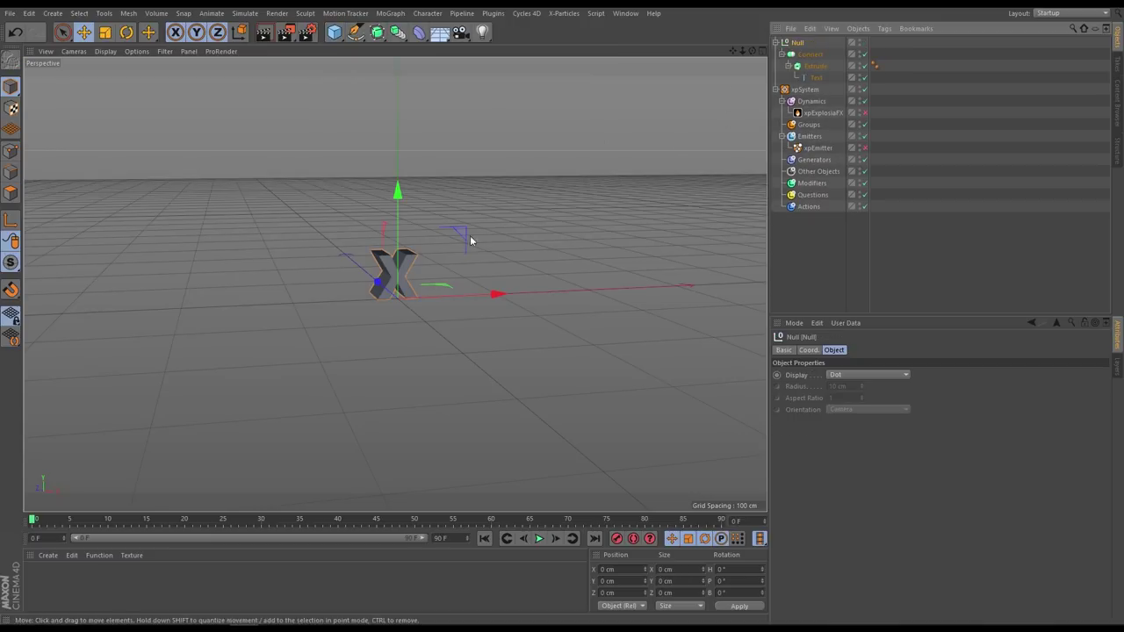
# - Test-rotate the Null about its heading and pitch axes to check the pivot and undo the rotation
pyautogui.scroll(5, 468, 274)
pyautogui.keyDown('alt'); pyautogui.moveTo(522, 276); pyautogui.dragTo(445, 297); pyautogui.keyUp('alt')
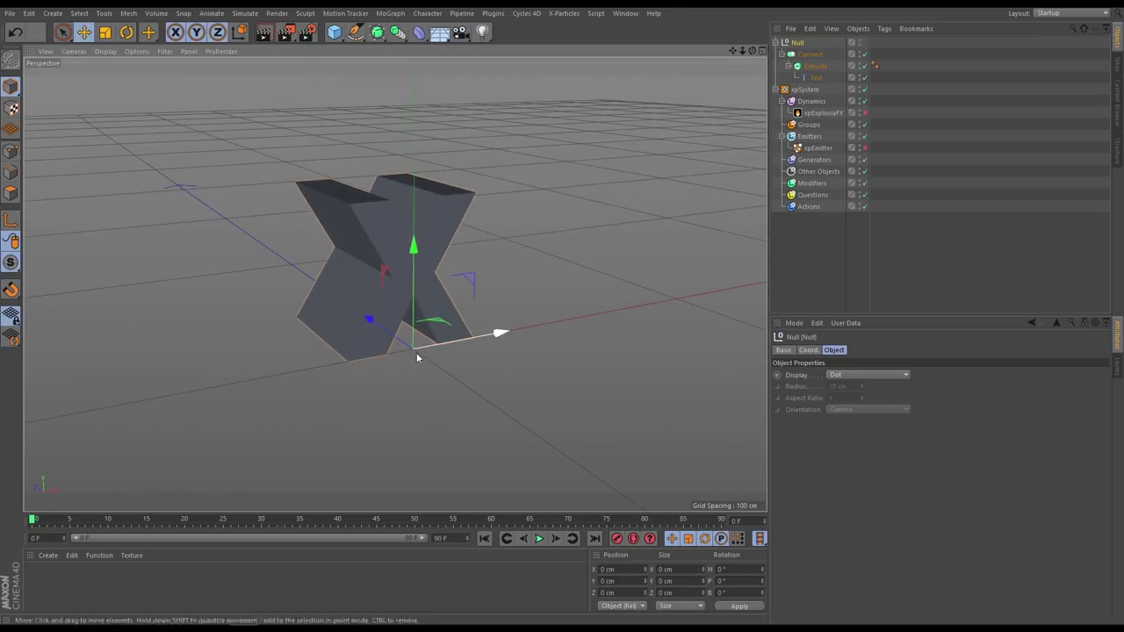
pyautogui.keyDown('alt'); pyautogui.moveTo(422, 346); pyautogui.dragTo(519, 349); pyautogui.keyUp('alt')
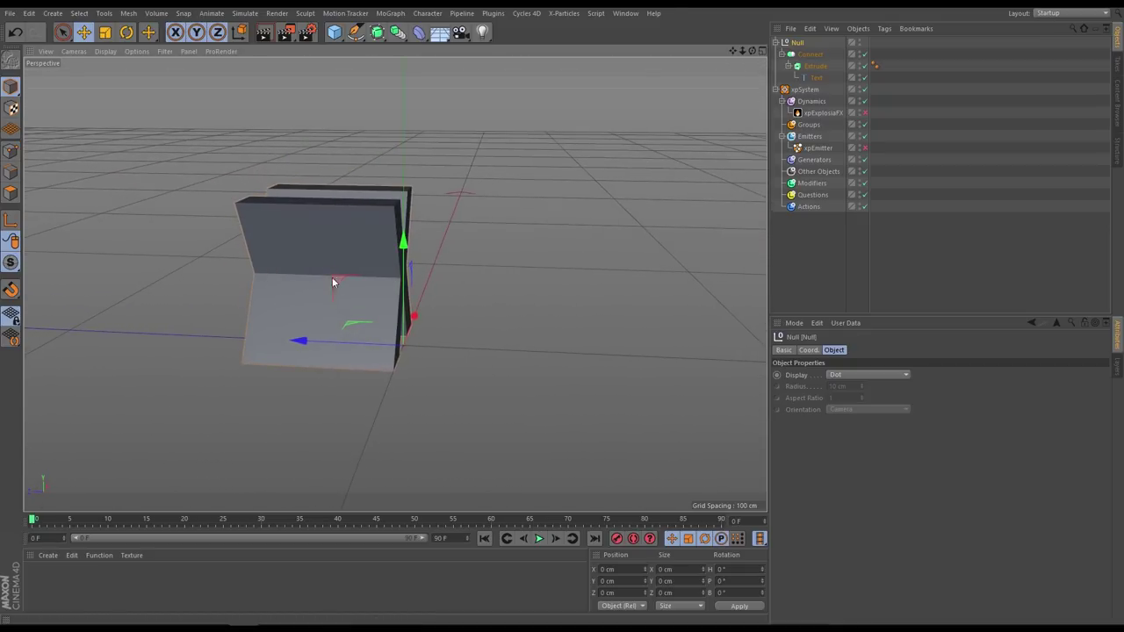
pyautogui.keyDown('alt'); pyautogui.moveTo(332, 276); pyautogui.dragTo(377, 343); pyautogui.keyUp('alt')
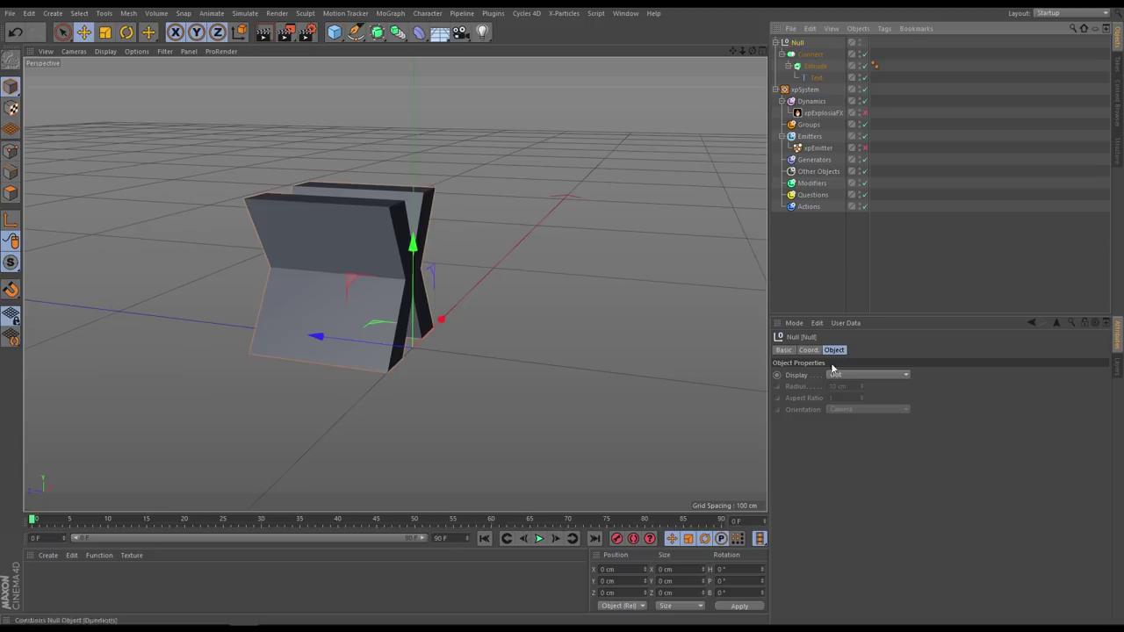
pyautogui.click(809, 350)
pyautogui.moveTo(981, 387)
pyautogui.mouseDown()
pyautogui.moveTo(995, 299)
pyautogui.moveTo(981, 412)
pyautogui.moveTo(986, 348)
pyautogui.moveTo(986, 403)
pyautogui.moveTo(983, 354)
pyautogui.moveTo(982, 391)
pyautogui.moveTo(981, 376)
pyautogui.mouseUp()
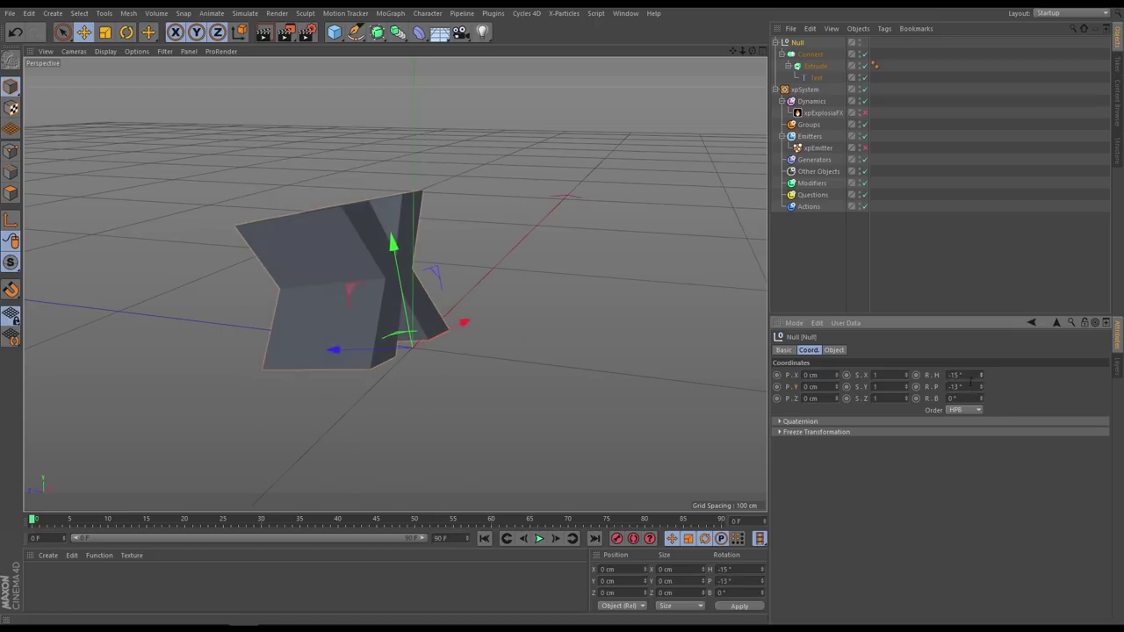
pyautogui.hotkey('ctrl', 'z')
pyautogui.hotkey('ctrl', 'z')
pyautogui.hotkey('ctrl', 'z')
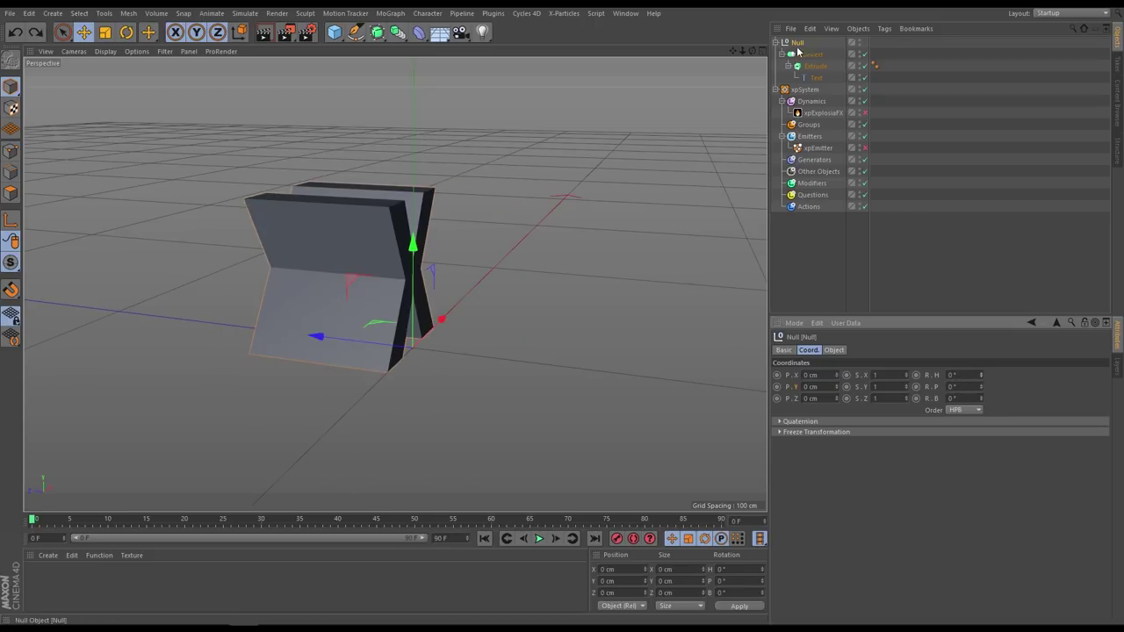
# - Move only the Null's axis to the centre of the X, at about Y 20.6 cm and Z 20.9 cm
pyautogui.keyDown('alt'); pyautogui.moveTo(360, 261); pyautogui.dragTo(404, 286); pyautogui.keyUp('alt')
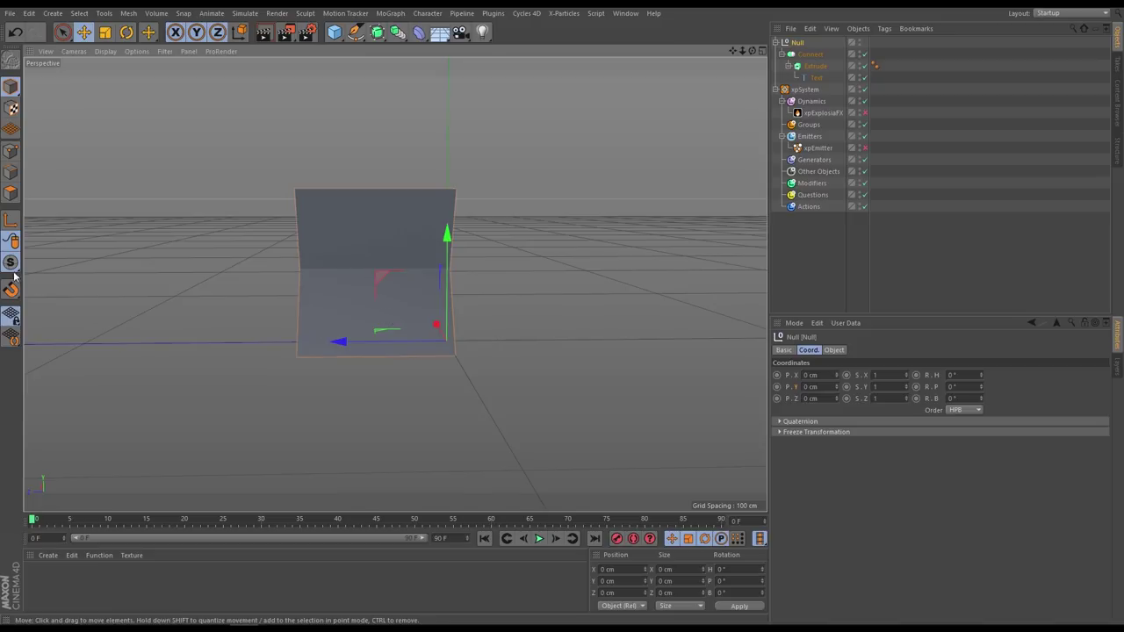
pyautogui.moveTo(347, 344); pyautogui.dragTo(264, 343)
pyautogui.moveTo(371, 233); pyautogui.dragTo(371, 158)
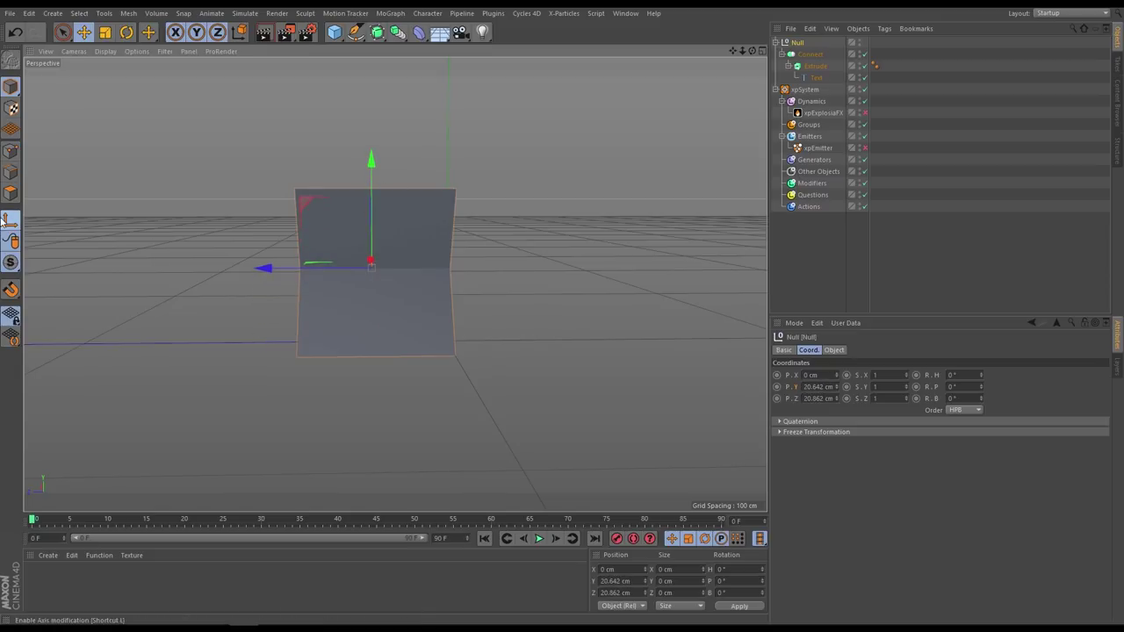
# - Try rotating the Null's heading and pitch around the centred axis and undo the rotation
pyautogui.keyDown('alt'); pyautogui.moveTo(35, 231); pyautogui.dragTo(577, 355); pyautogui.keyUp('alt')
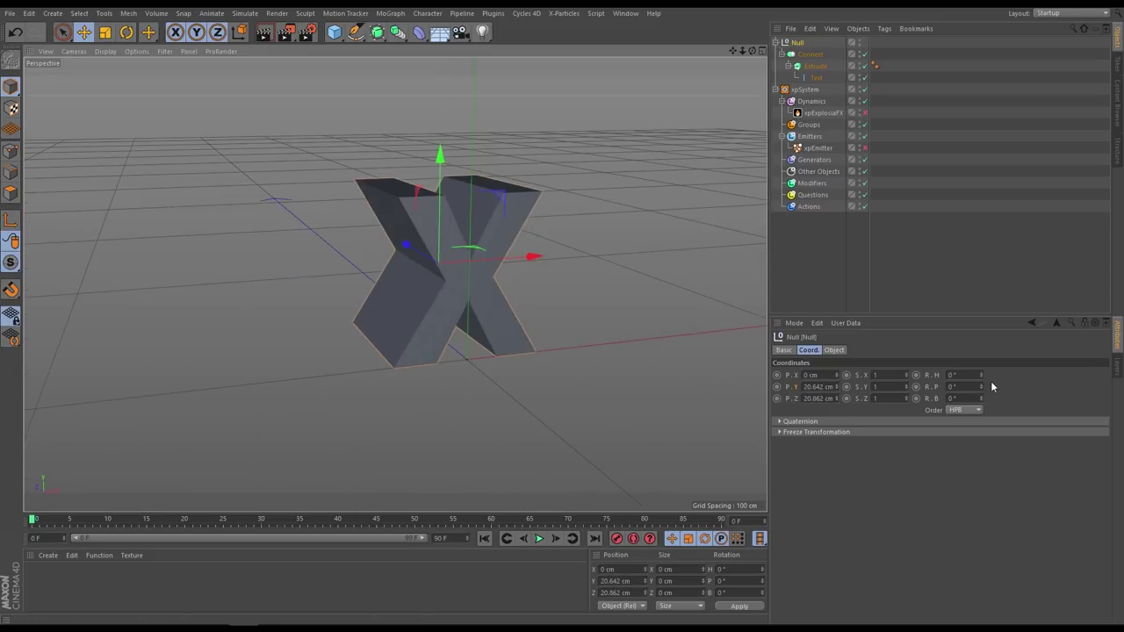
pyautogui.moveTo(982, 375)
pyautogui.mouseDown()
pyautogui.moveTo(986, 323)
pyautogui.moveTo(978, 404)
pyautogui.moveTo(987, 345)
pyautogui.moveTo(984, 389)
pyautogui.moveTo(986, 360)
pyautogui.mouseUp()
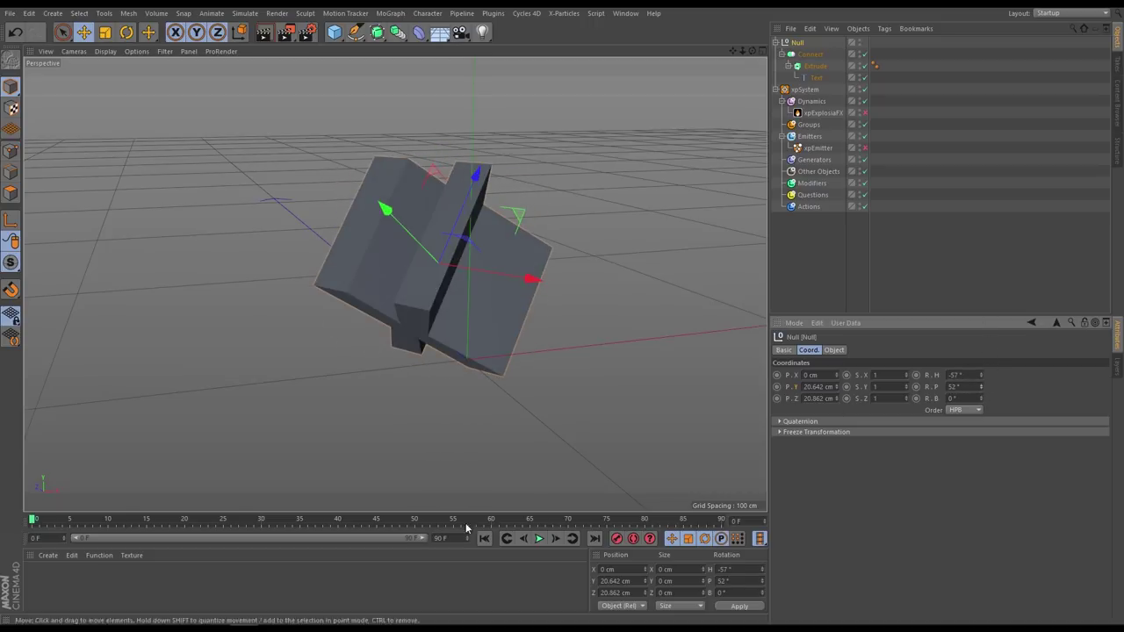
pyautogui.hotkey('ctrl', 'z')
pyautogui.hotkey('ctrl', 'z')
pyautogui.hotkey('ctrl', 'z')
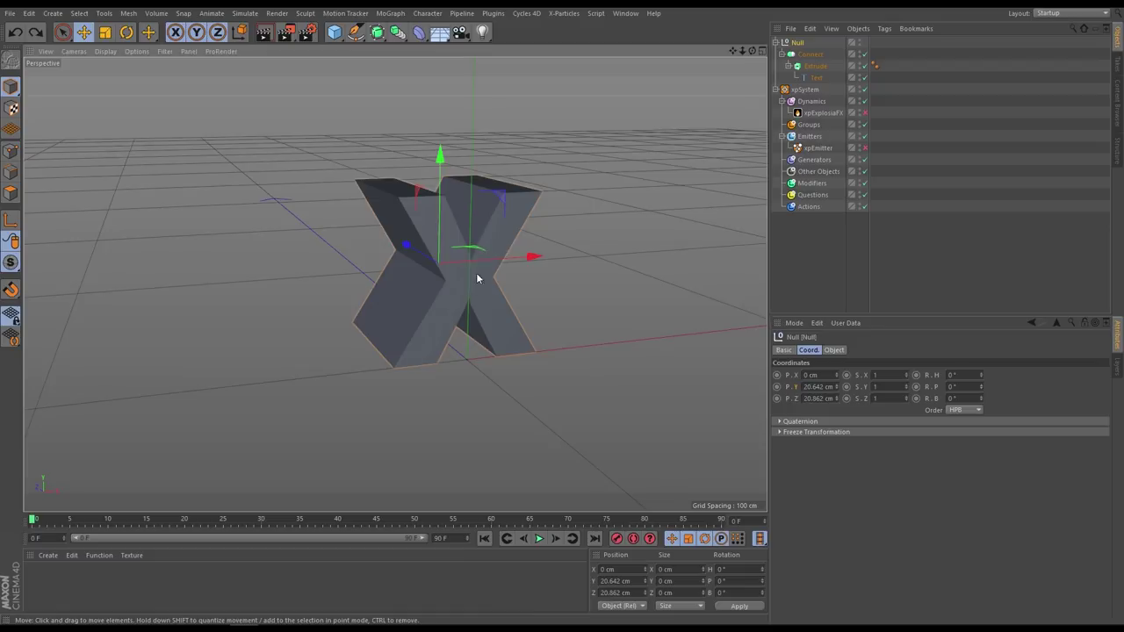
# - Enable xpExplosiaFX, raise the Null above its domain to about Y 262 cm, and keyframe the Null's Y position and rotation at frame 0
pyautogui.scroll(-5, 476, 272)
pyautogui.keyDown('alt'); pyautogui.moveTo(492, 294); pyautogui.dragTo(376, 296); pyautogui.keyUp('alt')
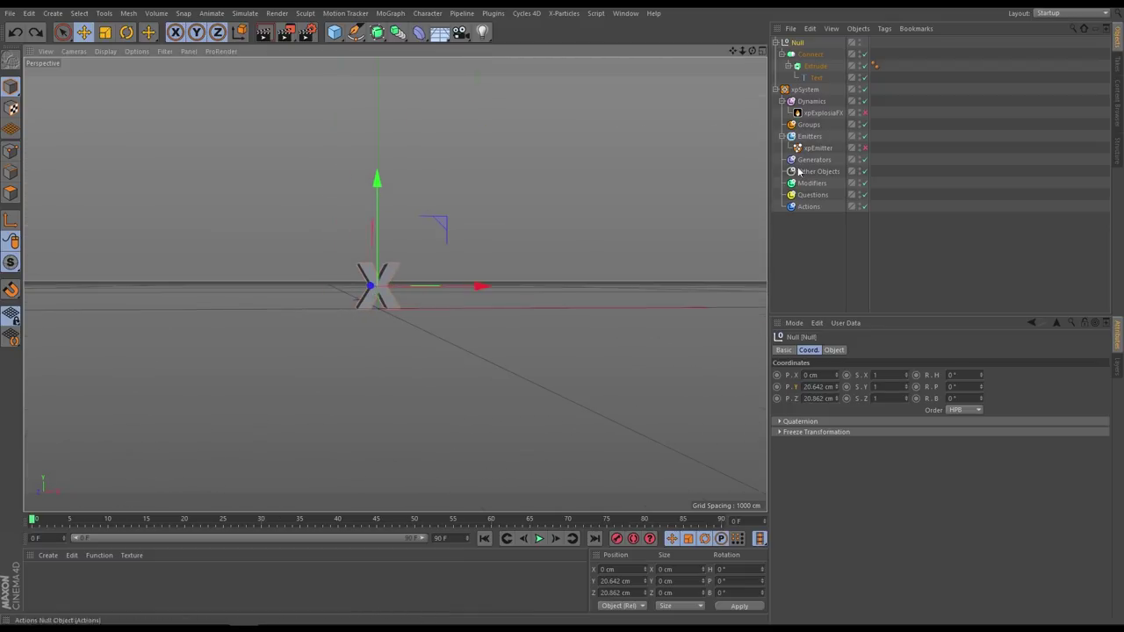
pyautogui.click(865, 115)
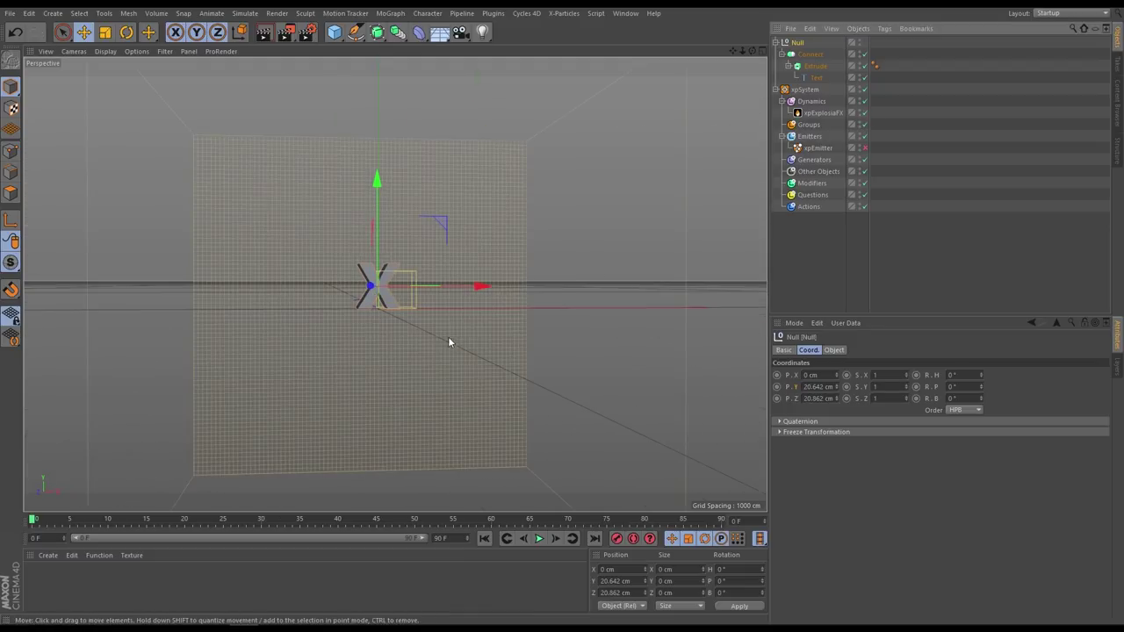
pyautogui.scroll(-4, 448, 336)
pyautogui.moveTo(376, 264); pyautogui.dragTo(391, 331)
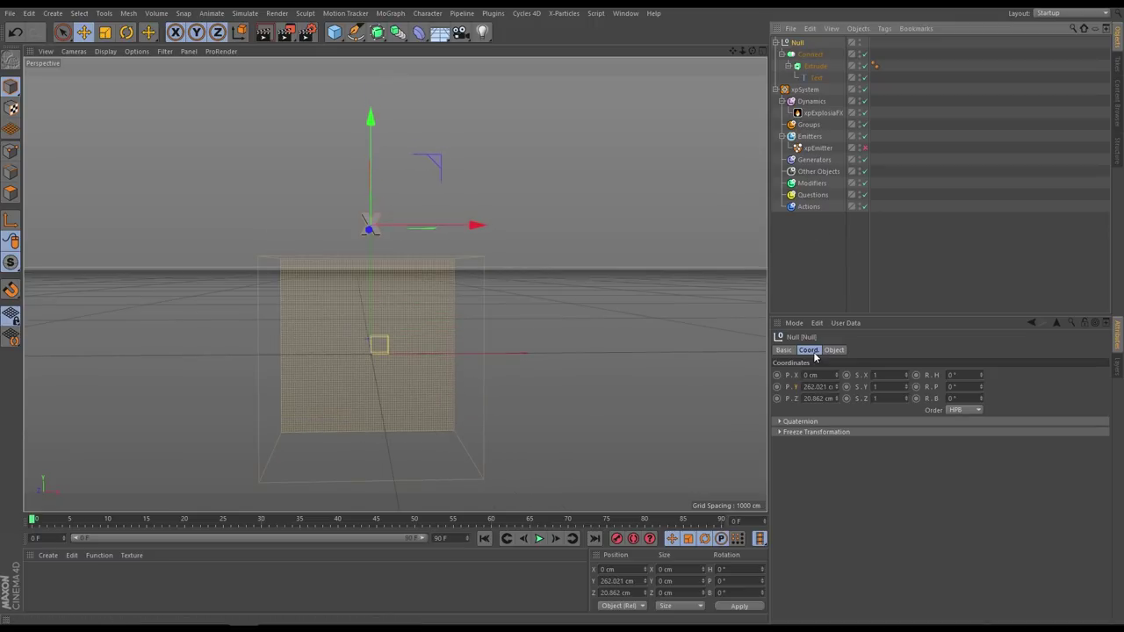
pyautogui.keyDown('ctrl'); pyautogui.click(776, 386); pyautogui.keyUp('ctrl')
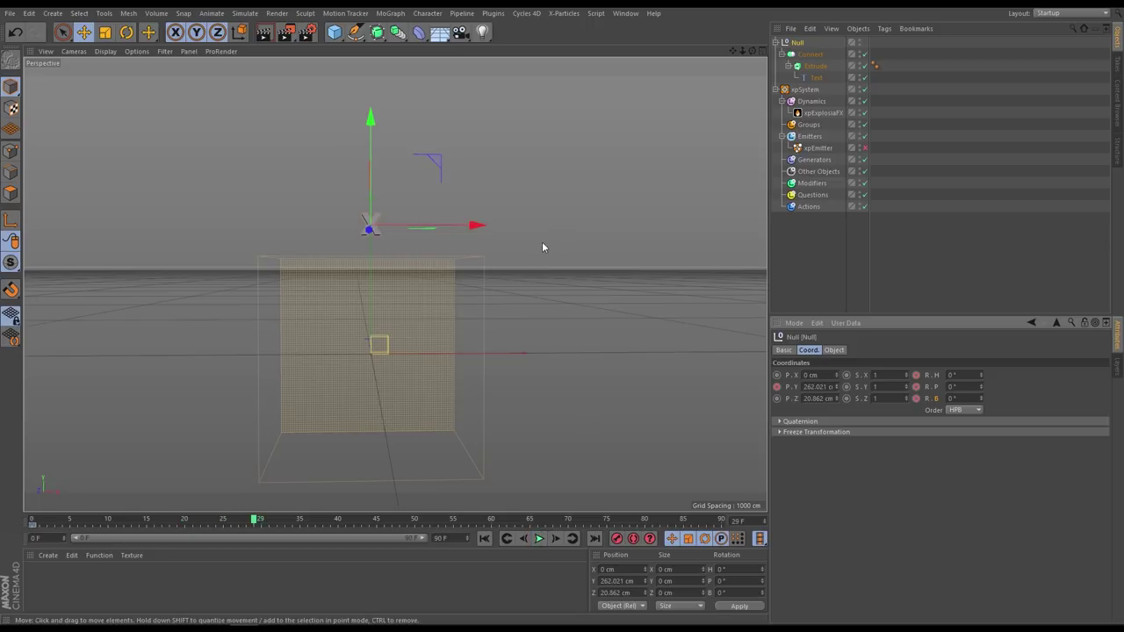
# - Keyframe the Null at frame 29 with Y position about -15 cm and rotation about H 167°, P 193°, B 226°
pyautogui.moveTo(368, 123); pyautogui.dragTo(367, 261)
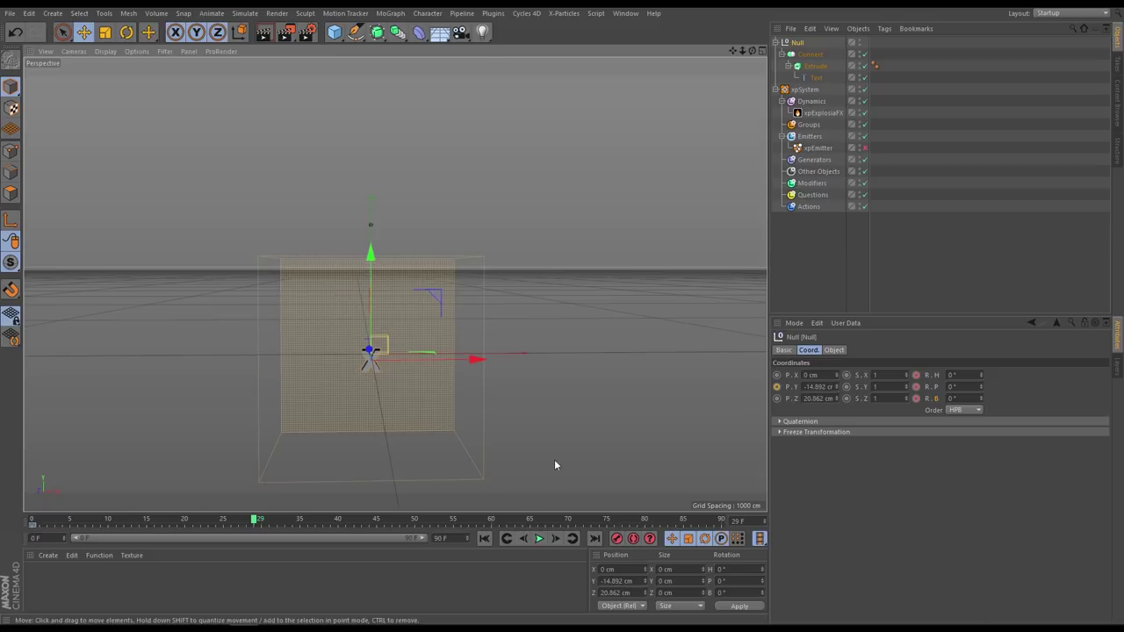
pyautogui.click(778, 386)
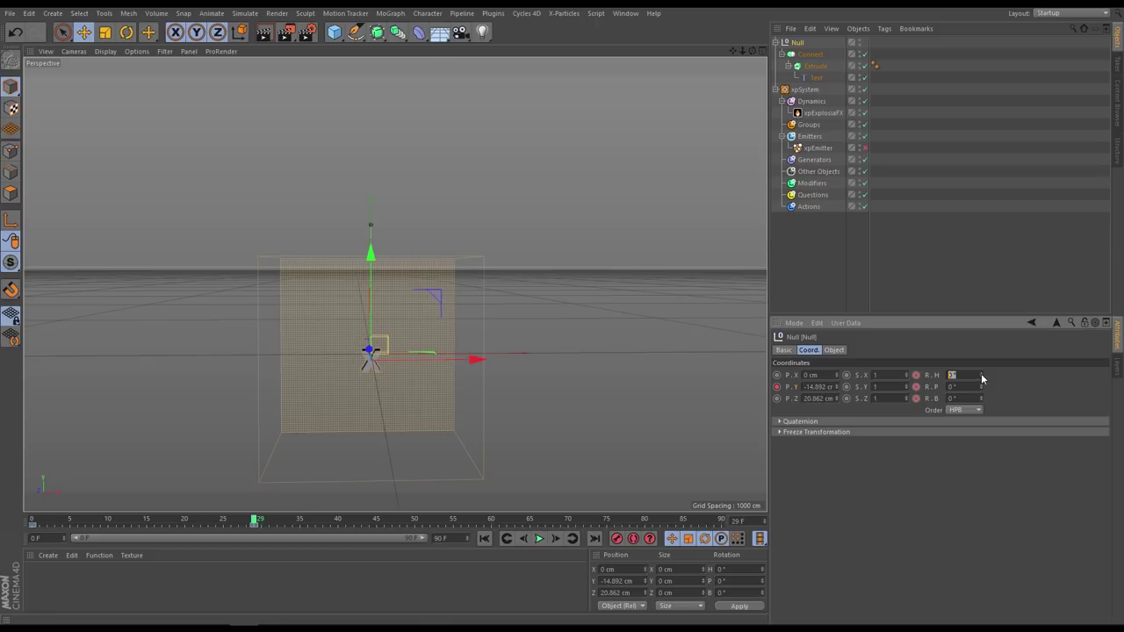
pyautogui.moveTo(981, 373); pyautogui.dragTo(993, 288)
pyautogui.moveTo(982, 398); pyautogui.dragTo(981, 284)
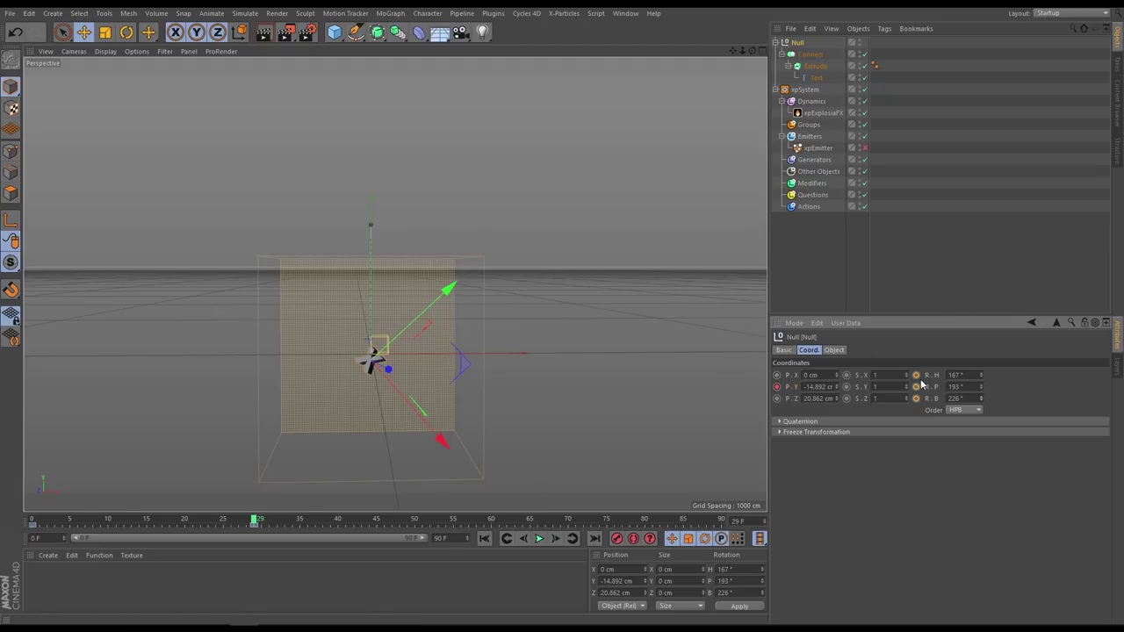
# - Disable xpExplosiaFX, return to frame 0 and clear the object selection
pyautogui.click(864, 112)
pyautogui.click(485, 538)
pyautogui.click(793, 266)
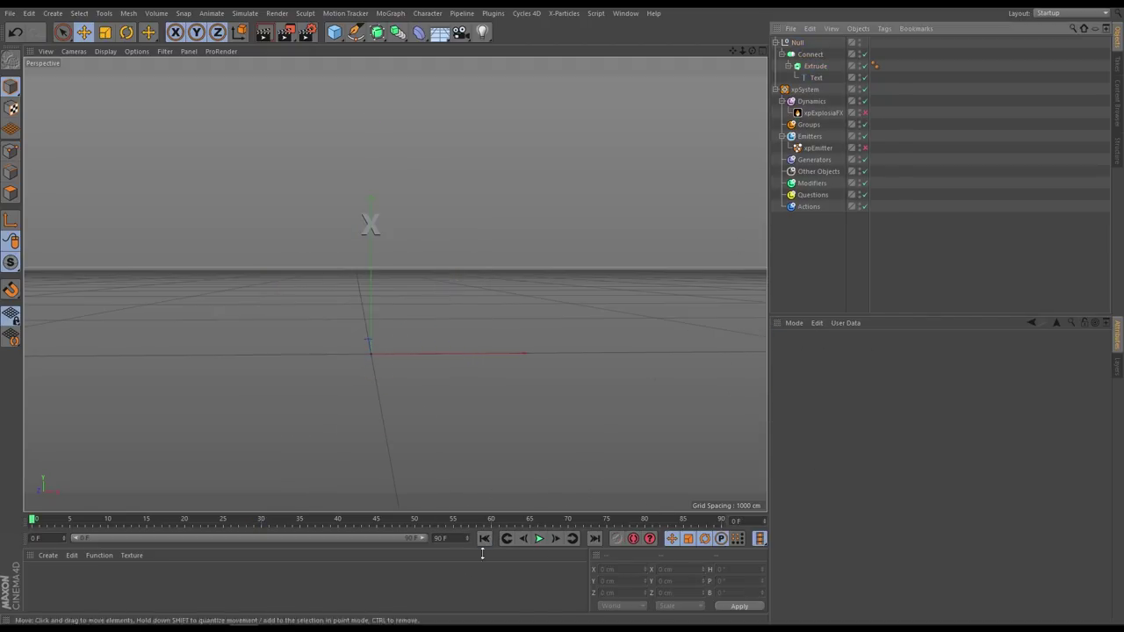
# - Play the animation repeatedly from frame 0 to check the X's fall and rotation
pyautogui.click(539, 539)
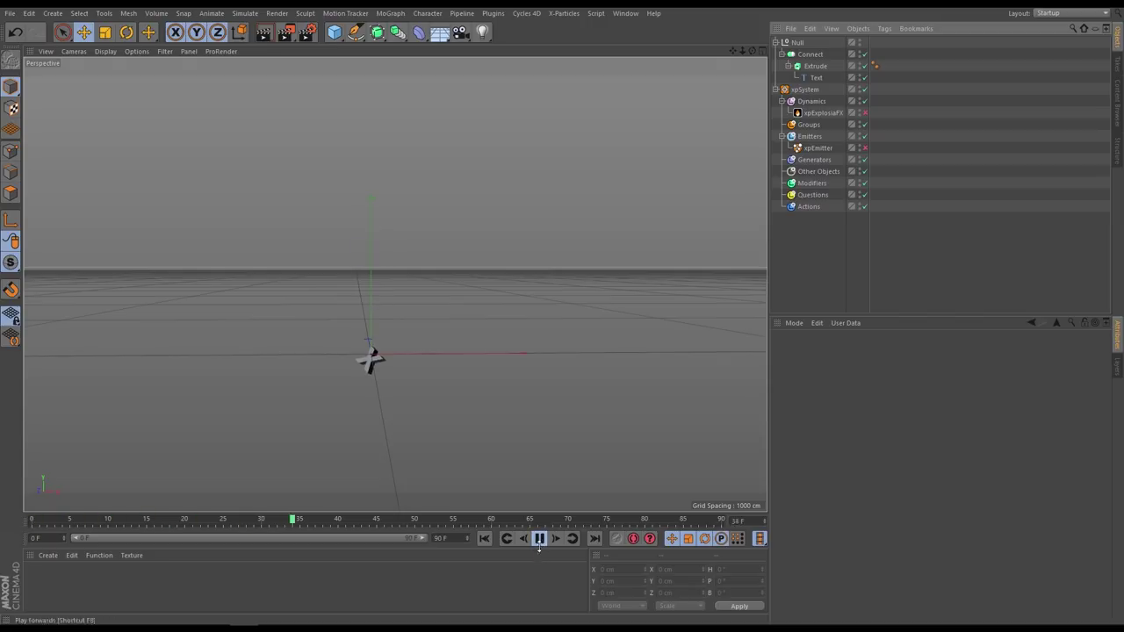
pyautogui.click(486, 539)
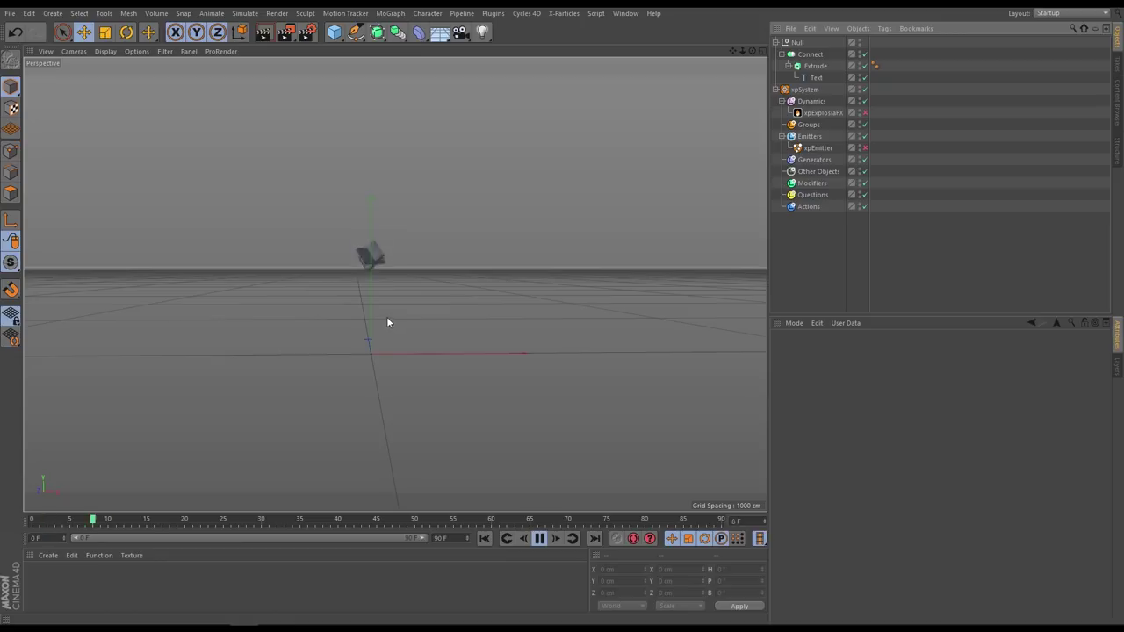
pyautogui.click(539, 538)
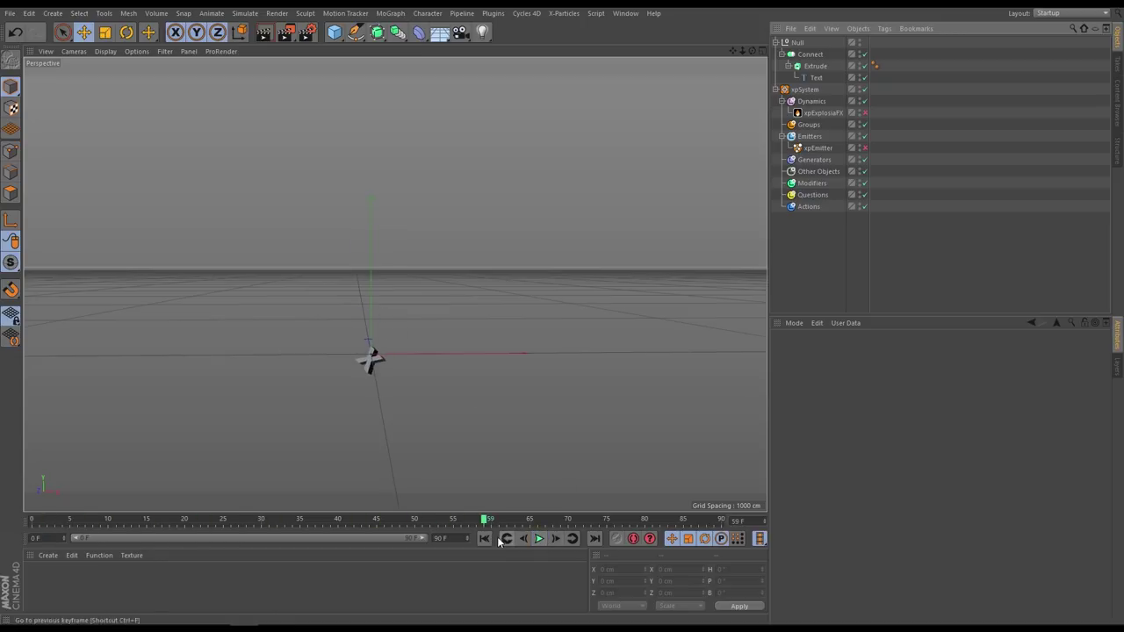
pyautogui.click(484, 538)
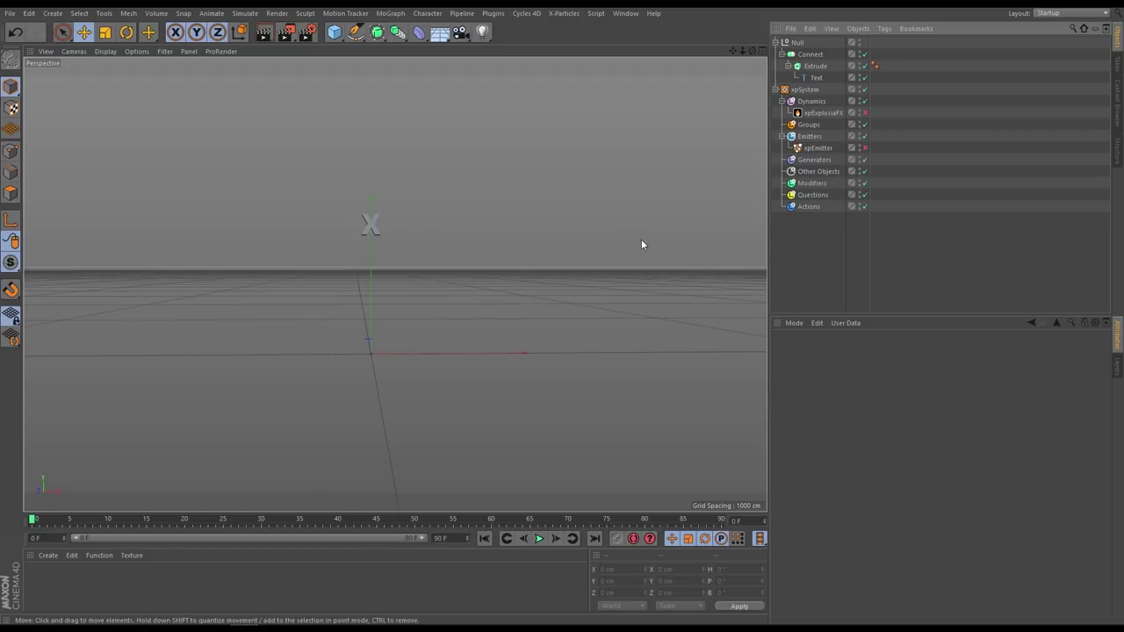
pyautogui.click(539, 538)
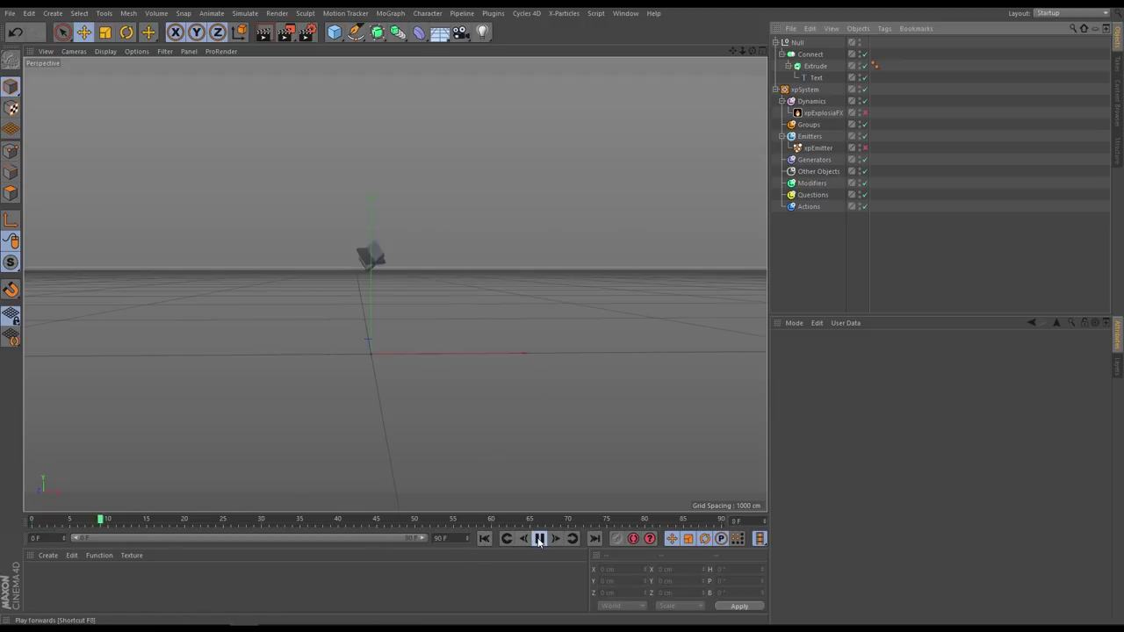
pyautogui.click(540, 538)
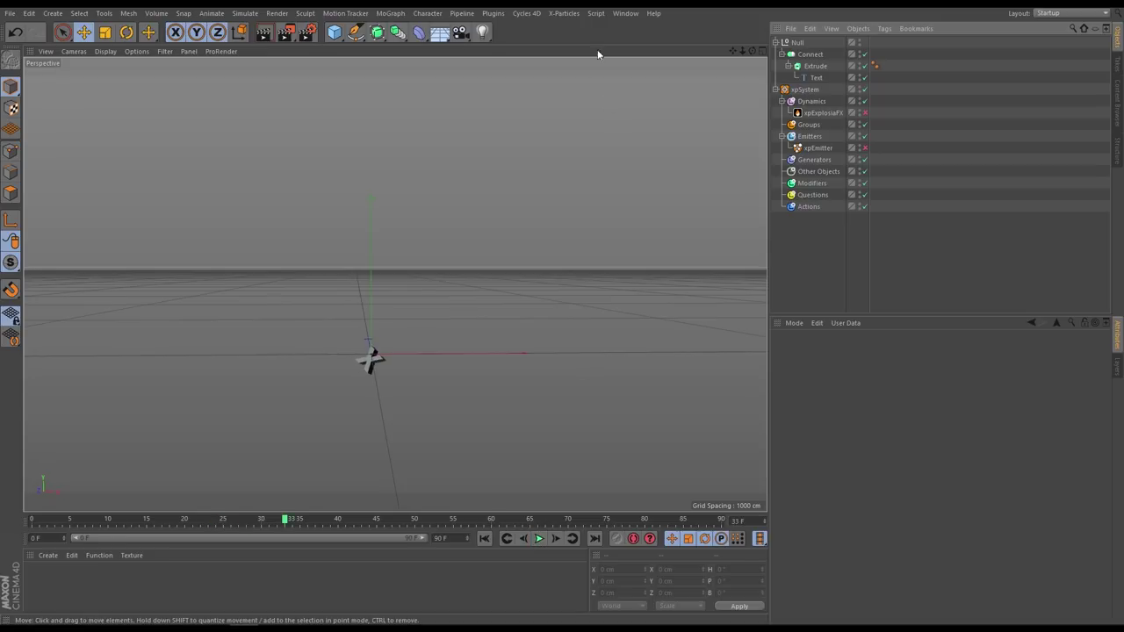
# - Set all of the Null's keyframes to linear interpolation in the Dope Sheet timeline and close it
pyautogui.click(571, 14)
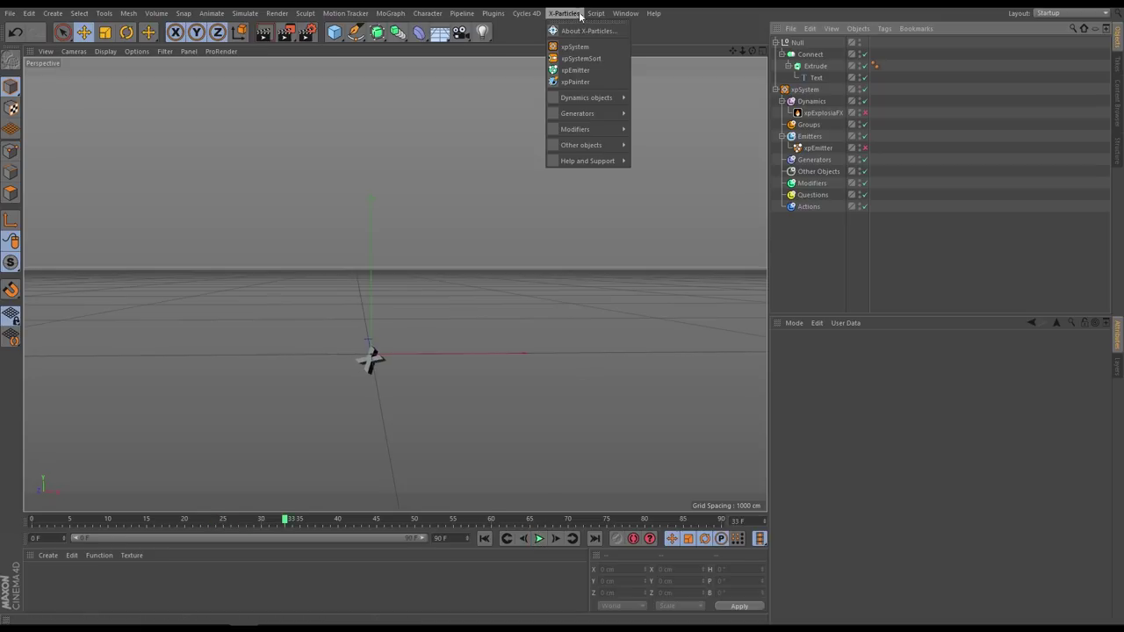
pyautogui.moveTo(625, 13)
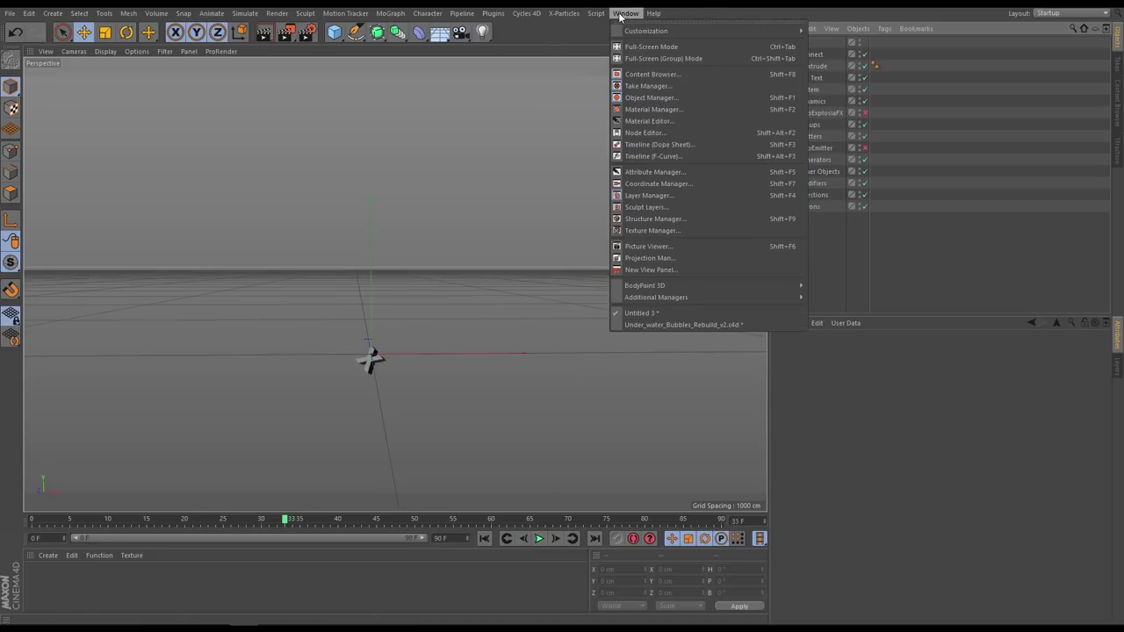
pyautogui.click(645, 148)
pyautogui.moveTo(858, 291); pyautogui.dragTo(652, 229)
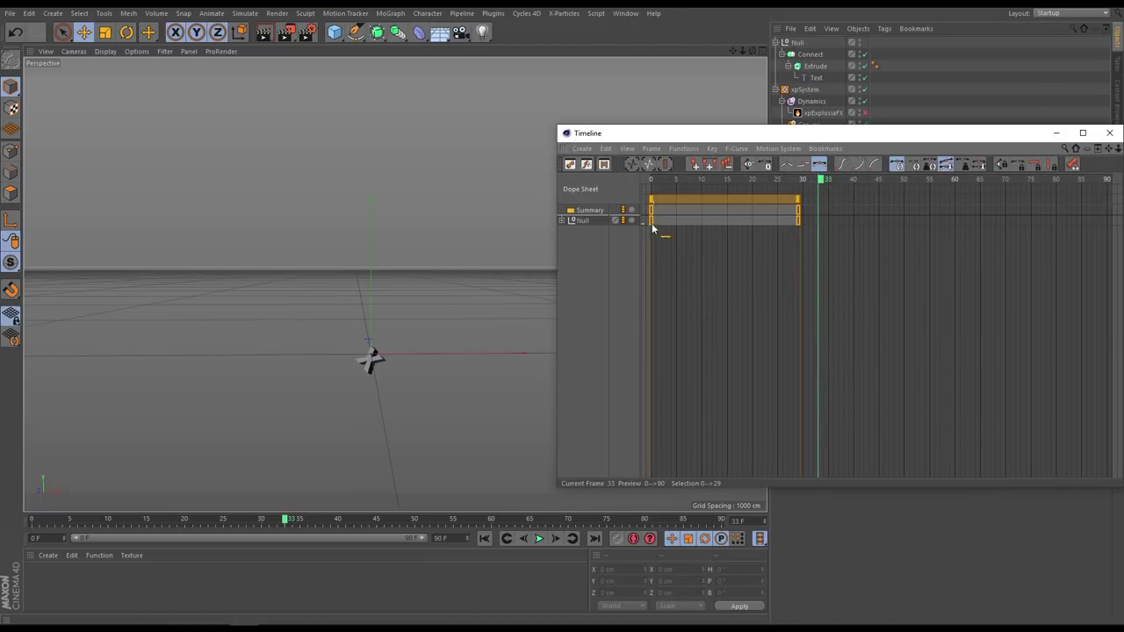
pyautogui.click(789, 166)
pyautogui.click(1110, 133)
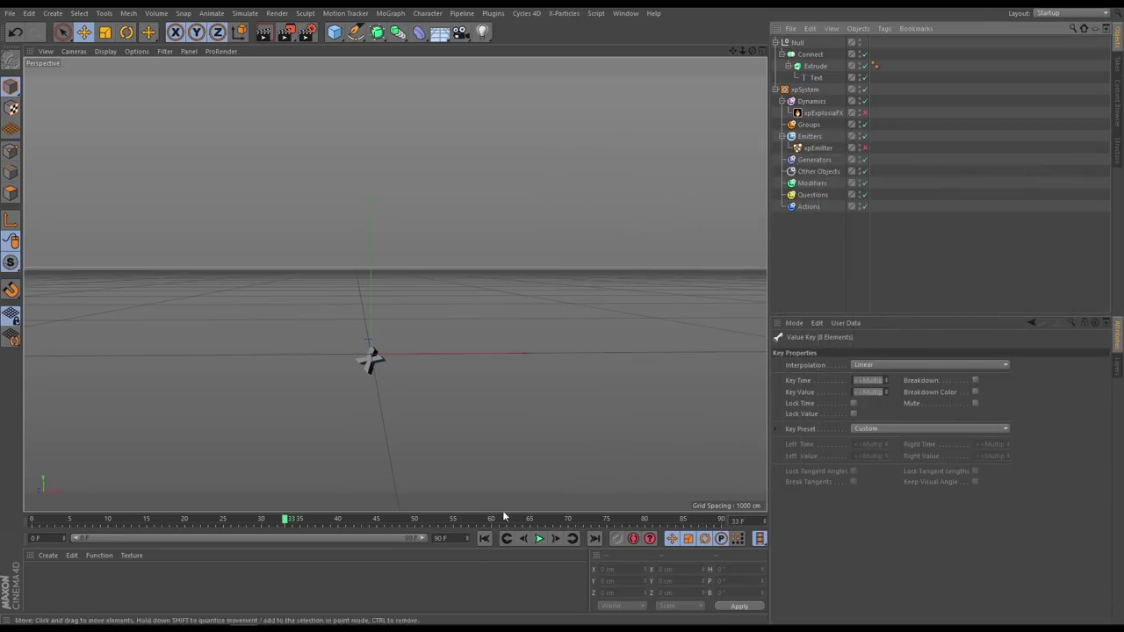
# - Play the animation from the start to check its linear motion, return to frame 0 and select the Null
pyautogui.click(484, 541)
pyautogui.click(539, 539)
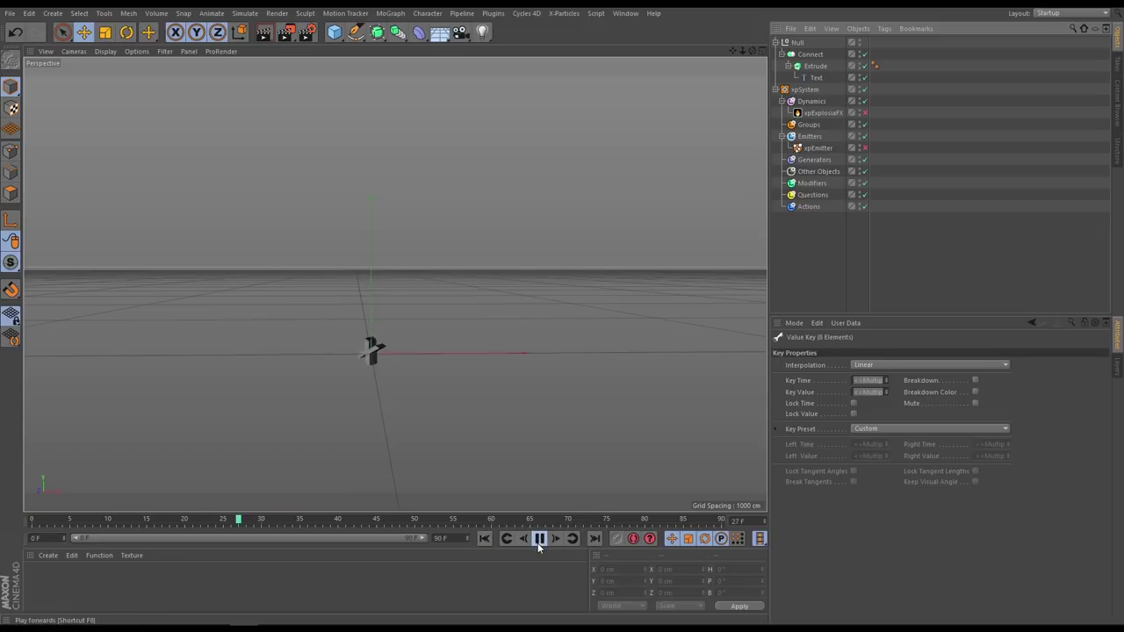
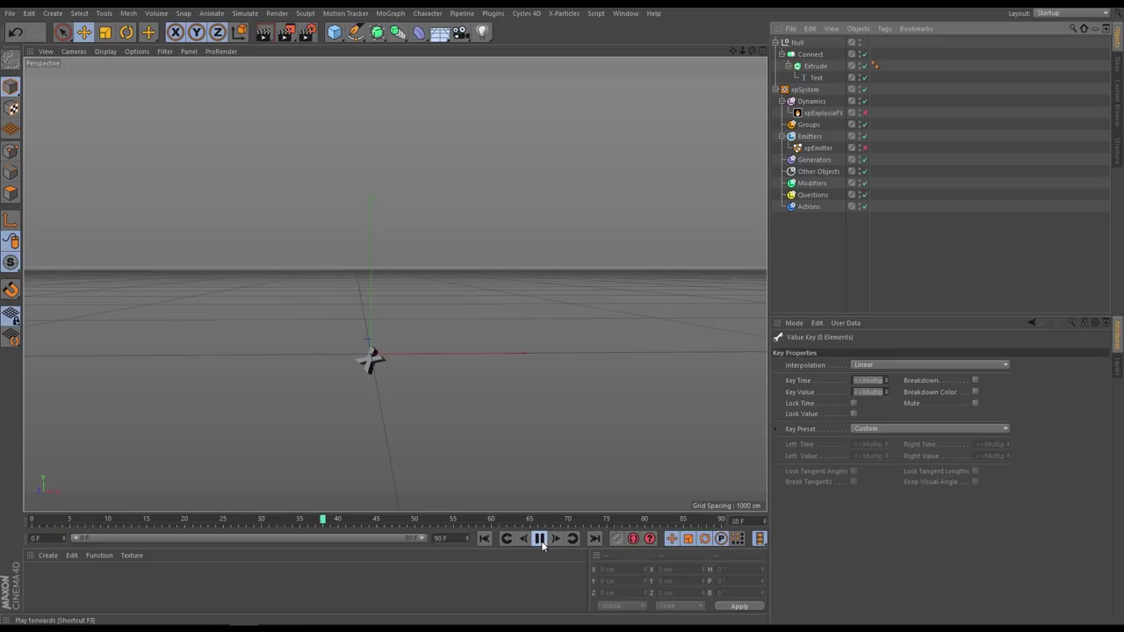
pyautogui.click(484, 539)
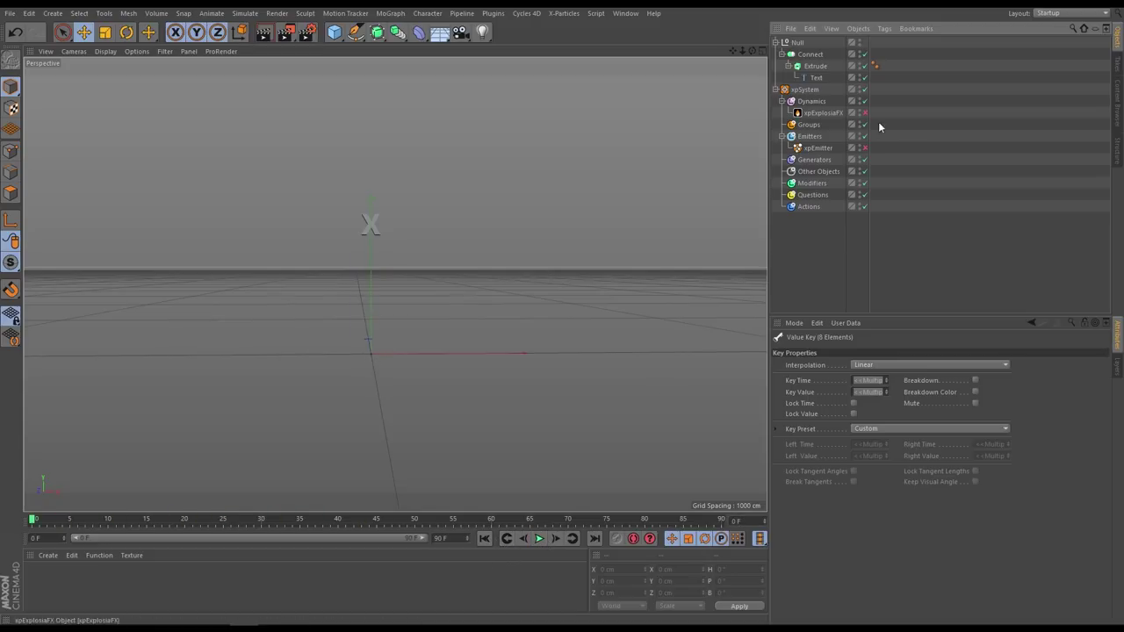
pyautogui.click(798, 42)
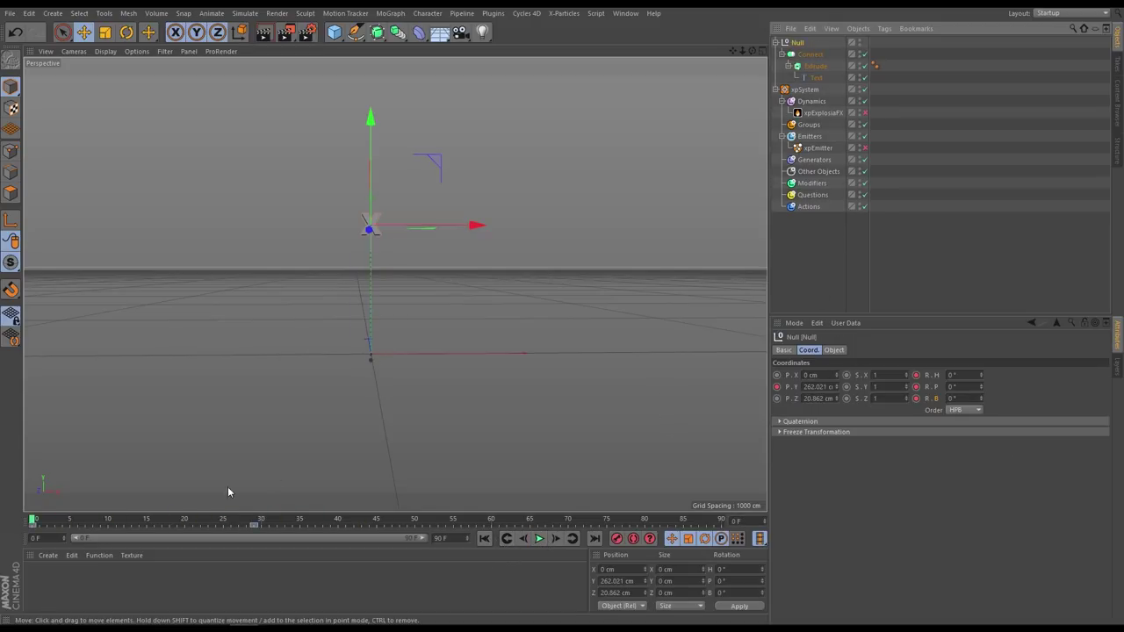
# - At frame 29, set and keyframe the Null's rotation to heading 132°, pitch 90° and bank 120°
pyautogui.moveTo(229, 522); pyautogui.dragTo(253, 519)
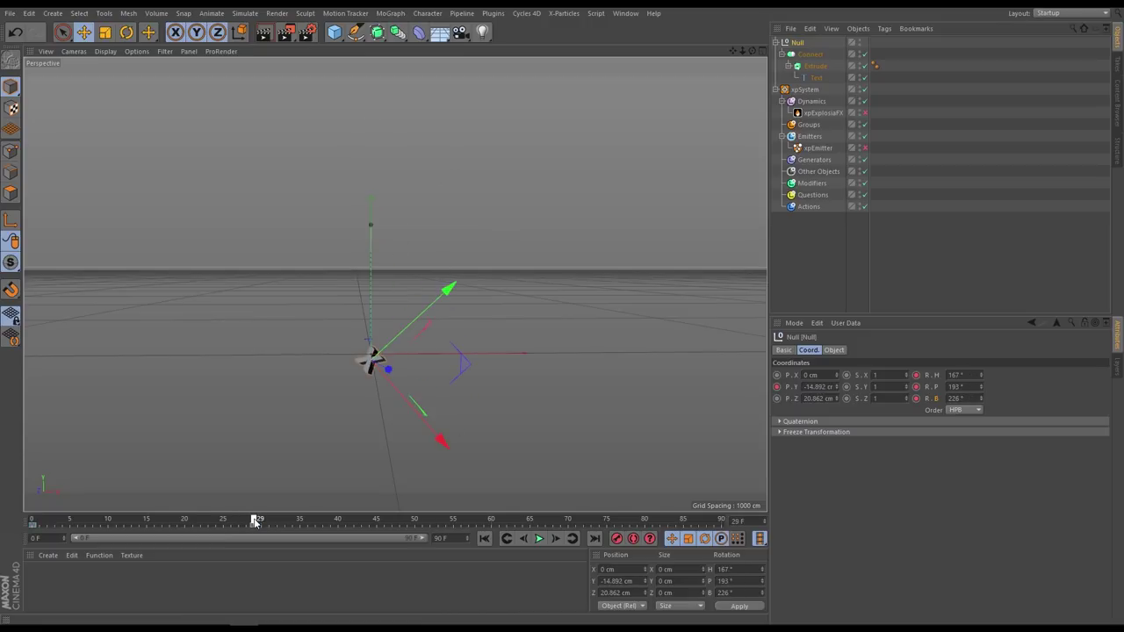
pyautogui.click(964, 399)
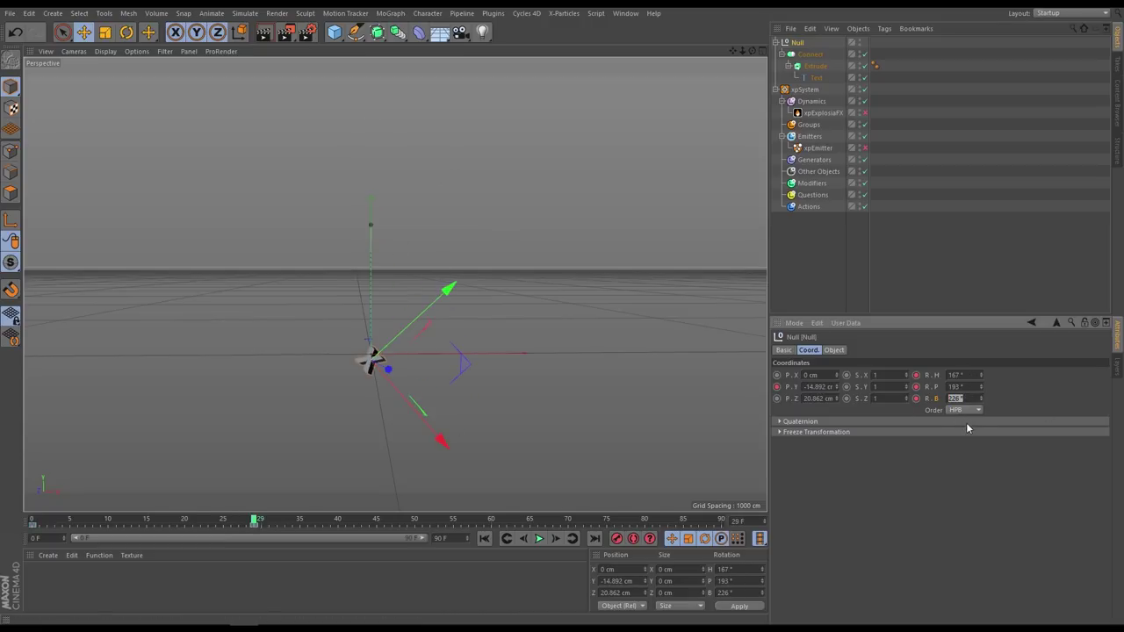
pyautogui.write('120')
pyautogui.click(916, 399)
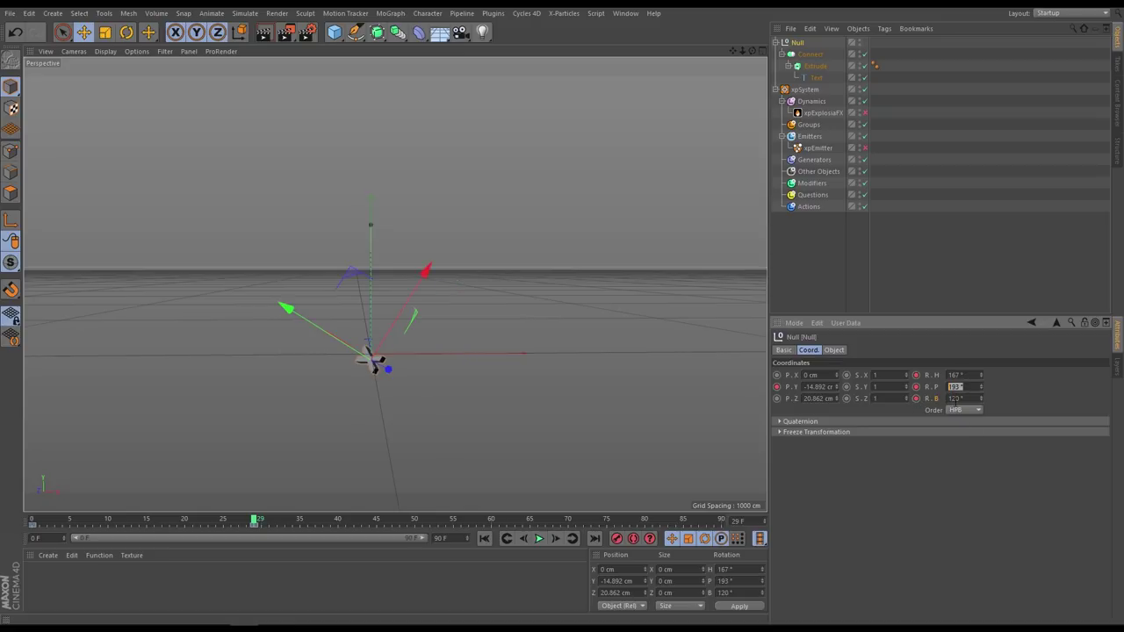
pyautogui.write('90')
pyautogui.click(916, 387)
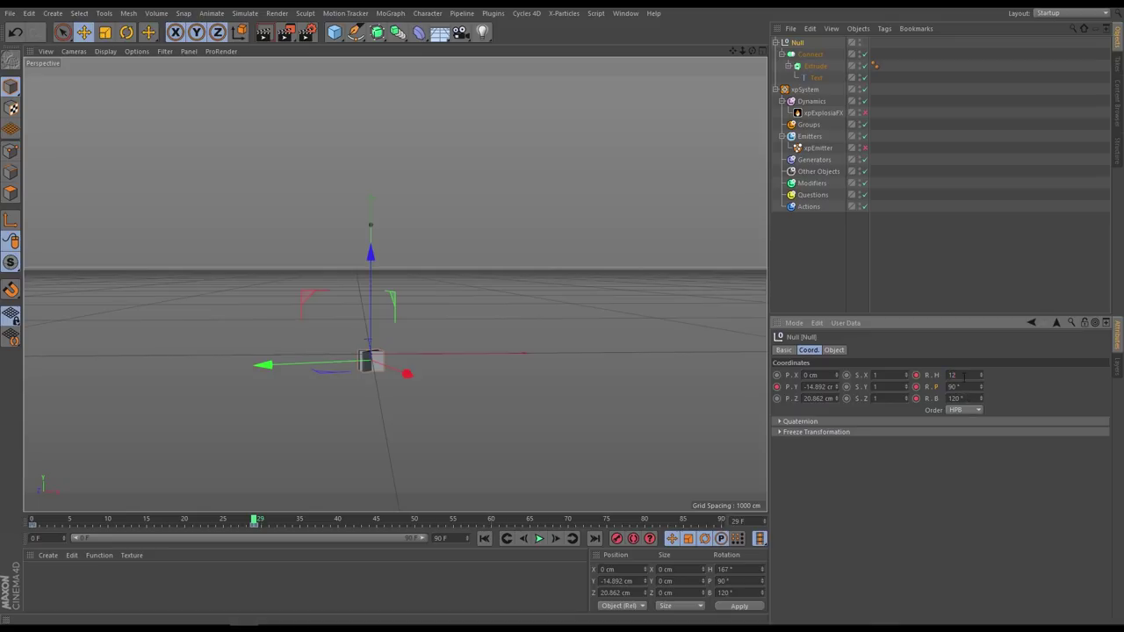
pyautogui.click(916, 375)
# - Clear the selection and play the animation repeatedly from frame 0 to check the X's new rotation
pyautogui.click(484, 539)
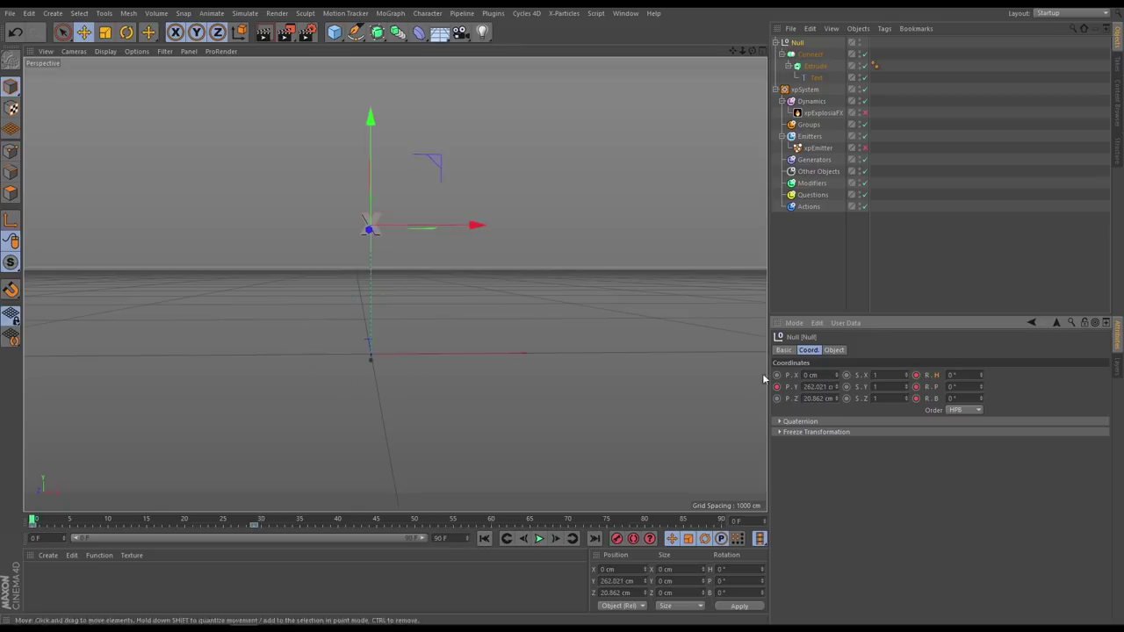
pyautogui.click(778, 298)
pyautogui.click(540, 540)
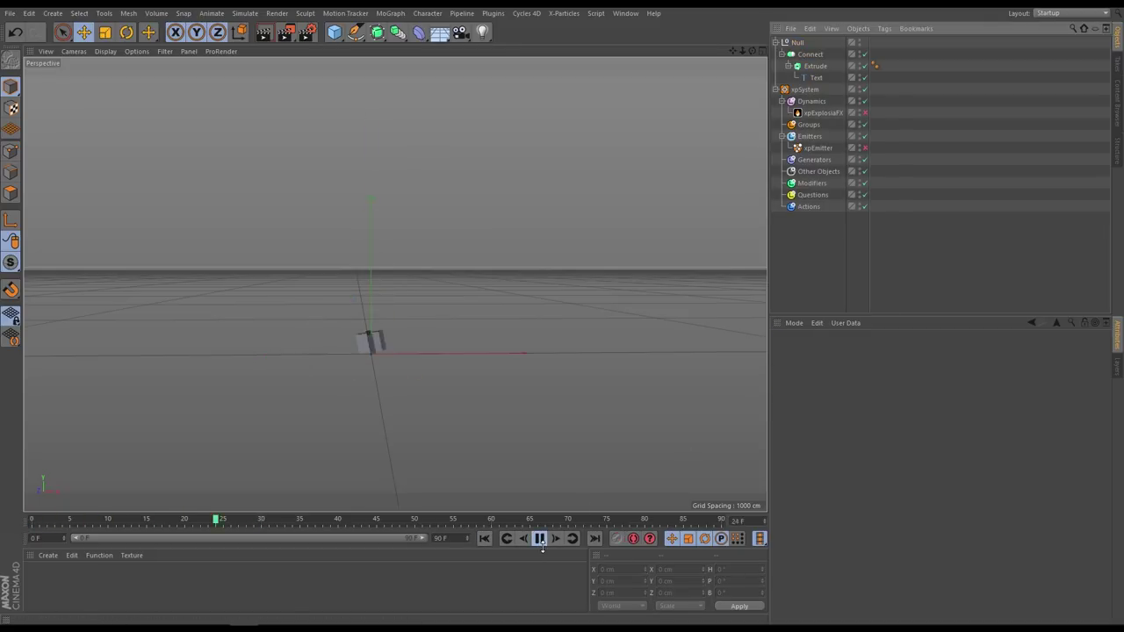
pyautogui.click(486, 539)
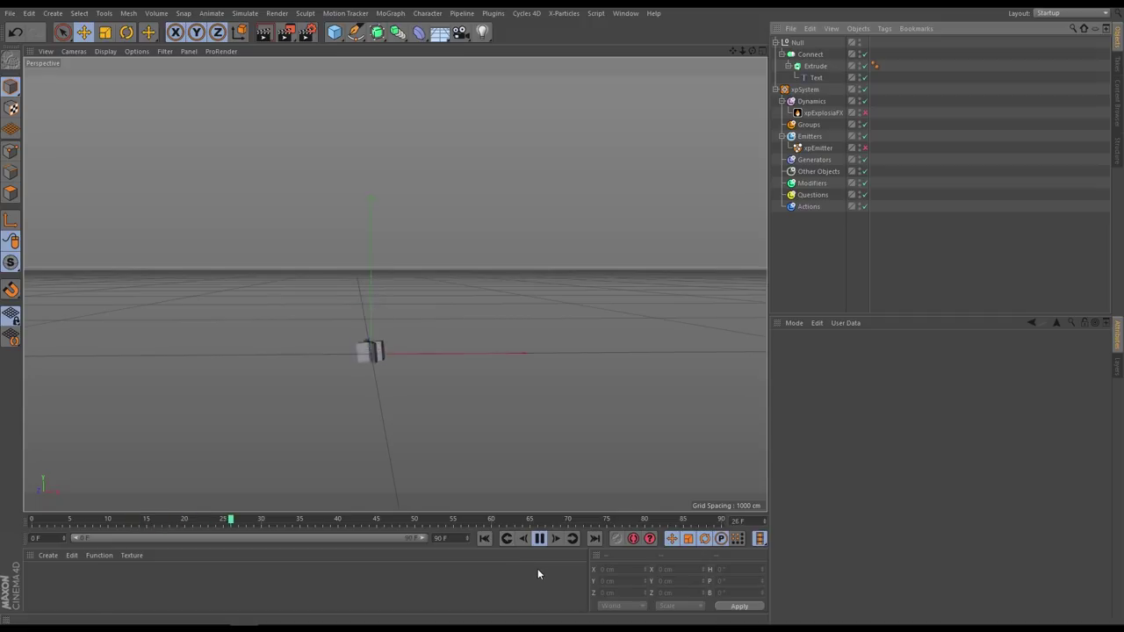
pyautogui.click(486, 539)
pyautogui.click(539, 538)
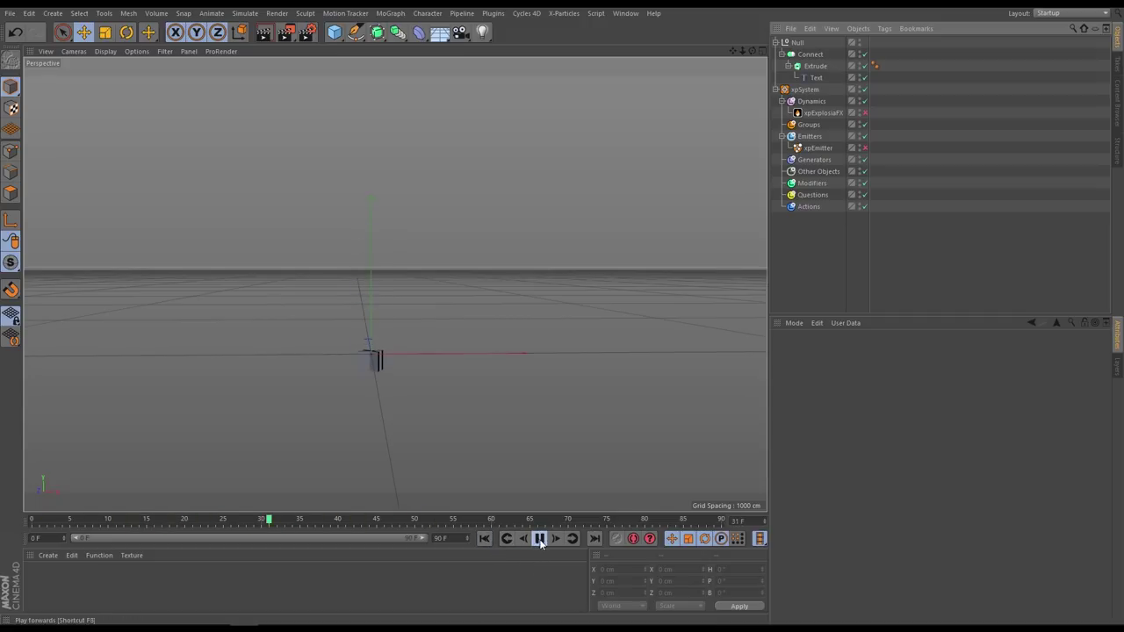
pyautogui.click(485, 539)
pyautogui.click(538, 540)
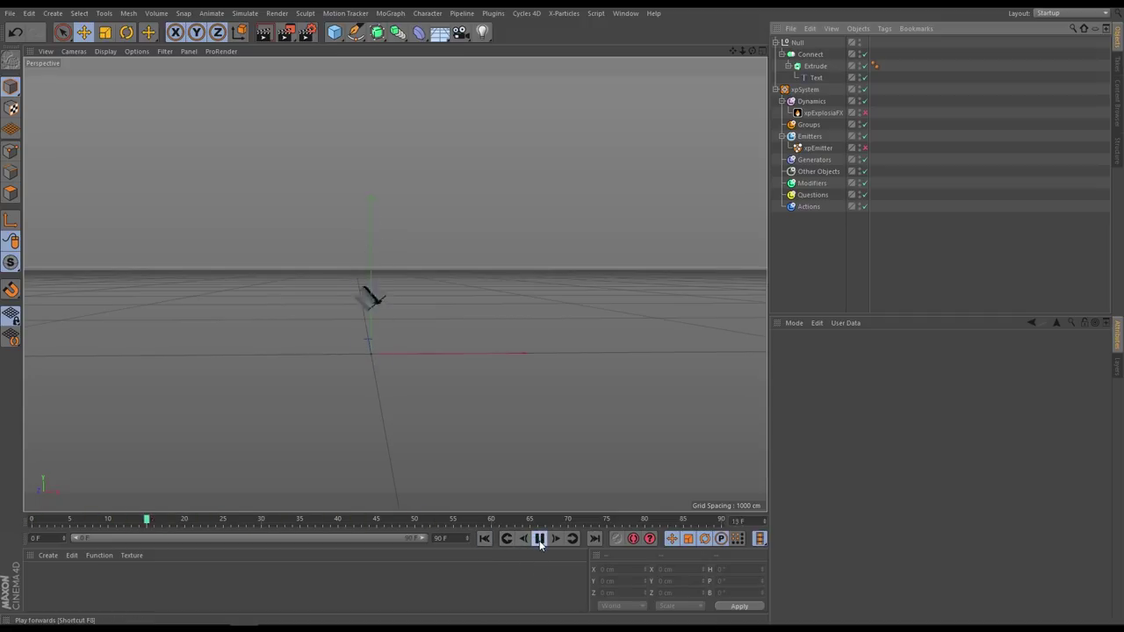
pyautogui.click(485, 539)
# - Move the Null's end keyframes to frame 18 and check the faster fall in playback, finishing deselected at frame 0
pyautogui.click(798, 42)
pyautogui.moveTo(255, 525); pyautogui.dragTo(171, 526)
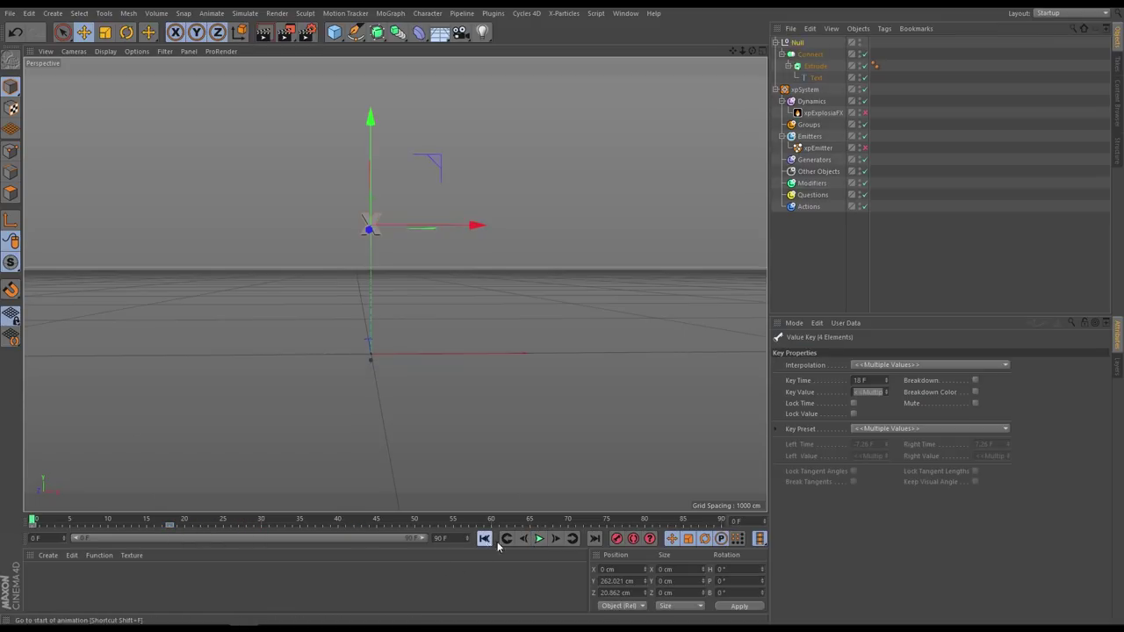
pyautogui.click(539, 540)
pyautogui.click(539, 539)
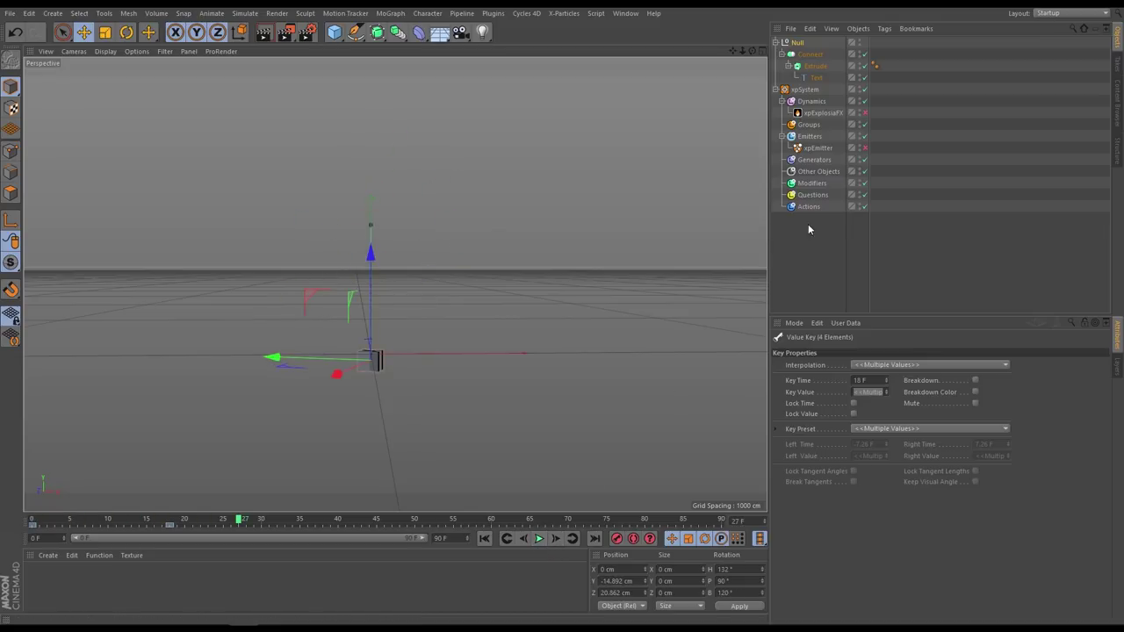
pyautogui.click(807, 222)
pyautogui.click(484, 538)
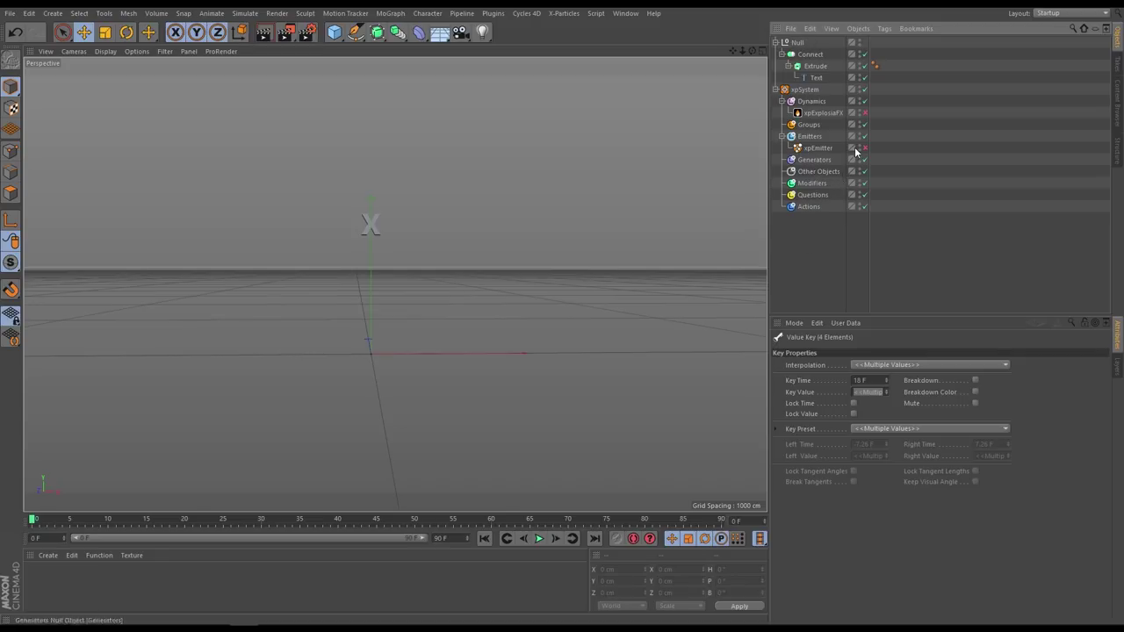
# - Enable xpEmitter and set its emitter shape to Object with the Null as the source object
pyautogui.click(818, 147)
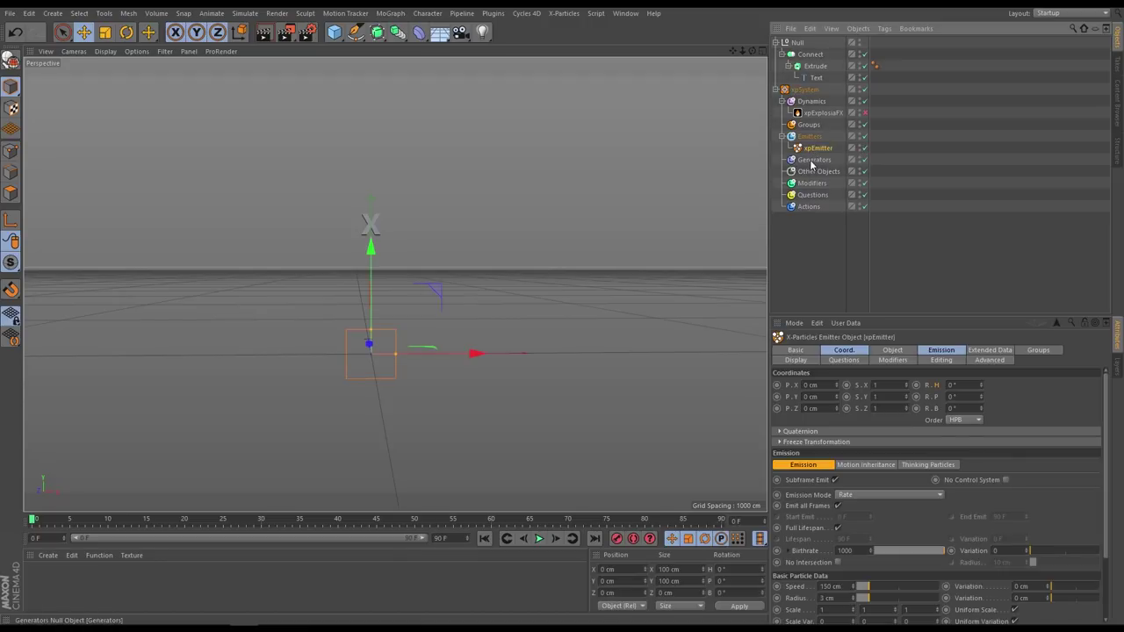
pyautogui.click(890, 350)
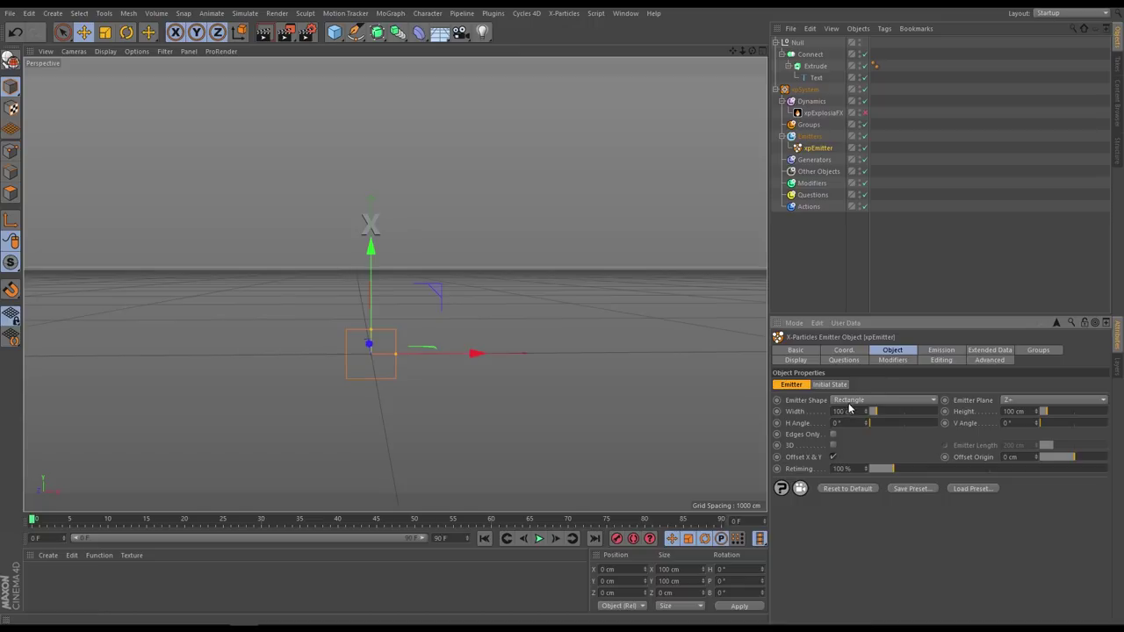
pyautogui.click(849, 401)
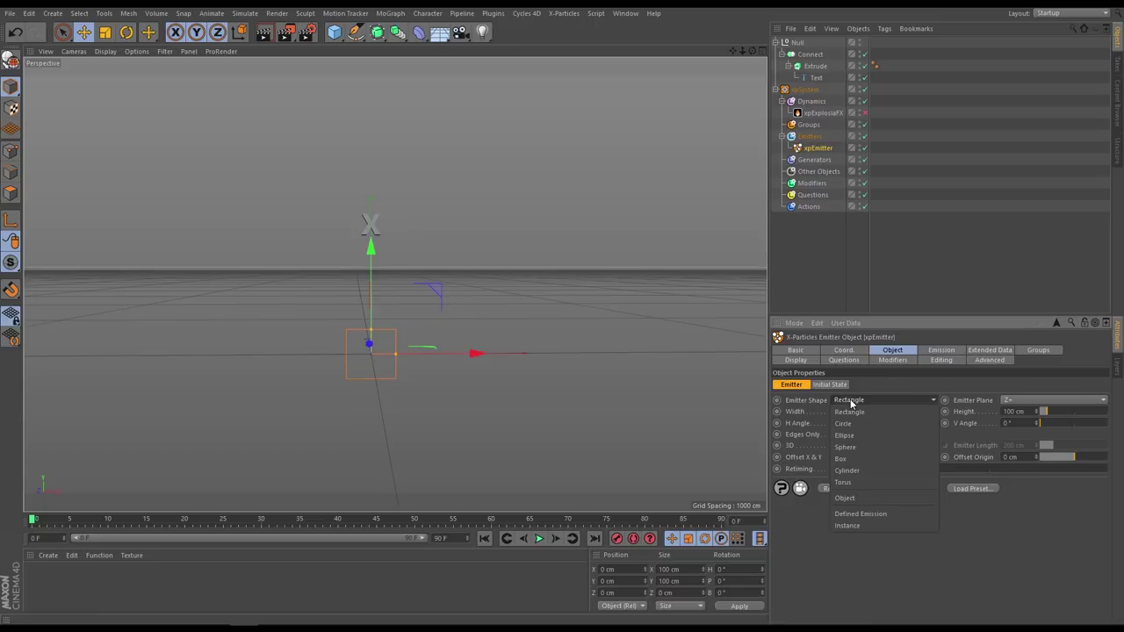
pyautogui.click(852, 505)
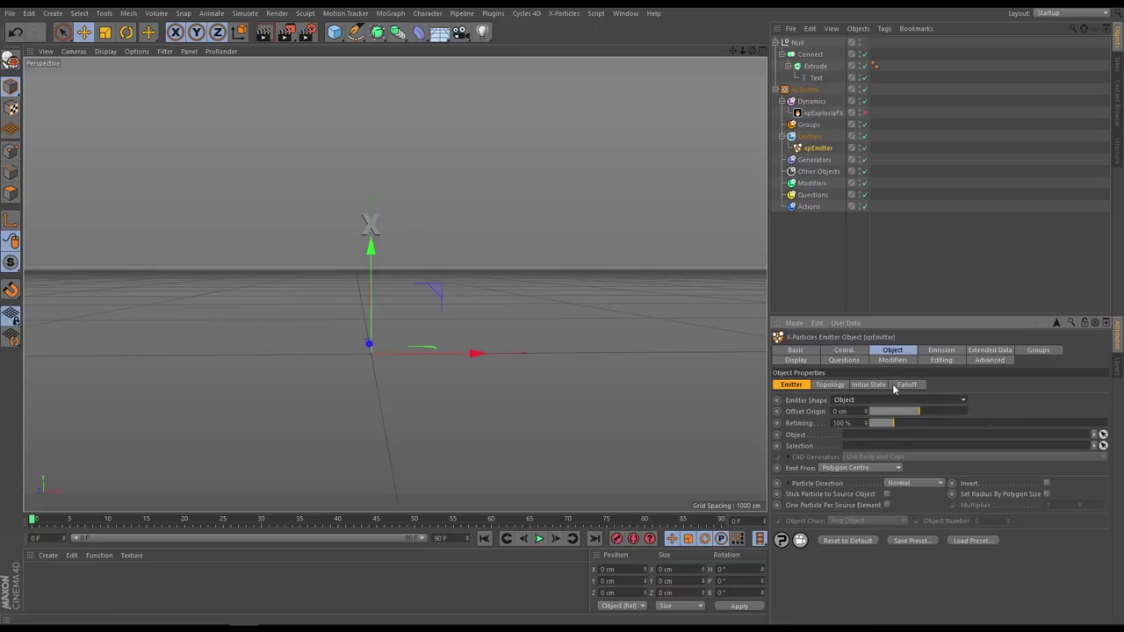
pyautogui.moveTo(797, 45); pyautogui.dragTo(885, 392)
pyautogui.moveTo(880, 433); pyautogui.dragTo(881, 436)
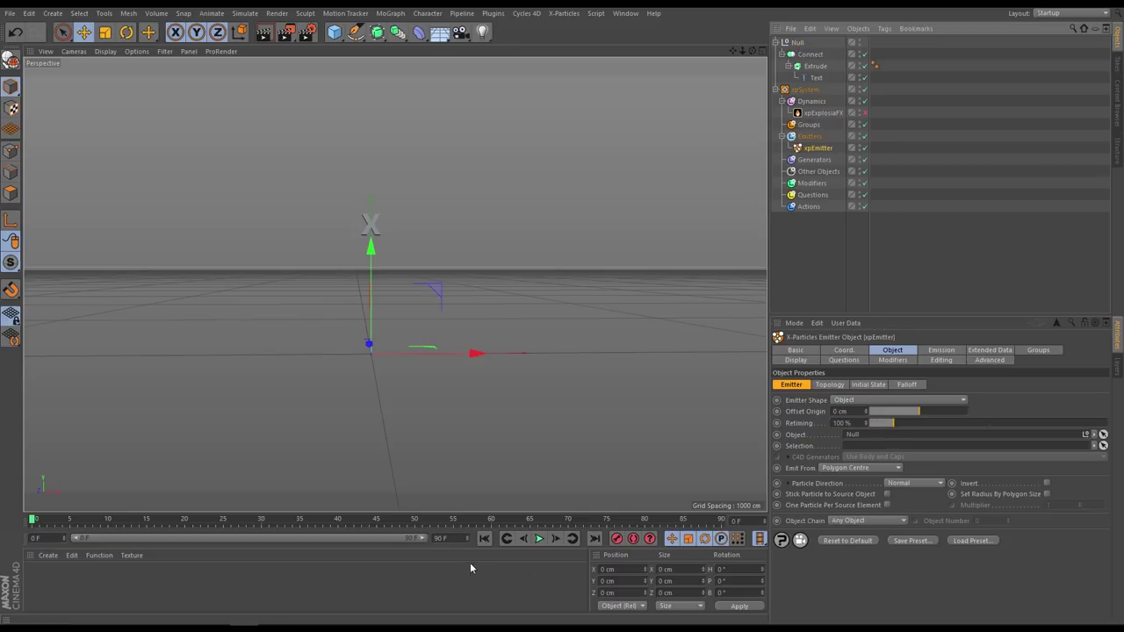
# - Play the particle emission and set the emitter to emit from Edges
pyautogui.click(538, 539)
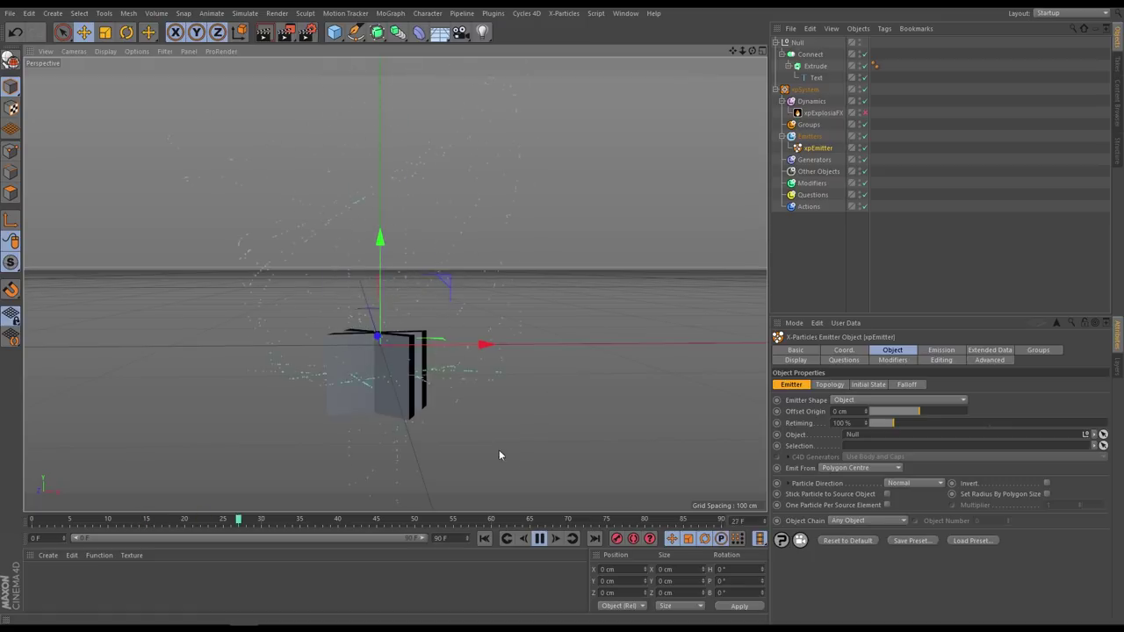
pyautogui.click(859, 468)
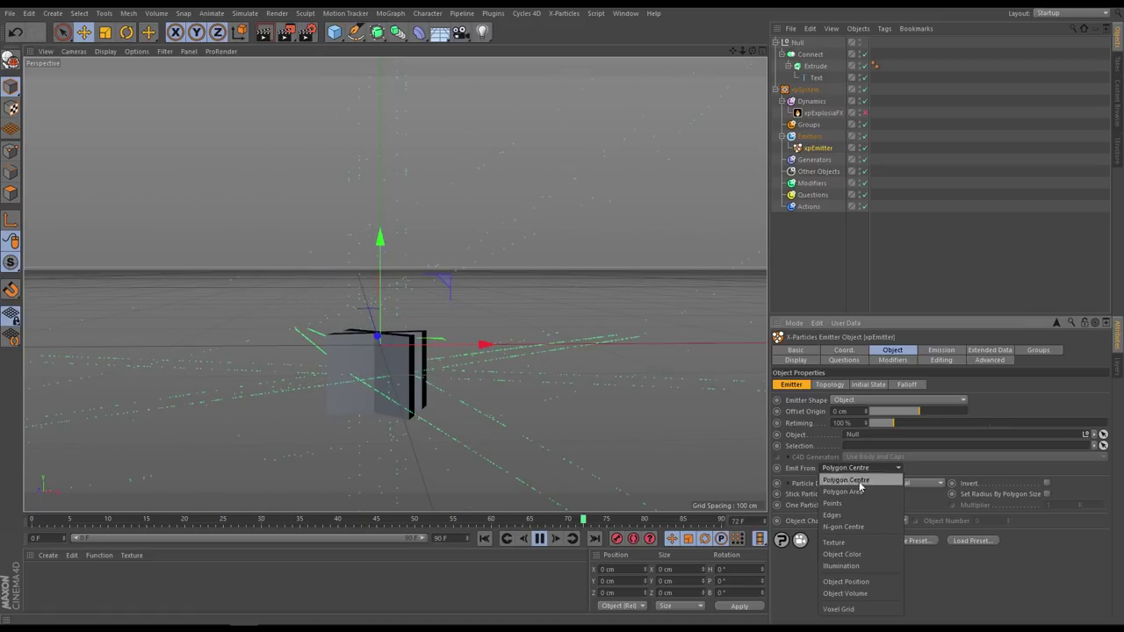
pyautogui.click(834, 516)
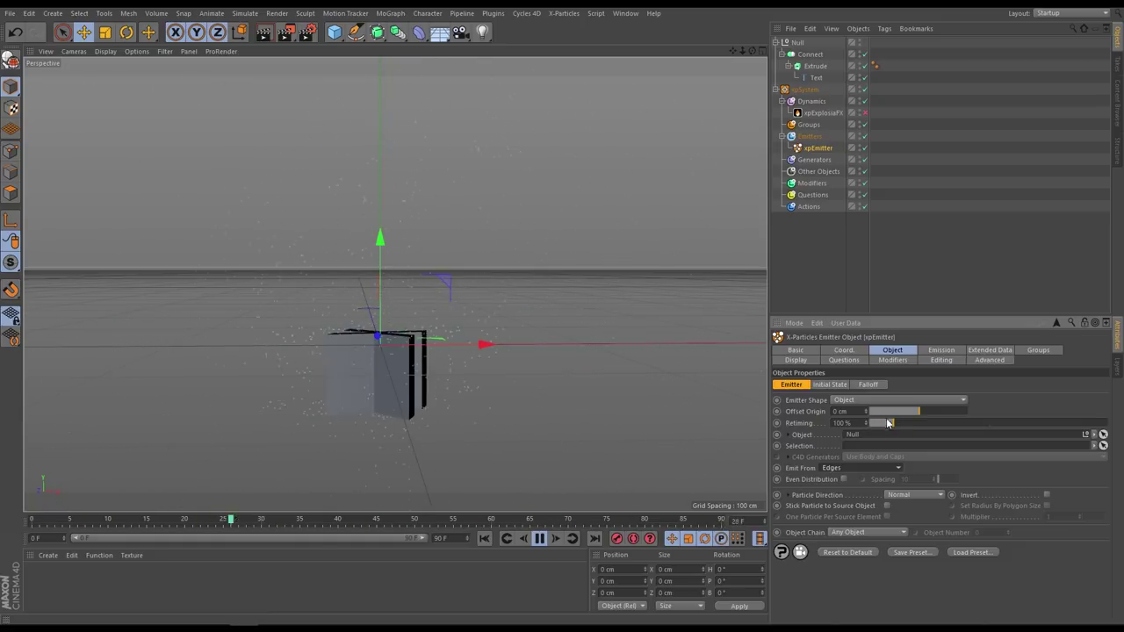
# - Set the emitter's particle speed to 0 cm and check the particle trail behind the falling X in playback
pyautogui.click(938, 352)
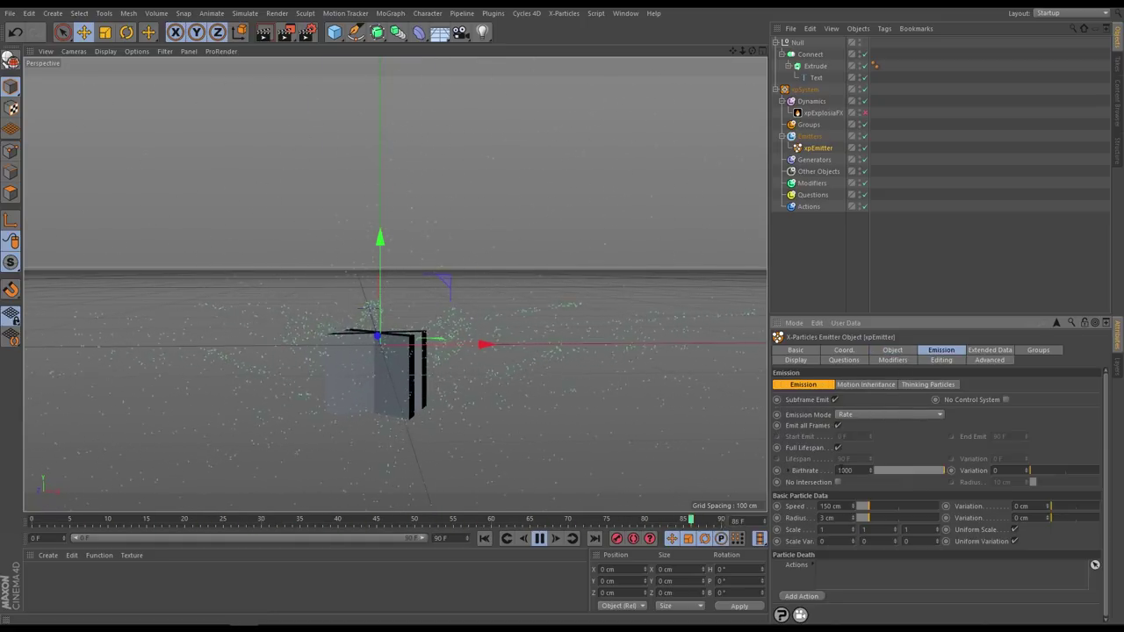
pyautogui.moveTo(867, 507); pyautogui.dragTo(826, 510)
pyautogui.scroll(-5, 519, 269)
pyautogui.keyDown('alt'); pyautogui.moveTo(383, 292); pyautogui.dragTo(628, 405); pyautogui.keyUp('alt')
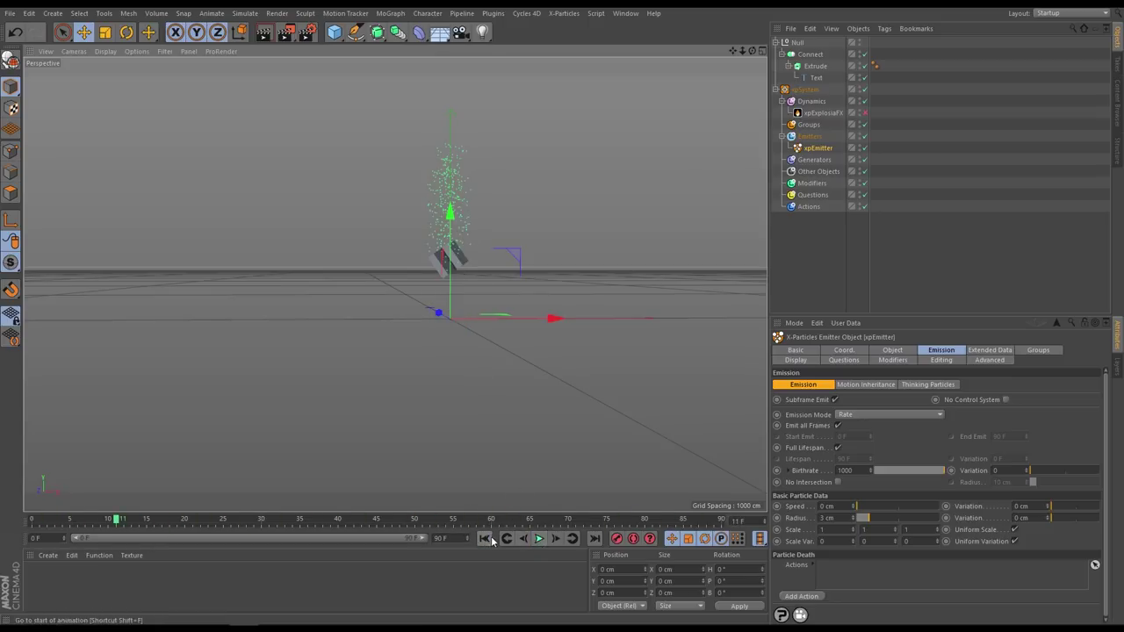
pyautogui.click(539, 542)
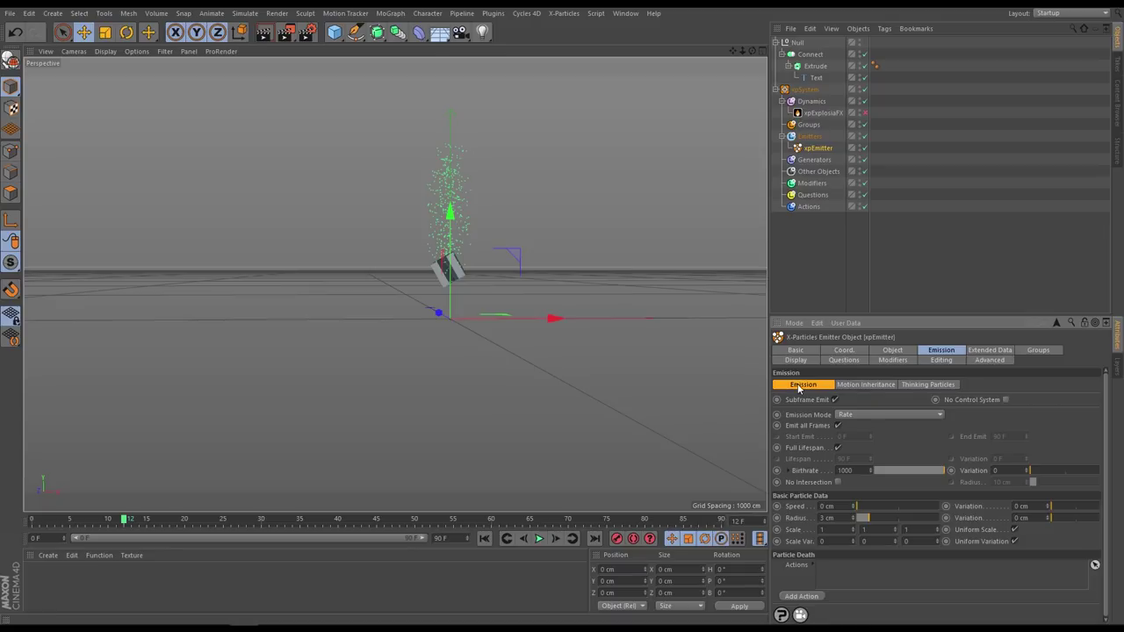
# - Limit the emission to frames 10 to 15 instead of all frames and play it from the start
pyautogui.click(837, 426)
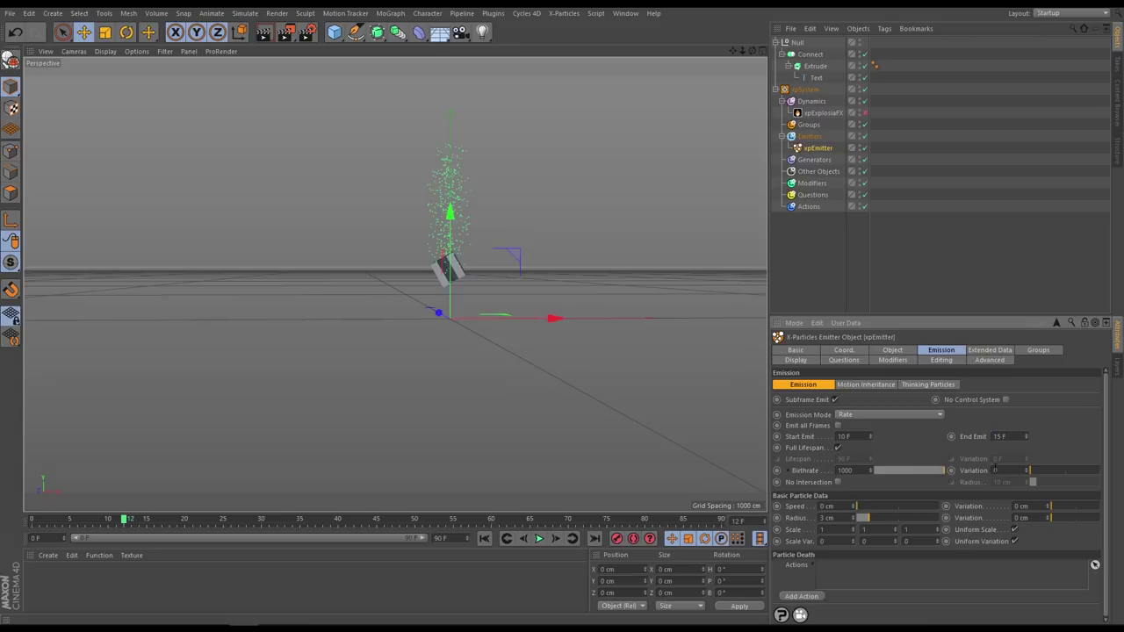
pyautogui.click(484, 539)
pyautogui.click(540, 539)
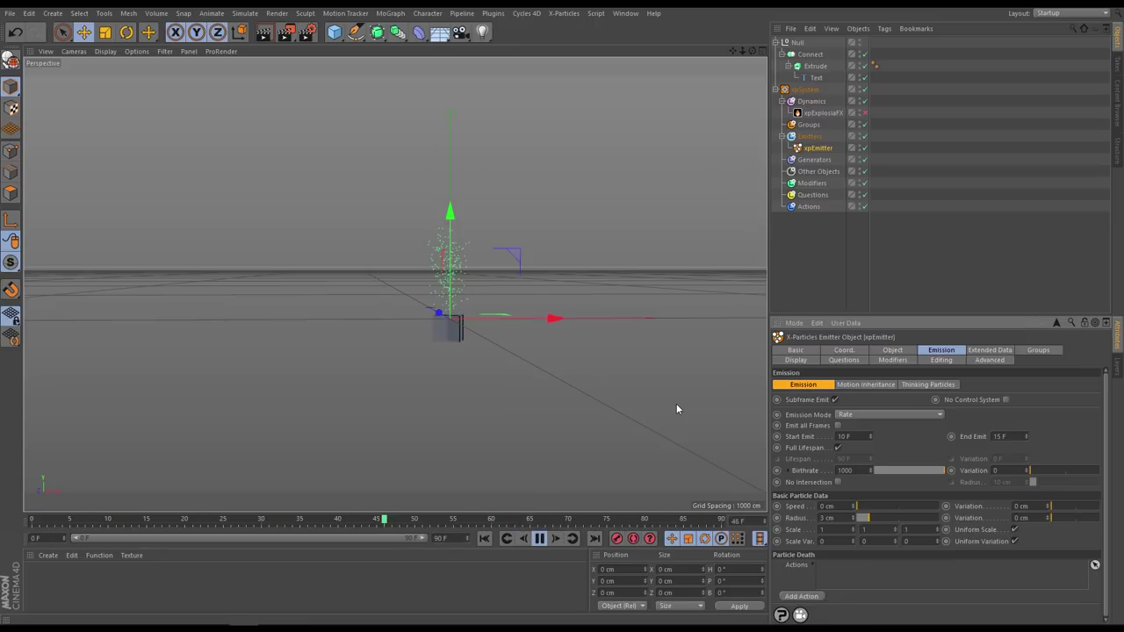
# - Turn off Full Lifespan and set the particle lifespan to 10 F with a 3 F variation
pyautogui.click(838, 448)
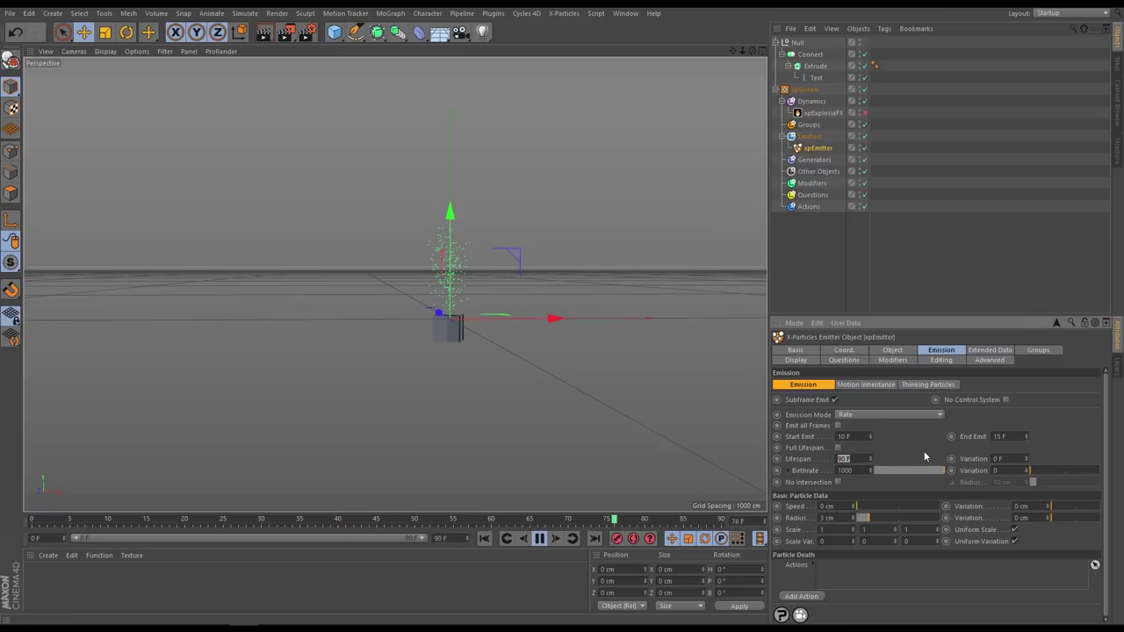
pyautogui.press('Tab')
pyautogui.write('3')
pyautogui.press('Return')
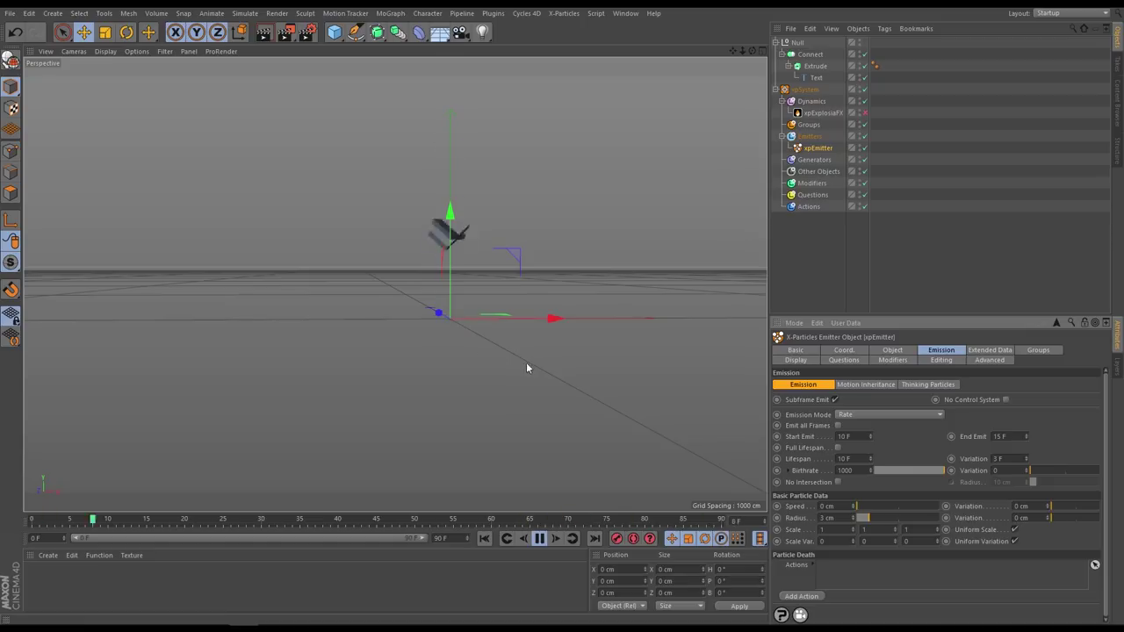
# - Enable motion inheritance on the emitter and watch the particles' movement in the viewport
pyautogui.click(869, 385)
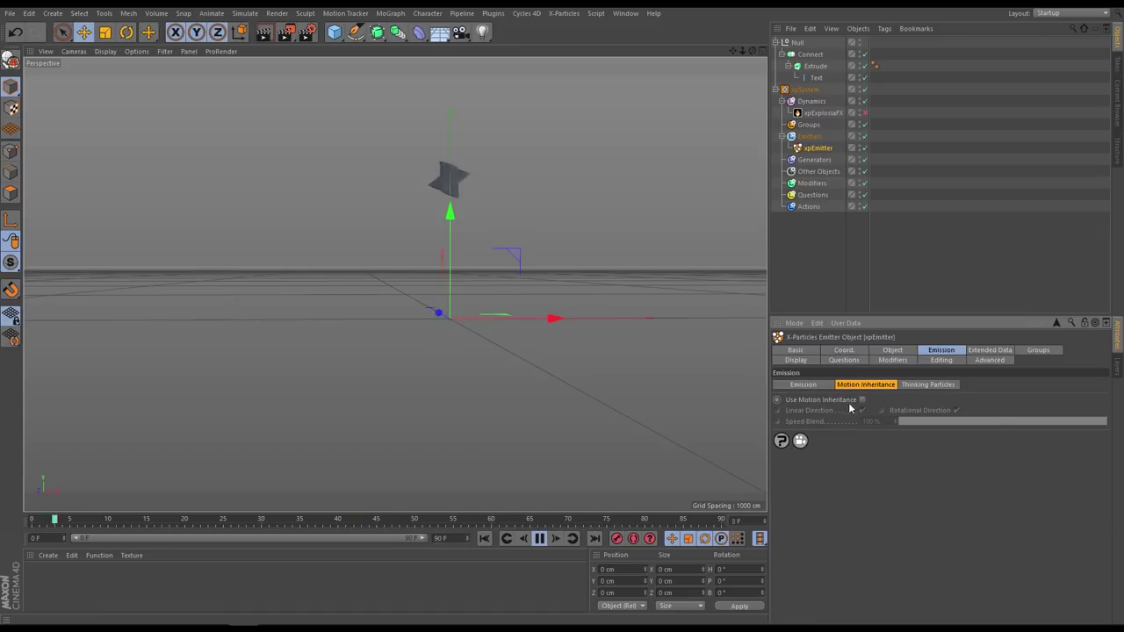
pyautogui.click(862, 400)
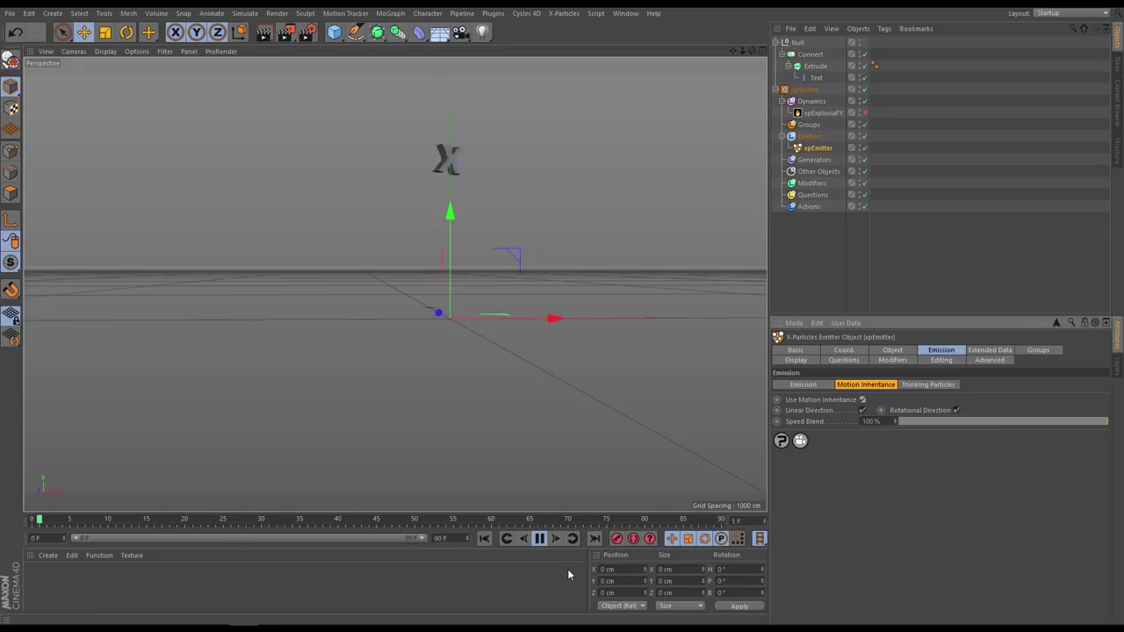
pyautogui.keyDown('alt'); pyautogui.moveTo(508, 376); pyautogui.dragTo(501, 339); pyautogui.keyUp('alt')
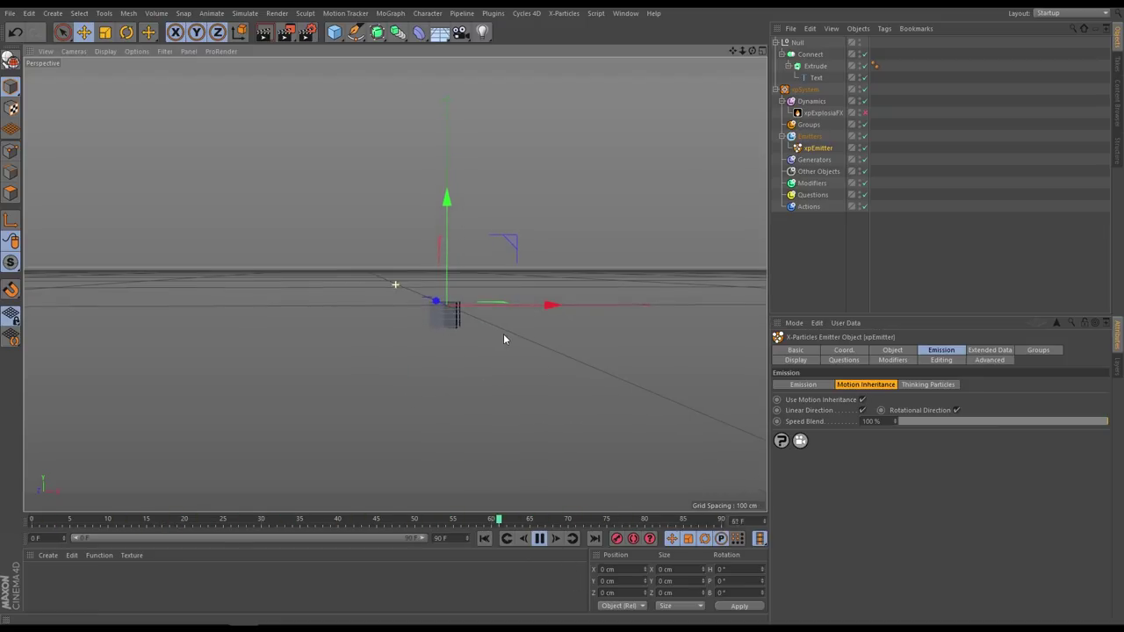
# - Re-enable xpExplosiaFX and set the Fuel value in xpEmitter's physical data to 3
pyautogui.click(865, 112)
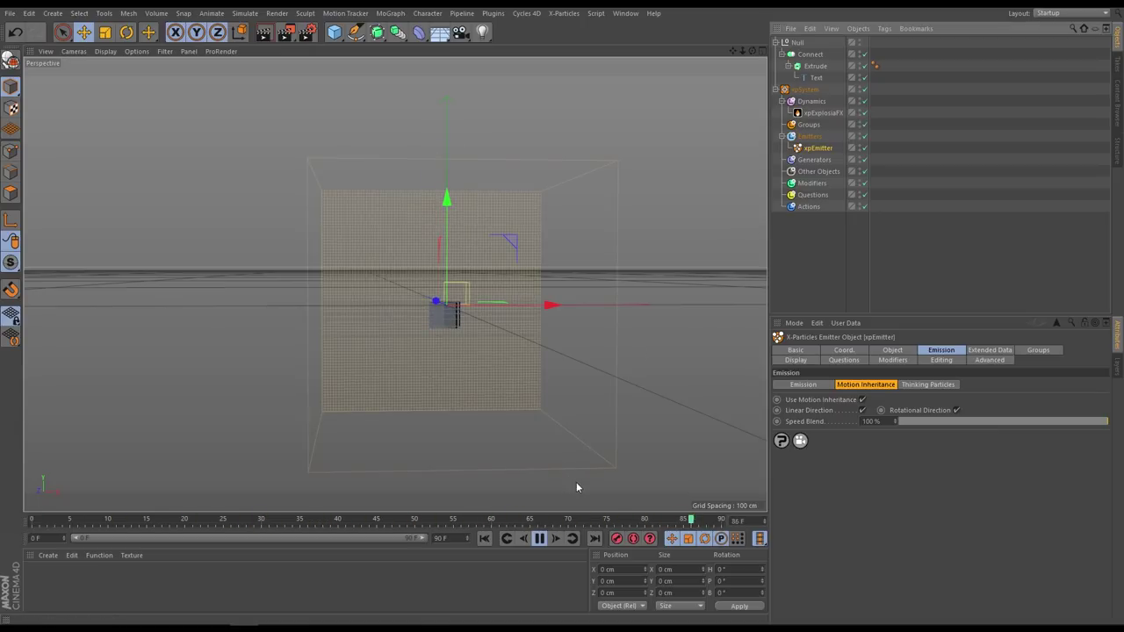
pyautogui.click(539, 539)
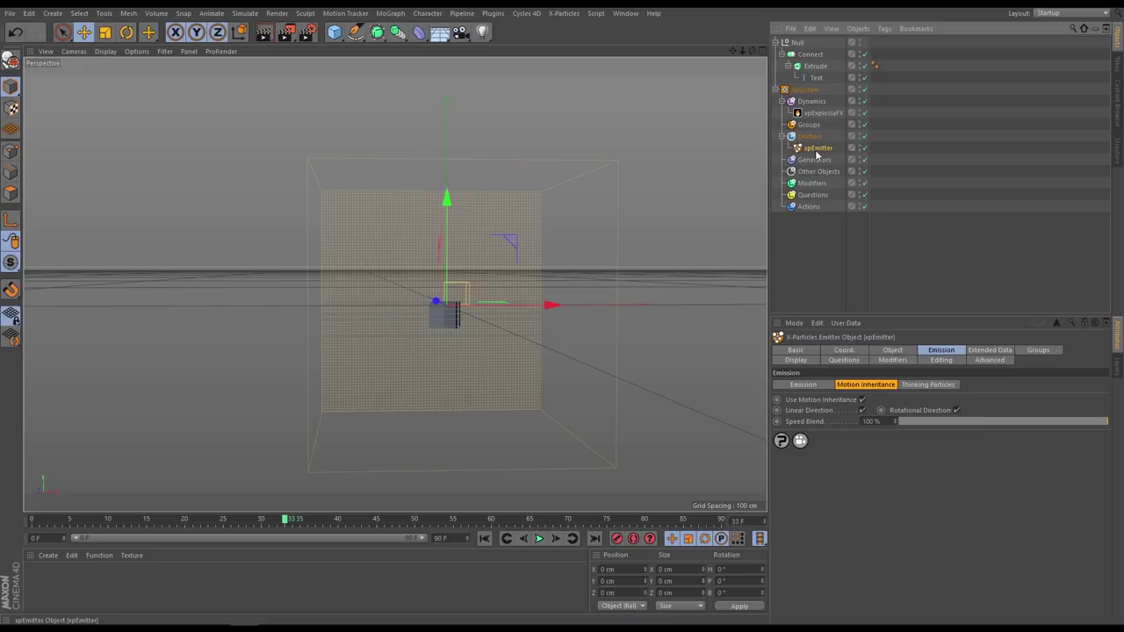
pyautogui.click(984, 351)
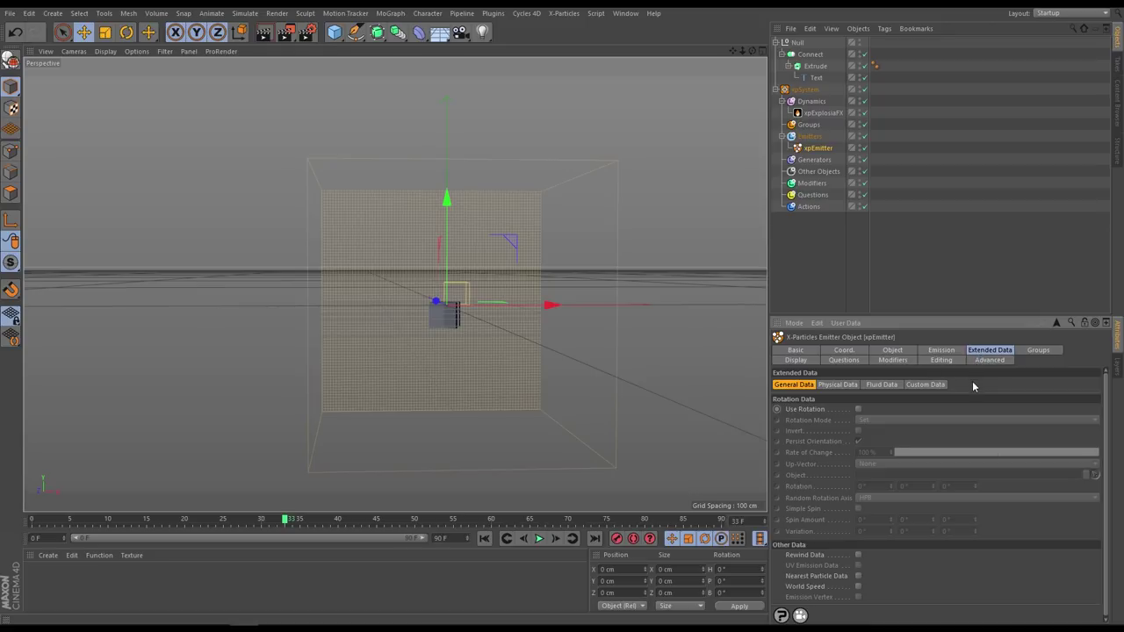
pyautogui.click(830, 388)
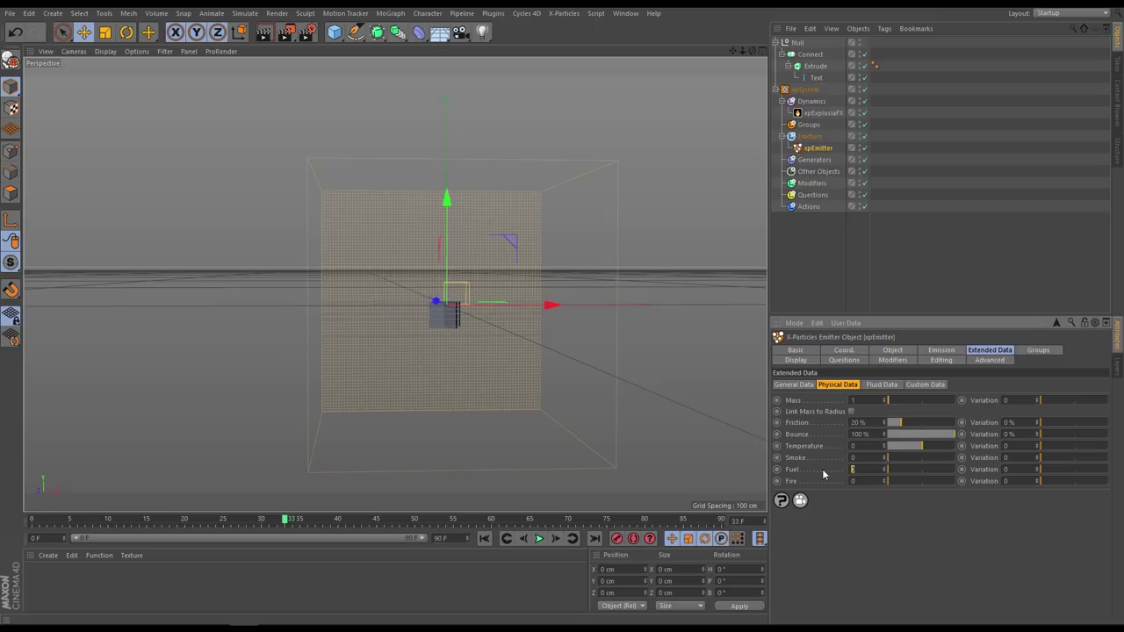
pyautogui.write('3')
pyautogui.press('Return')
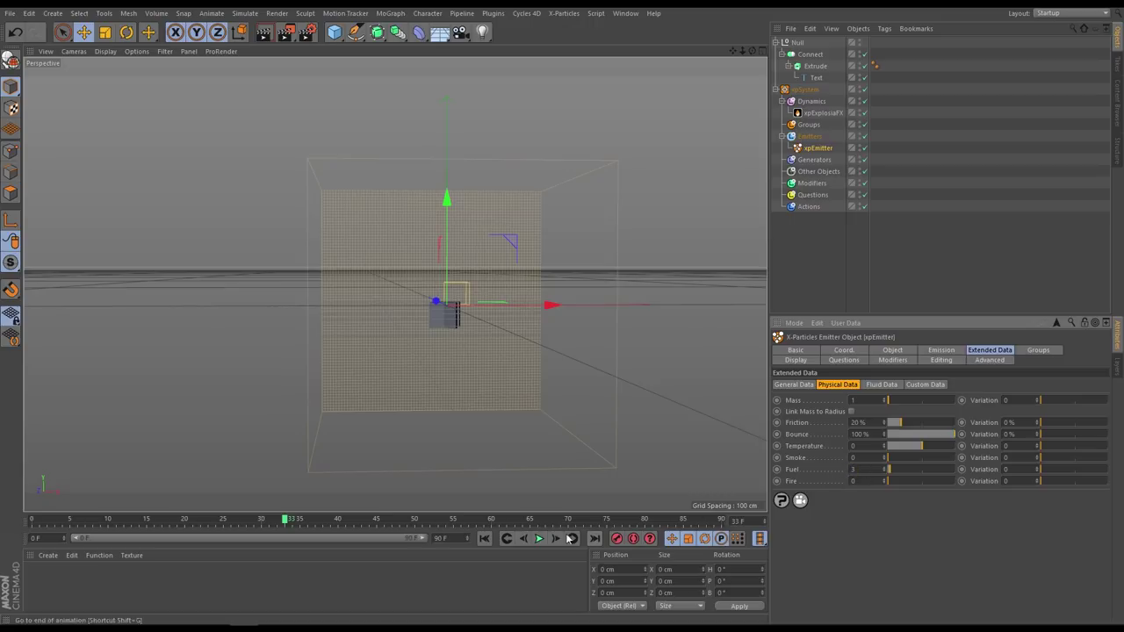
# - Play the animation from the start to check how the fuel-carrying particles behave inside the simulation domain
pyautogui.click(484, 539)
pyautogui.click(539, 539)
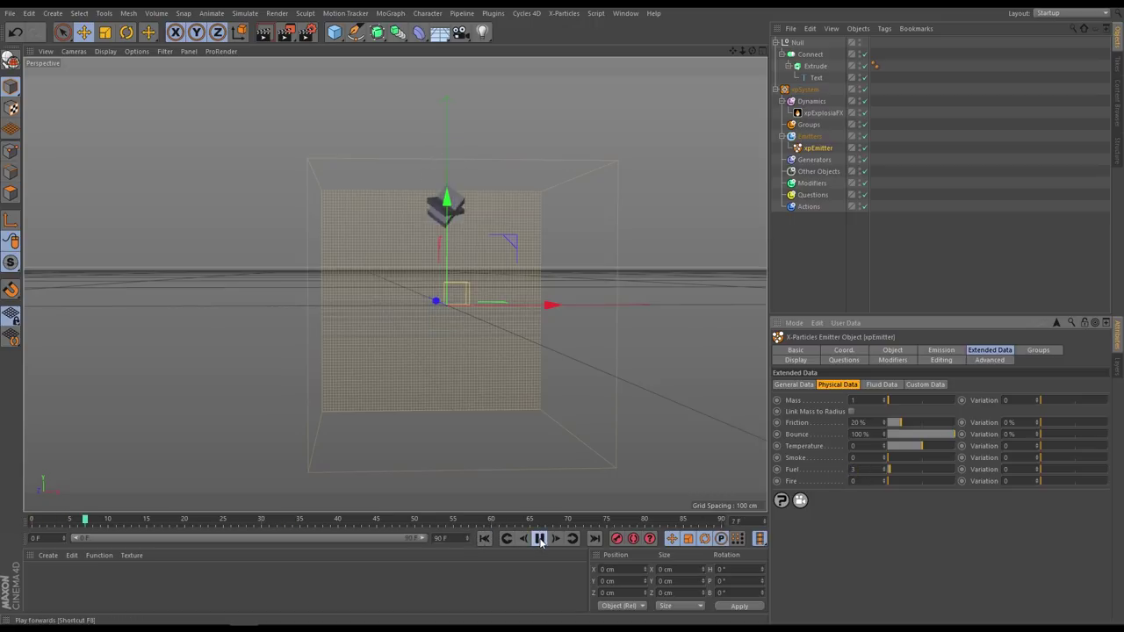
pyautogui.click(539, 538)
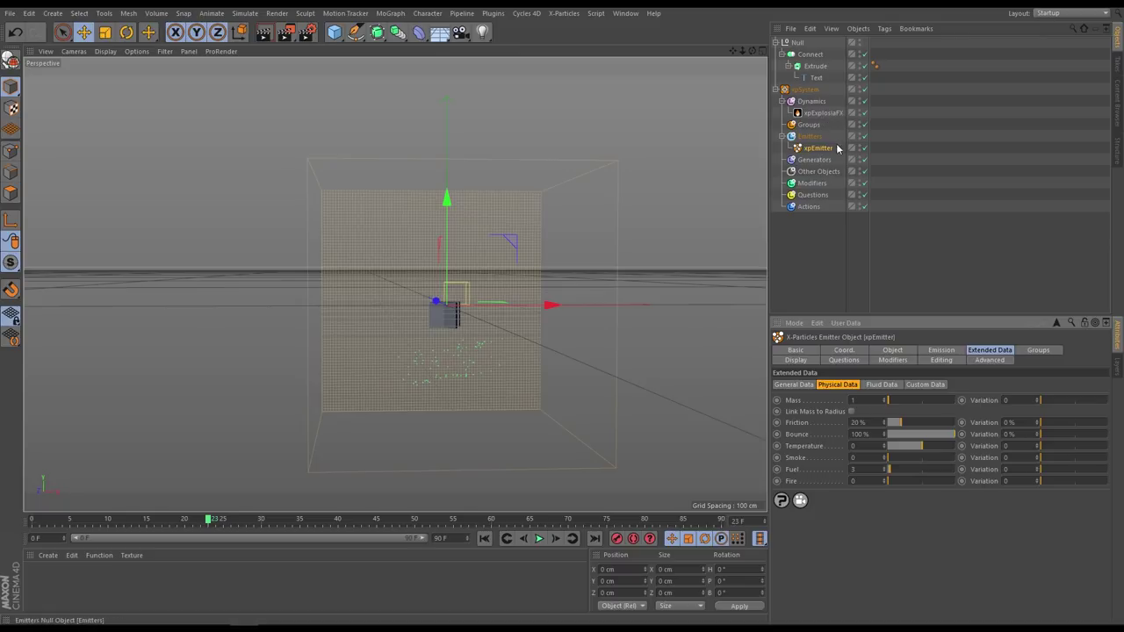
# - Add an xpExplosiaFX Source tag to xpEmitter and play the simulation from the start
pyautogui.click(884, 29)
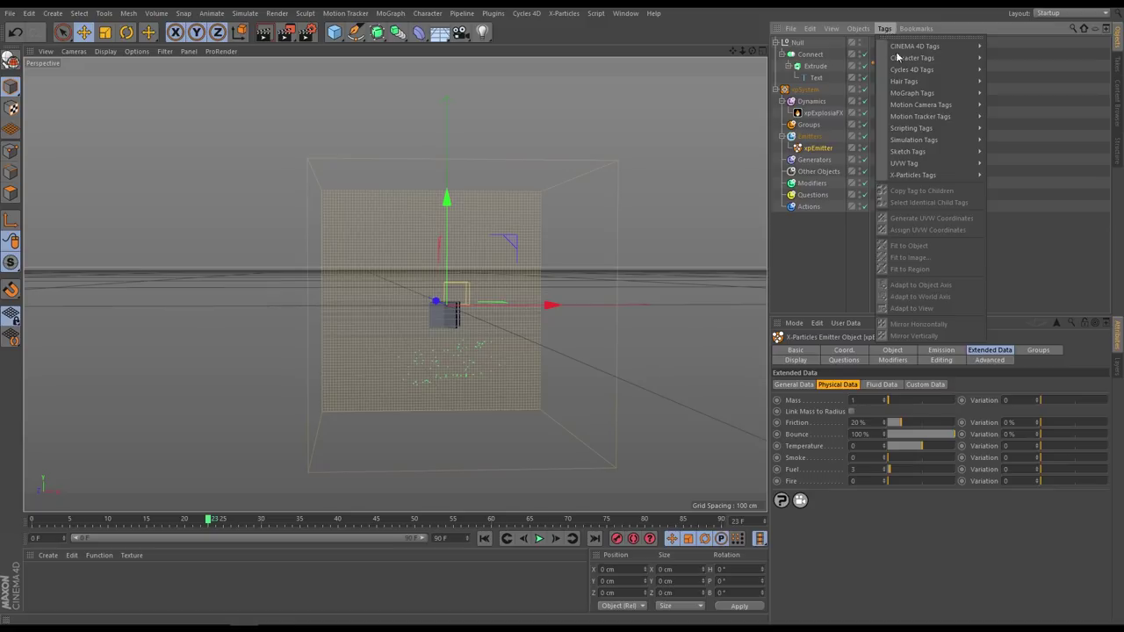
pyautogui.moveTo(948, 174)
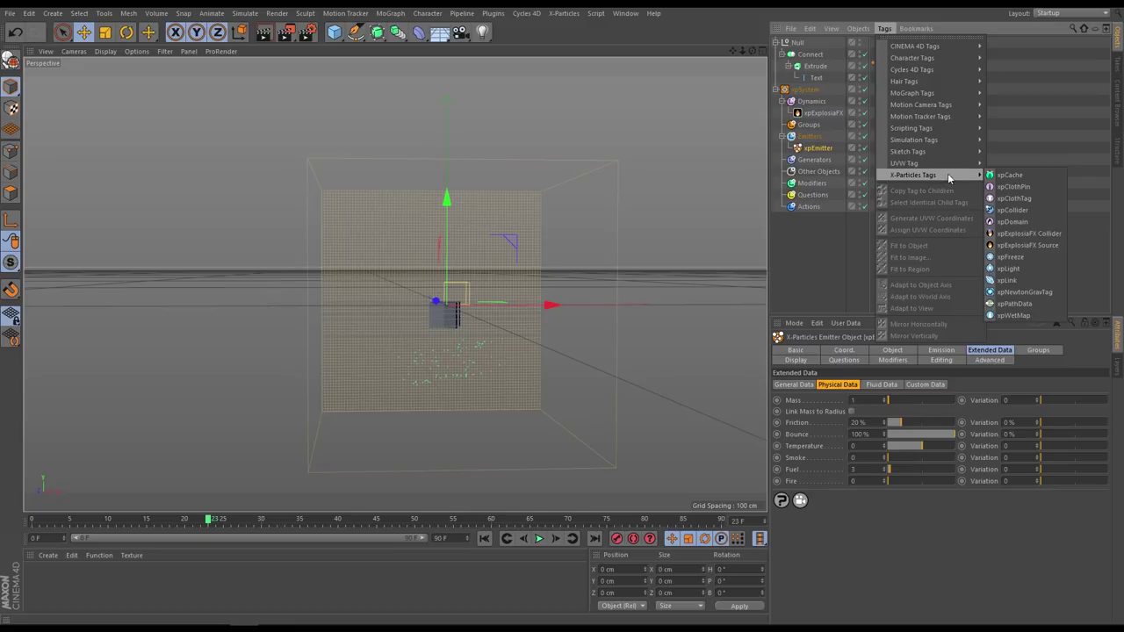
pyautogui.click(1028, 245)
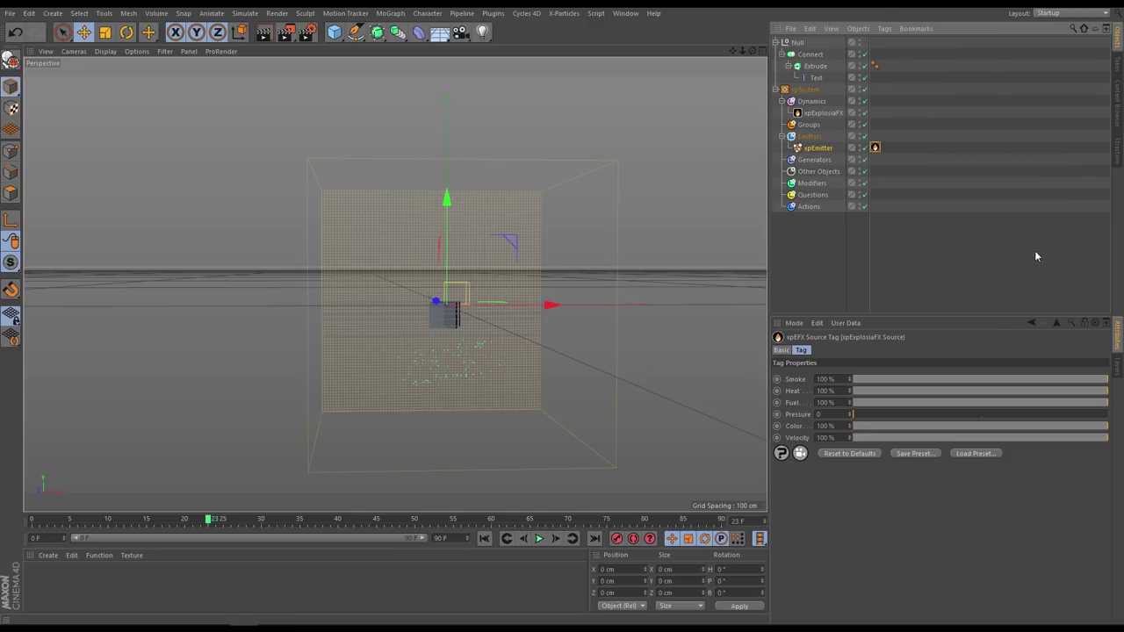
pyautogui.click(484, 538)
pyautogui.click(539, 538)
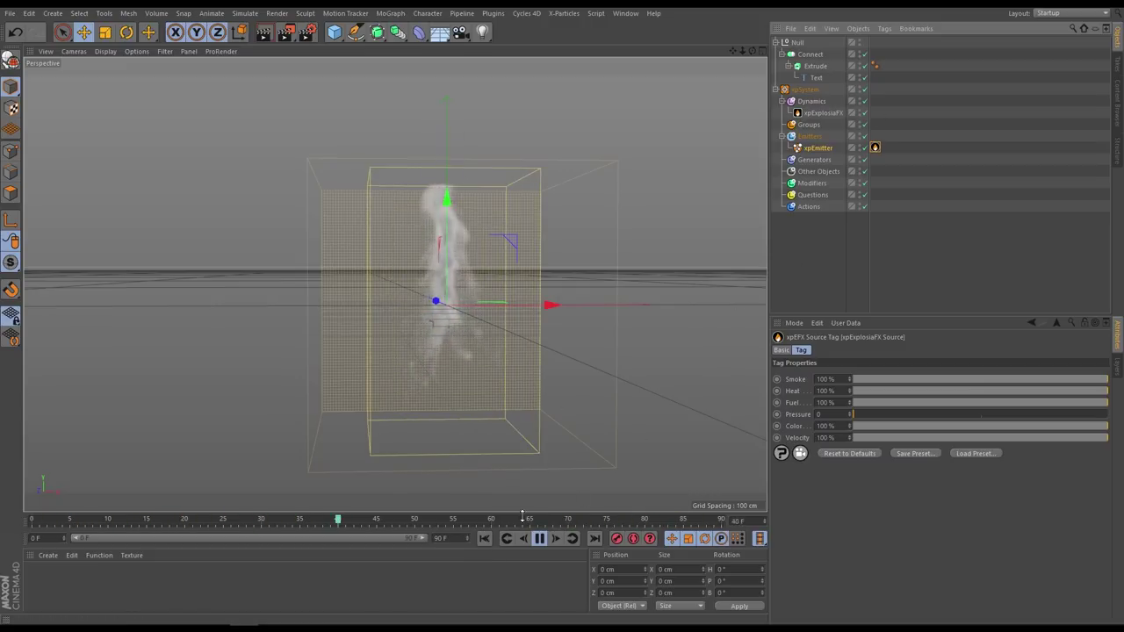
pyautogui.click(541, 539)
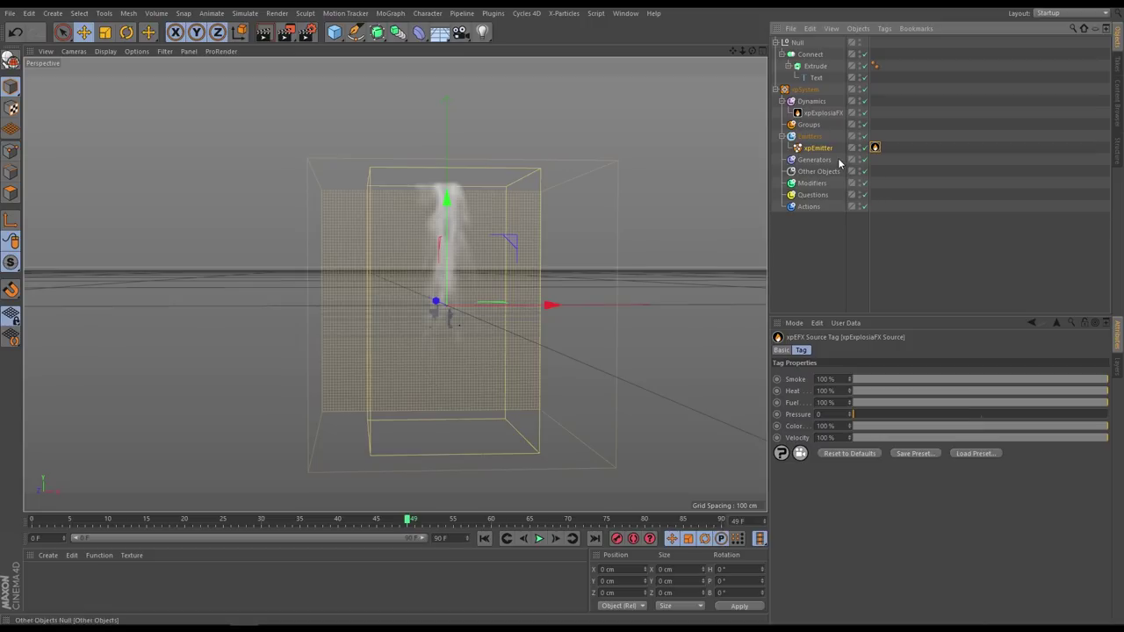
# - Check the voxel size in xpExplosiaFX's solver settings and set xpEmitter's particle radius to 8 cm
pyautogui.click(832, 114)
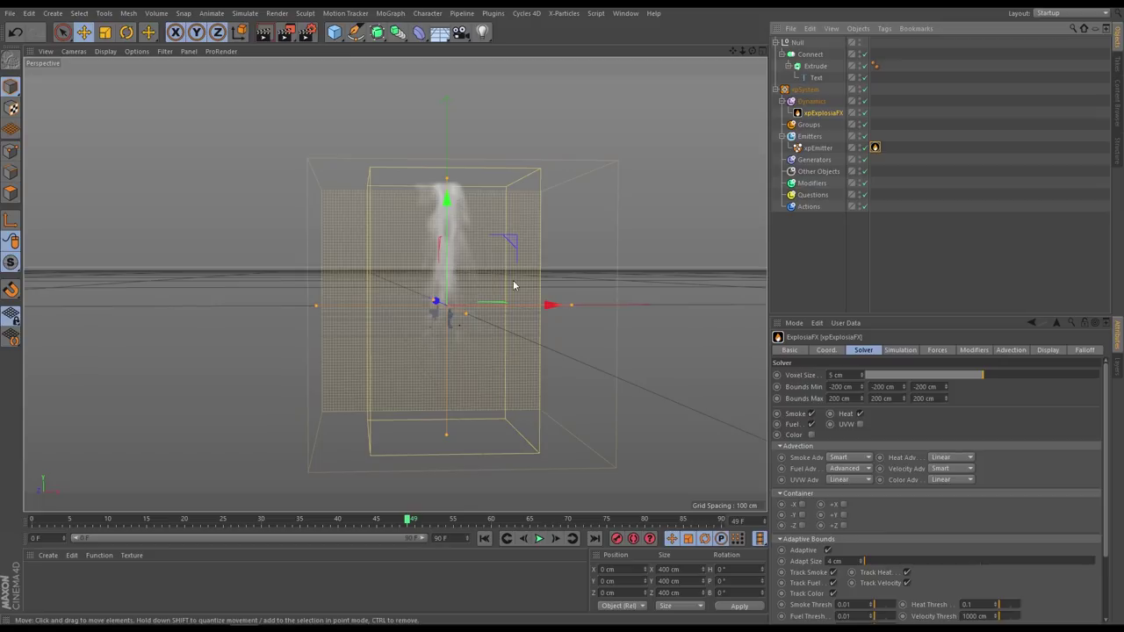
pyautogui.scroll(5, 517, 283)
pyautogui.scroll(-5, 529, 308)
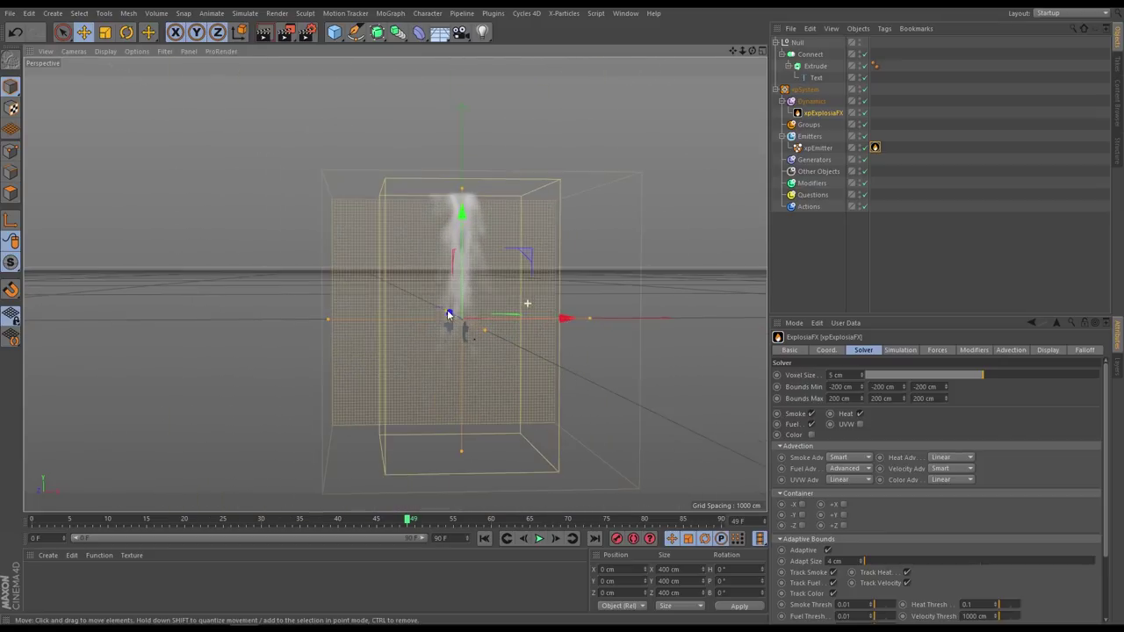
pyautogui.click(817, 147)
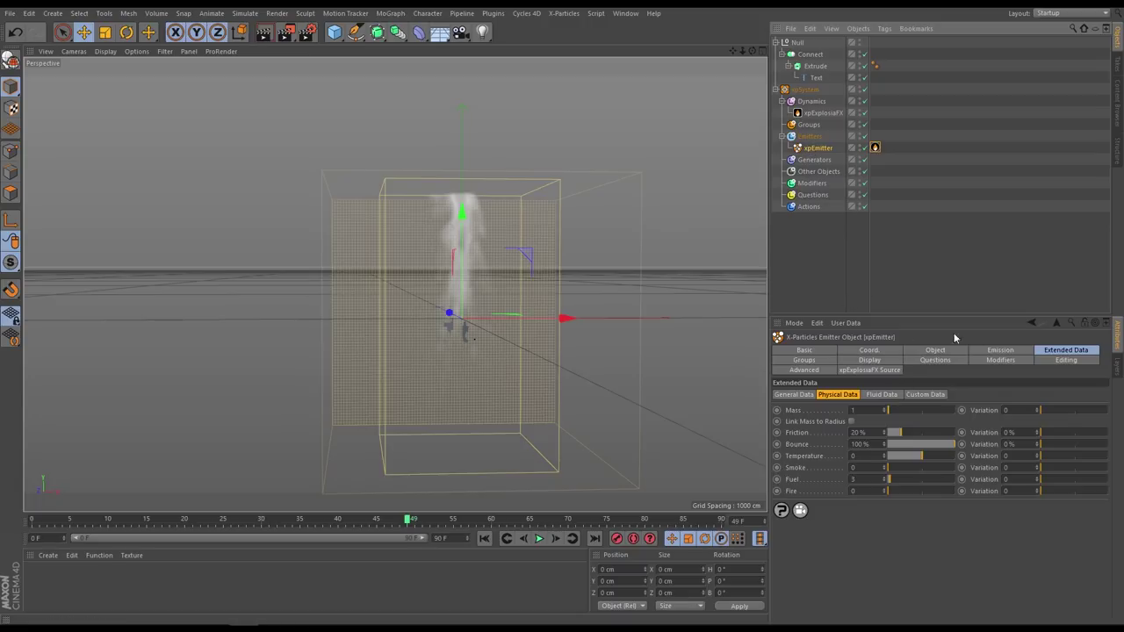
pyautogui.click(990, 351)
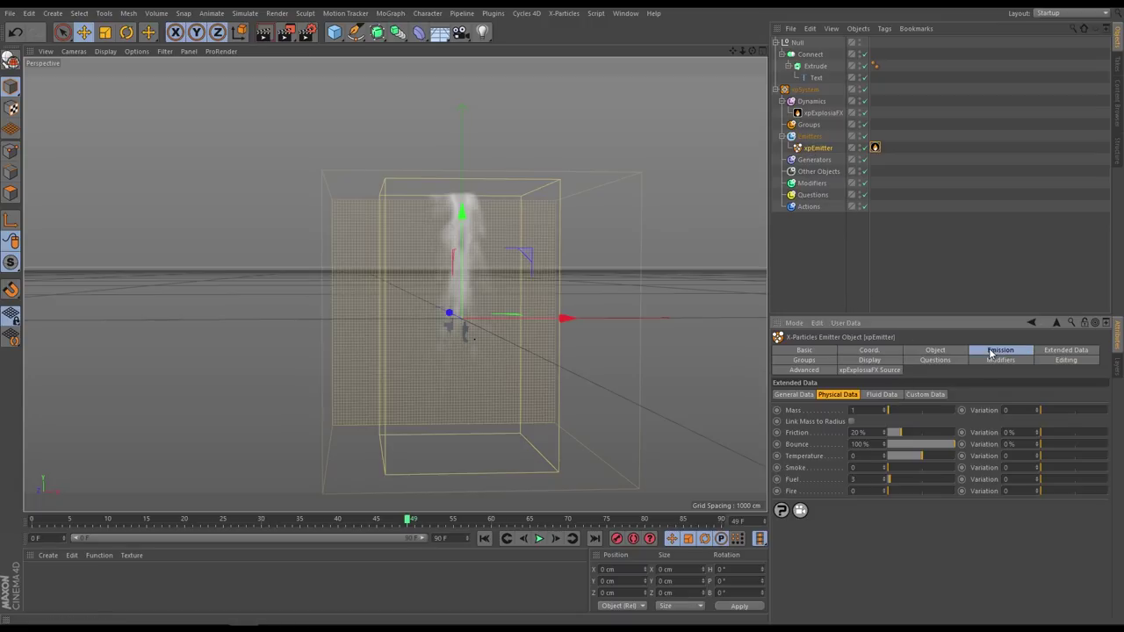
pyautogui.click(803, 395)
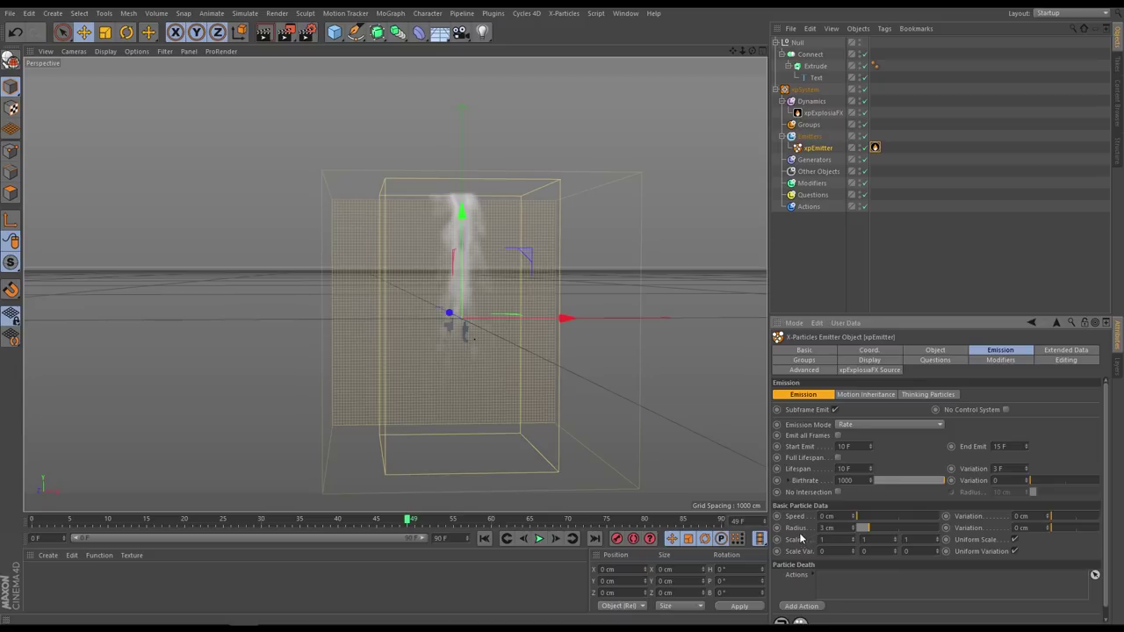
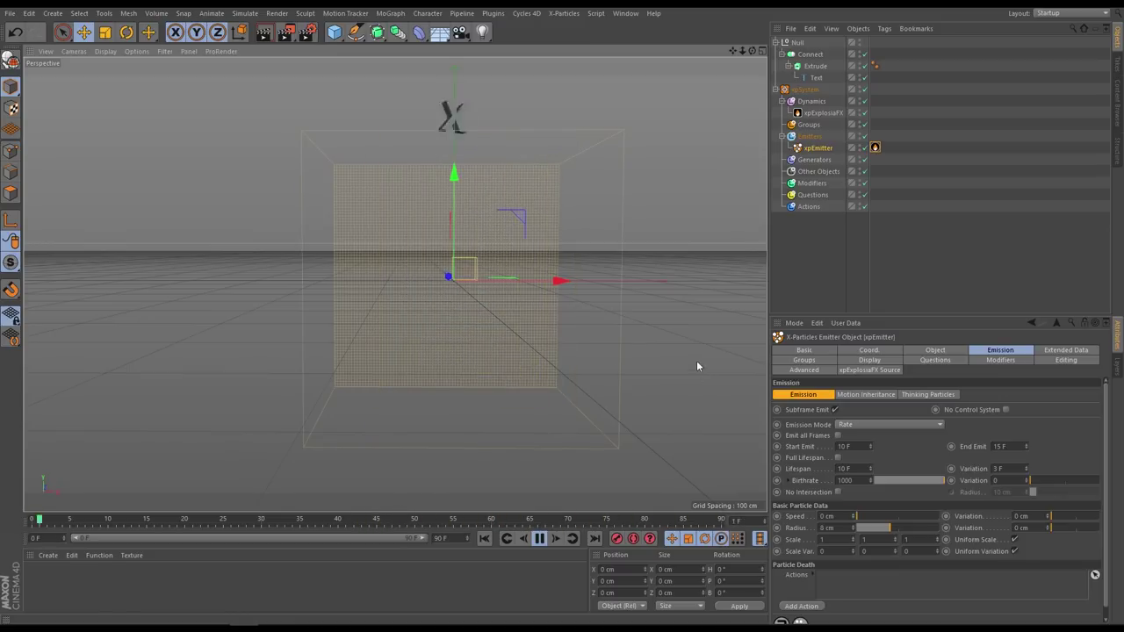
# - Set the gravity in xpExplosiaFX's simulation settings to 2.9 cm after testing 49.3 cm, and watch the smoke play back
pyautogui.click(825, 114)
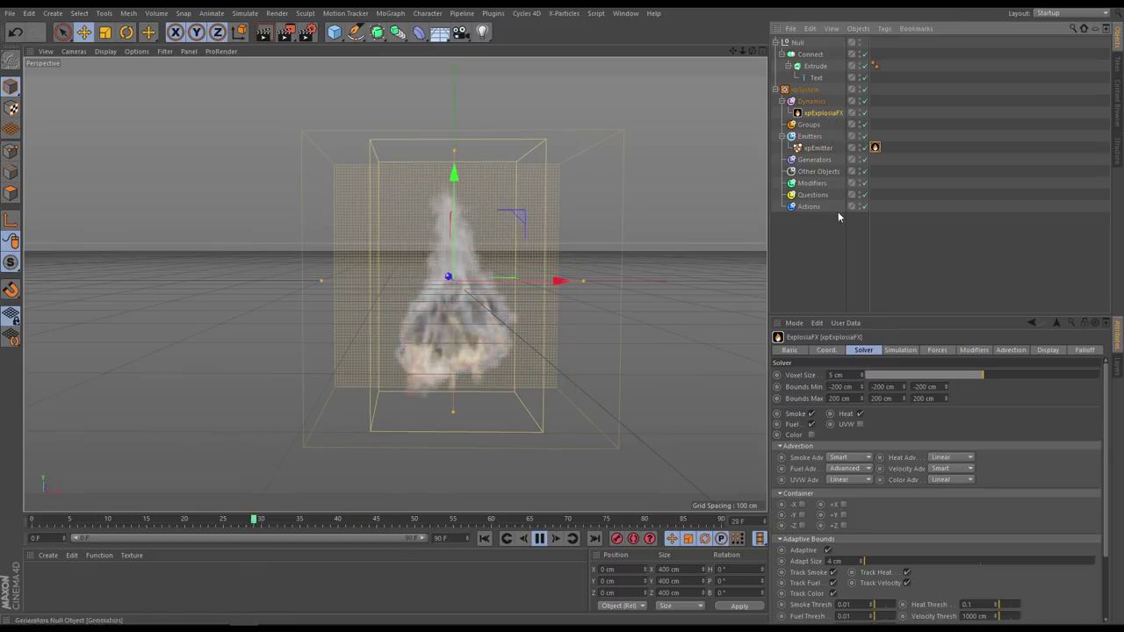
pyautogui.click(896, 350)
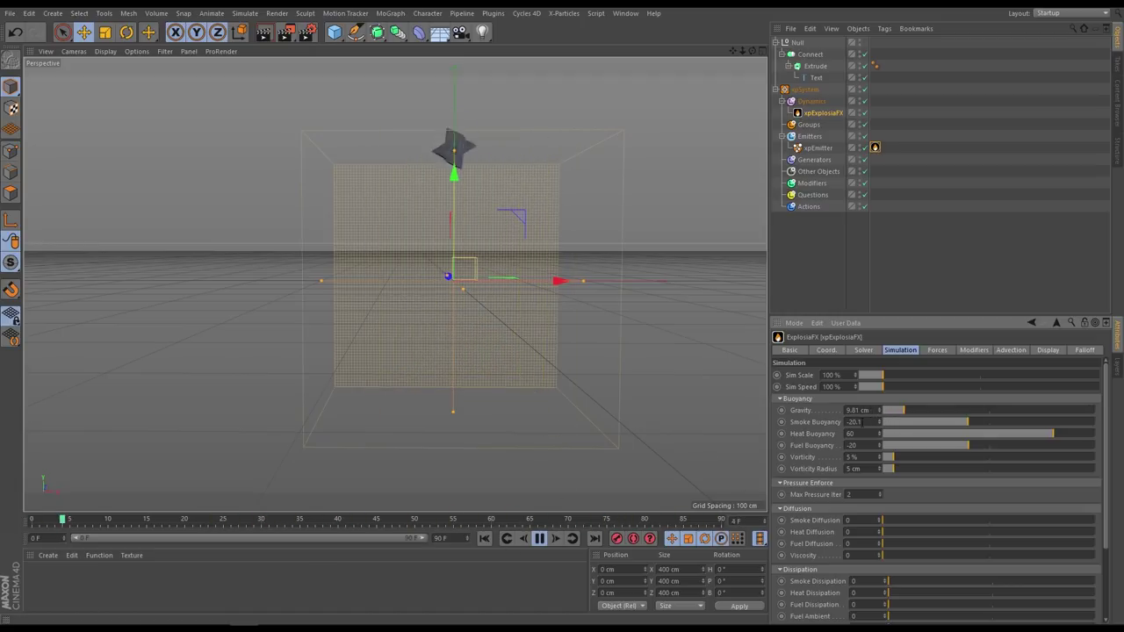
pyautogui.moveTo(900, 412); pyautogui.dragTo(898, 412)
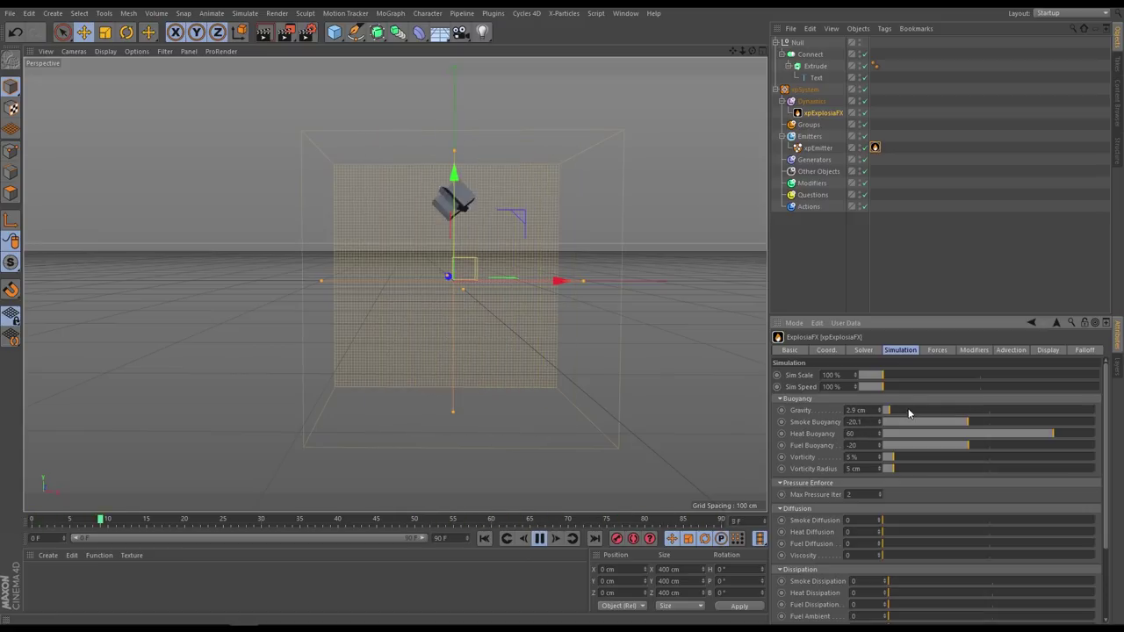
pyautogui.moveTo(911, 411); pyautogui.dragTo(988, 410)
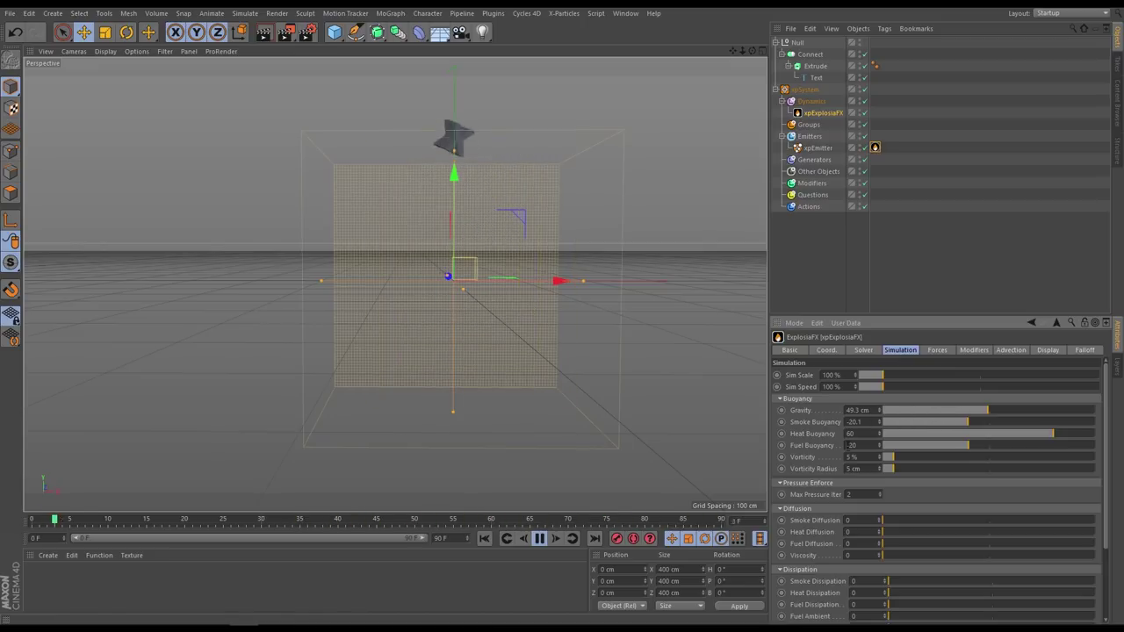
pyautogui.moveTo(988, 410); pyautogui.dragTo(905, 412)
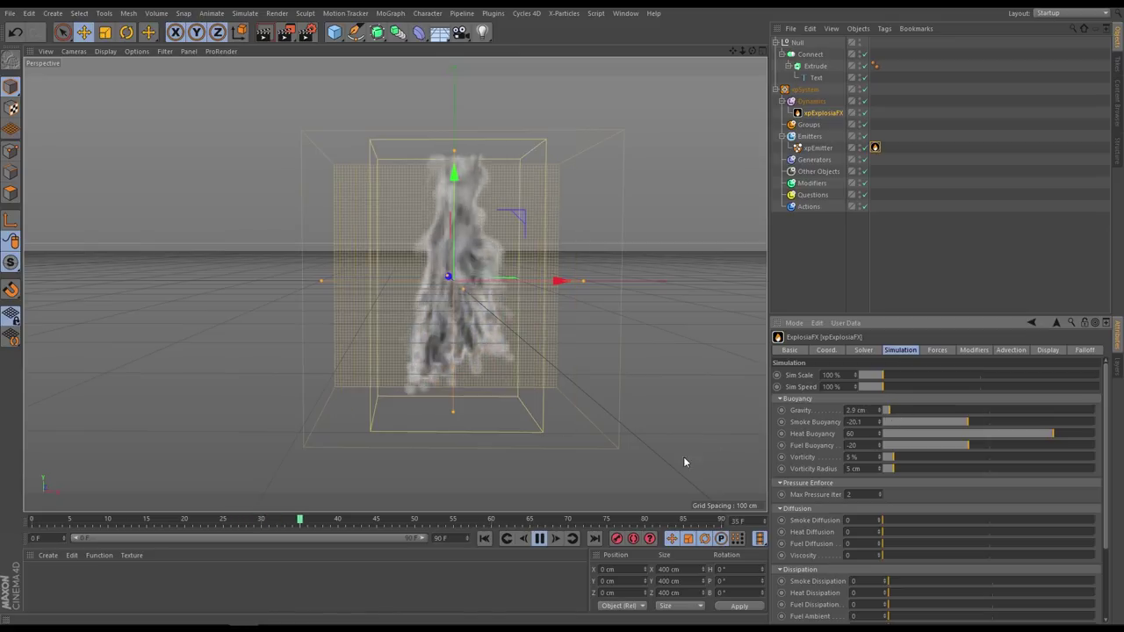
pyautogui.click(488, 541)
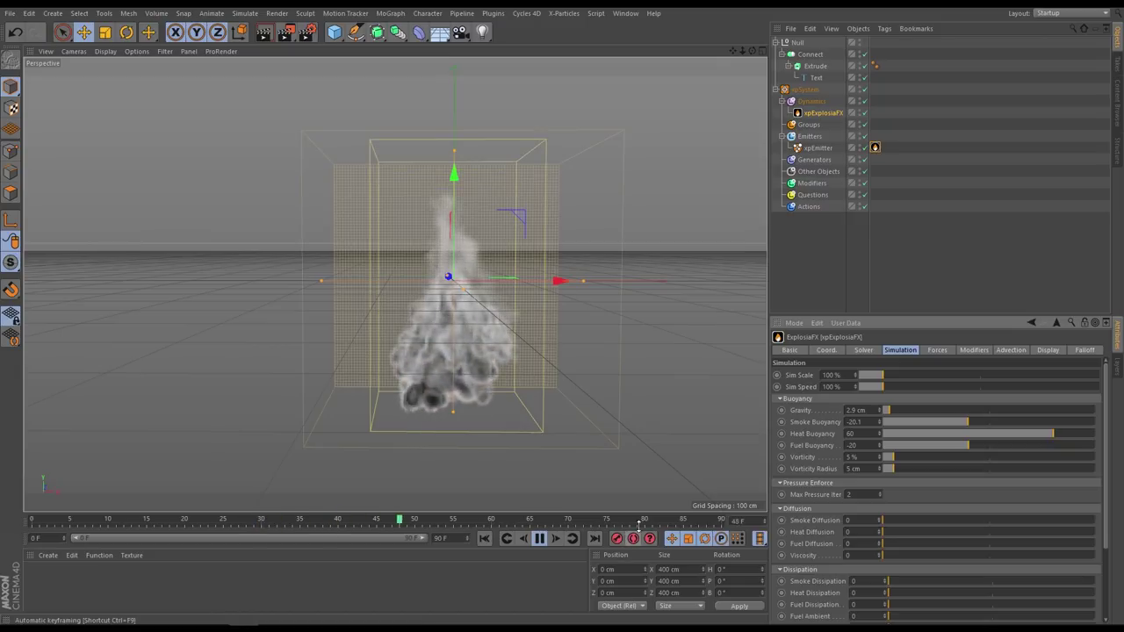
pyautogui.click(539, 538)
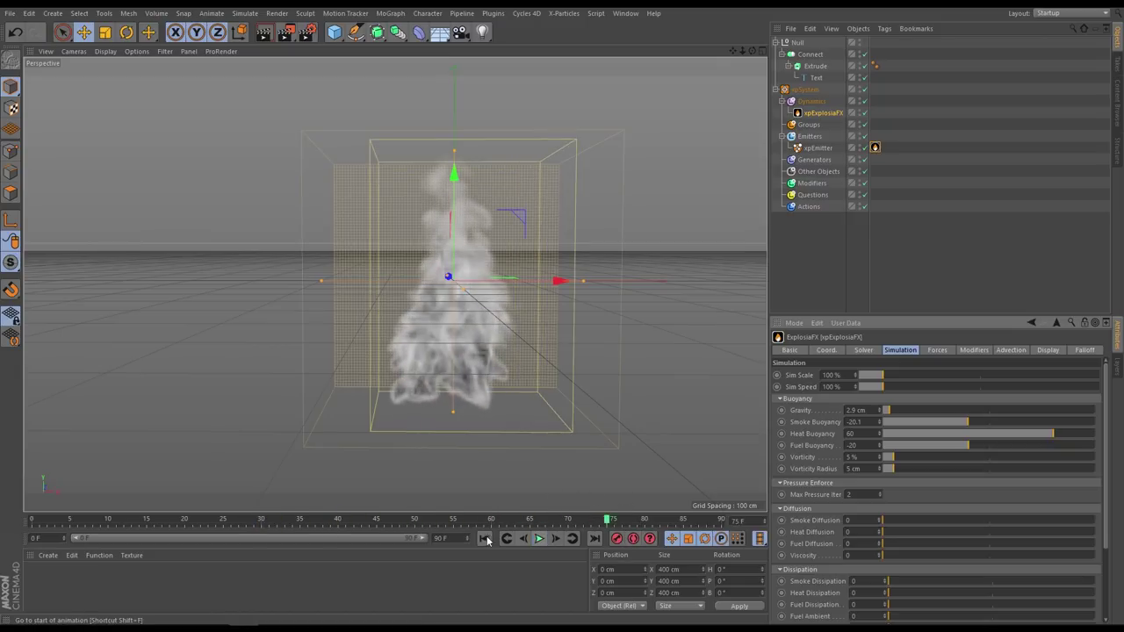
# - At the start of the animation, lower the xpExplosiaFX domain to Y -54.546 cm and play the simulation
pyautogui.click(485, 539)
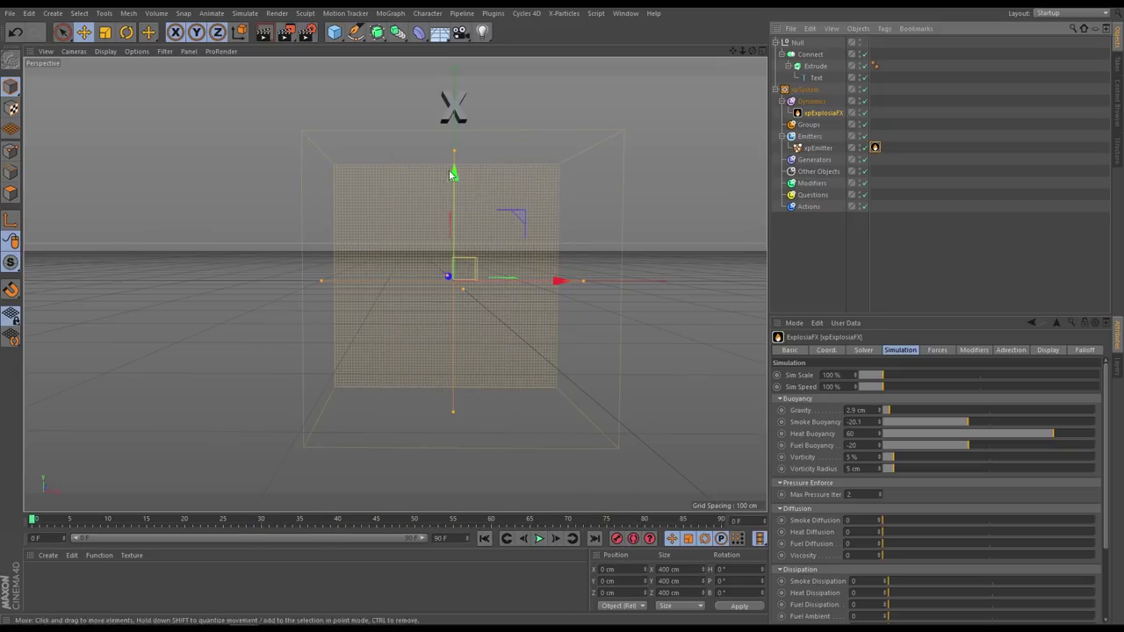
pyautogui.moveTo(454, 179); pyautogui.dragTo(457, 214)
pyautogui.click(539, 538)
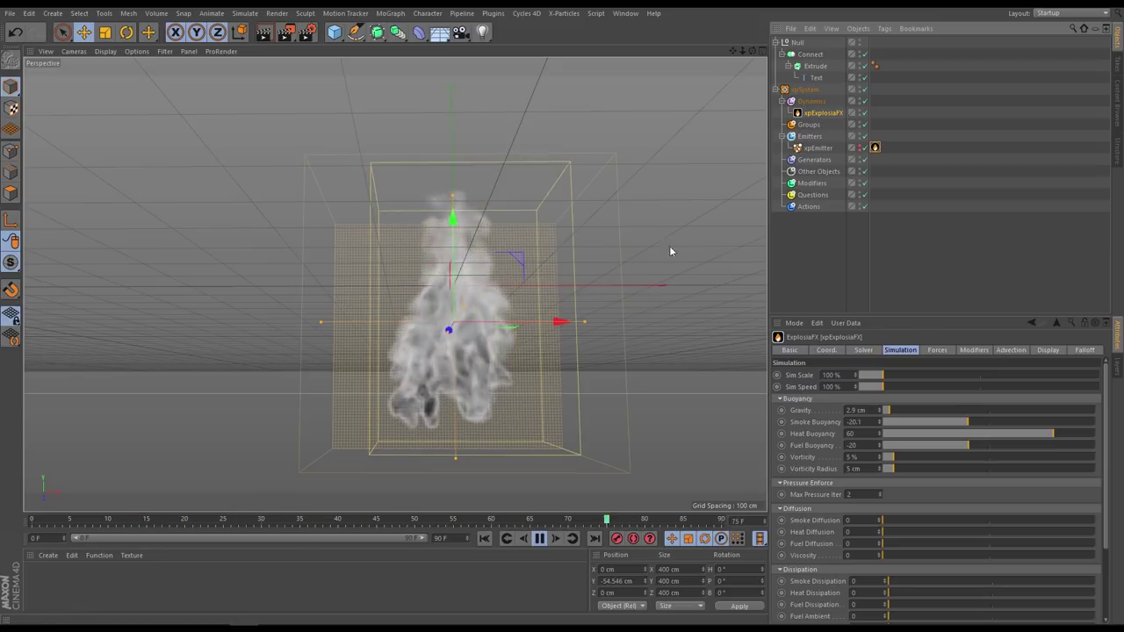
# - Stop playback, duplicate xpEmitter, and delete the xpExplosiaFX Source tag from the copy
pyautogui.click(817, 148)
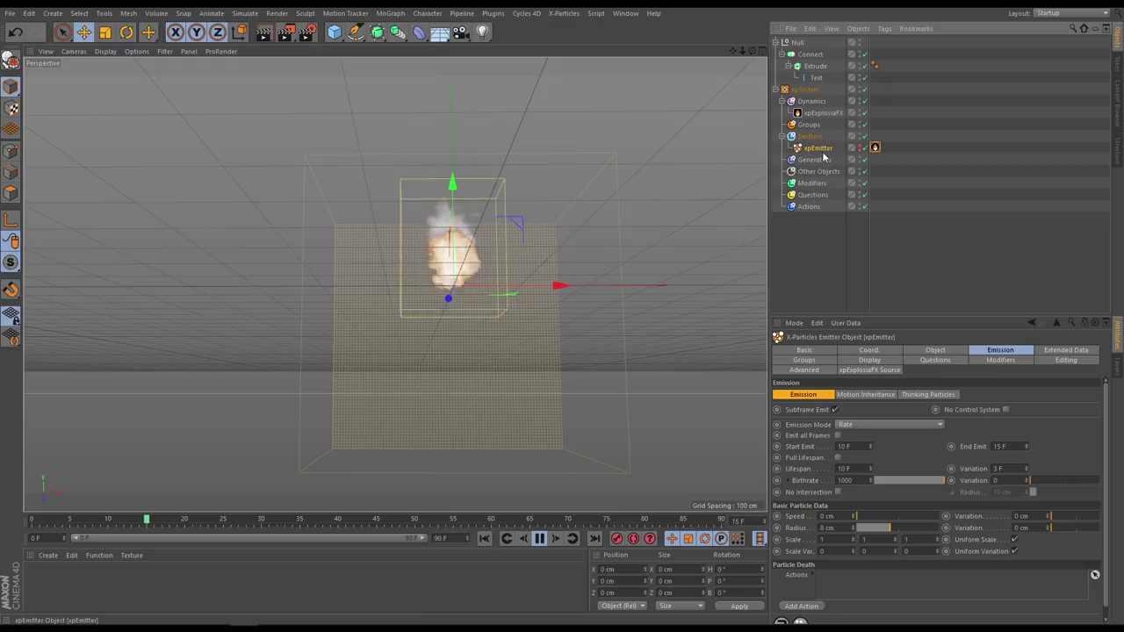
pyautogui.click(540, 538)
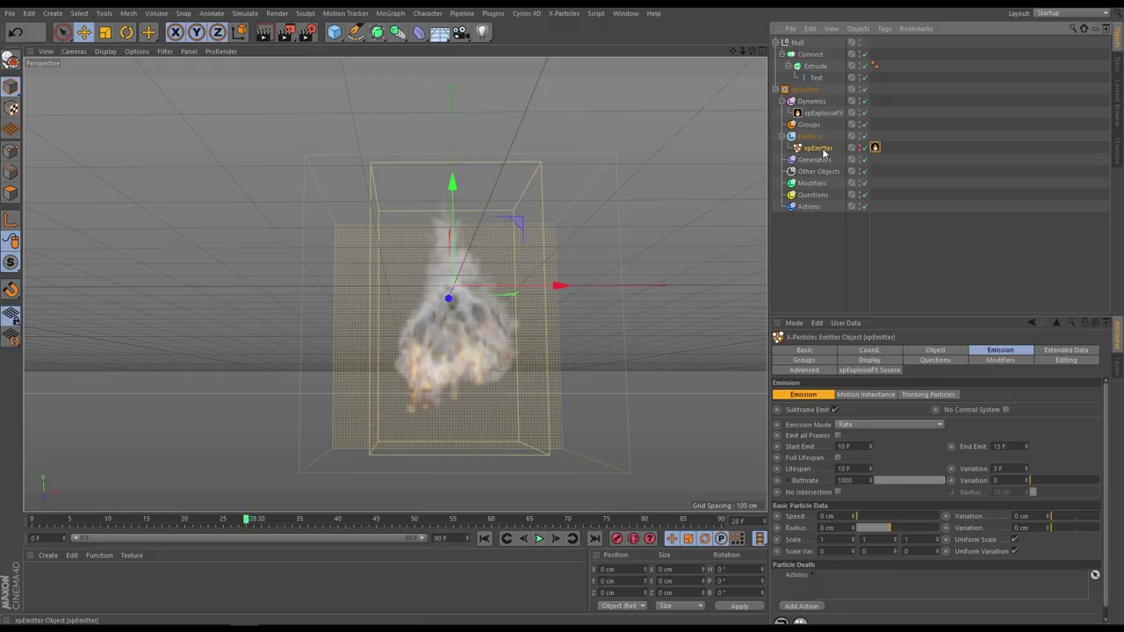
pyautogui.keyDown('ctrl'); pyautogui.moveTo(826, 156); pyautogui.dragTo(826, 161); pyautogui.keyUp('ctrl')
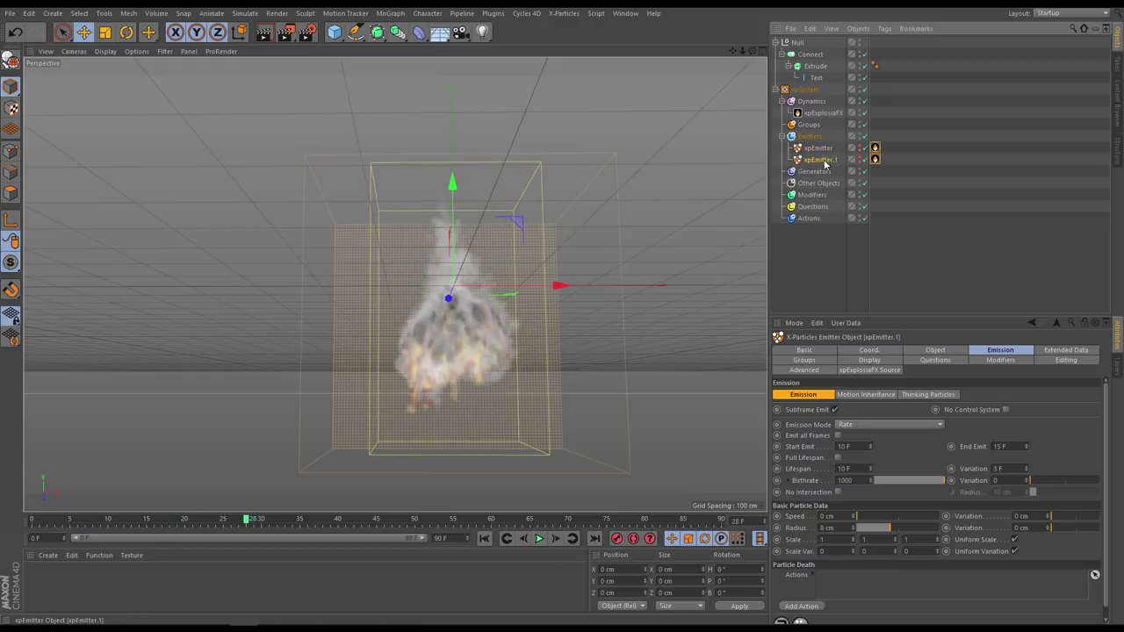
pyautogui.click(875, 160)
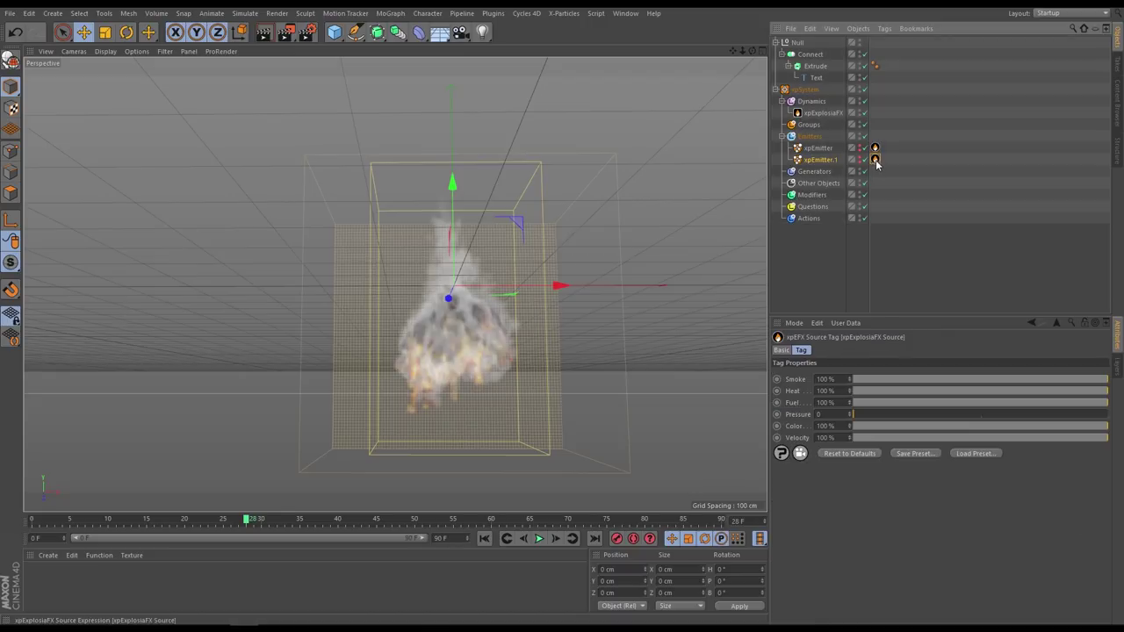
pyautogui.press('Delete')
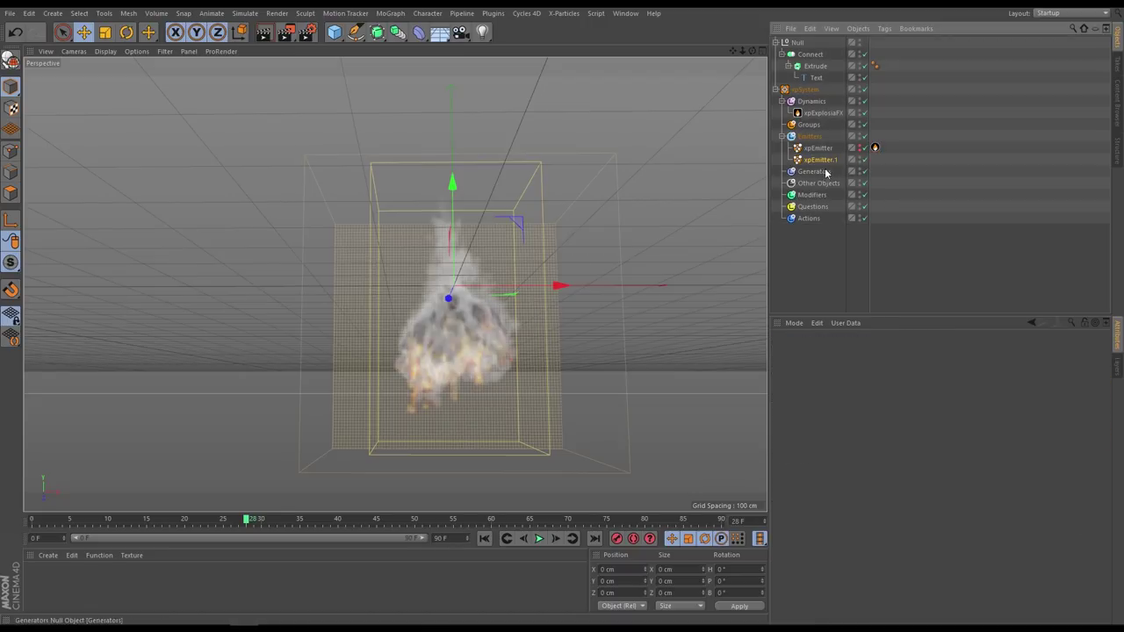
# - Display the duplicate emitter's particles as Circle and set their single color to cyan with a hue of 188°
pyautogui.click(821, 160)
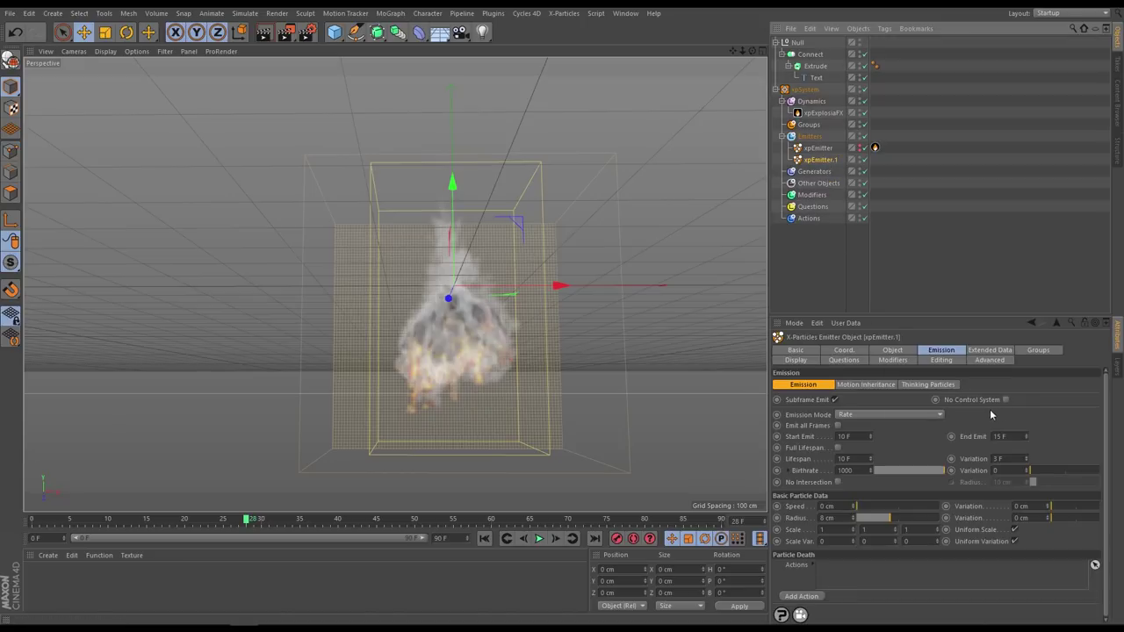
pyautogui.click(802, 361)
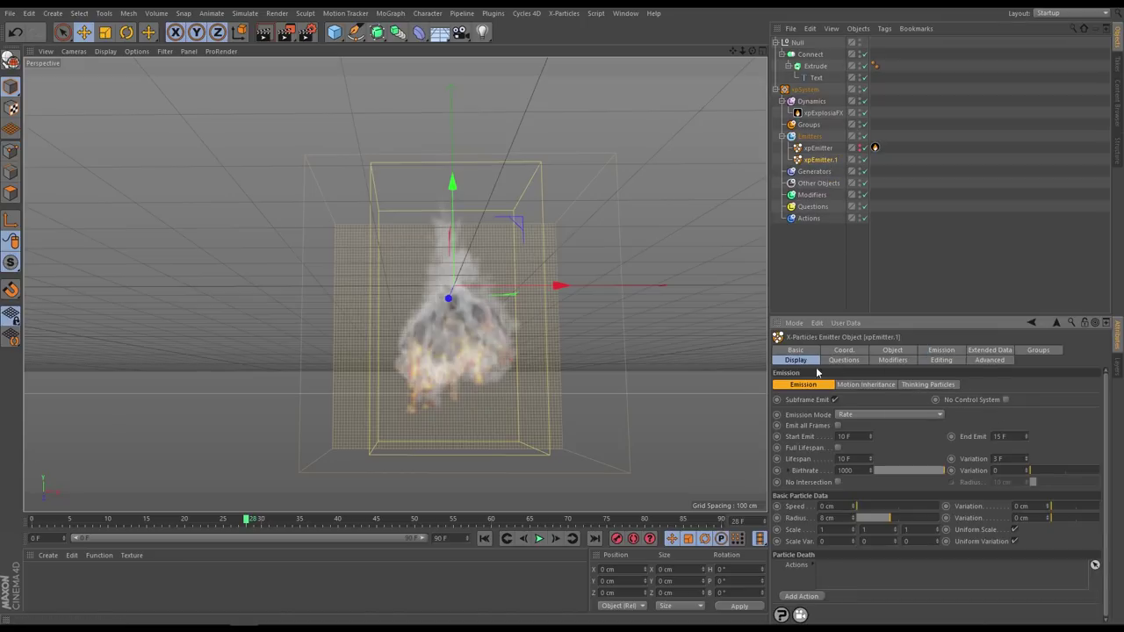
pyautogui.click(916, 505)
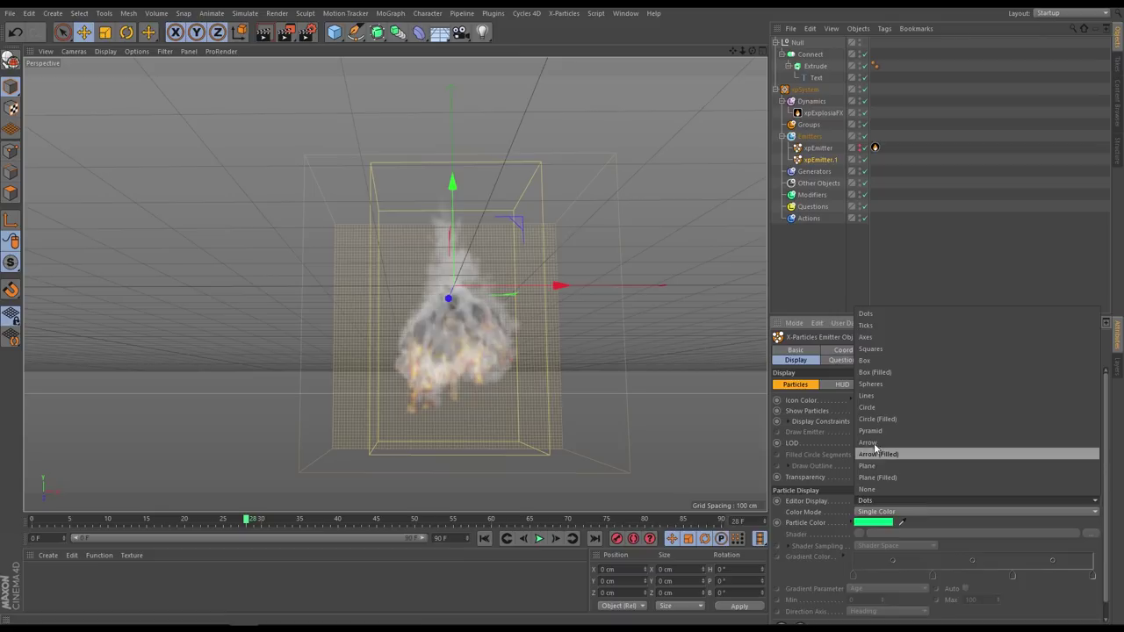
pyautogui.click(875, 410)
pyautogui.click(879, 523)
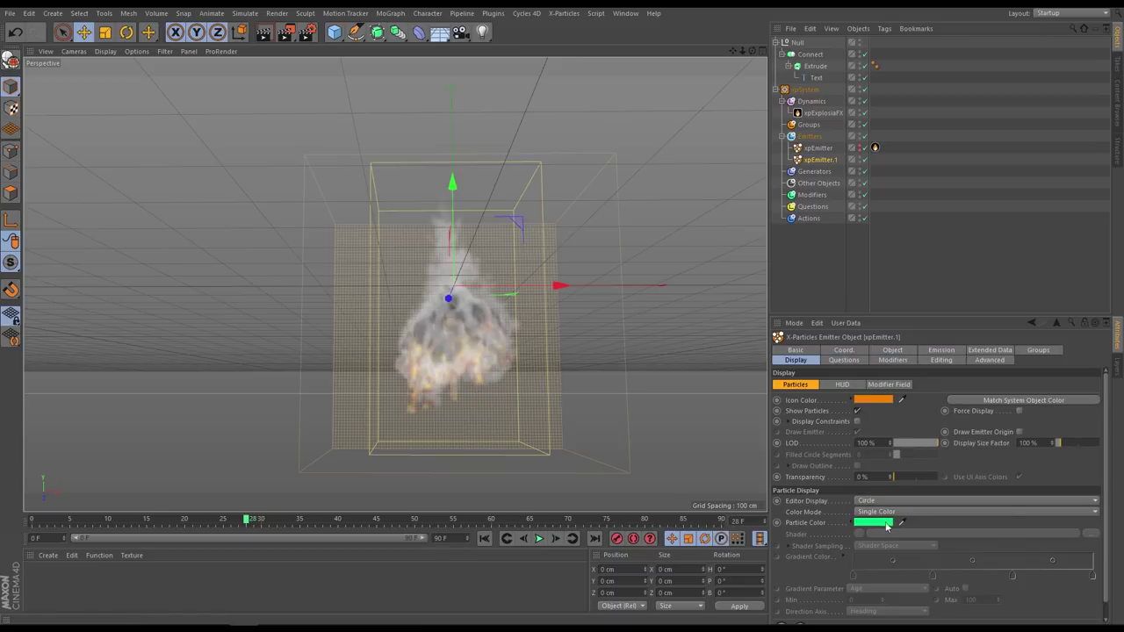
pyautogui.moveTo(954, 520); pyautogui.dragTo(908, 525)
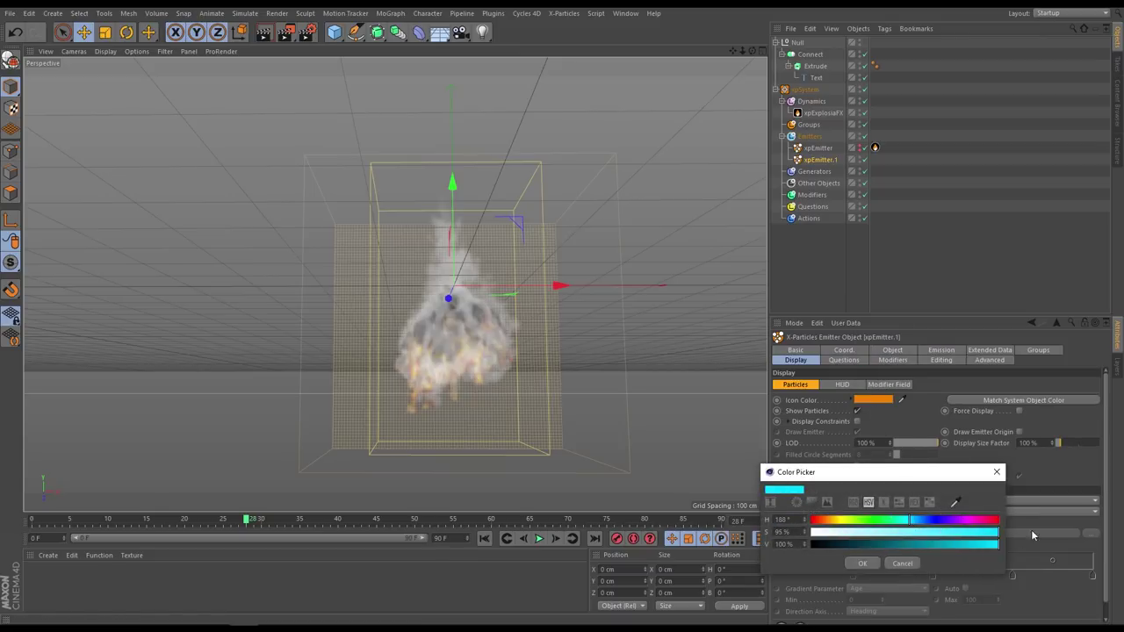
pyautogui.click(864, 564)
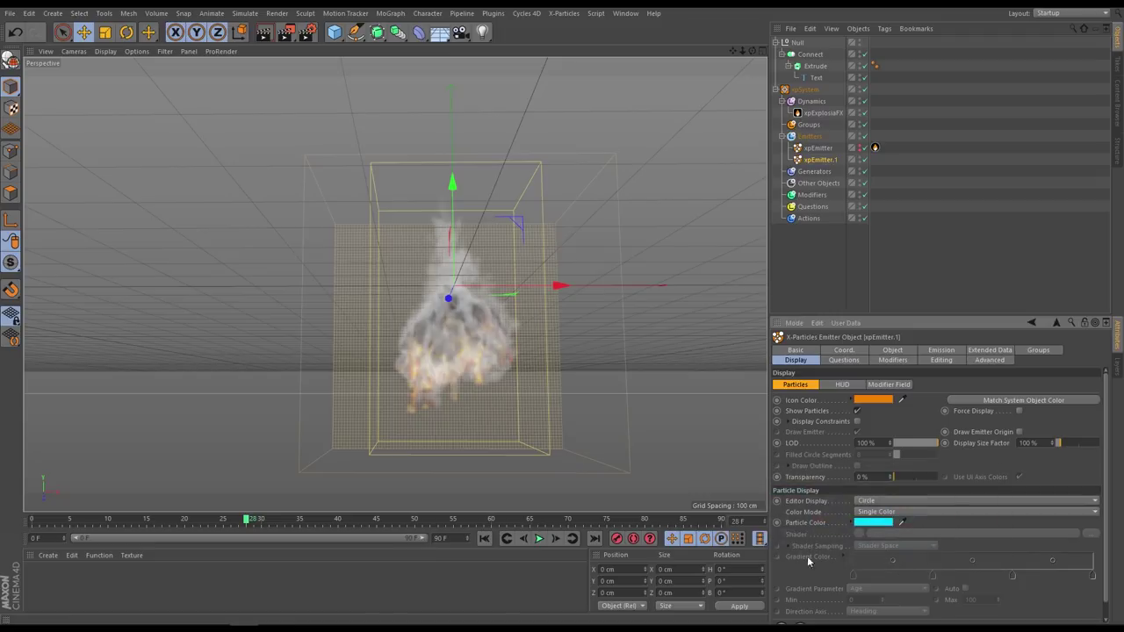
# - Play the simulation from the start to check the duplicate emitter's particles against the smoke
pyautogui.click(484, 538)
pyautogui.click(540, 538)
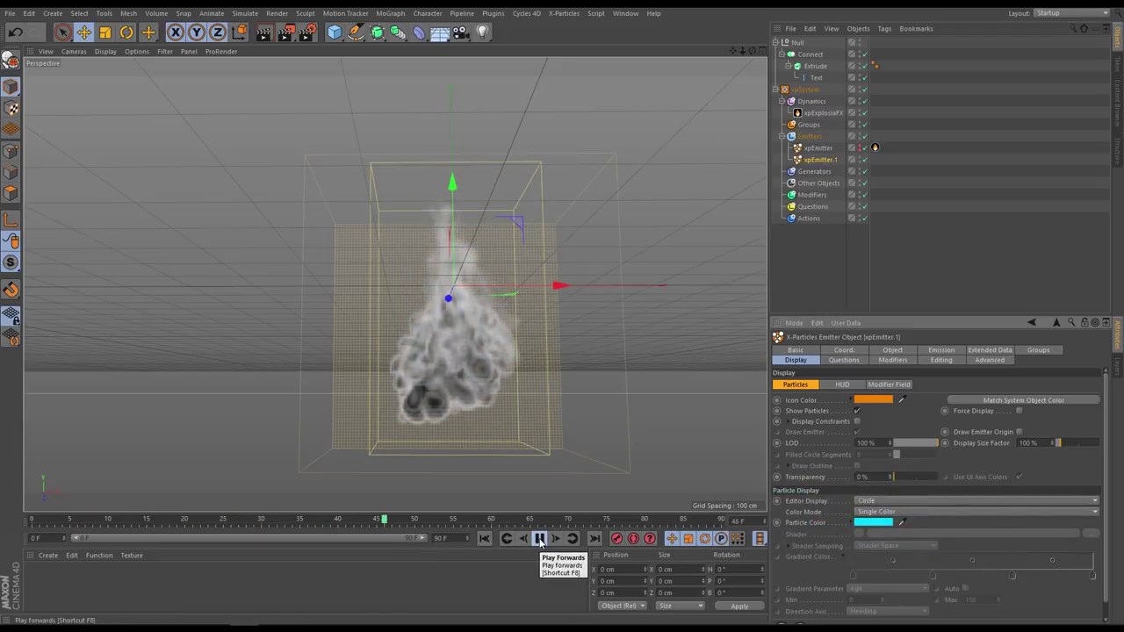
pyautogui.click(539, 538)
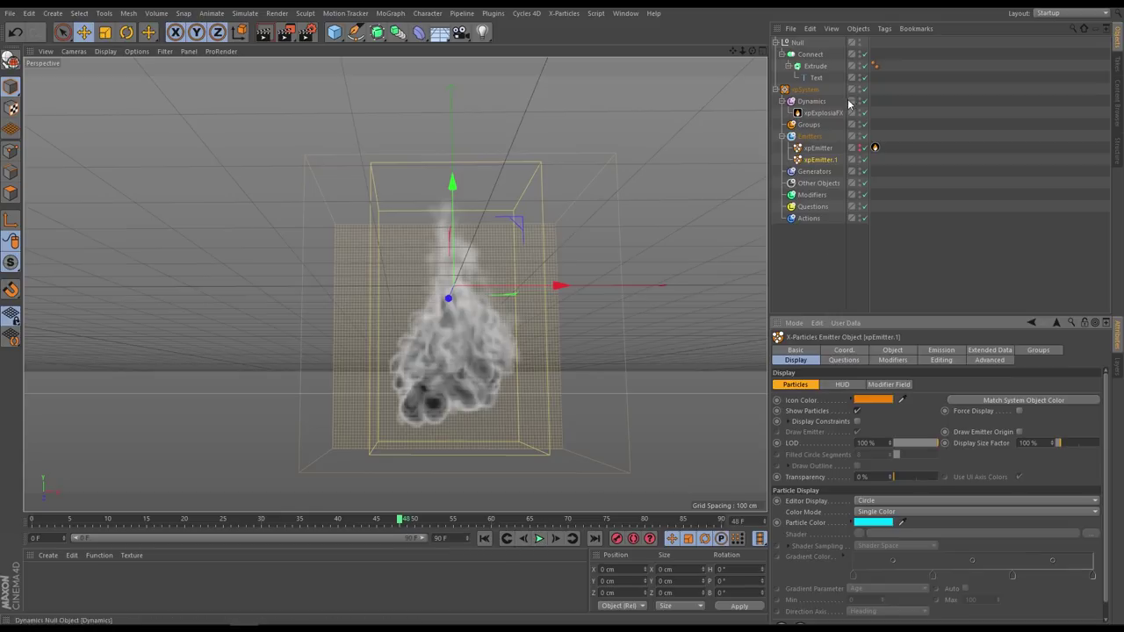
# - Hide xpExplosiaFX in the viewport, play the animation to check the duplicate emitter's particles, and return to the first frame
pyautogui.hotkey('shift', 'f')
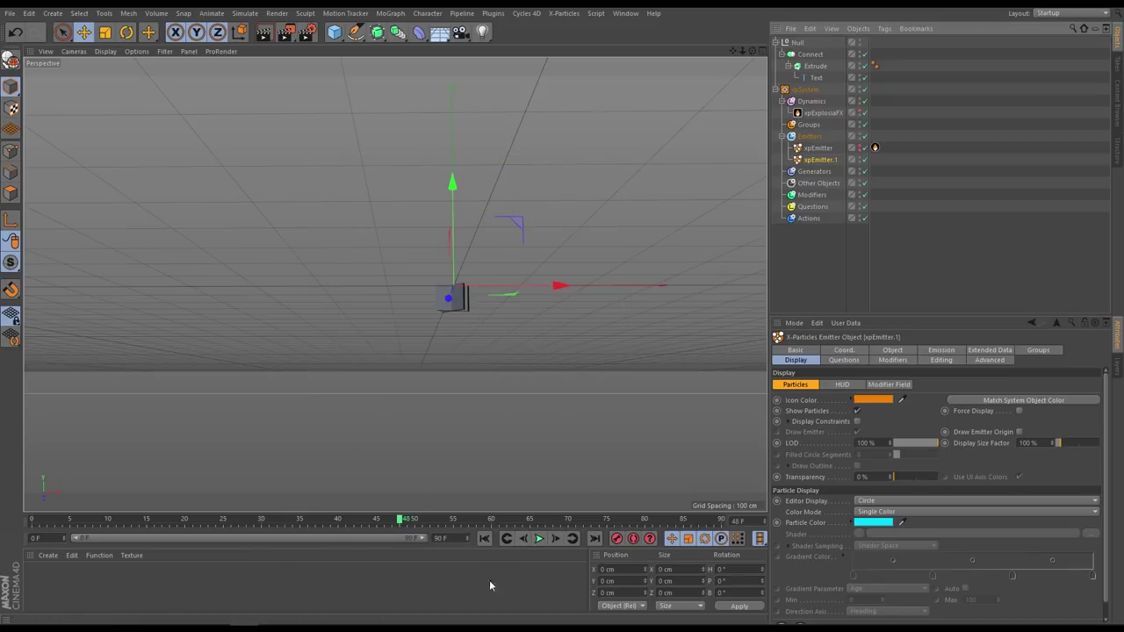
pyautogui.click(539, 540)
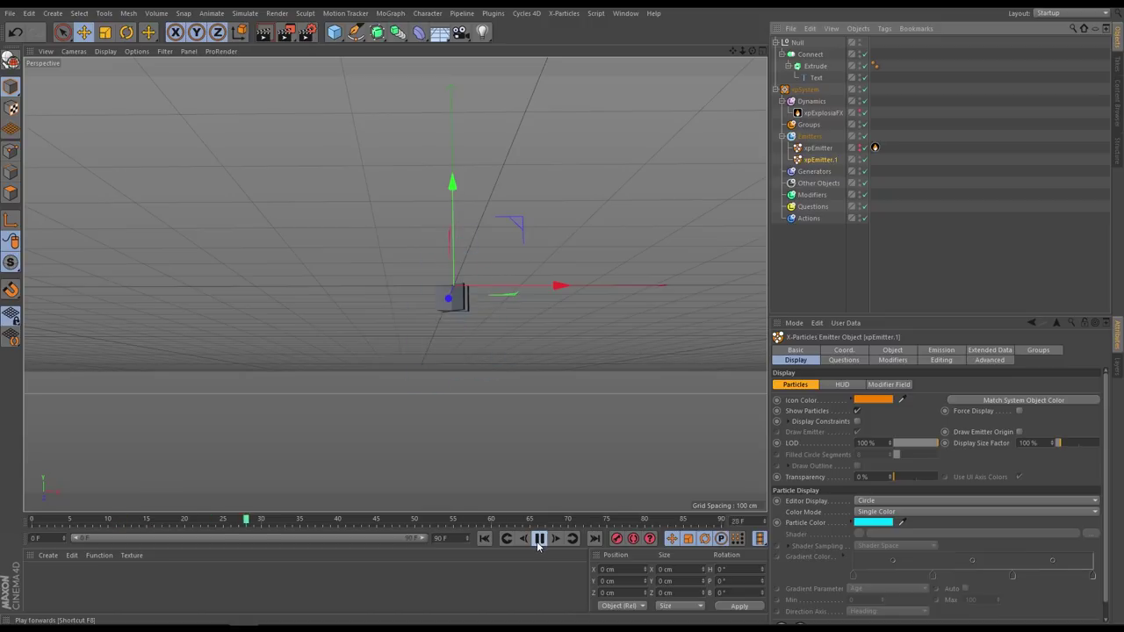
pyautogui.click(539, 539)
pyautogui.click(483, 538)
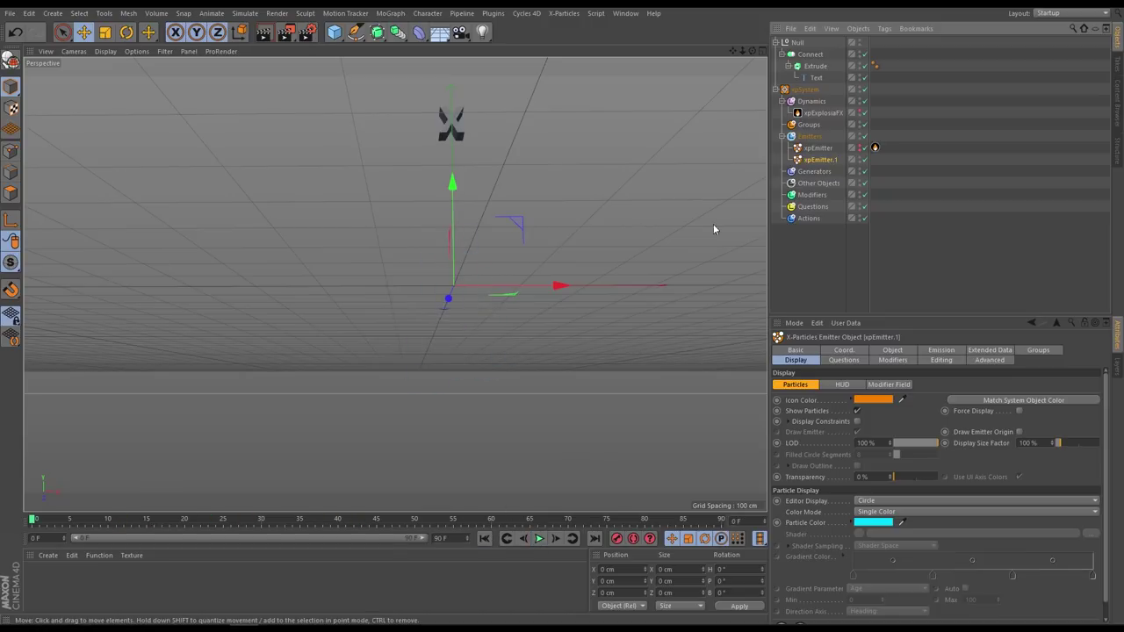
# - Rename the duplicate emitter Bubbles and set its emission to frames 15–18, Full Lifespan and a birthrate of 200
pyautogui.click(800, 351)
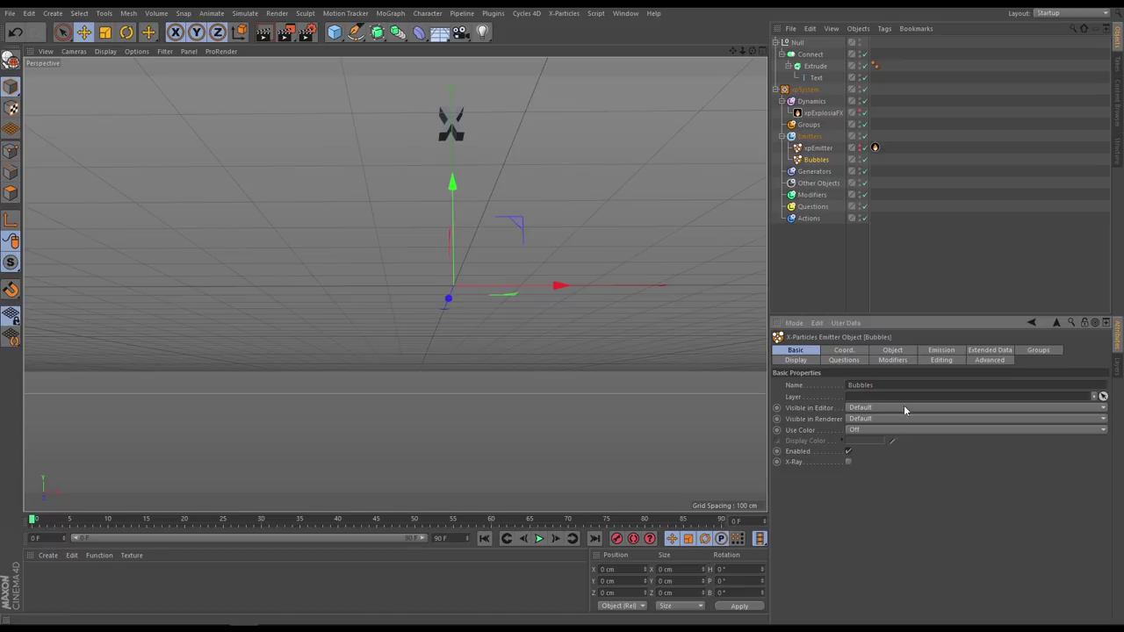
pyautogui.click(936, 351)
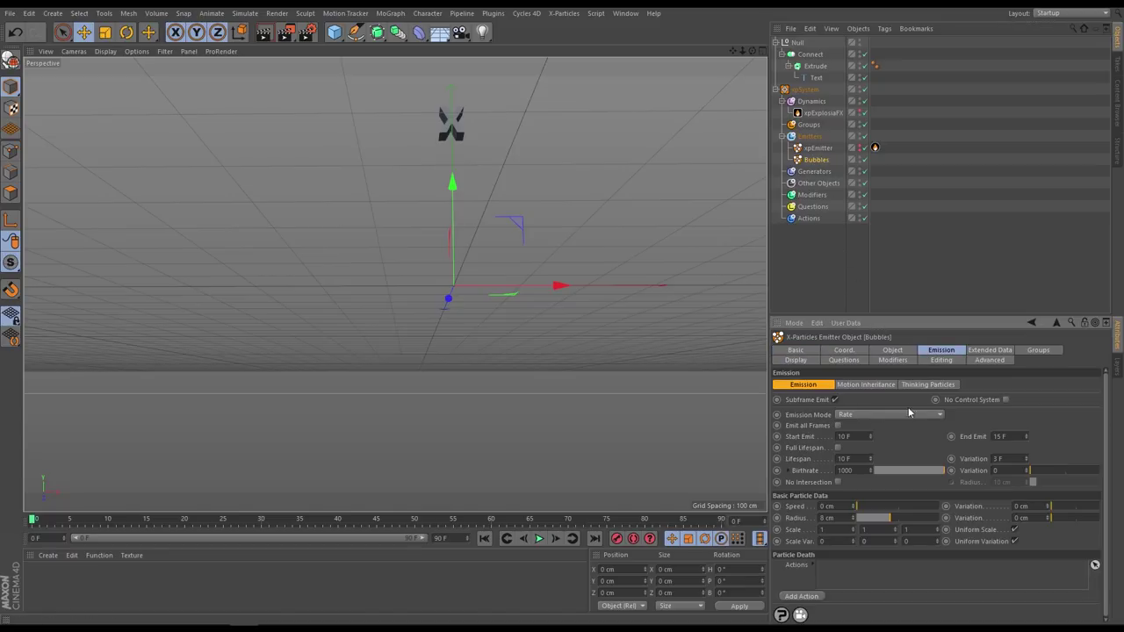
pyautogui.click(838, 448)
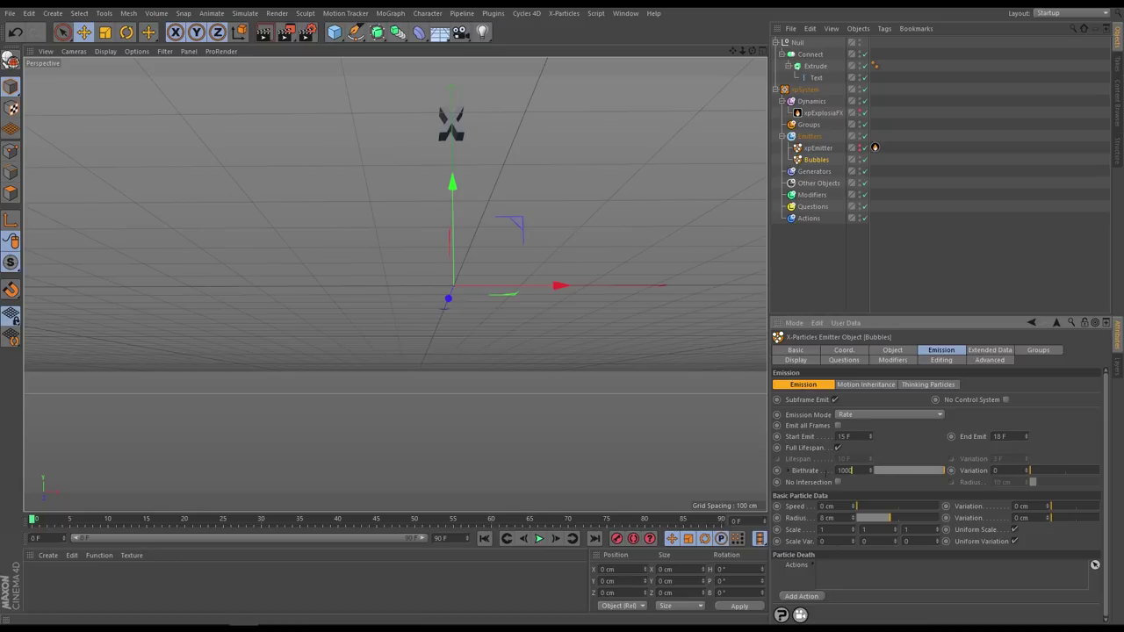
pyautogui.write('00')
pyautogui.press('Return')
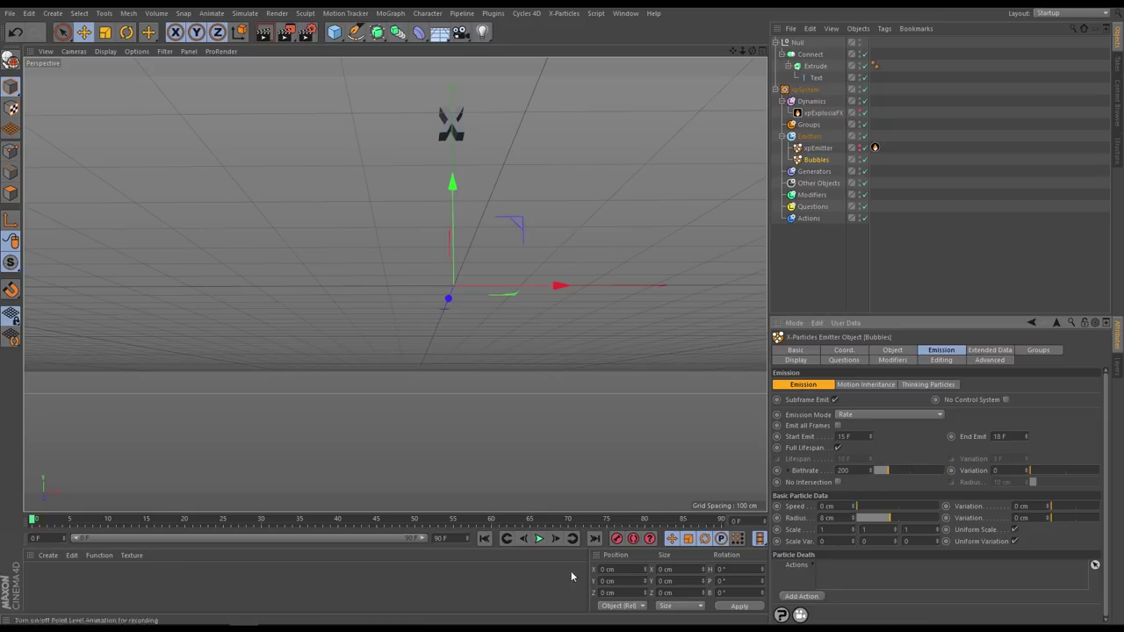
# - Play the animation briefly to preview the Bubbles particles, and make xpExplosiaFX visible in the viewport again
pyautogui.click(540, 539)
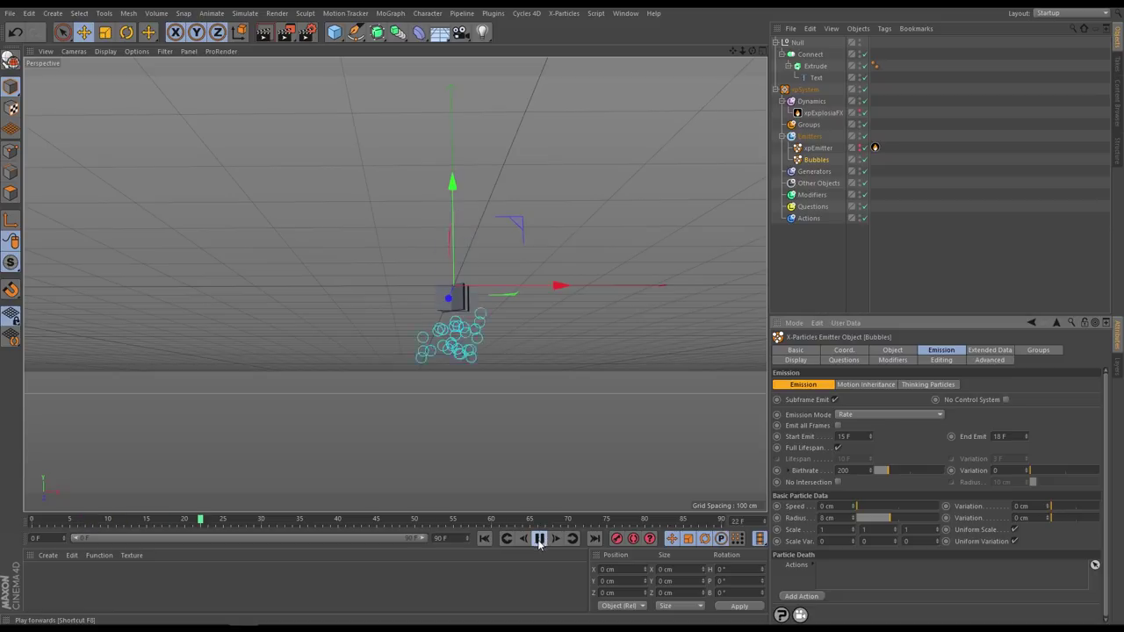
pyautogui.click(541, 539)
pyautogui.click(862, 113)
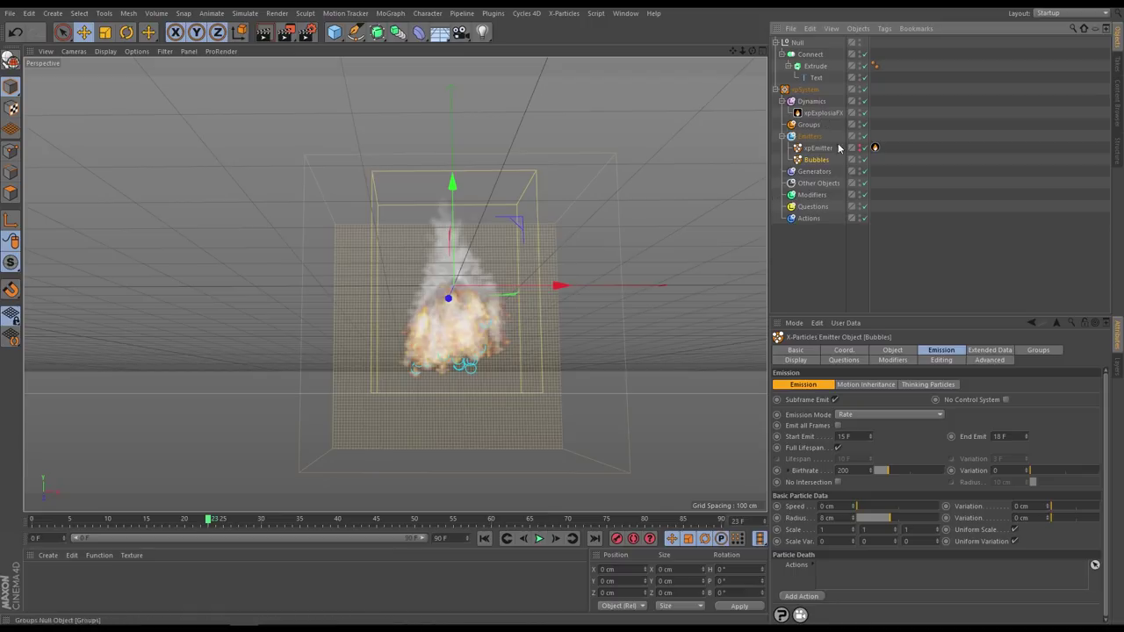
# - Enable Advect Particles on xpExplosiaFX, set Smoke, Burn, Temperature, Color and UVW to 0%, and play the simulation from the start
pyautogui.click(821, 114)
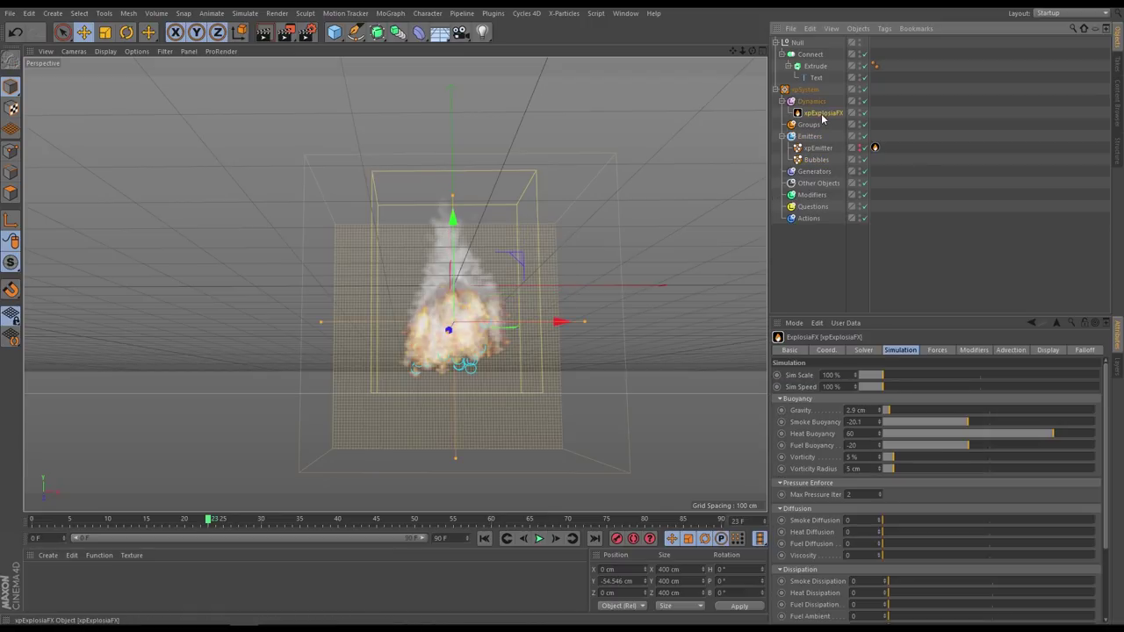
pyautogui.click(1010, 350)
pyautogui.click(838, 375)
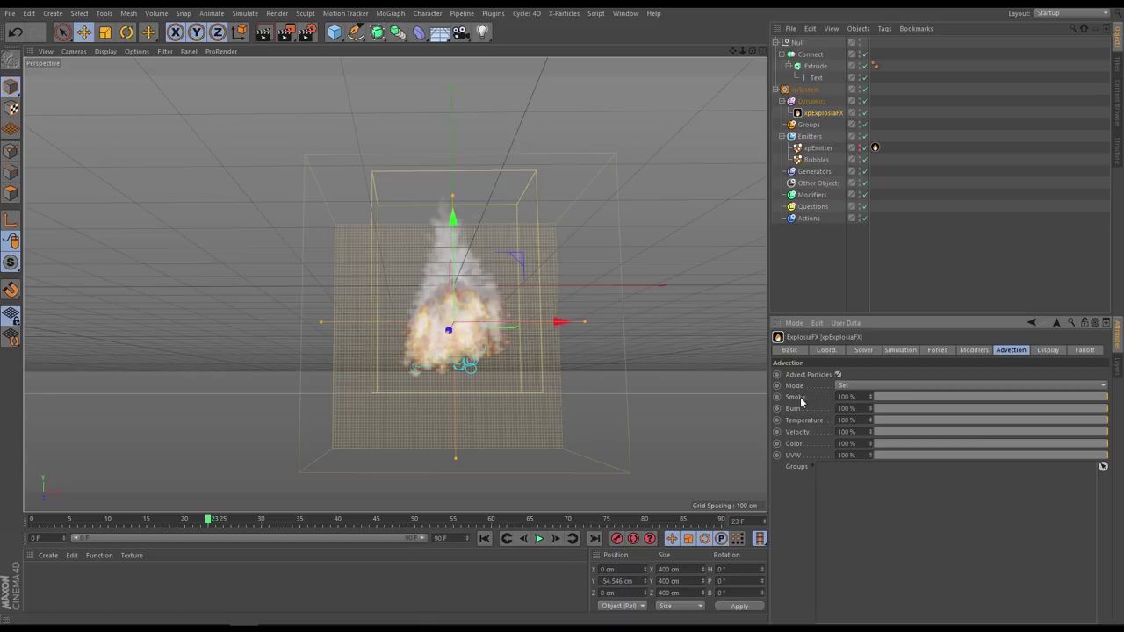
pyautogui.moveTo(878, 399)
pyautogui.mouseDown()
pyautogui.moveTo(857, 402)
pyautogui.moveTo(864, 423)
pyautogui.mouseUp()
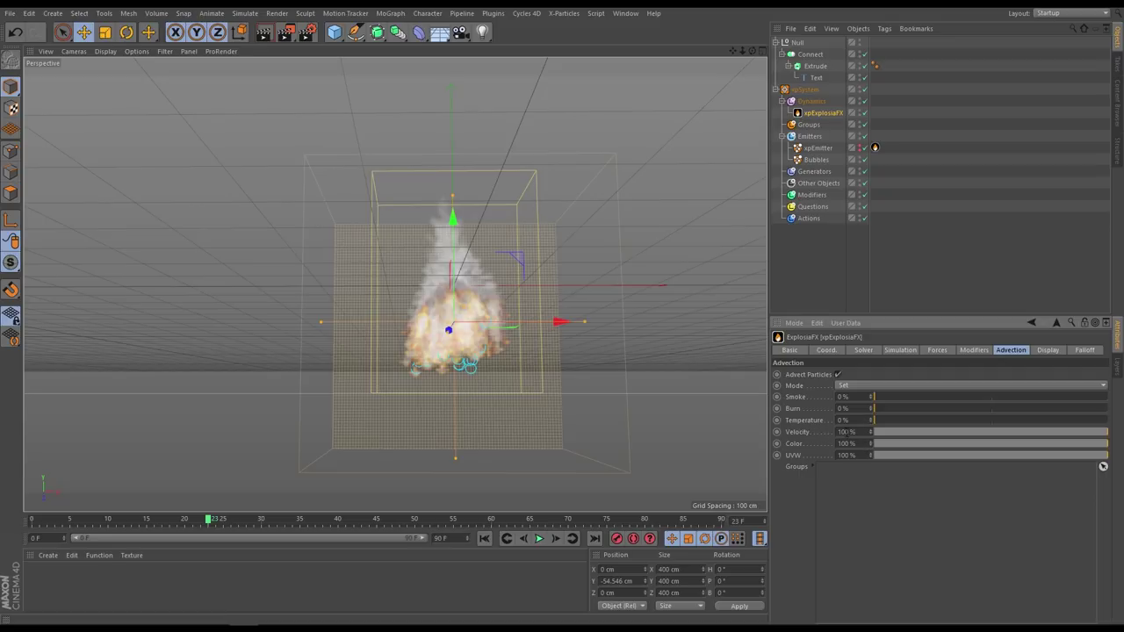
pyautogui.moveTo(882, 443); pyautogui.dragTo(865, 458)
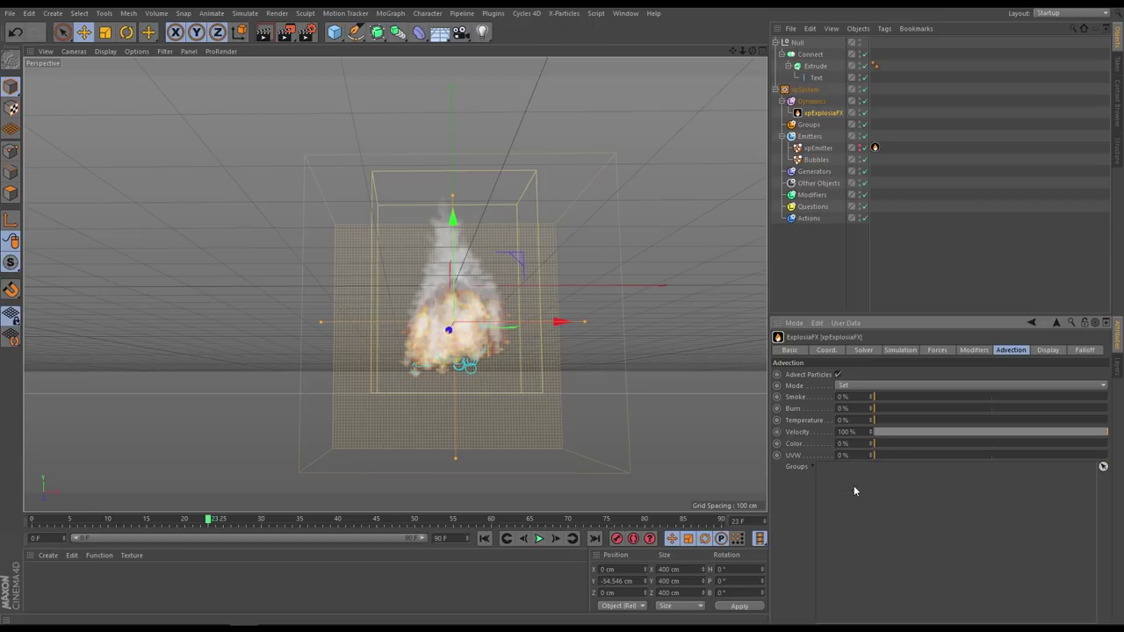
pyautogui.click(510, 538)
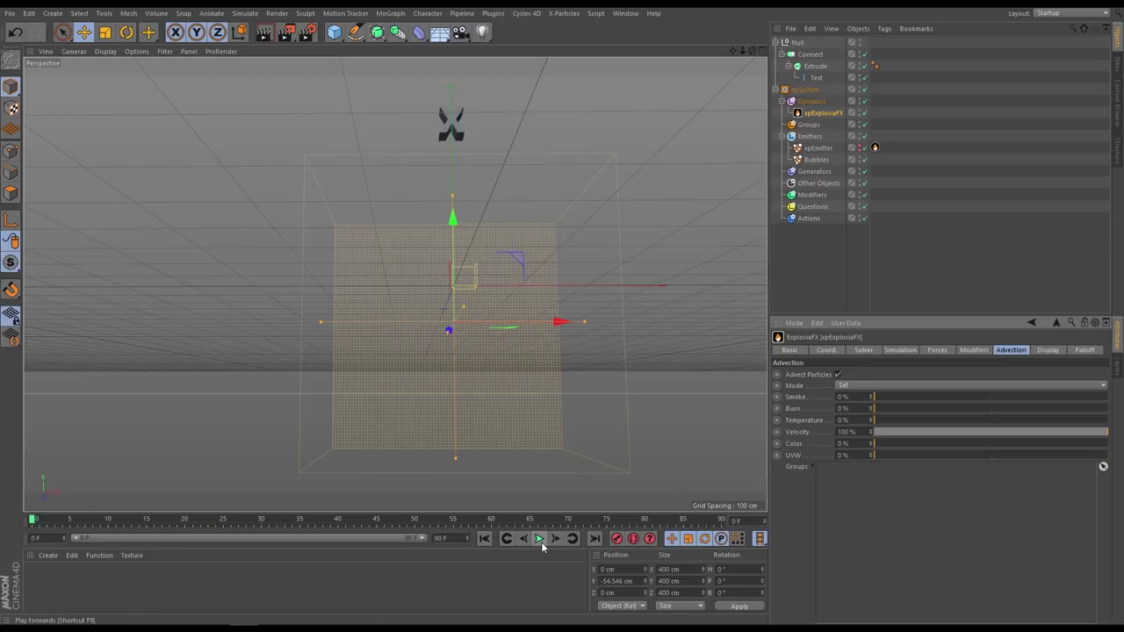
pyautogui.click(540, 541)
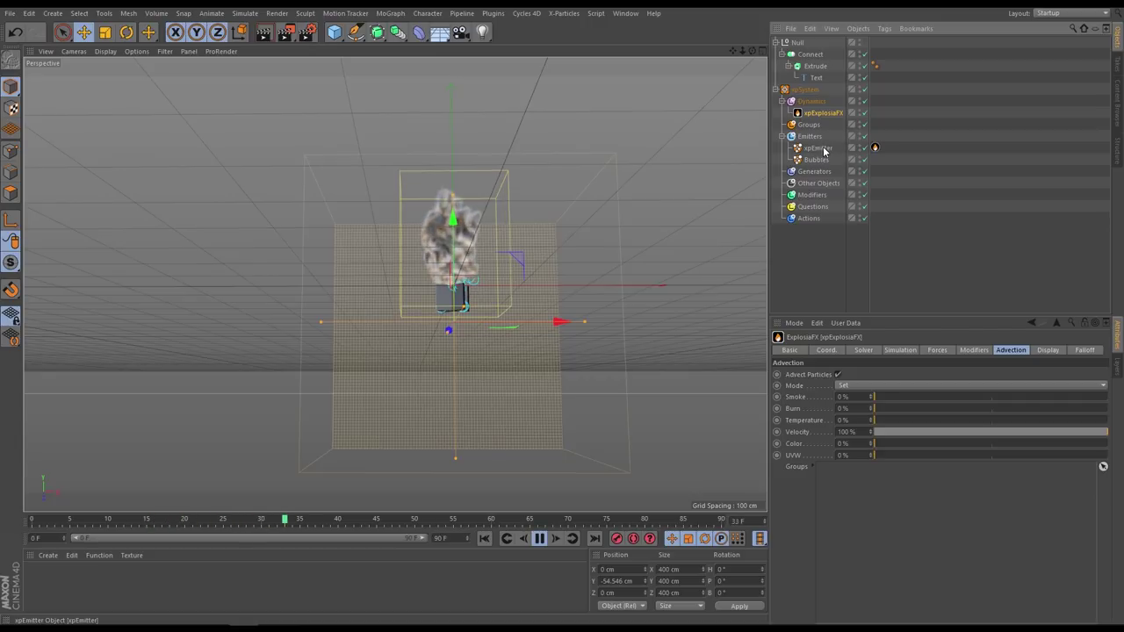
# - Exclude xpExplosiaFX from xpEmitter's particle modifiers and hide xpExplosiaFX in the viewport while the simulation plays
pyautogui.click(821, 148)
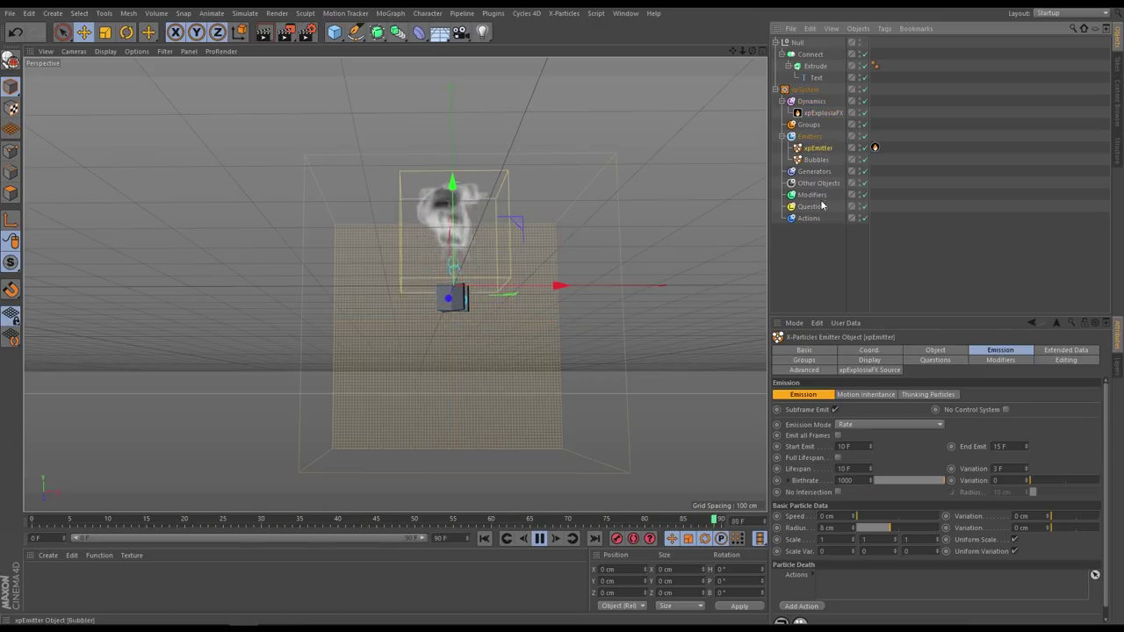
pyautogui.click(993, 362)
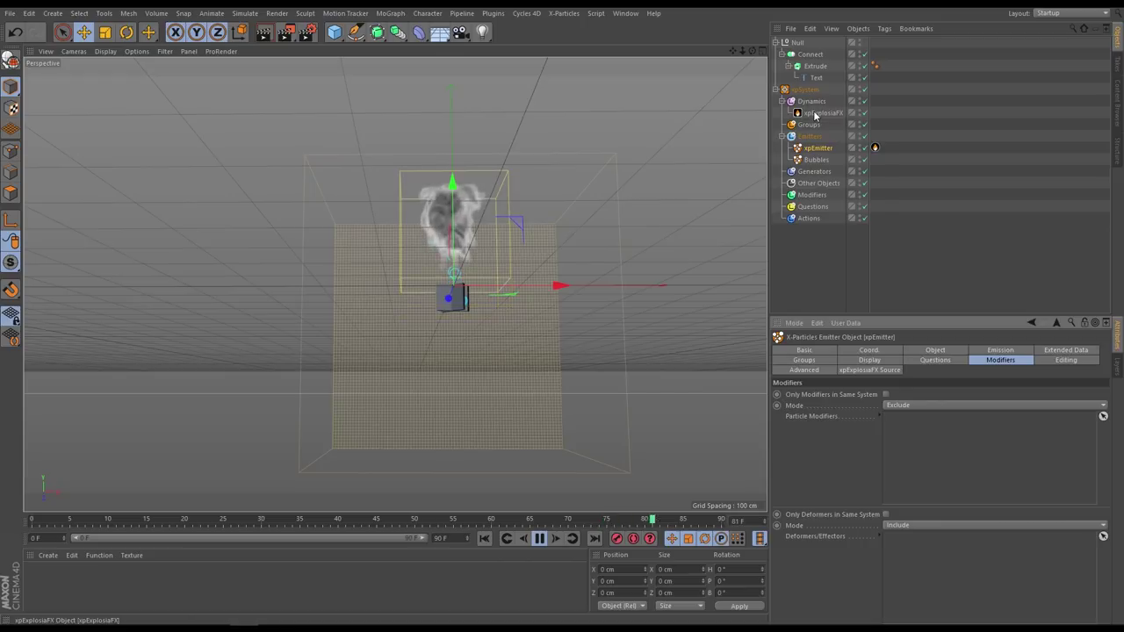
pyautogui.moveTo(815, 115); pyautogui.dragTo(926, 266)
pyautogui.moveTo(912, 440); pyautogui.dragTo(913, 443)
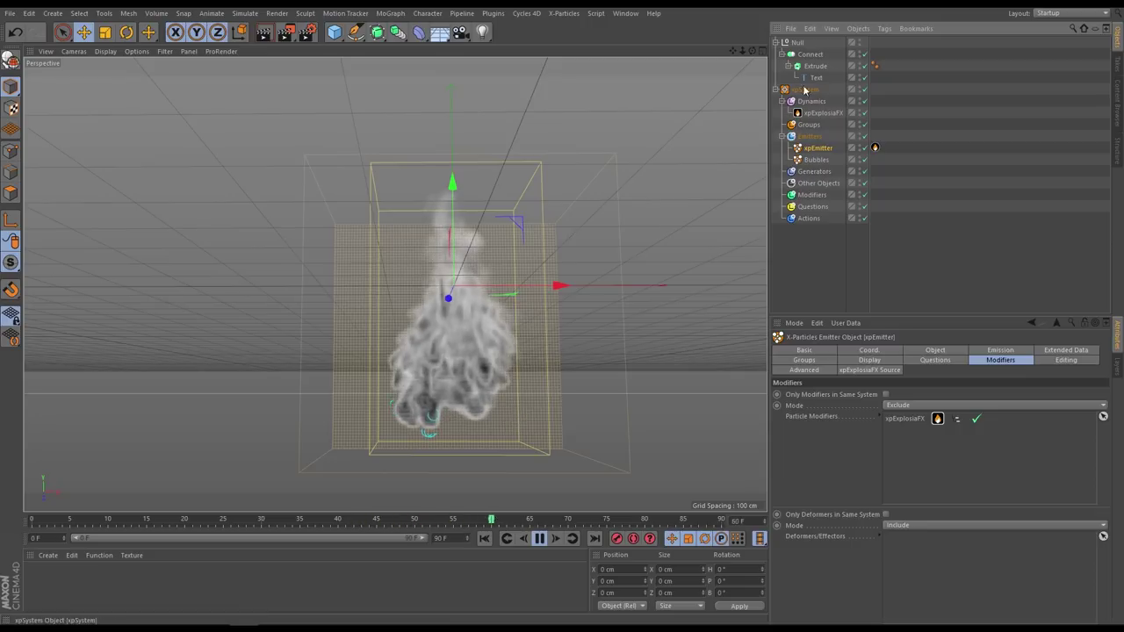
pyautogui.click(863, 112)
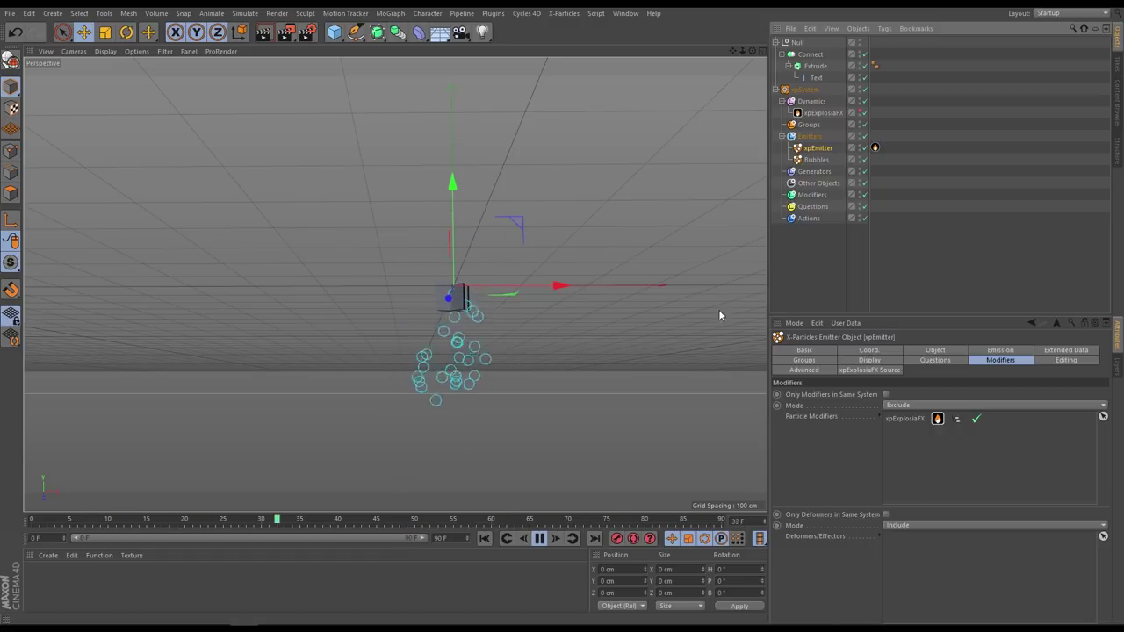
# - Turn off Use Motion Inheritance for the Bubbles emitter and restart the simulation from the first frame
pyautogui.click(817, 160)
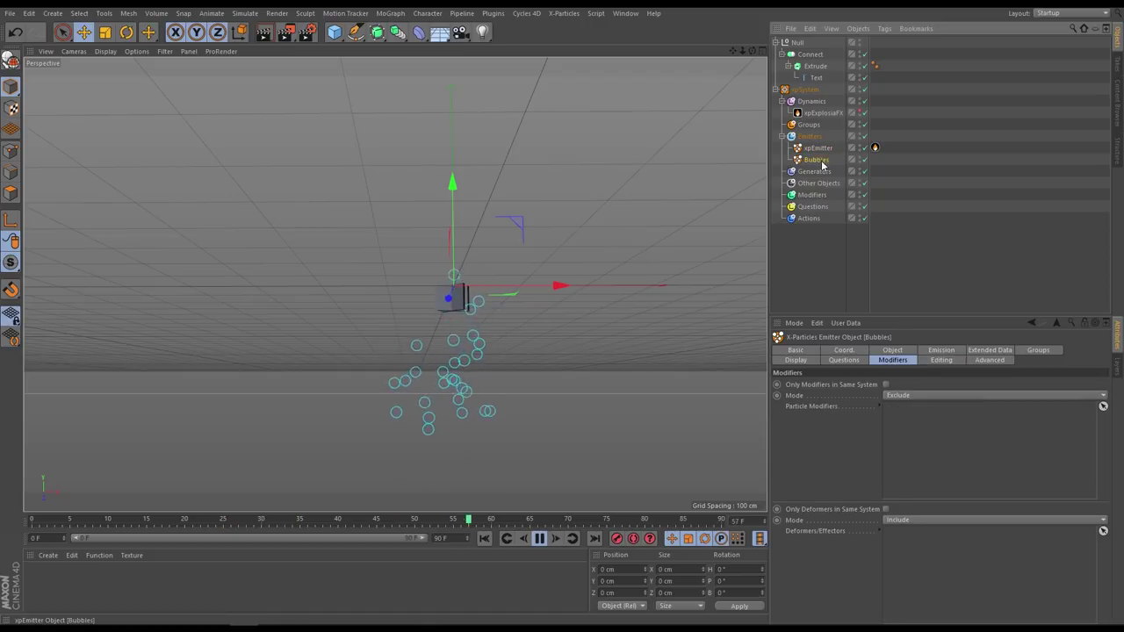
pyautogui.click(939, 350)
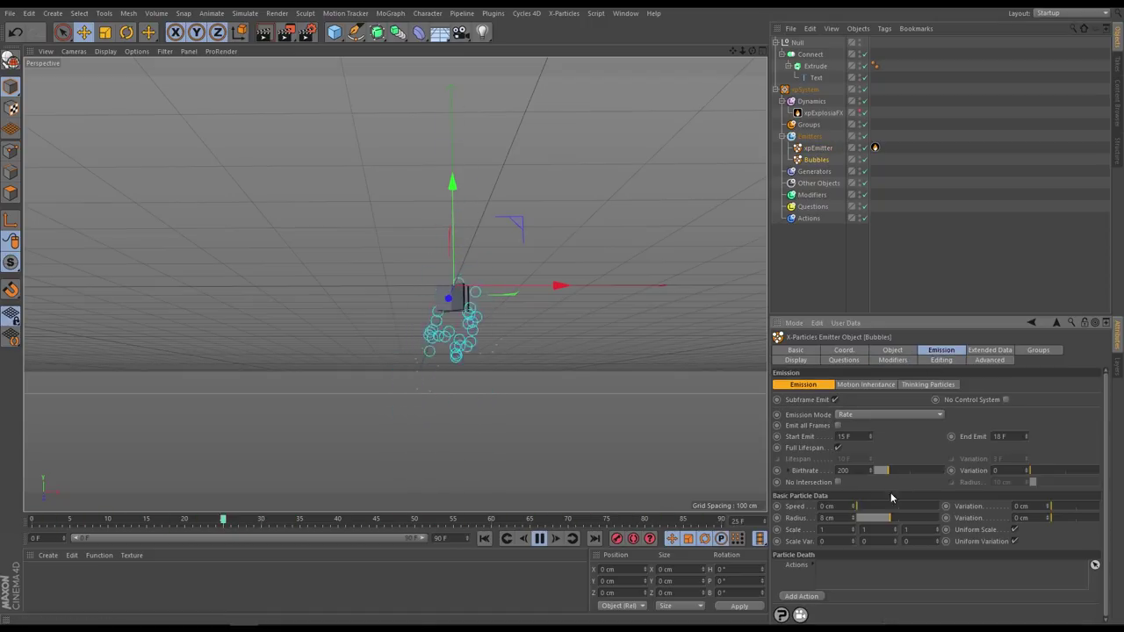
pyautogui.click(864, 385)
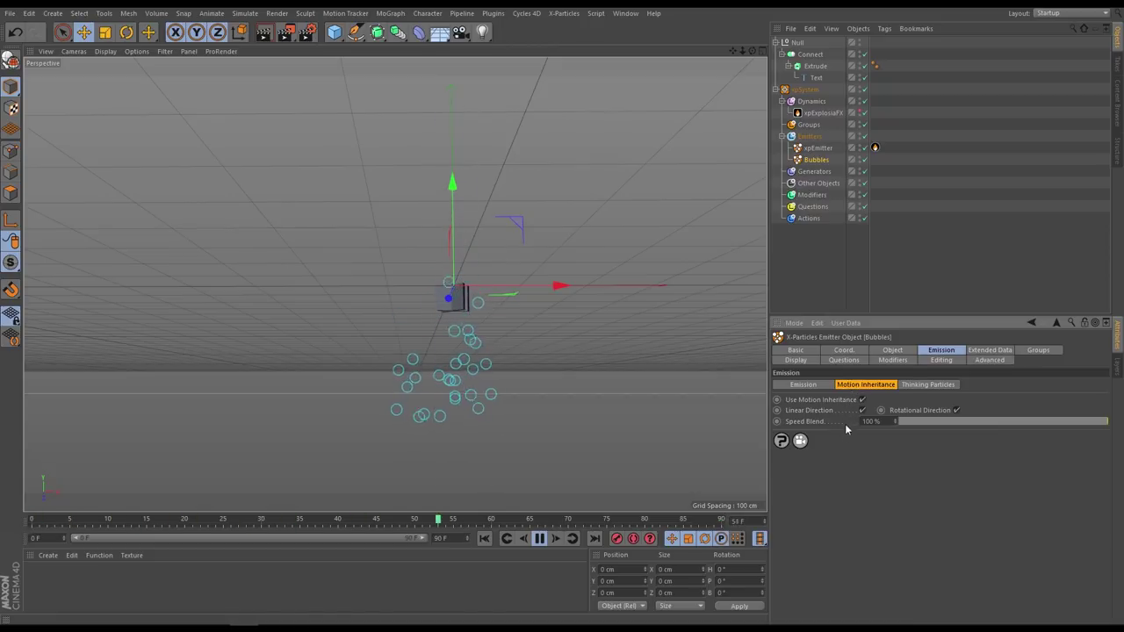
pyautogui.click(861, 400)
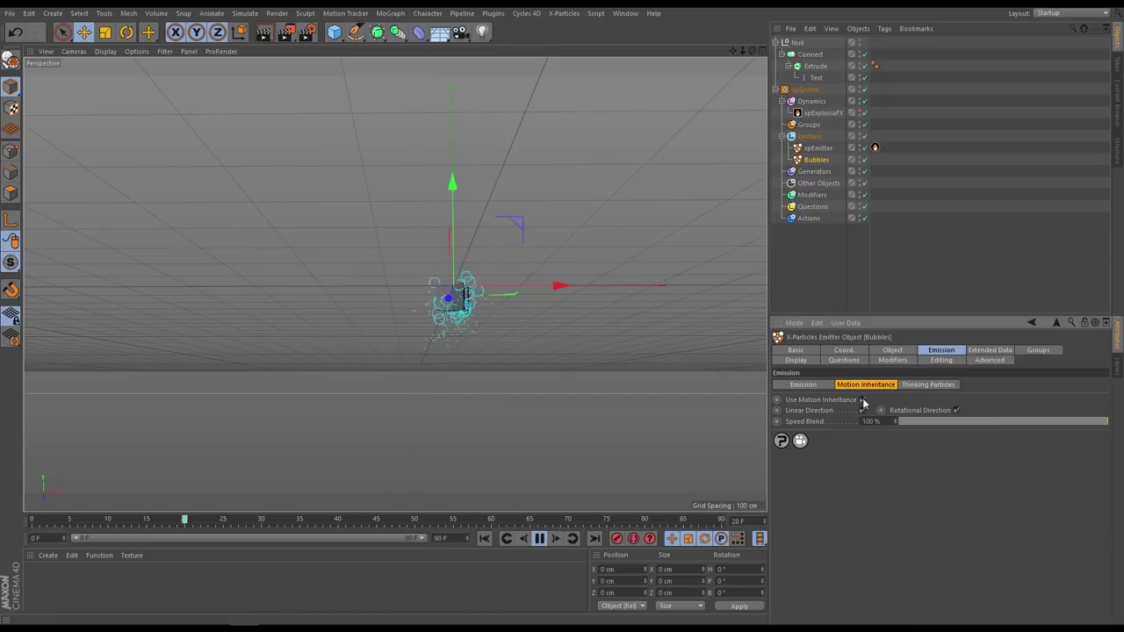
pyautogui.click(488, 540)
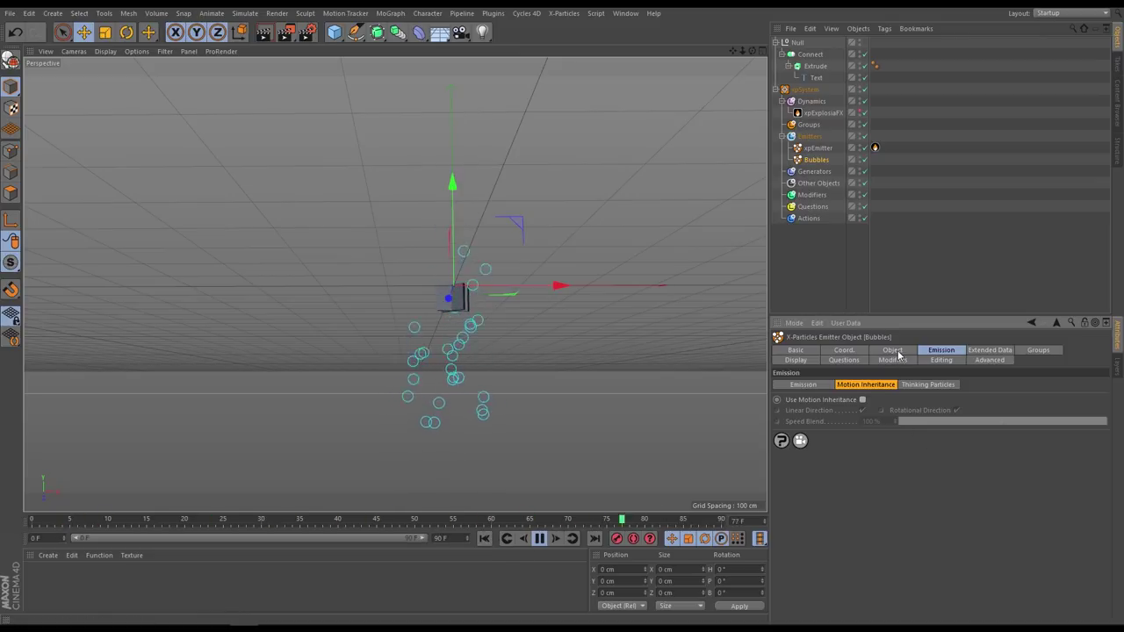
# - Set the Bubbles emitter's particle speed to 150 cm, replay the simulation from the start, and stop playback
pyautogui.click(893, 350)
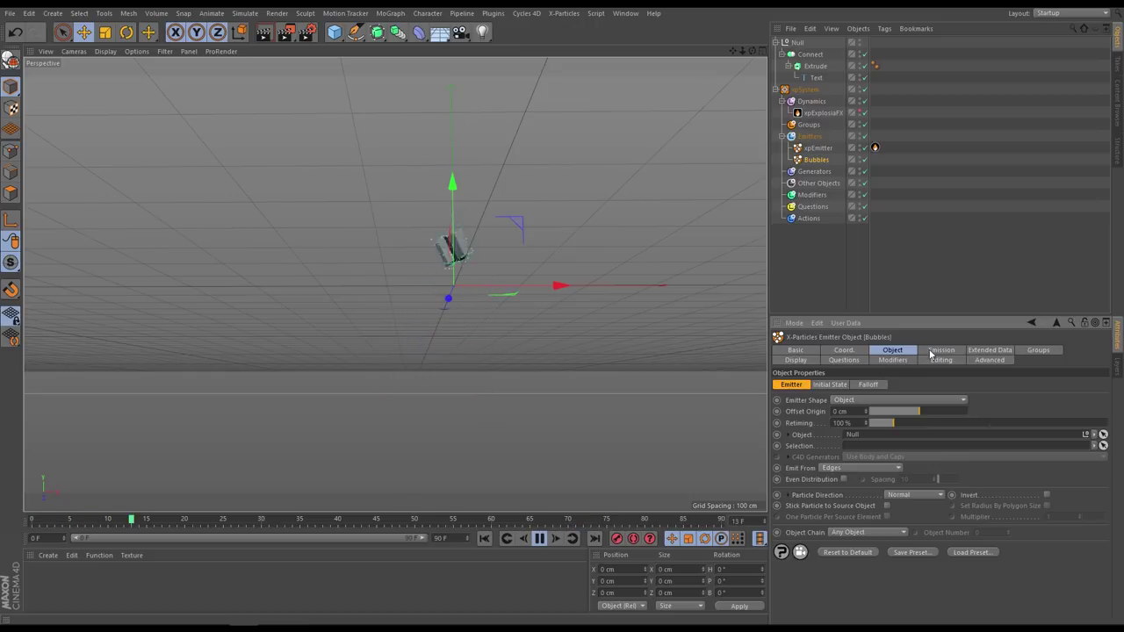
pyautogui.click(830, 384)
pyautogui.click(941, 350)
pyautogui.doubleClick(841, 507)
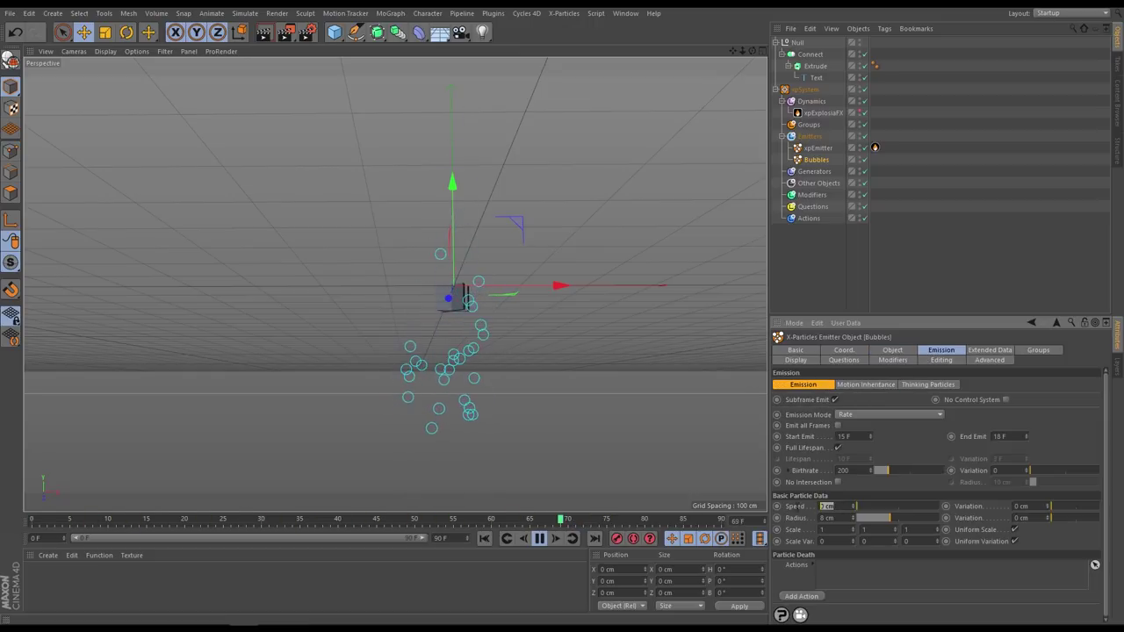
pyautogui.write('150')
pyautogui.press('Return')
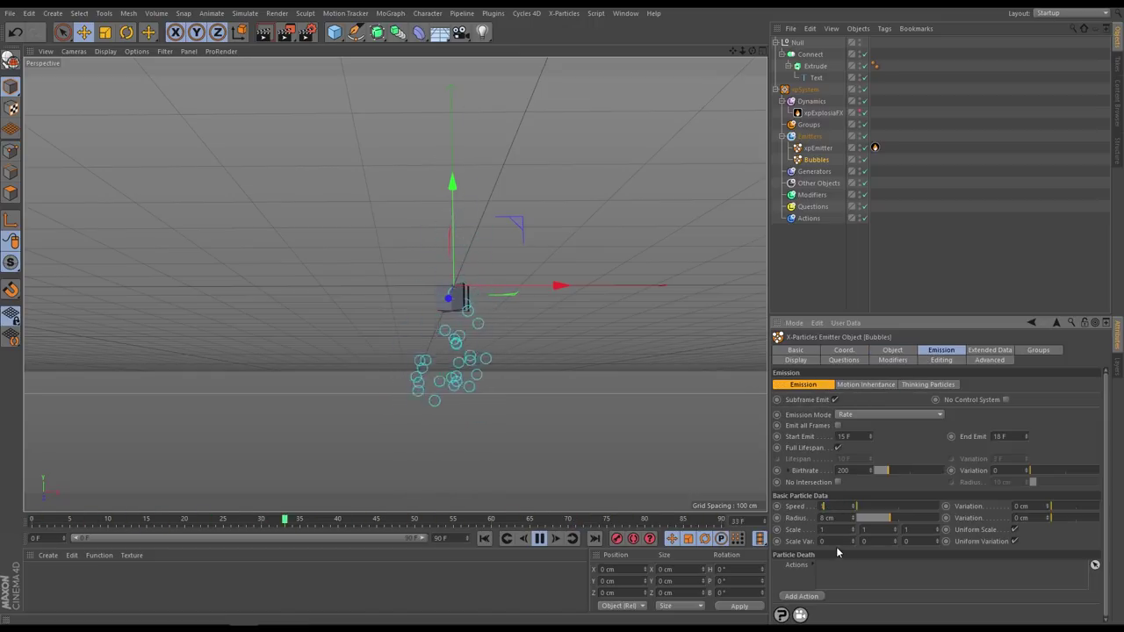
pyautogui.click(485, 539)
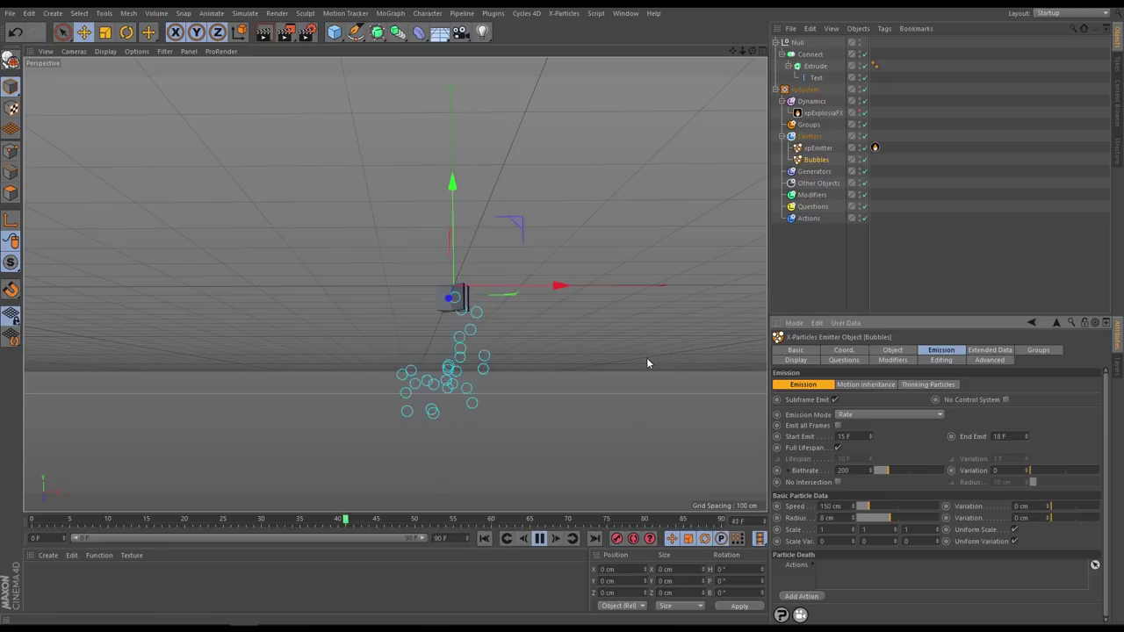
pyautogui.click(540, 538)
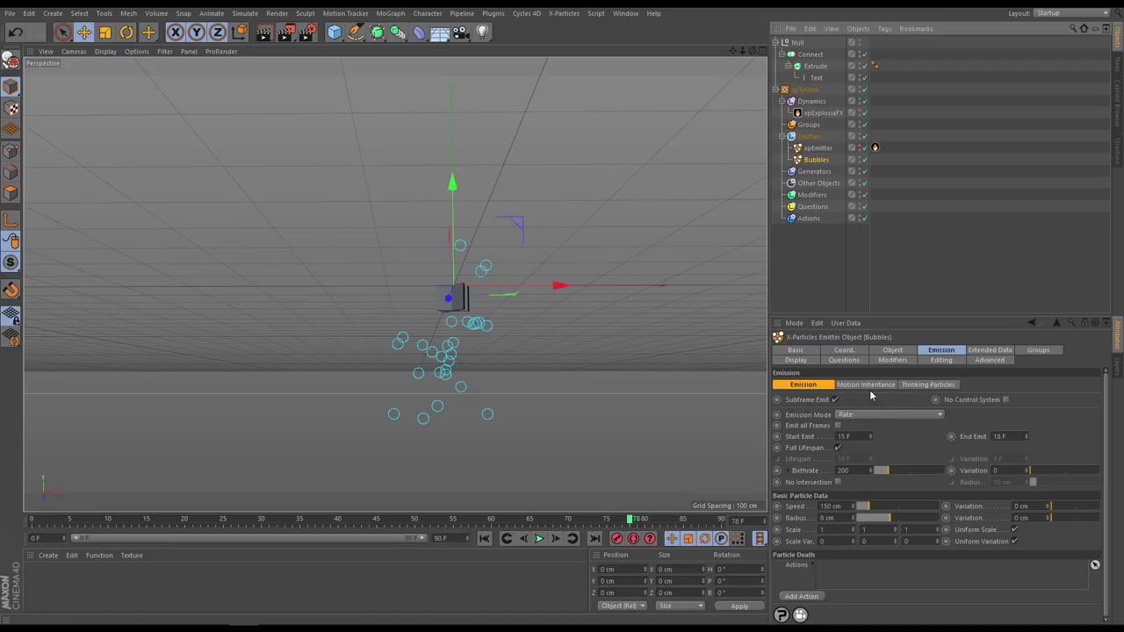
# - Display the Bubbles particles as Dots in the editor and set the emitter's birthrate to 50000
pyautogui.click(797, 361)
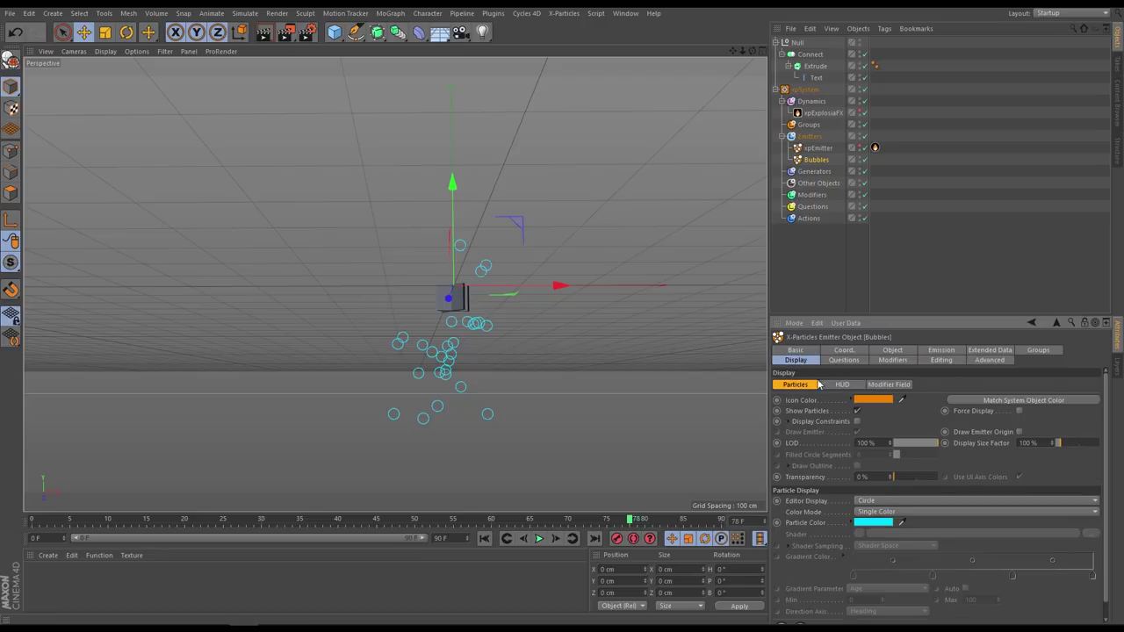
pyautogui.click(879, 500)
pyautogui.click(885, 322)
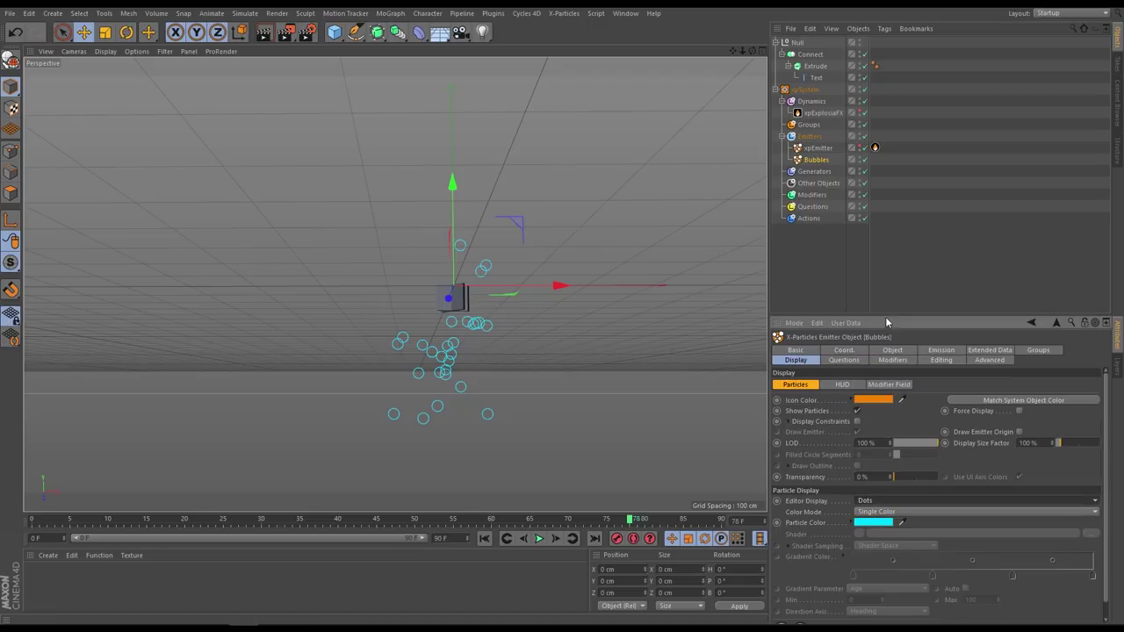
pyautogui.click(940, 350)
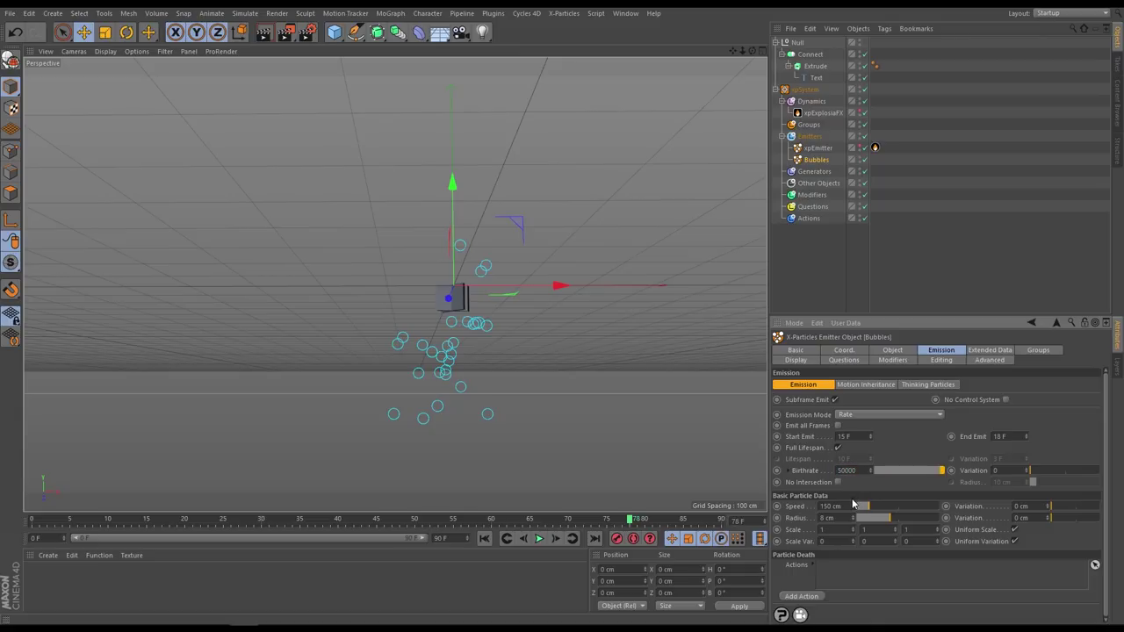
# - Replay the simulation from the start to examine the advected Bubbles particles, and stop near the end
pyautogui.click(522, 539)
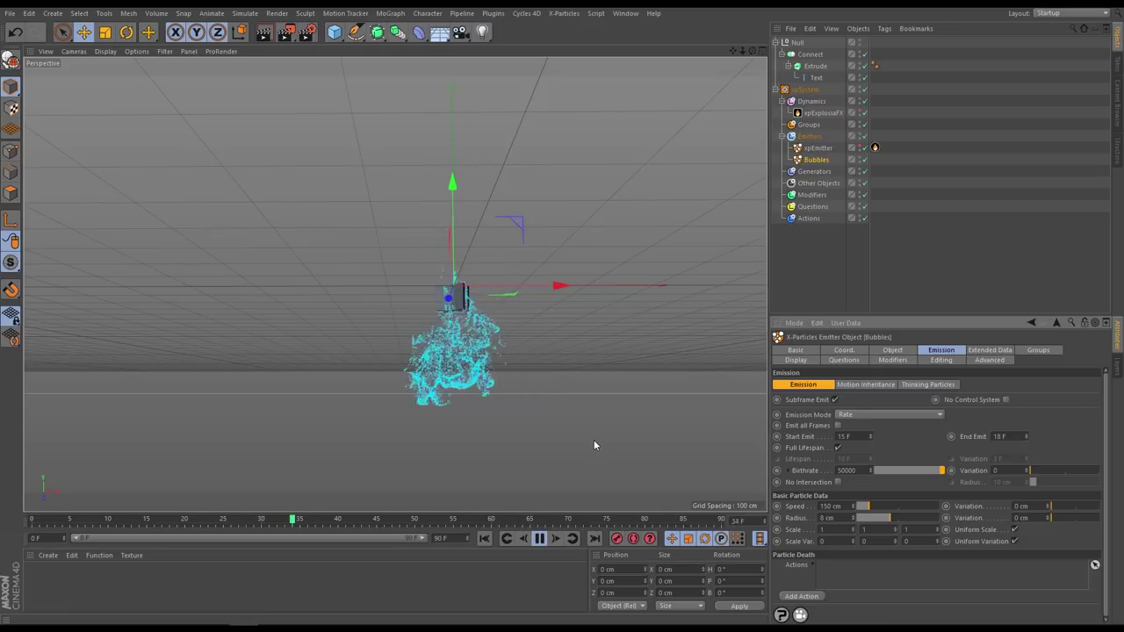
pyautogui.keyDown('alt'); pyautogui.moveTo(526, 421); pyautogui.dragTo(484, 381); pyautogui.keyUp('alt')
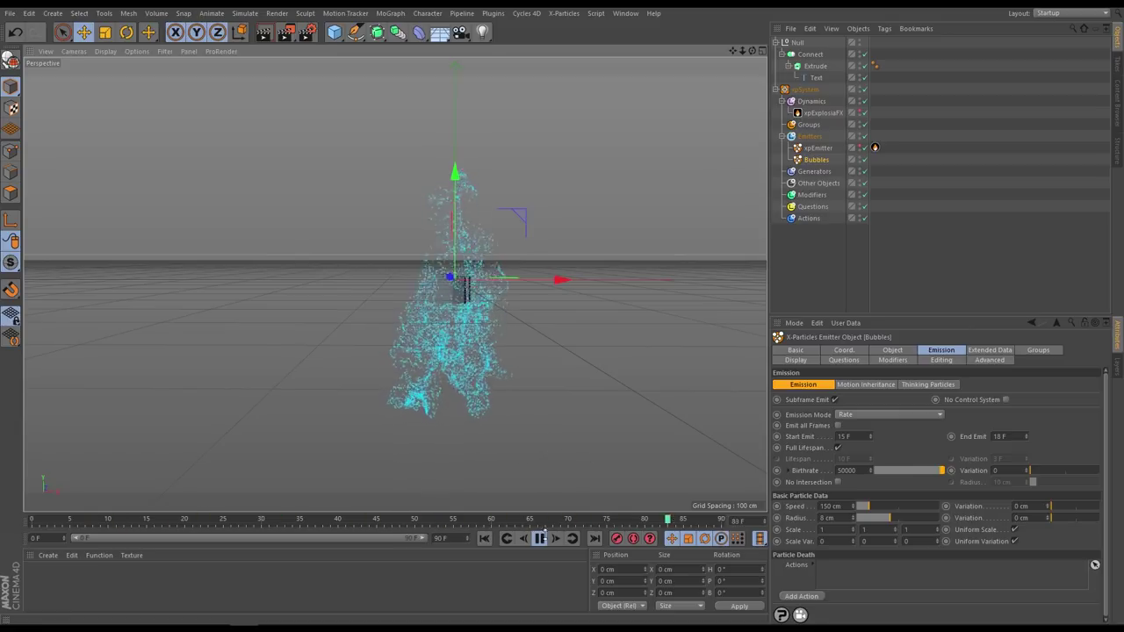
pyautogui.click(484, 538)
pyautogui.click(540, 538)
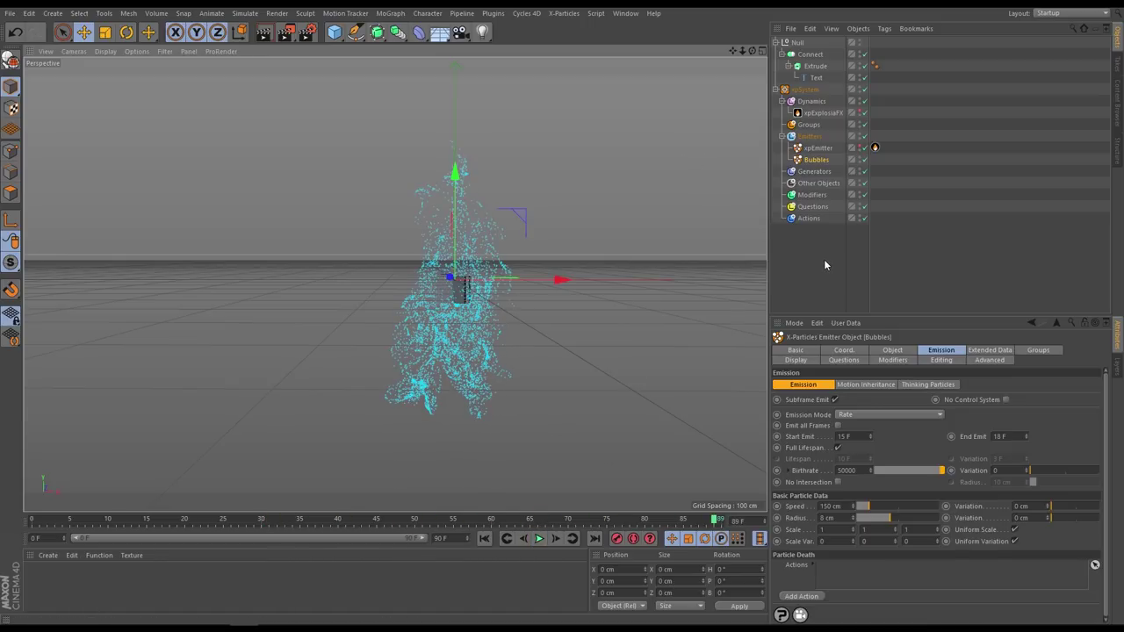
# - Add an xpOVDBMesher generator to the X-Particles system and assign the Bubbles emitter as its source
pyautogui.click(814, 172)
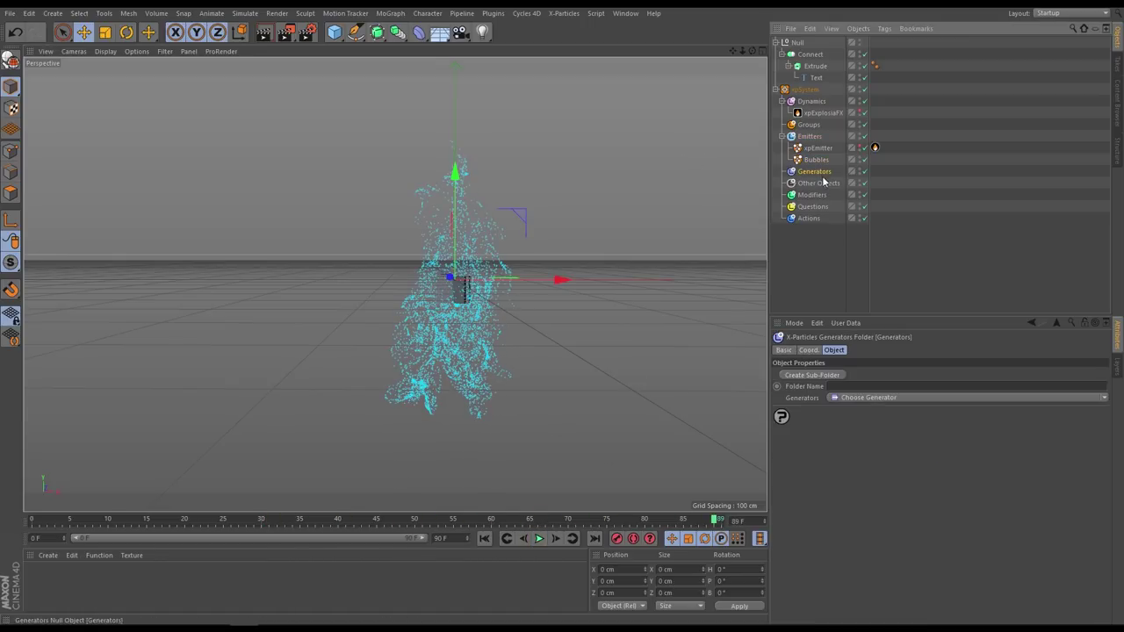
pyautogui.click(1104, 397)
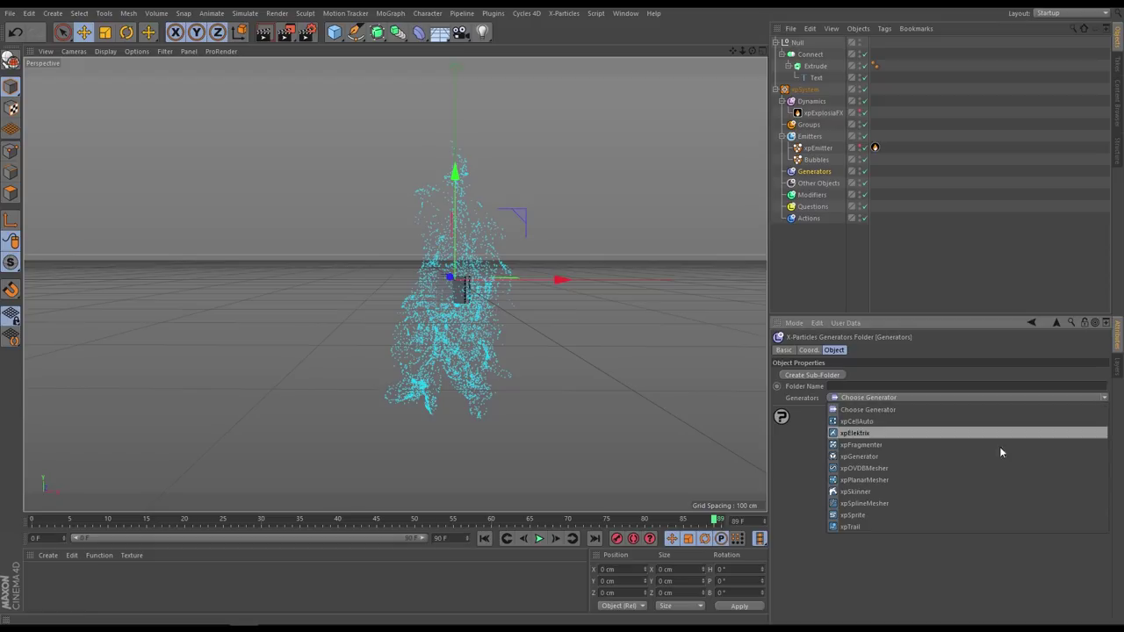
pyautogui.click(881, 470)
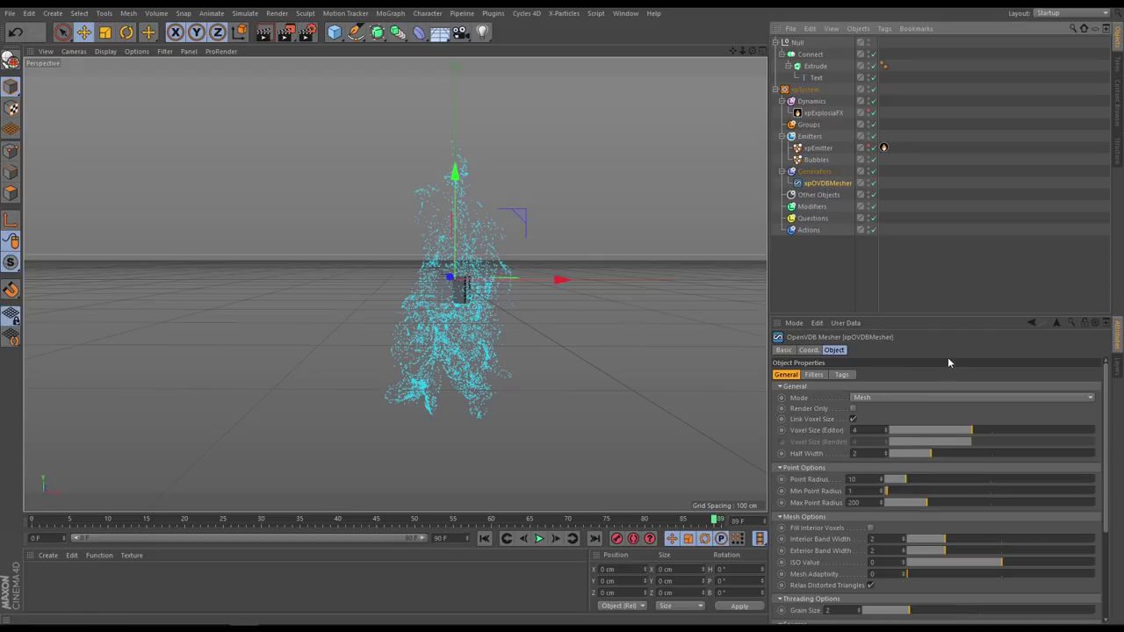
pyautogui.moveTo(946, 317); pyautogui.dragTo(946, 195)
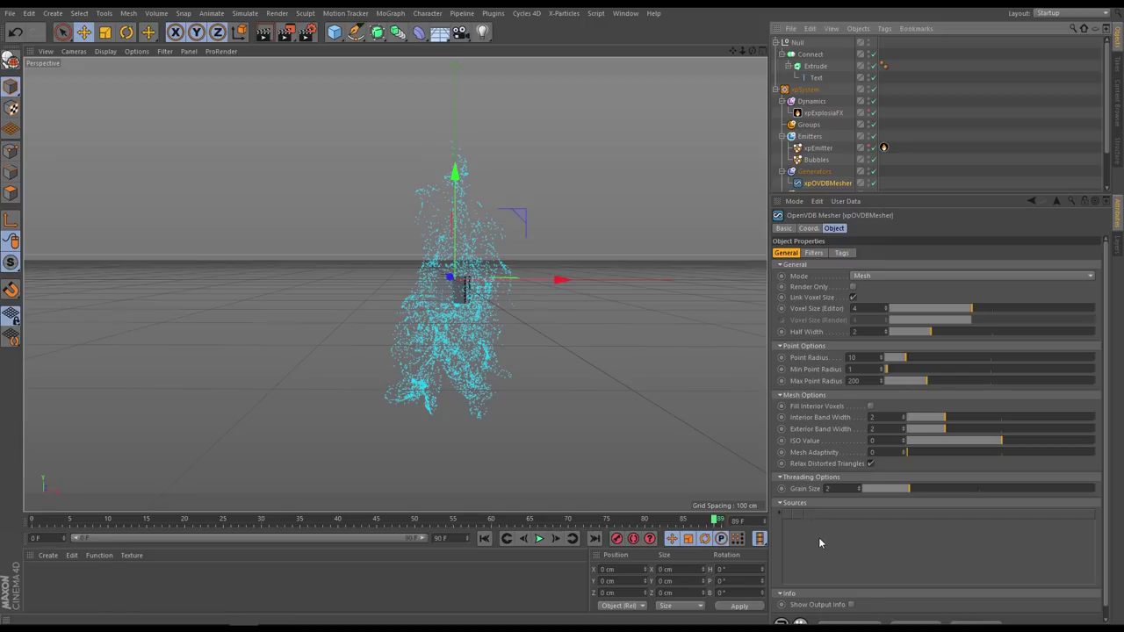
pyautogui.moveTo(817, 160); pyautogui.dragTo(834, 527)
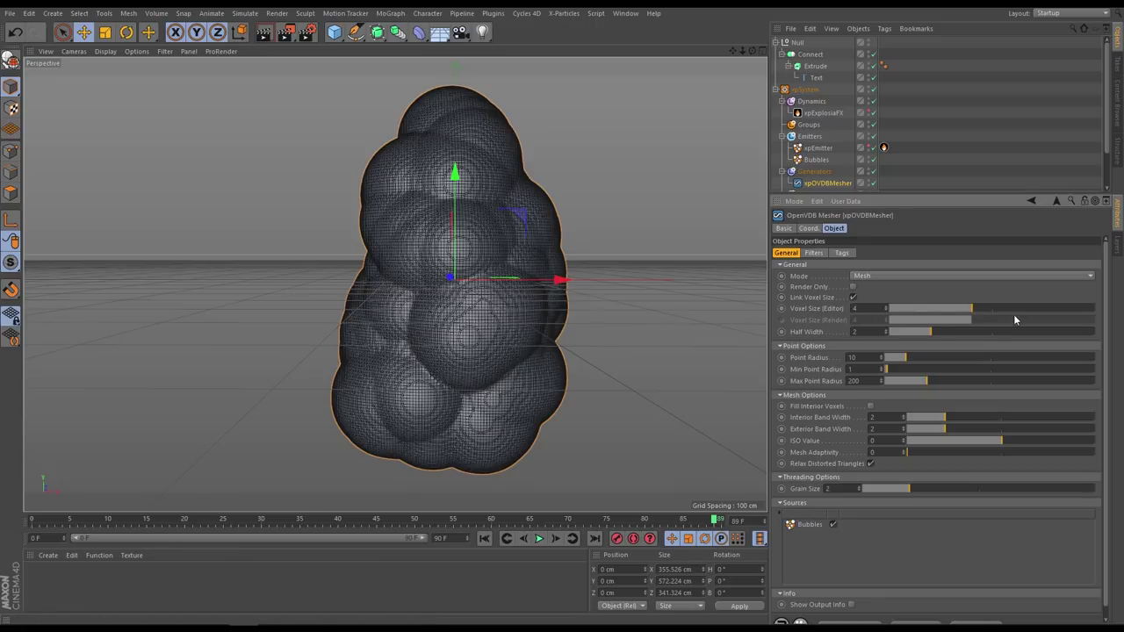
# - Try editor voxel sizes of 10 and 6.7 on the mesher, then set its point radius to 1 and voxel size to 5
pyautogui.moveTo(1066, 310); pyautogui.dragTo(1103, 311)
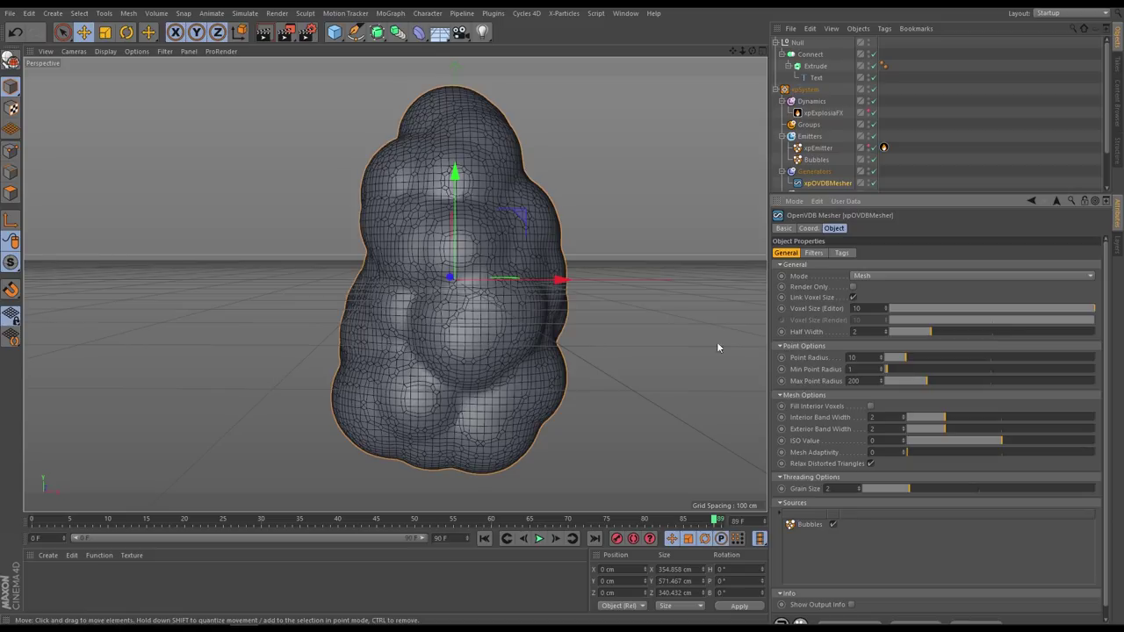
pyautogui.moveTo(1096, 313); pyautogui.dragTo(1027, 310)
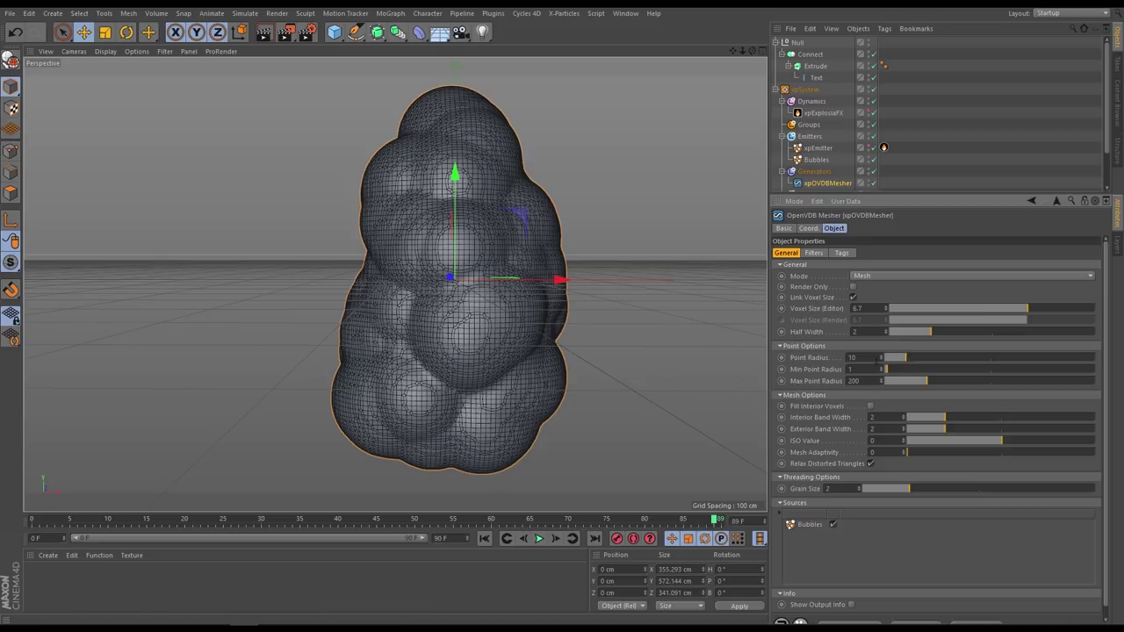
pyautogui.moveTo(902, 360); pyautogui.dragTo(883, 365)
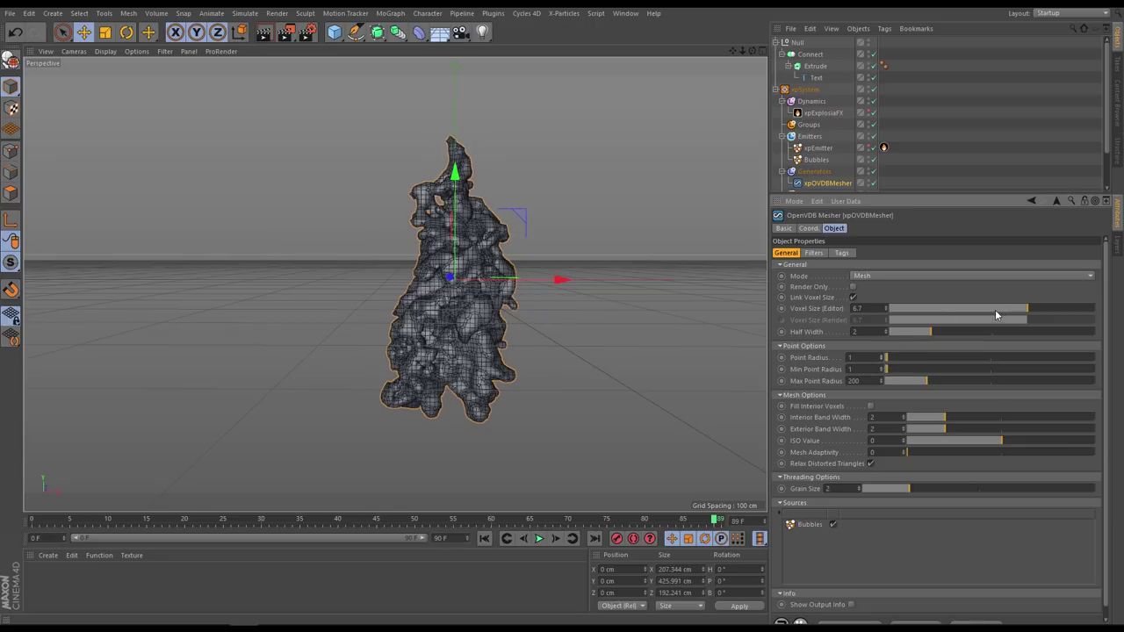
pyautogui.click(994, 314)
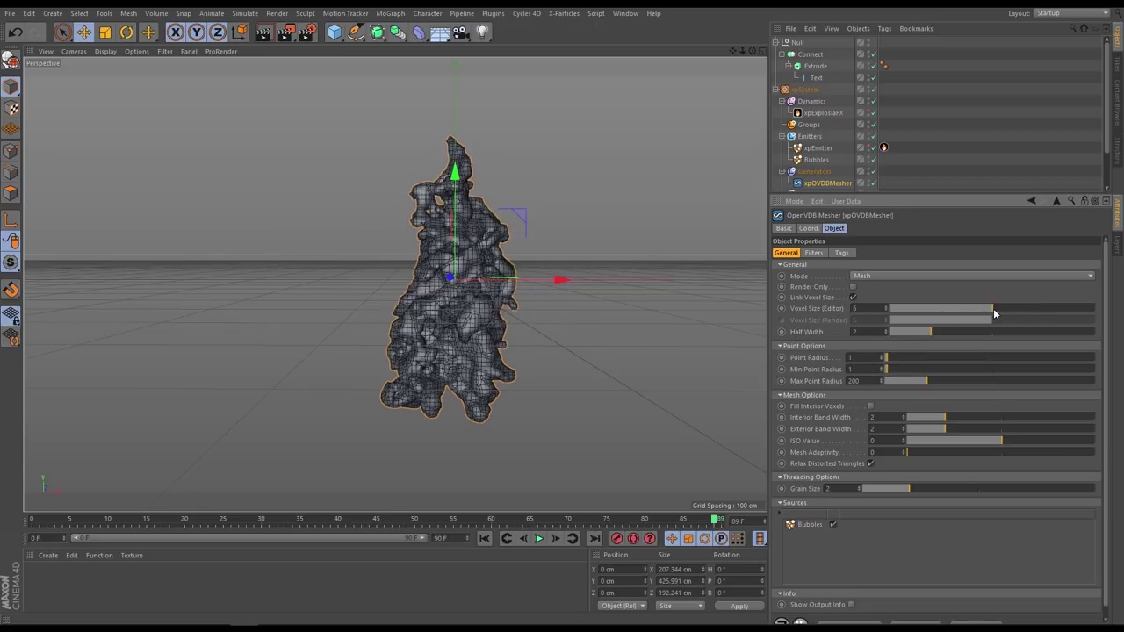
# - Replay the simulation from the start several times and inspect the meshed Bubbles particles from below and closer up
pyautogui.click(484, 538)
pyautogui.click(539, 538)
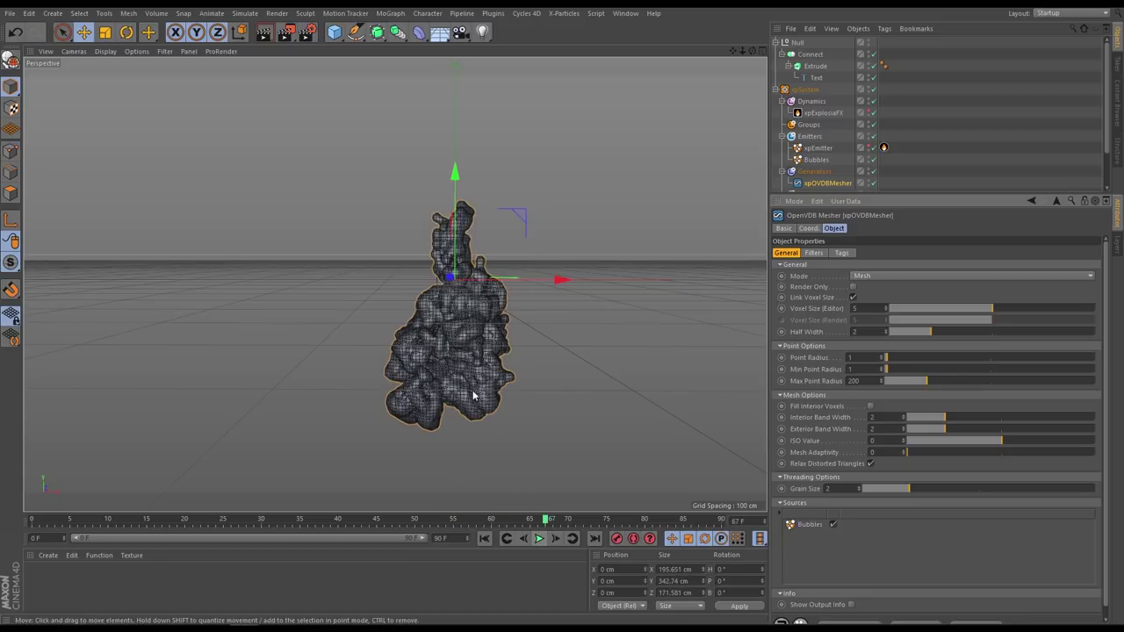
pyautogui.click(540, 539)
pyautogui.keyDown('alt'); pyautogui.moveTo(440, 383); pyautogui.dragTo(434, 287); pyautogui.keyUp('alt')
pyautogui.click(483, 538)
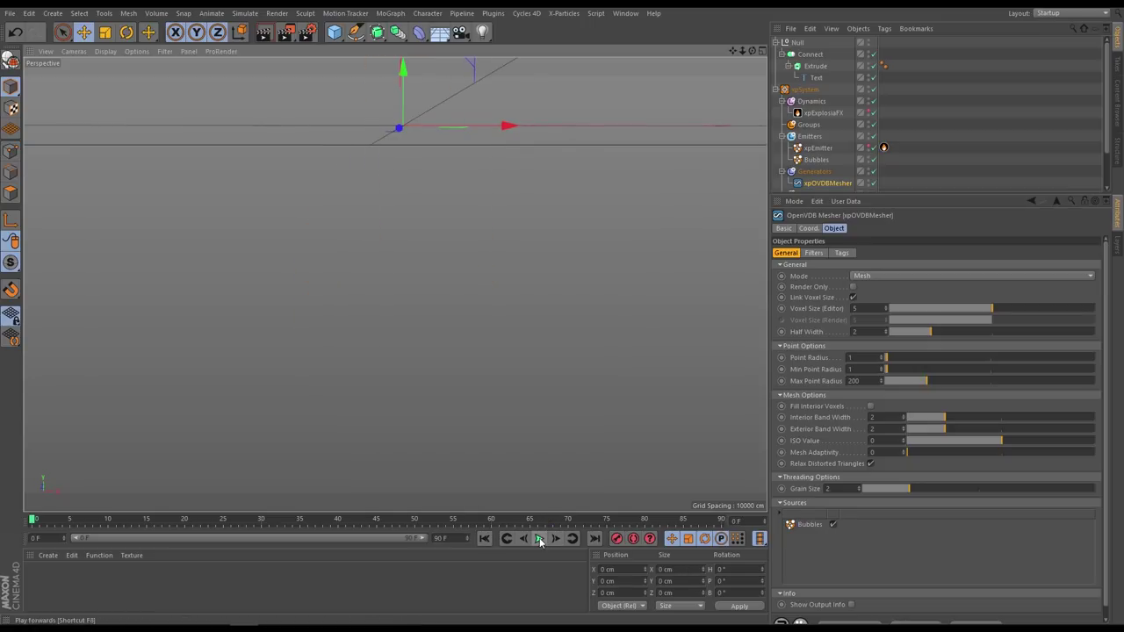
pyautogui.click(540, 540)
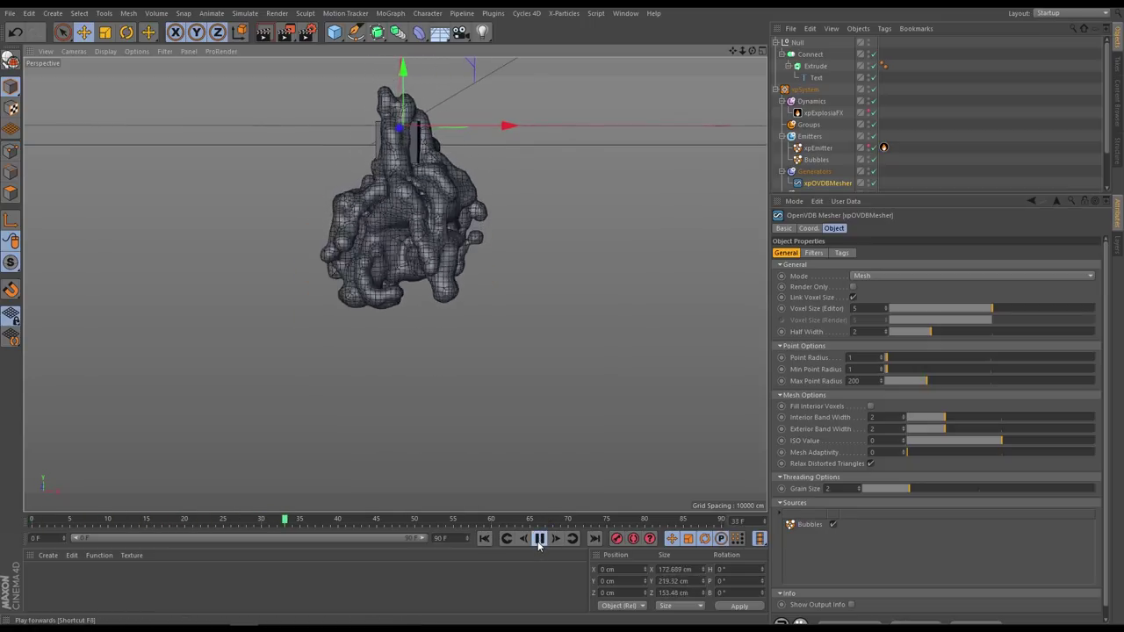
pyautogui.click(541, 539)
pyautogui.keyDown('alt'); pyautogui.moveTo(399, 279); pyautogui.dragTo(416, 291); pyautogui.keyUp('alt')
pyautogui.keyDown('alt'); pyautogui.moveTo(409, 249); pyautogui.dragTo(446, 286, button='right'); pyautogui.keyUp('alt')
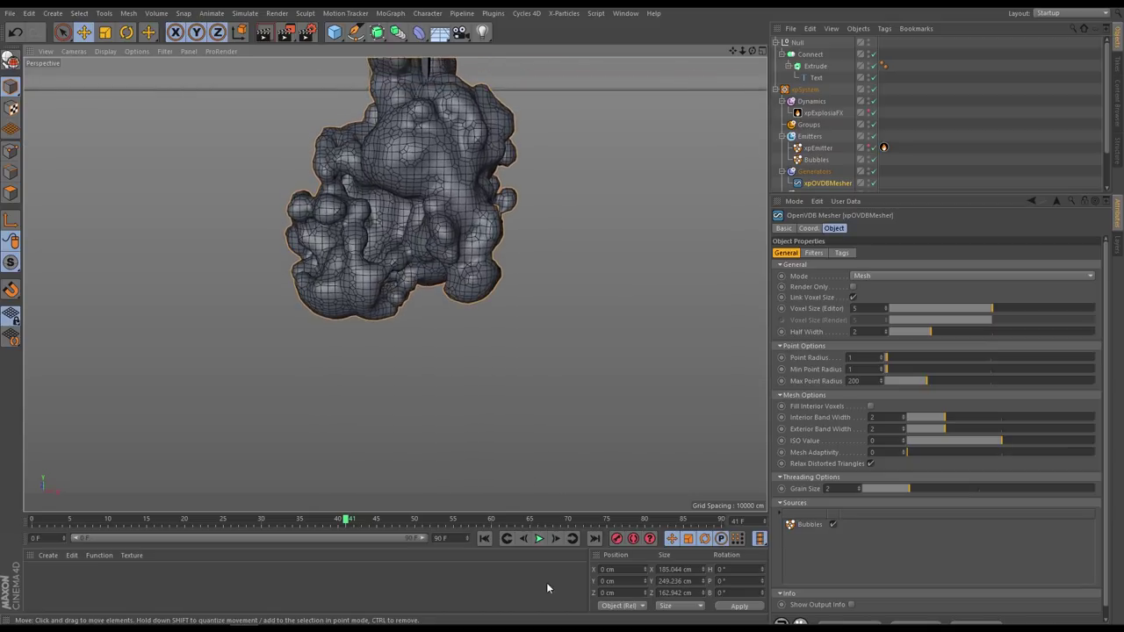
pyautogui.click(484, 539)
pyautogui.click(539, 539)
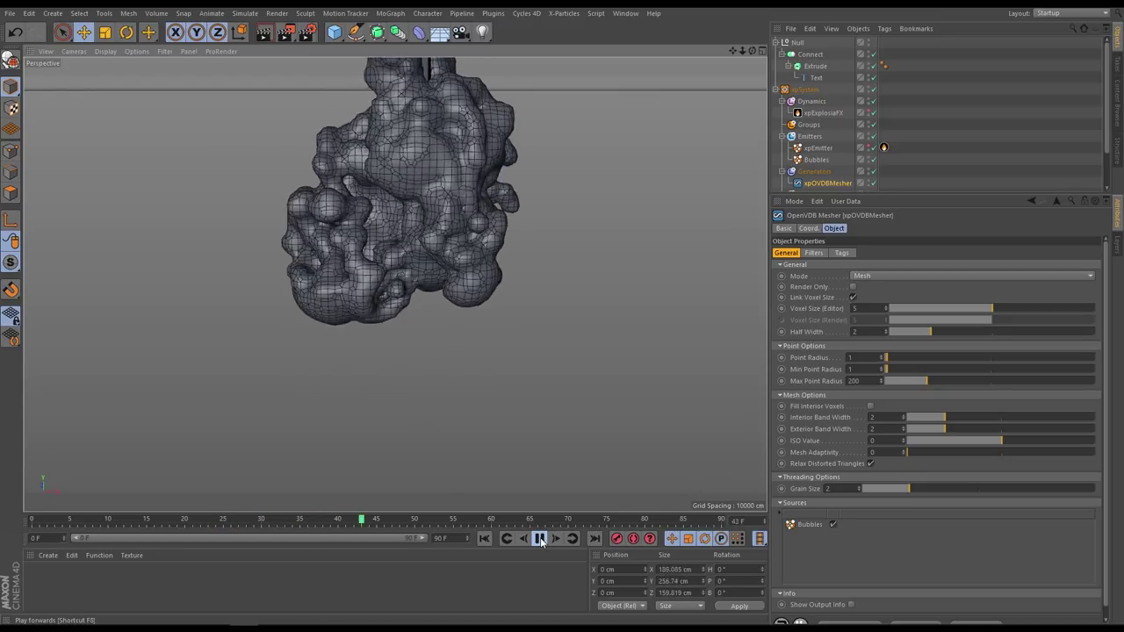
pyautogui.press('F8')
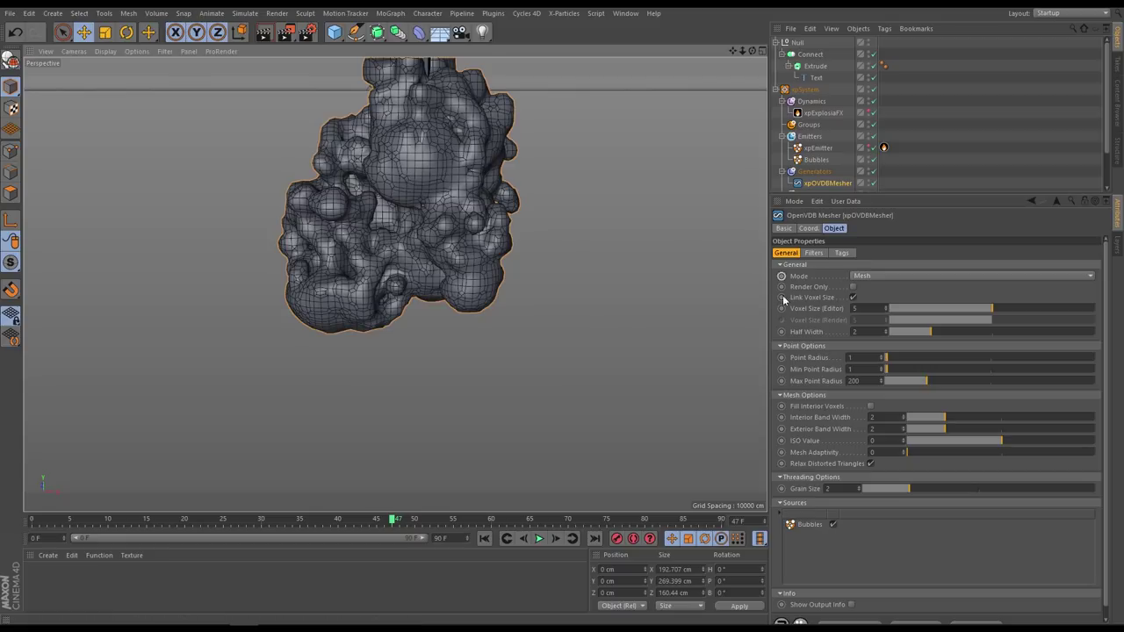
# - Try a mesher point radius of 0.5 with an editor voxel size of 3.9, followed by a point radius of 3
pyautogui.doubleClick(852, 357)
pyautogui.write('0.5')
pyautogui.press('Return')
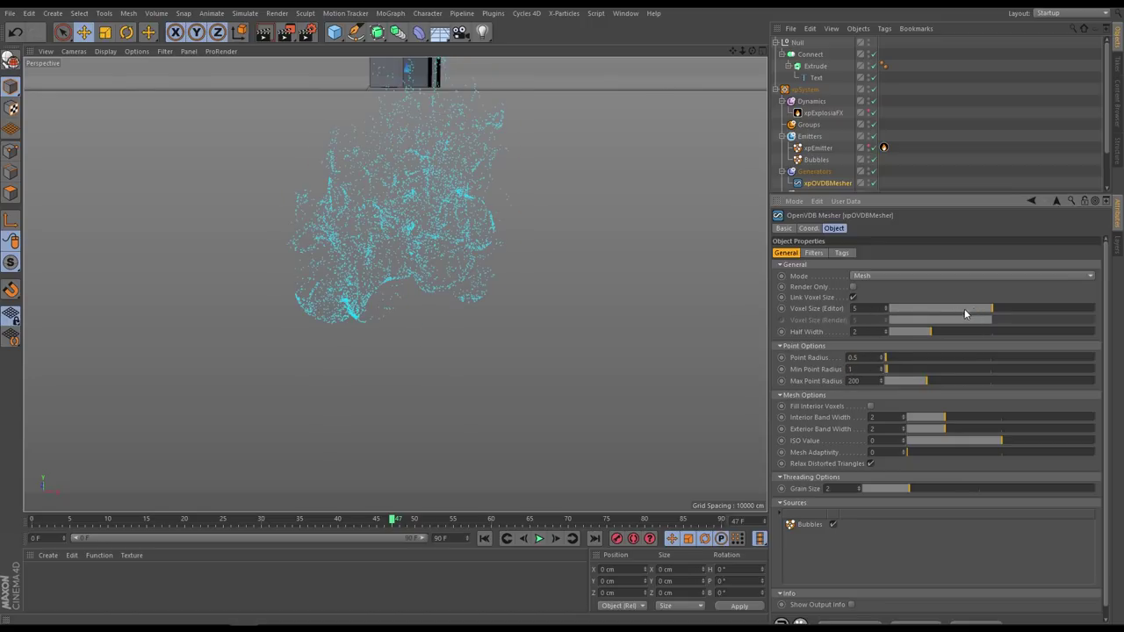
pyautogui.moveTo(978, 314); pyautogui.dragTo(972, 313)
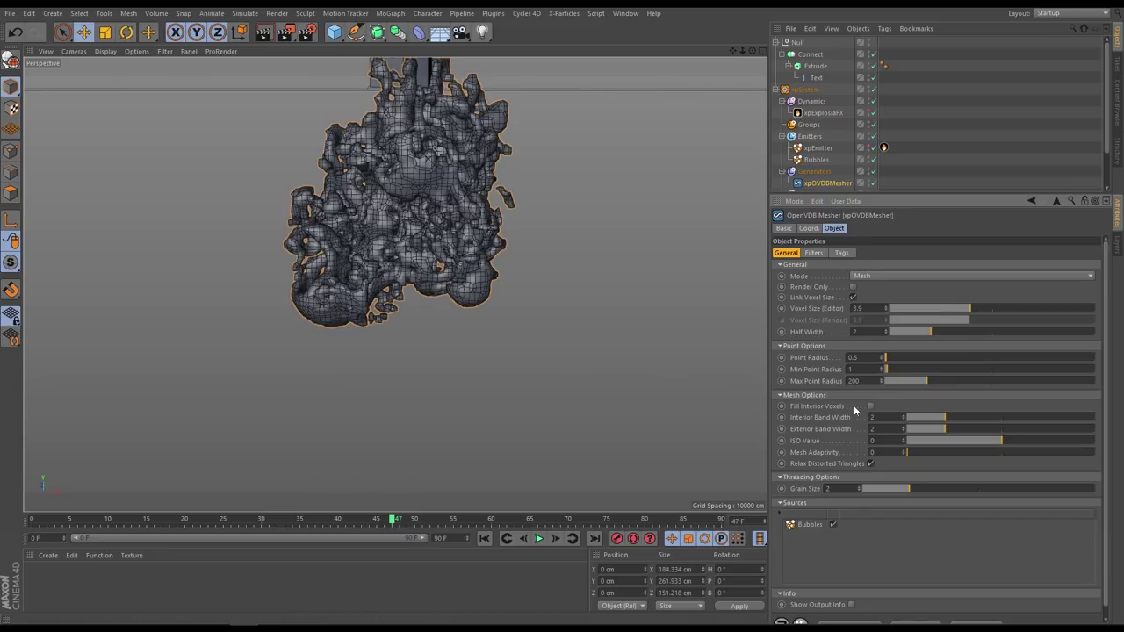
pyautogui.doubleClick(852, 357)
pyautogui.write('3')
pyautogui.press('Return')
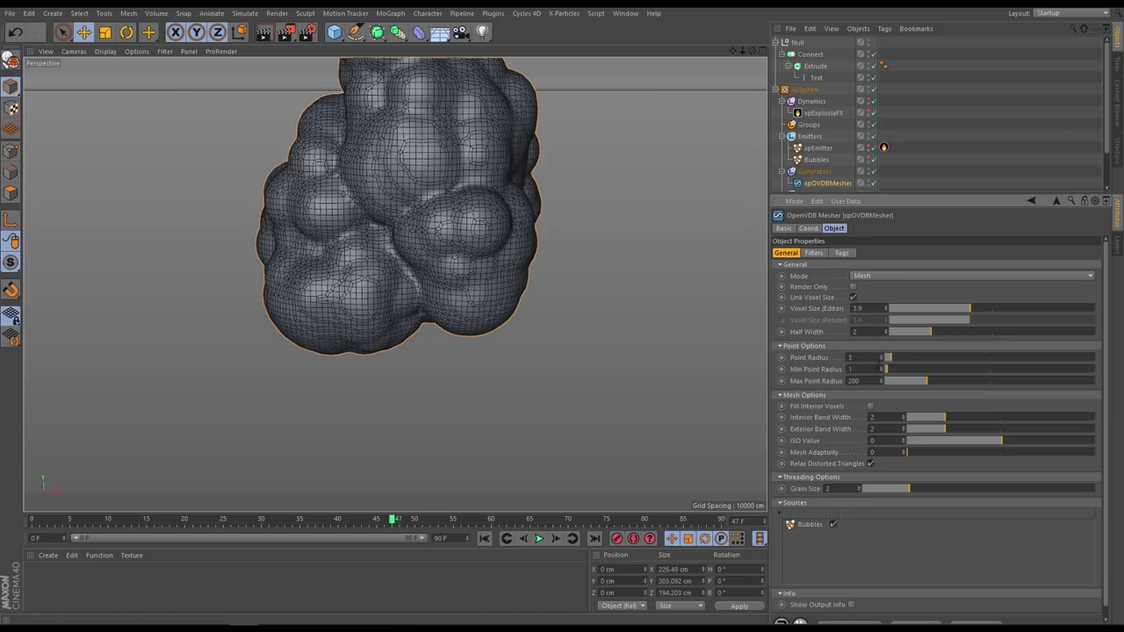
# - Set the Bubbles emitter's particle radius to 3 cm and replay the simulation from the start, stopping at frame 65
pyautogui.click(818, 160)
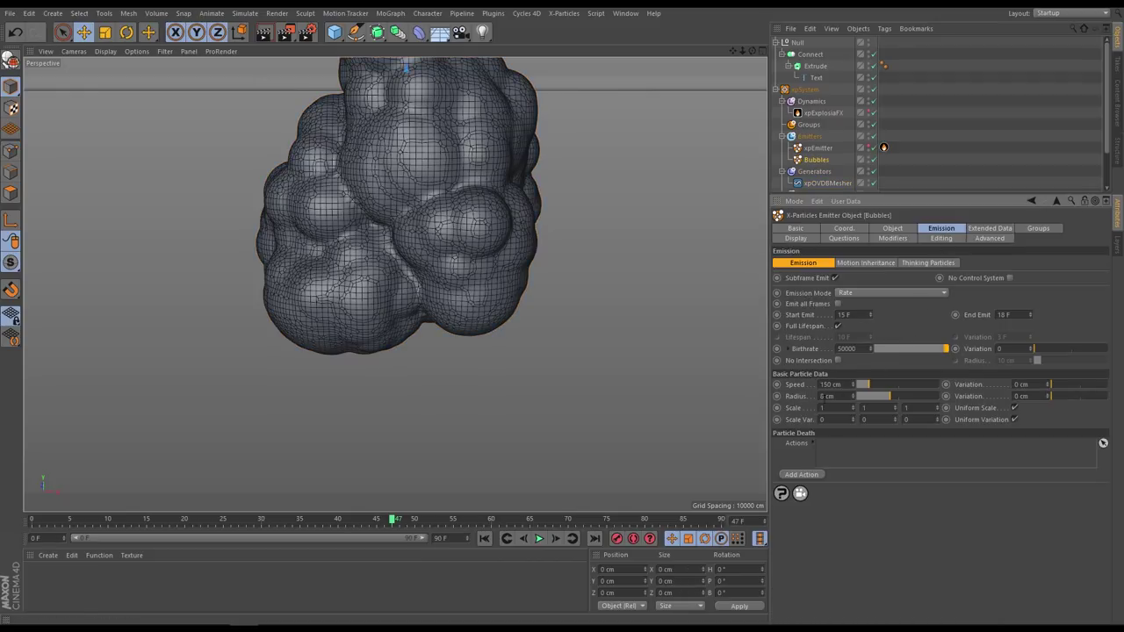
pyautogui.doubleClick(826, 396)
pyautogui.write('3')
pyautogui.press('Return')
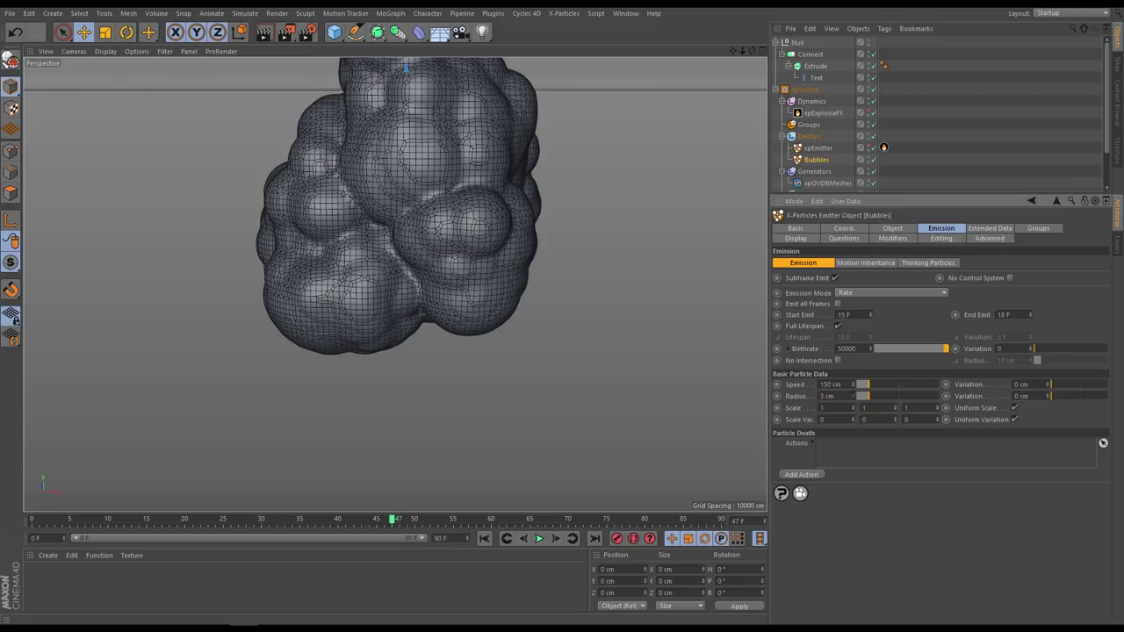
pyautogui.click(484, 540)
pyautogui.click(539, 539)
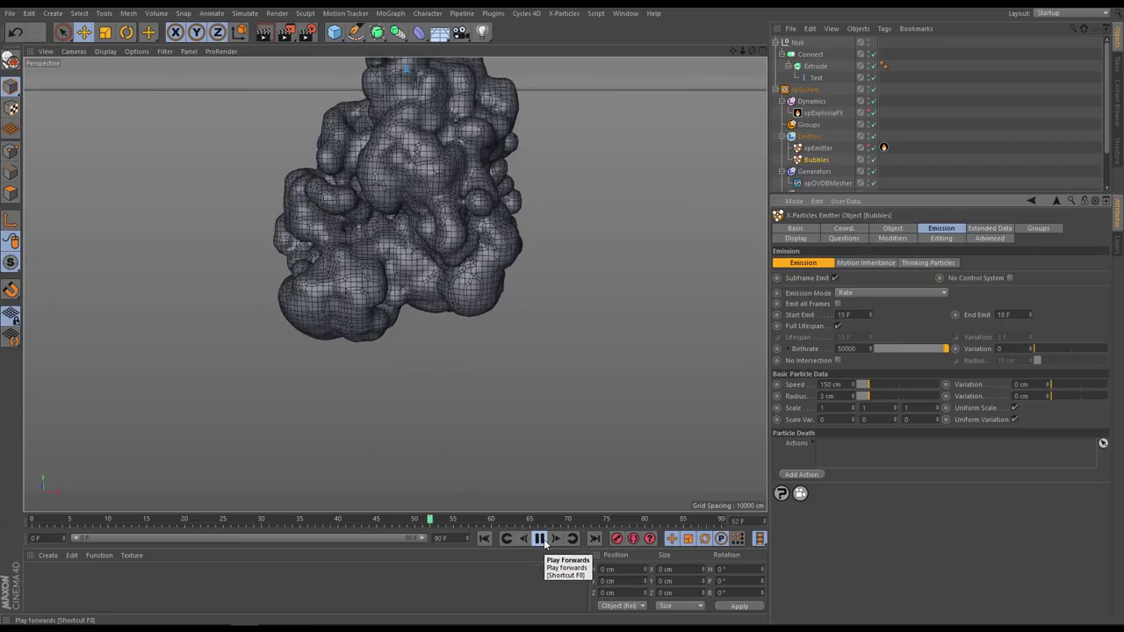
pyautogui.click(539, 540)
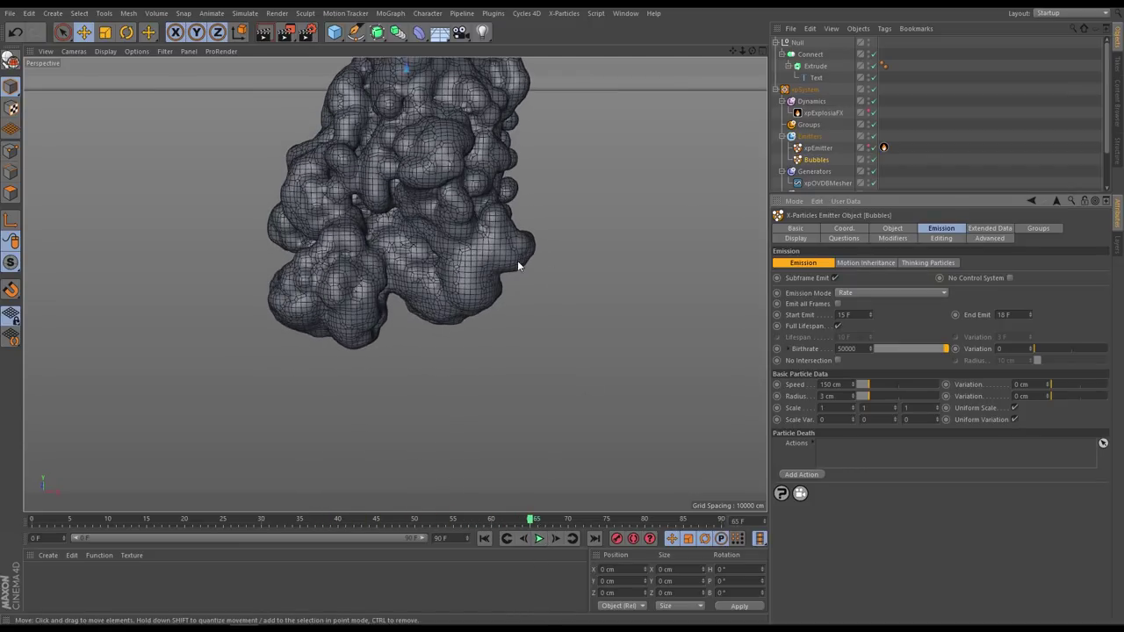
pyautogui.keyDown('alt'); pyautogui.moveTo(414, 263); pyautogui.dragTo(514, 303); pyautogui.keyUp('alt')
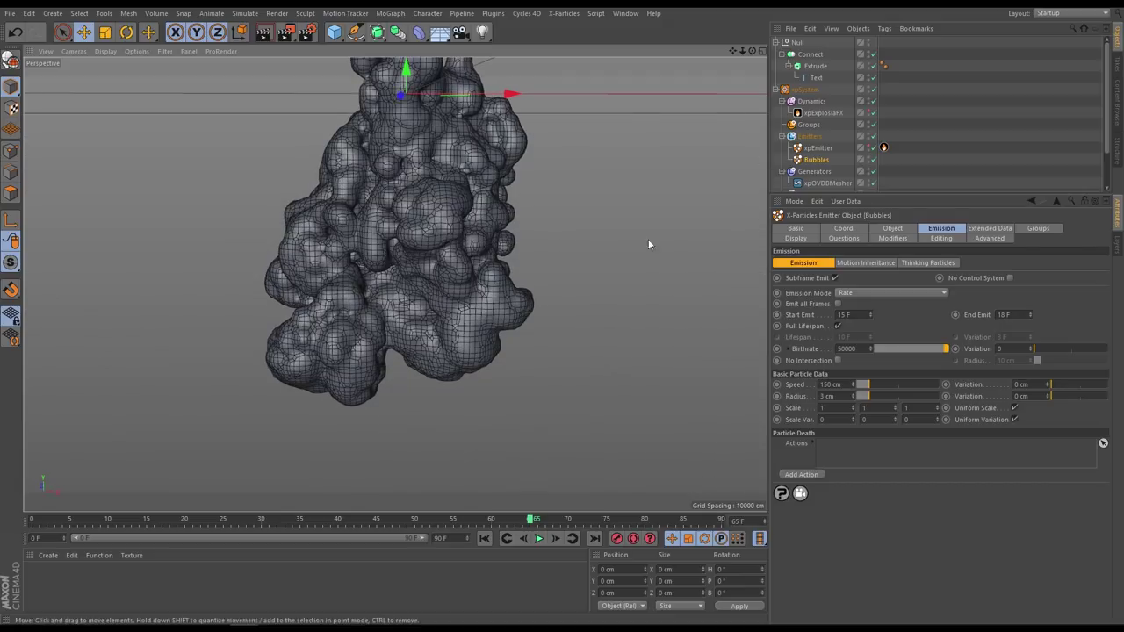
# - Set the xpOVDBMesher's point radius to 2, reduce it to 1, and set its editor voxel size to 2
pyautogui.click(828, 183)
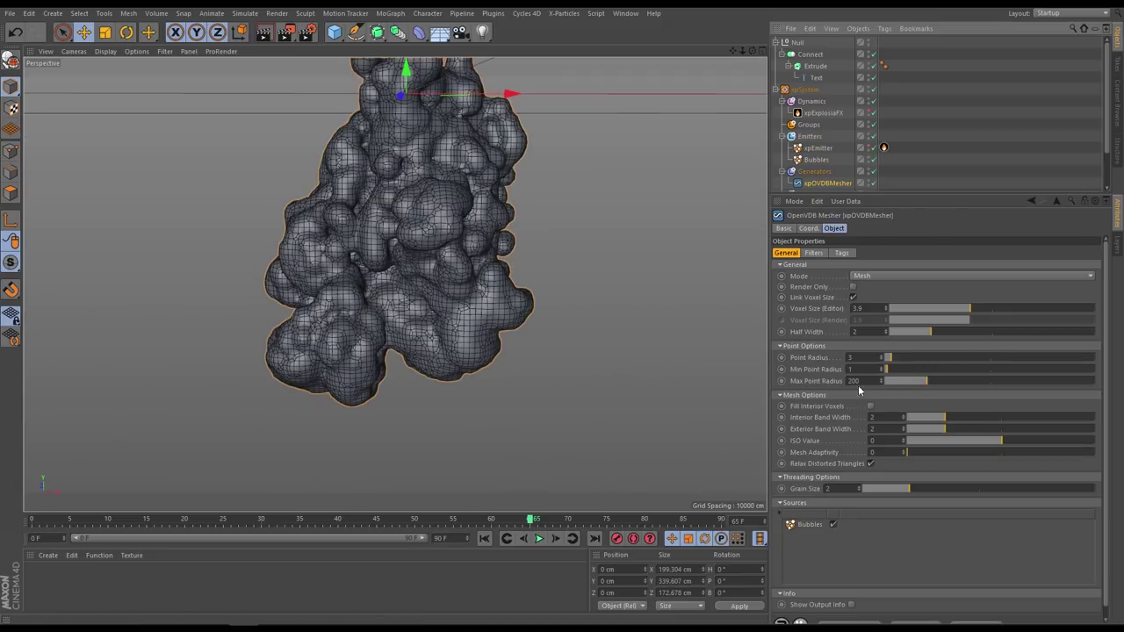
pyautogui.doubleClick(851, 358)
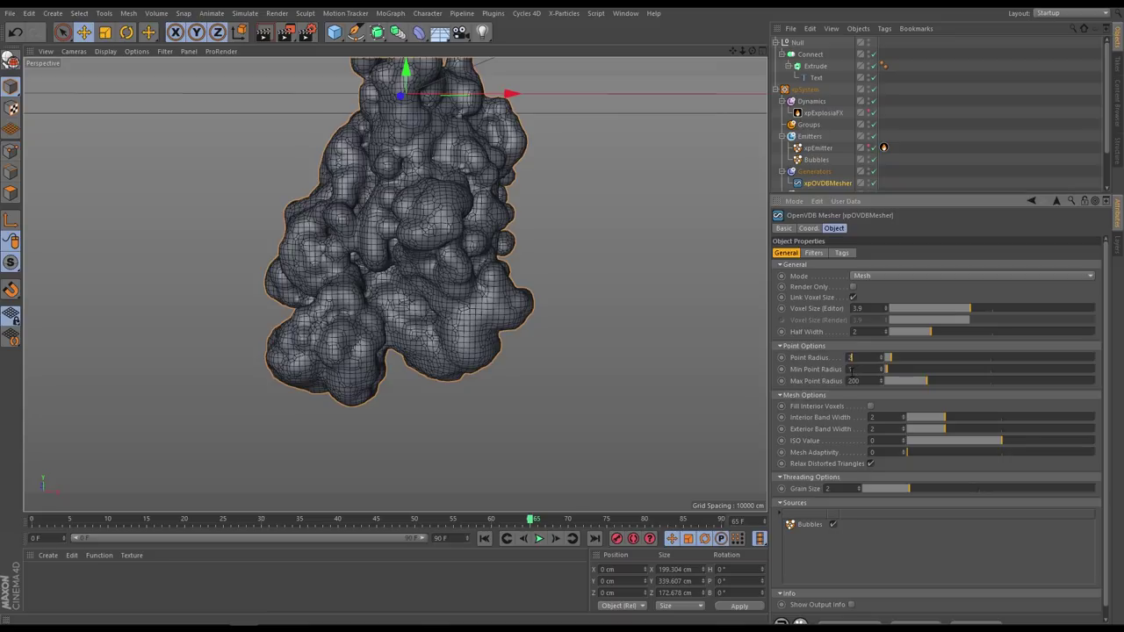
pyautogui.write('2')
pyautogui.press('Return')
pyautogui.doubleClick(850, 357)
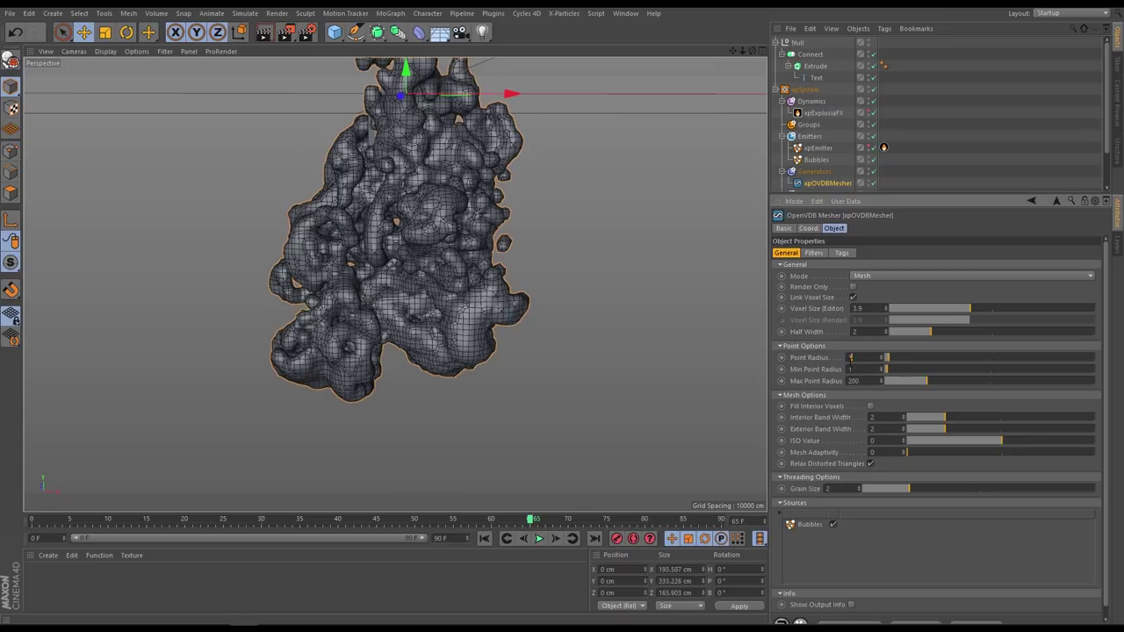
pyautogui.write('1')
pyautogui.press('Return')
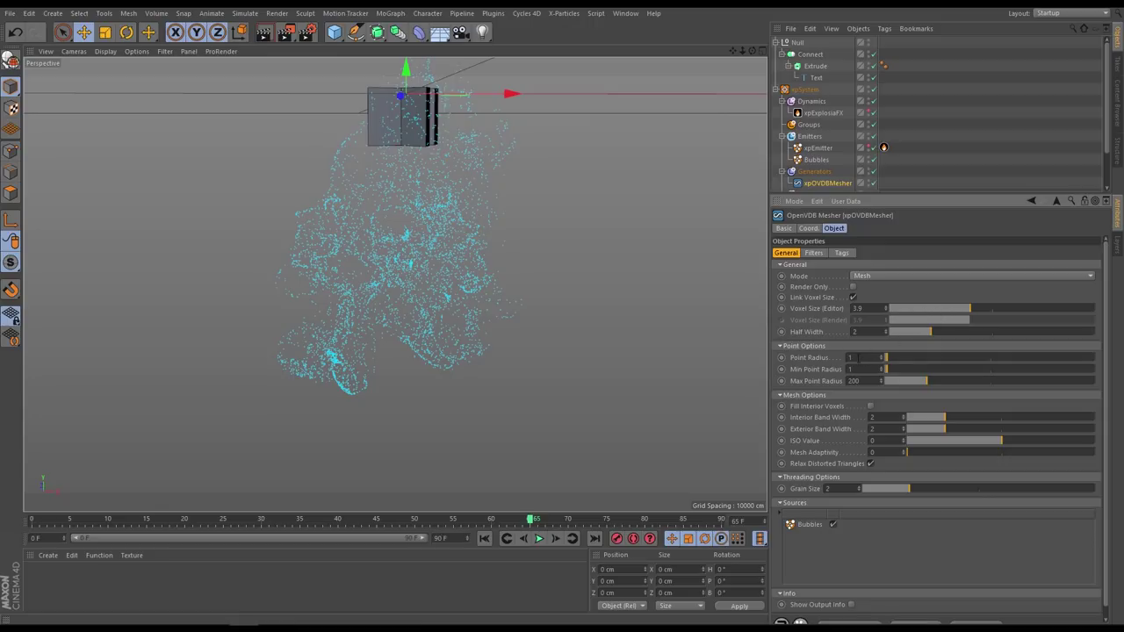
pyautogui.write('2')
pyautogui.press('Return')
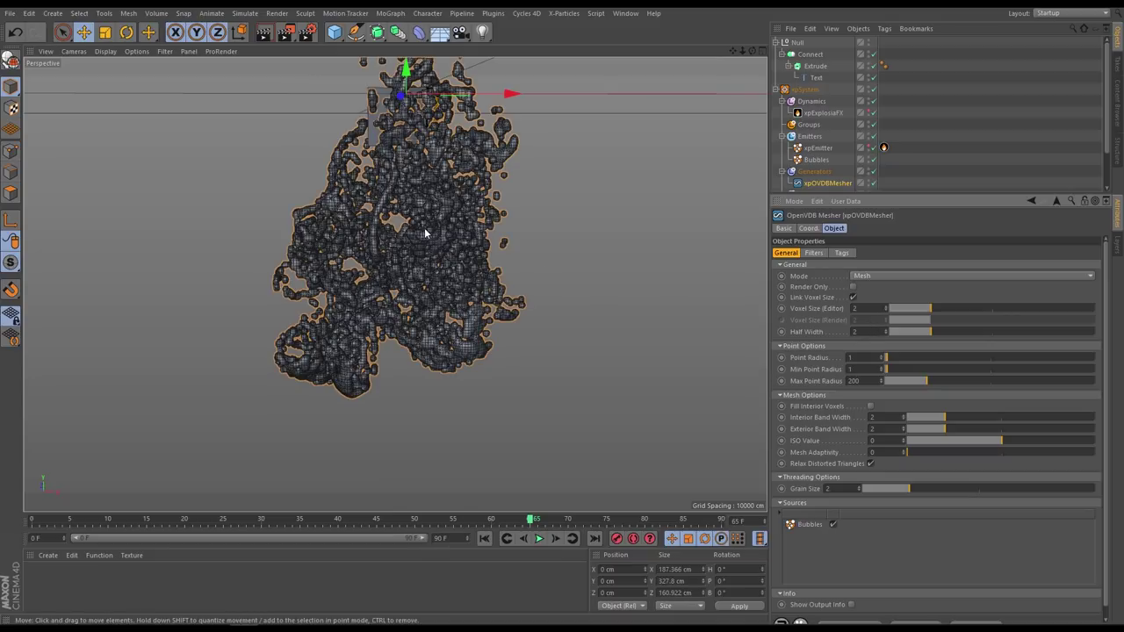
# - Replay the simulation from the start twice and examine the finer particle mesh from different angles
pyautogui.click(484, 539)
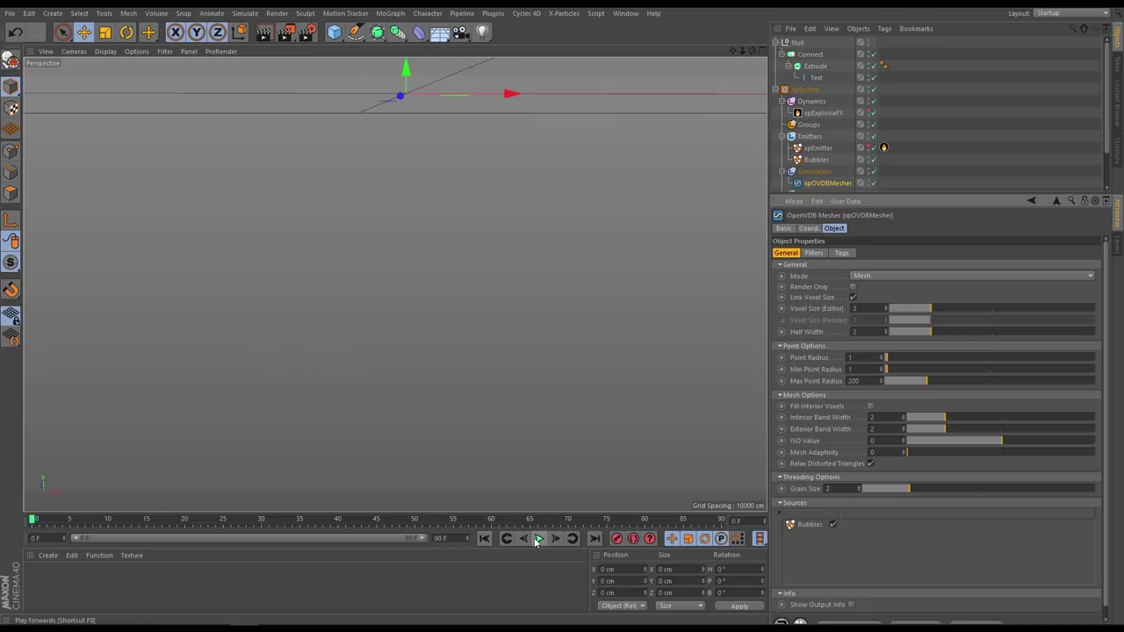
pyautogui.click(540, 538)
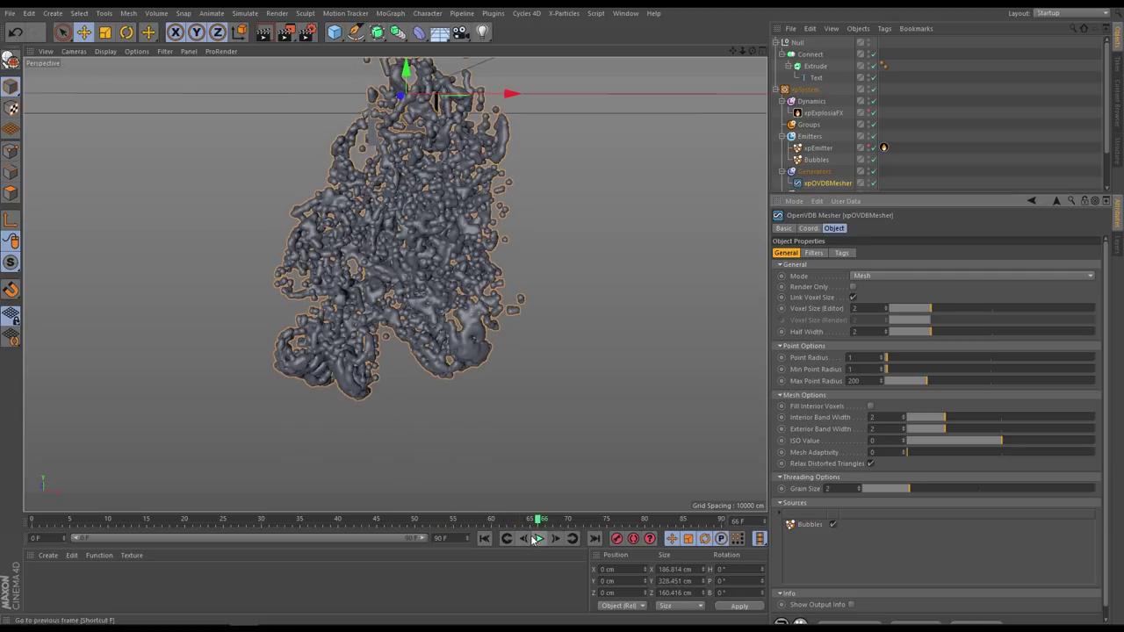
pyautogui.keyDown('alt'); pyautogui.moveTo(447, 237); pyautogui.dragTo(316, 291); pyautogui.keyUp('alt')
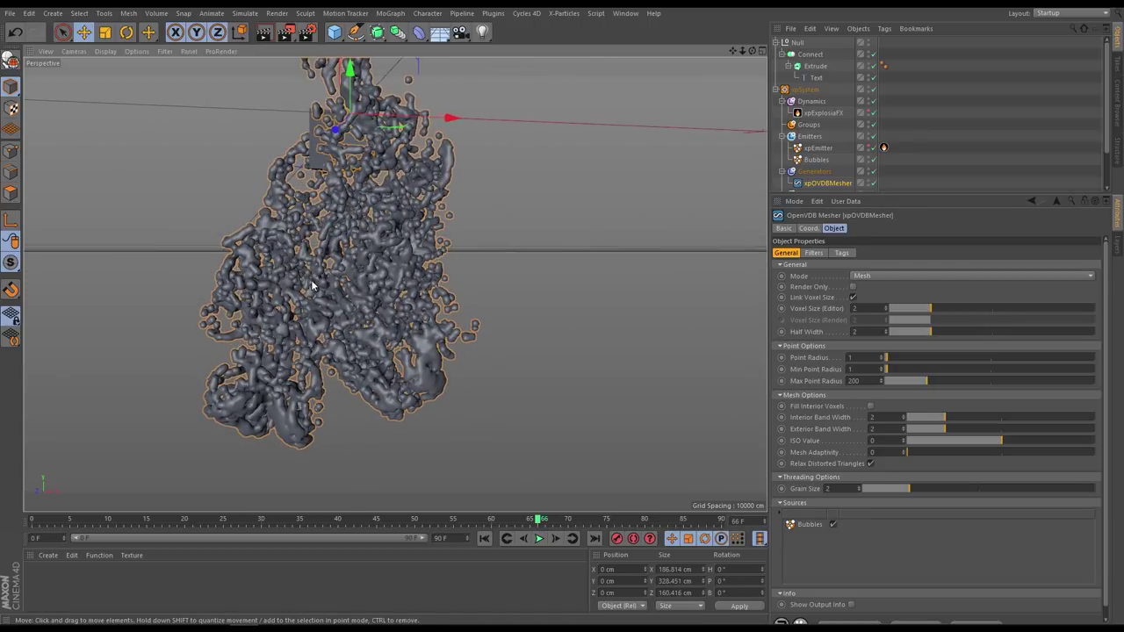
pyautogui.keyDown('alt'); pyautogui.moveTo(390, 298); pyautogui.dragTo(414, 302); pyautogui.keyUp('alt')
pyautogui.click(486, 540)
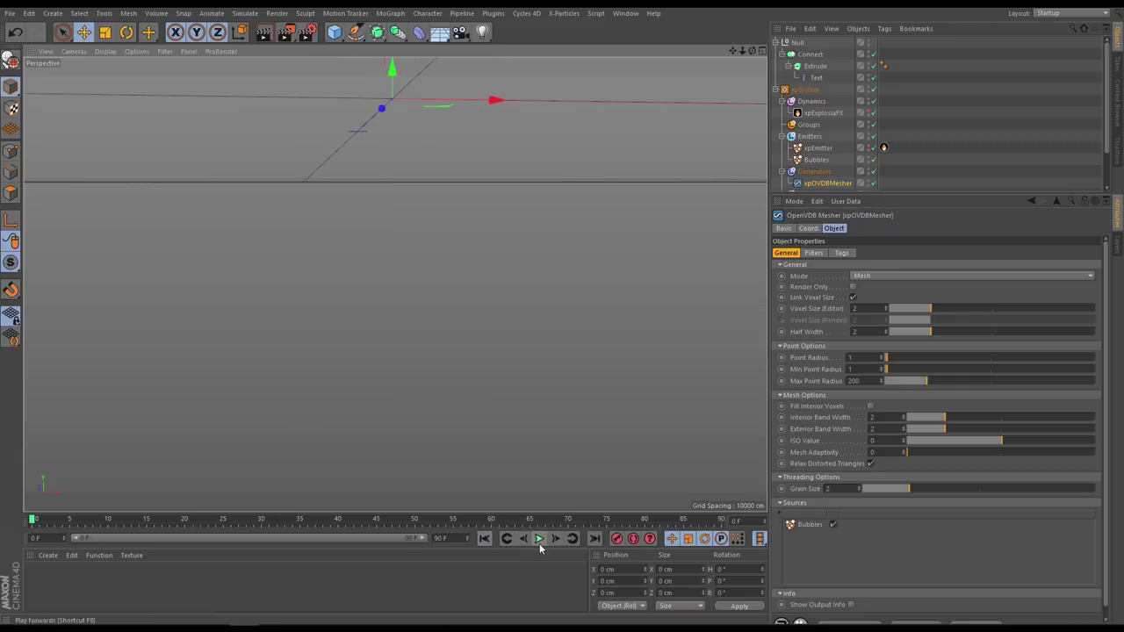
pyautogui.click(538, 540)
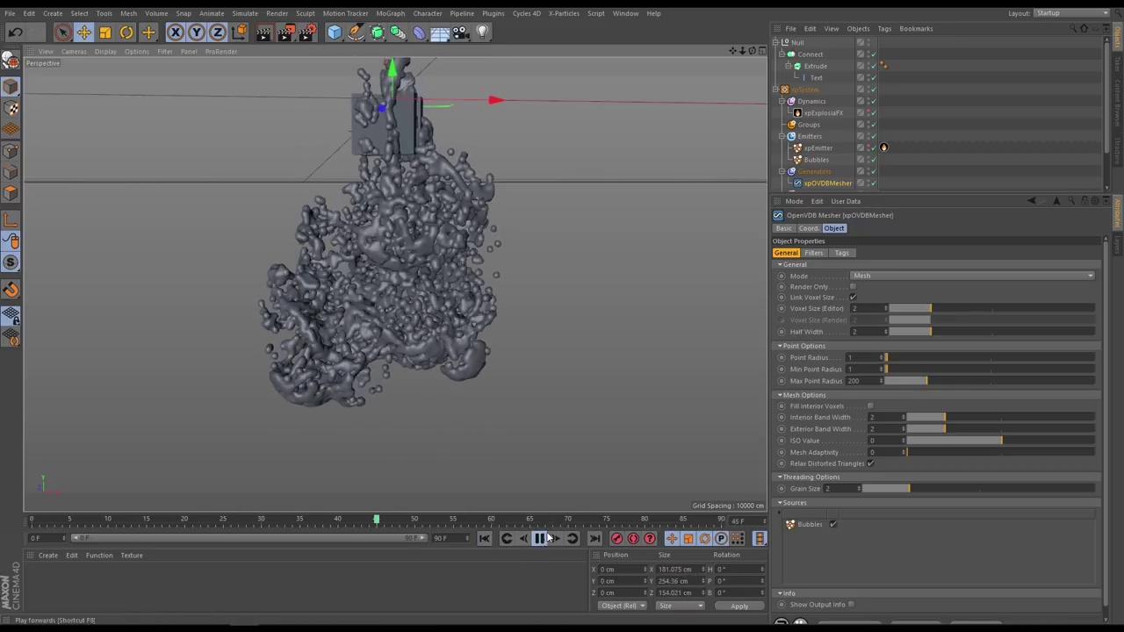
pyautogui.click(539, 539)
# - Hide the Null holding the extruded text and return to the first frame
pyautogui.click(868, 46)
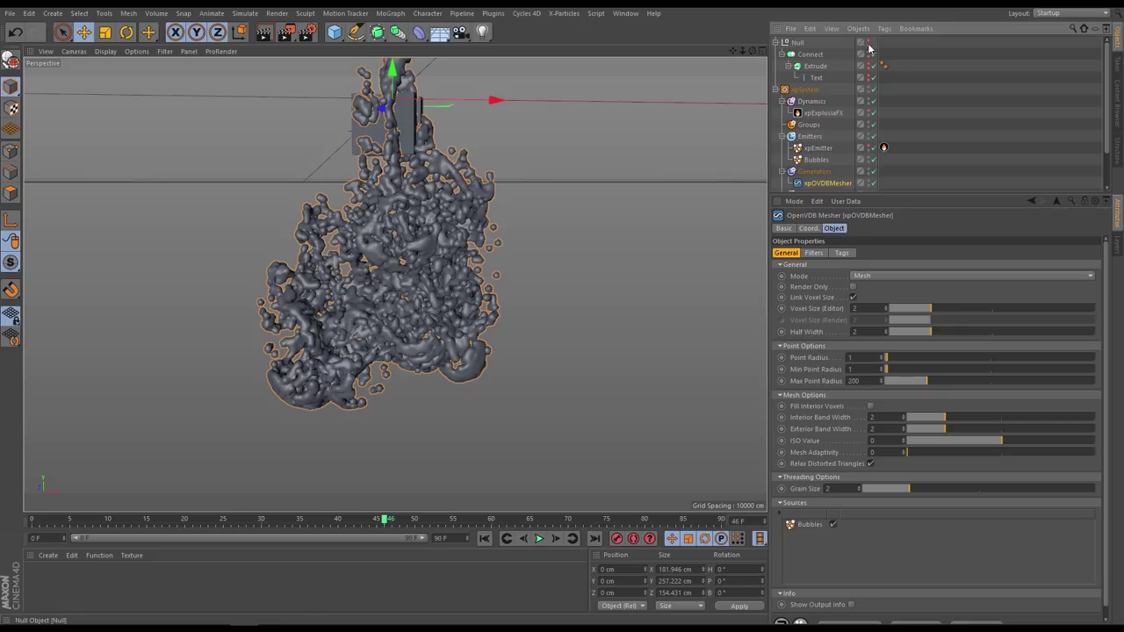
pyautogui.click(485, 539)
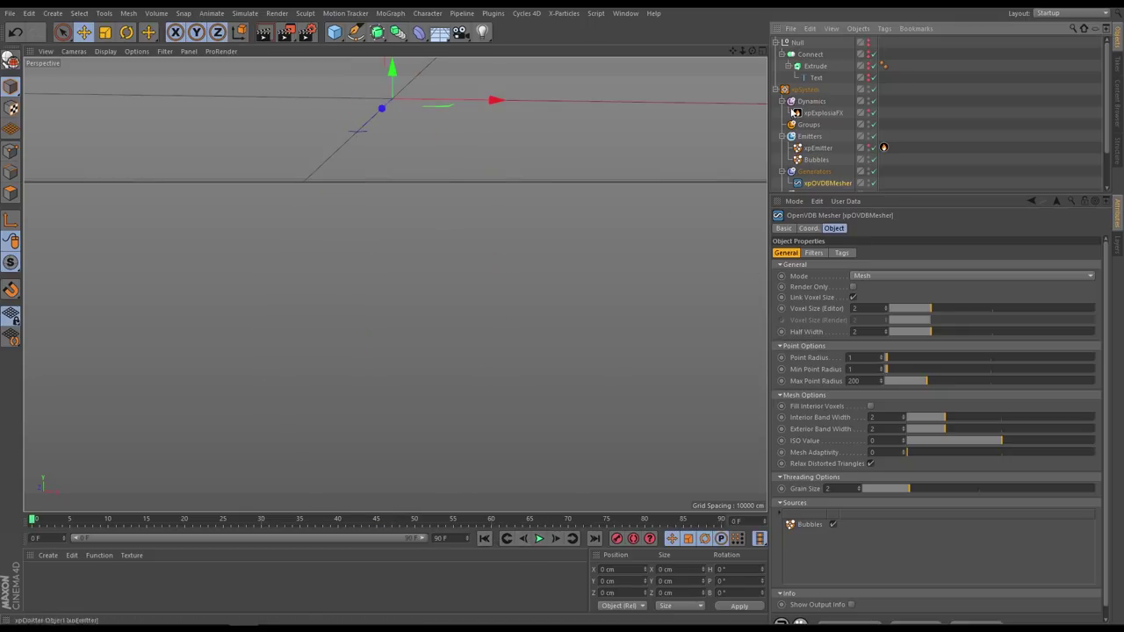
# - Collapse the xpSystem and Null hierarchies and play the simulation, stopping at frame 55
pyautogui.click(775, 88)
pyautogui.click(775, 42)
pyautogui.click(791, 112)
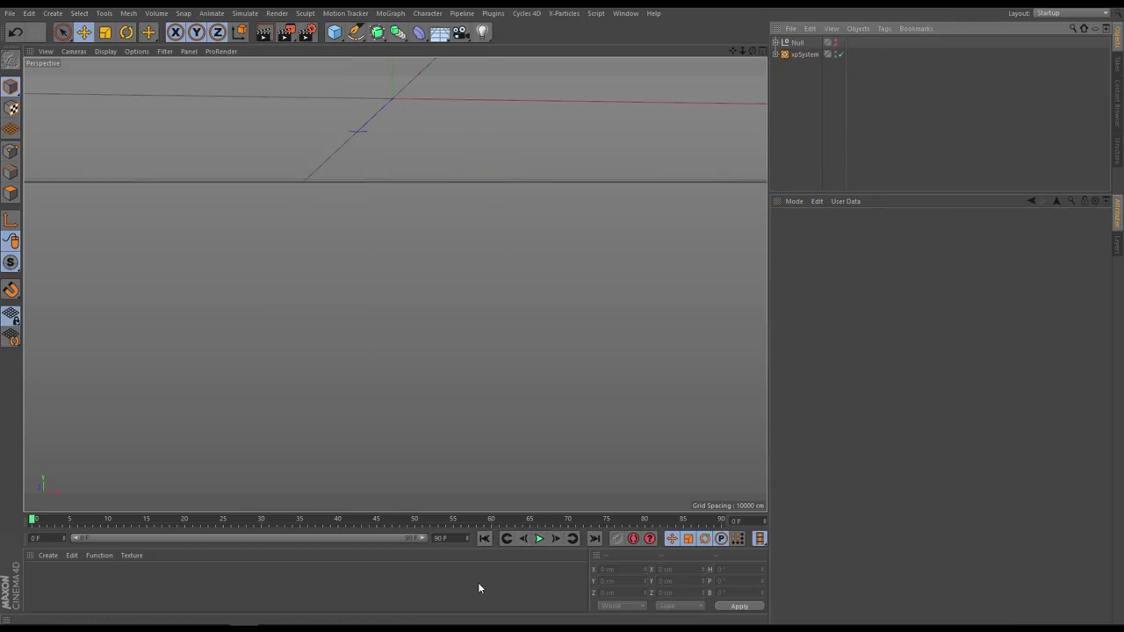
pyautogui.click(540, 539)
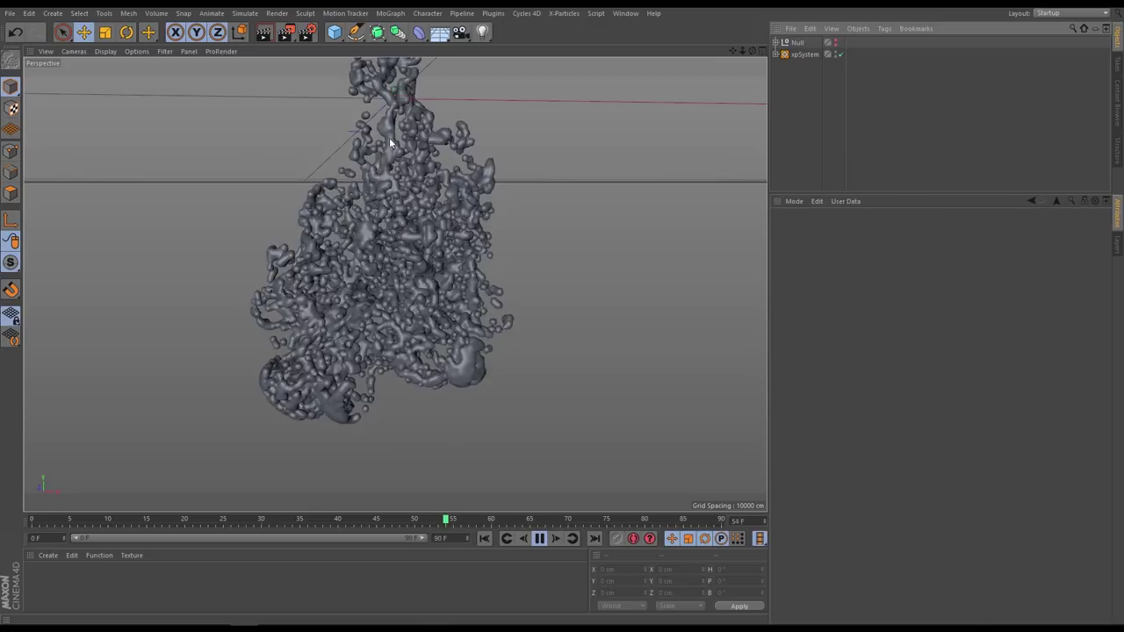
pyautogui.click(540, 539)
# - Expand the xpSystem hierarchy and add an xpCache object to its Other Objects folder
pyautogui.click(776, 55)
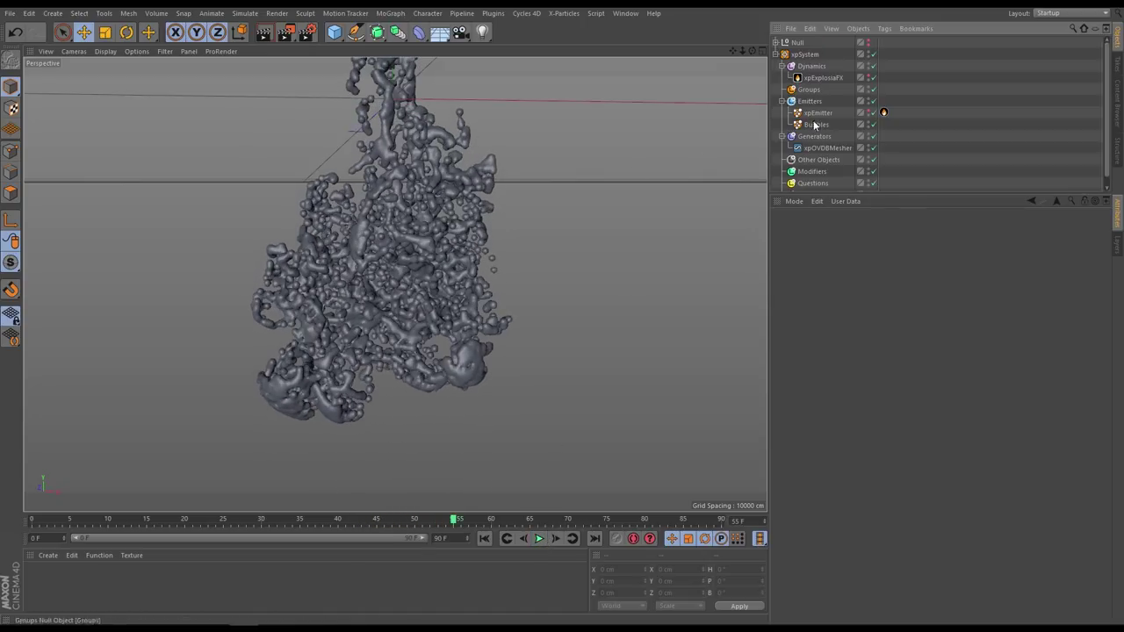
pyautogui.moveTo(943, 193); pyautogui.dragTo(946, 433)
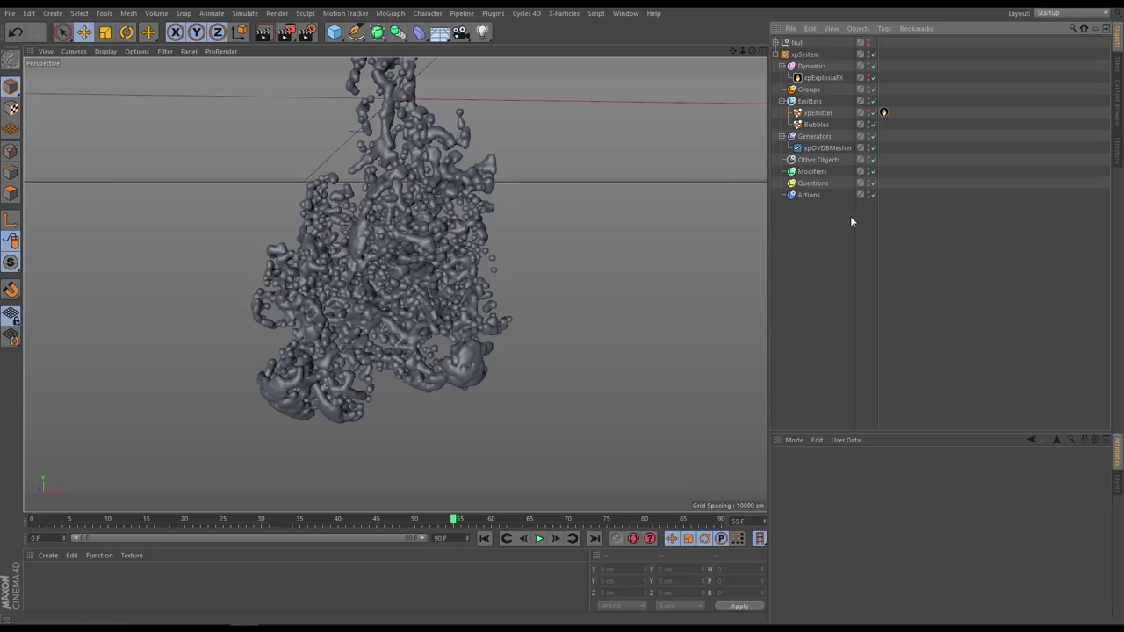
pyautogui.click(823, 163)
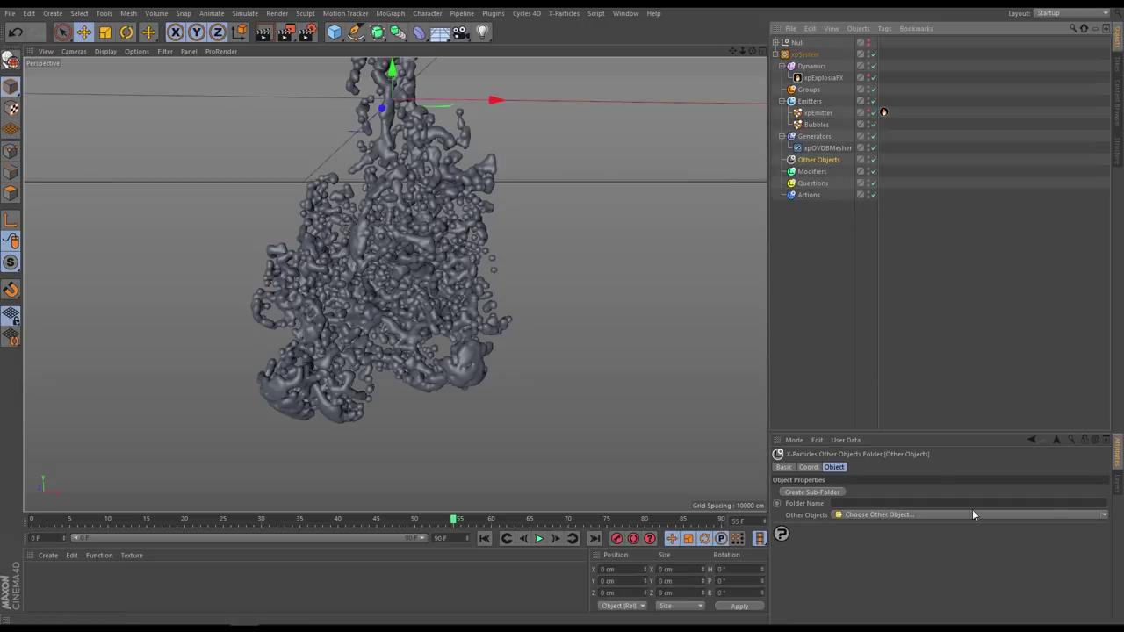
pyautogui.click(1103, 516)
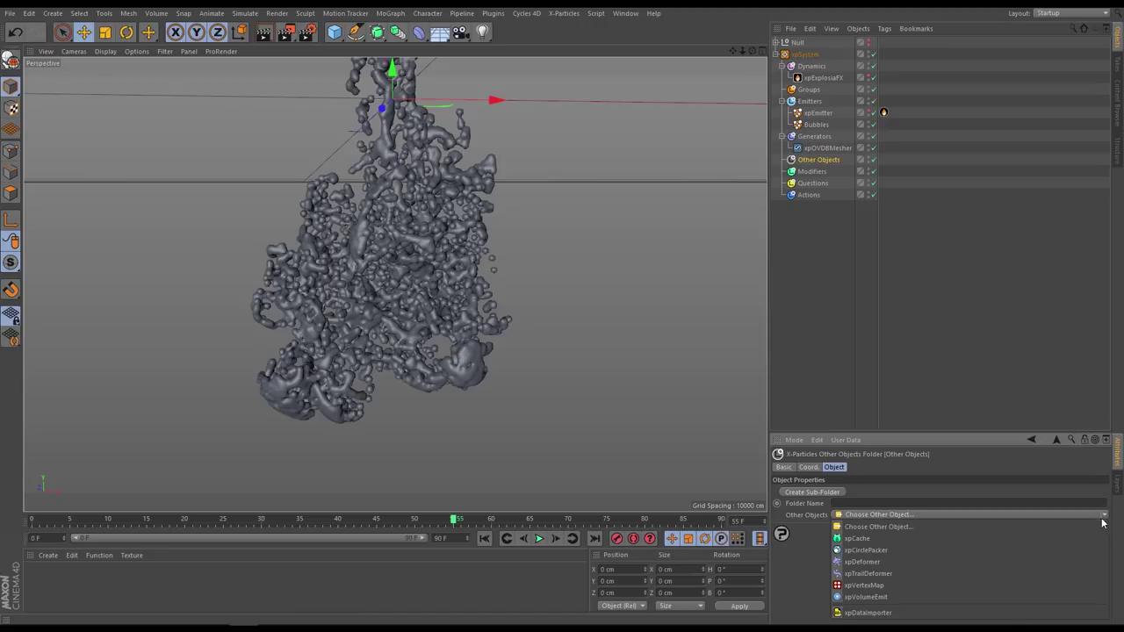
pyautogui.click(974, 538)
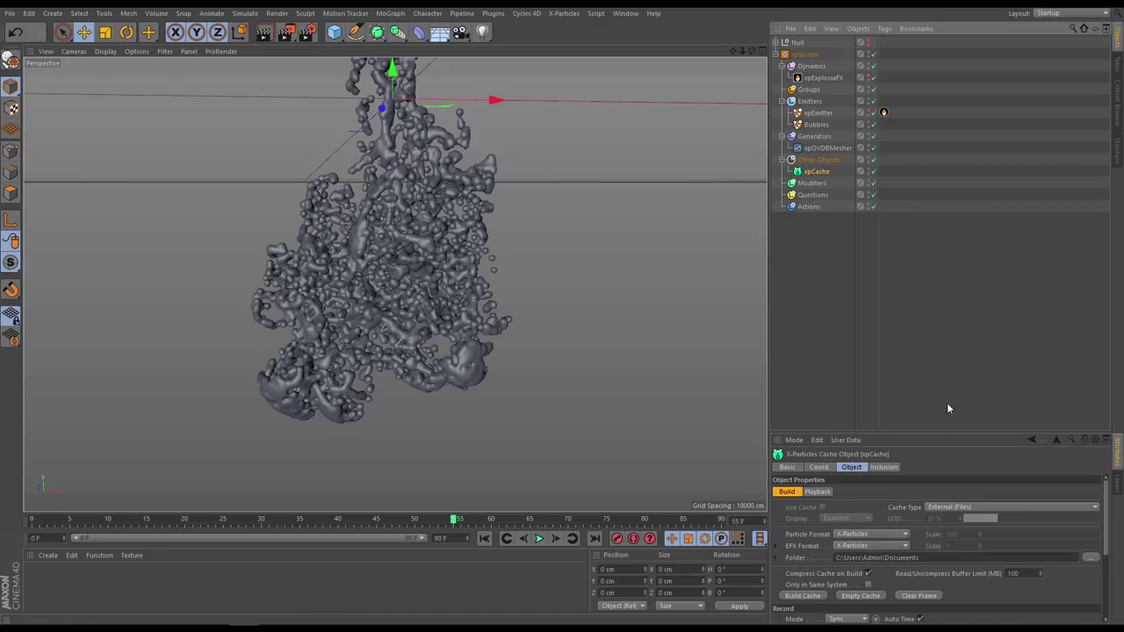
# - Set the xpCache's cache type to Internal (Memory) and build the cache from the first frame
pyautogui.moveTo(936, 431); pyautogui.dragTo(966, 229)
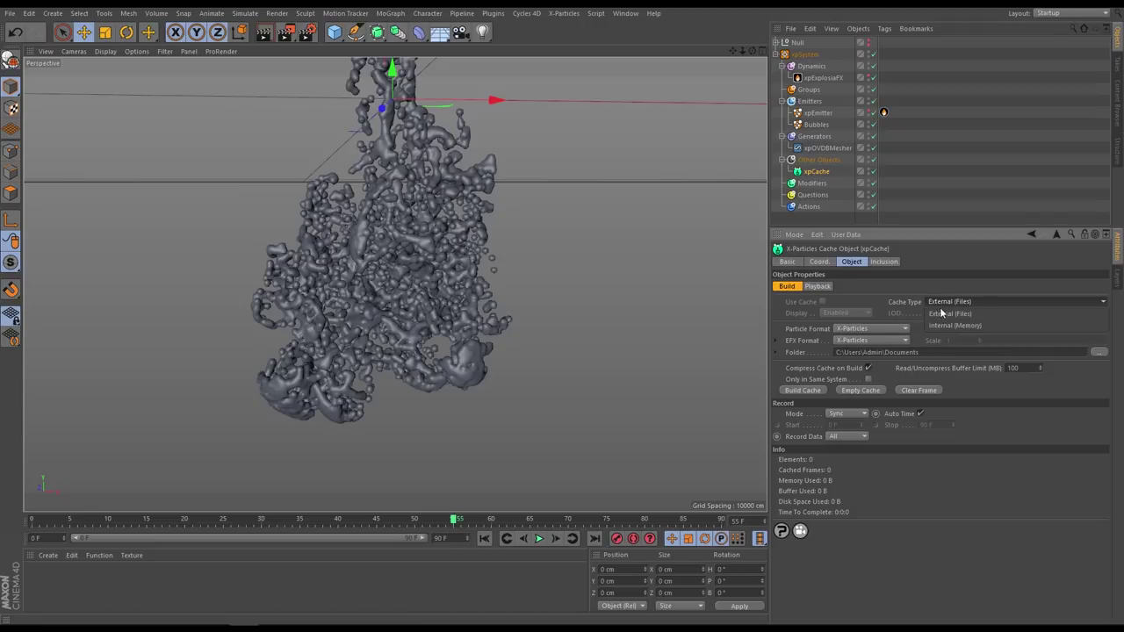
pyautogui.click(939, 303)
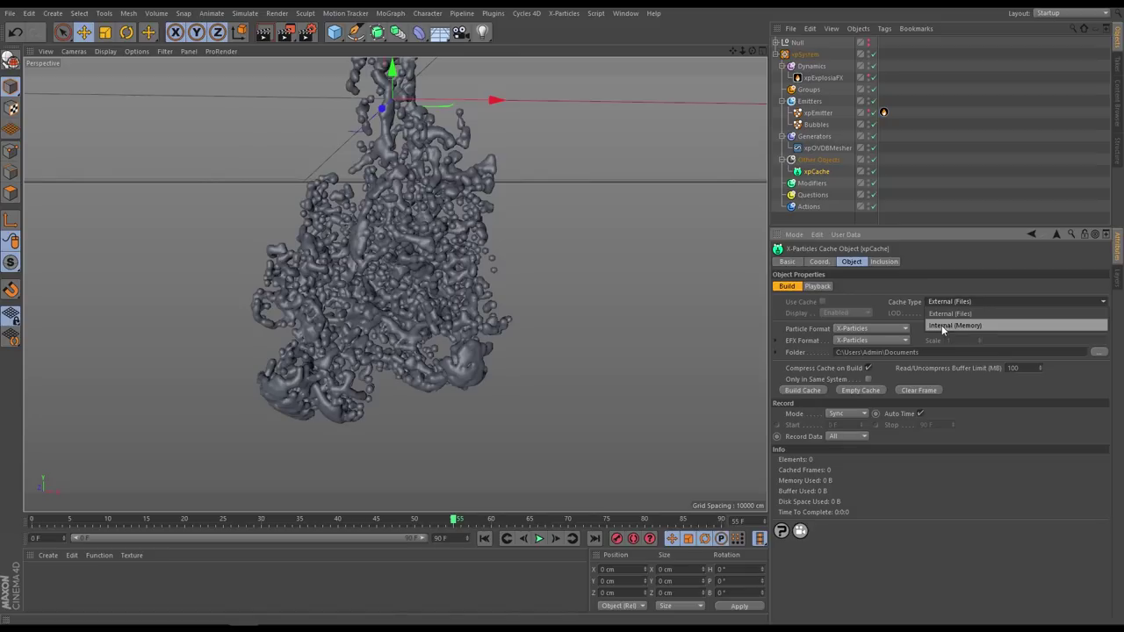
pyautogui.click(942, 325)
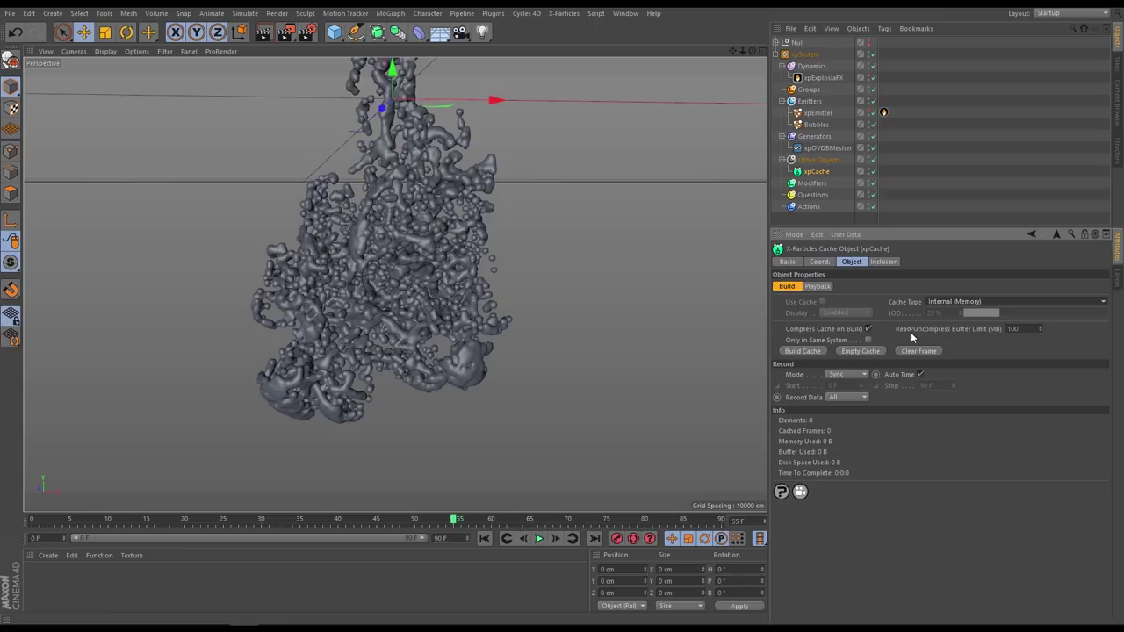
pyautogui.click(485, 538)
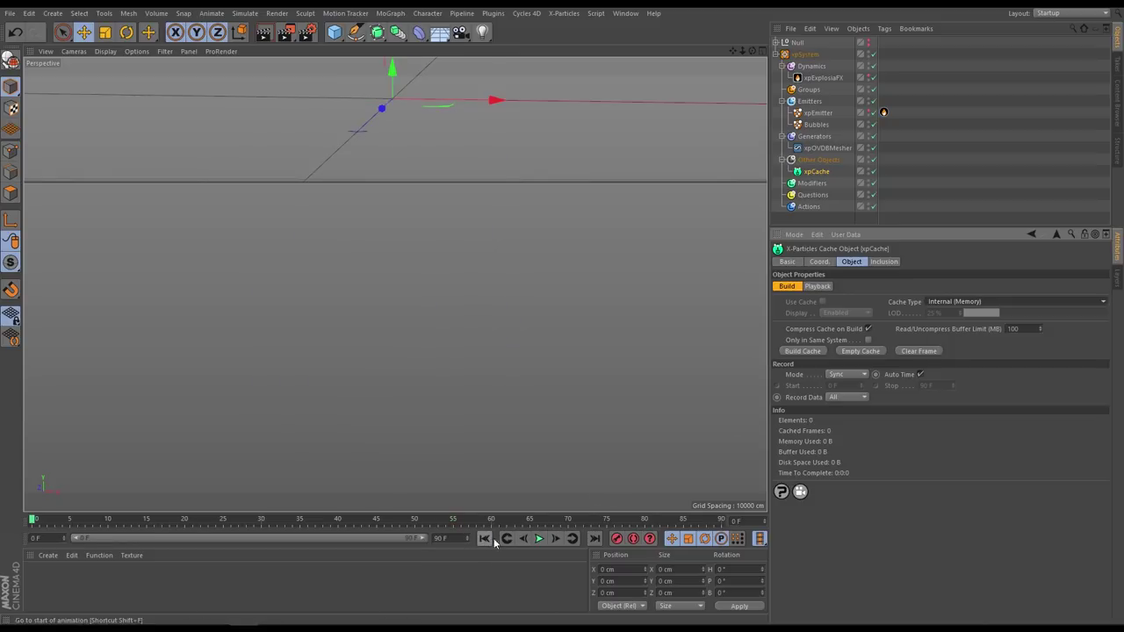
pyautogui.click(803, 350)
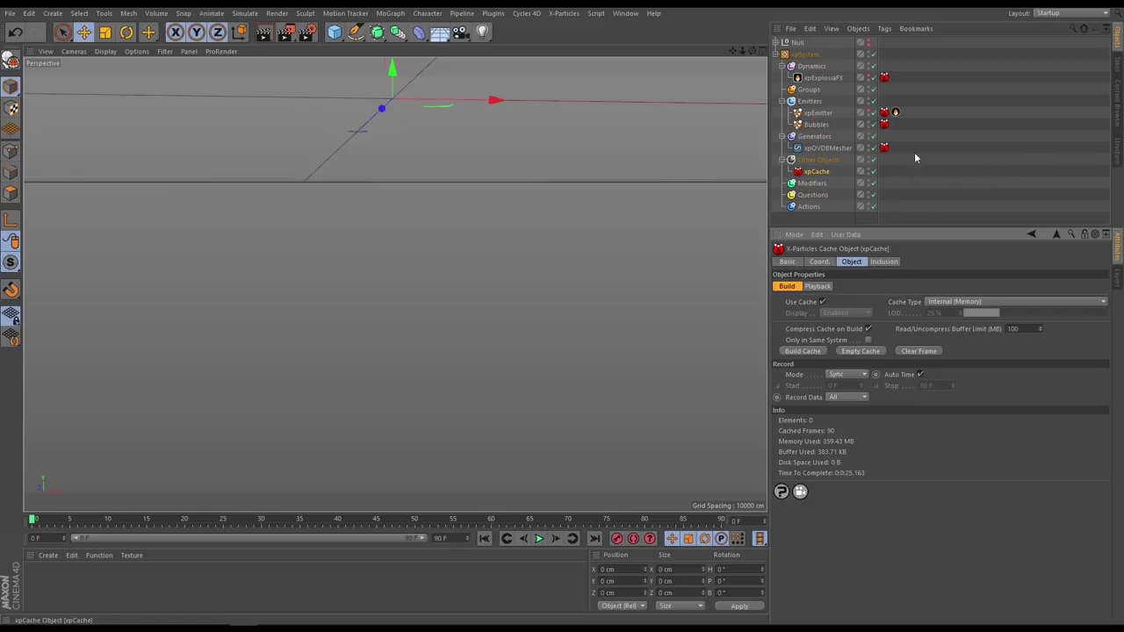
# - Review the Bubbles emitter and xpOVDBMesher settings, and disable the xpExplosiaFX and xpEmitter objects
pyautogui.click(824, 126)
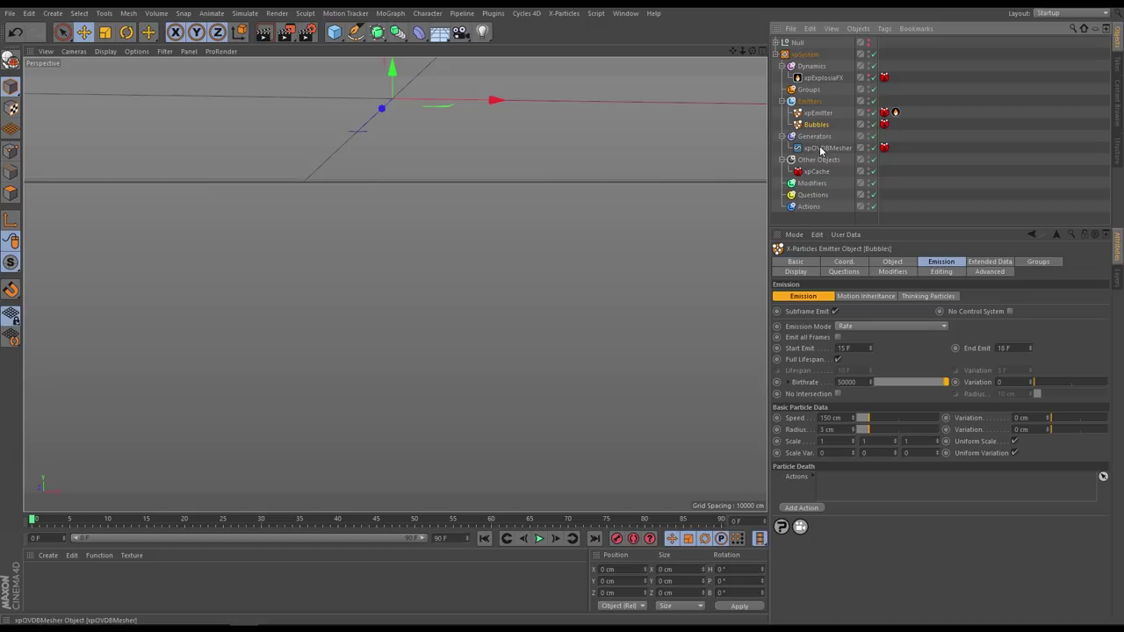
pyautogui.click(823, 149)
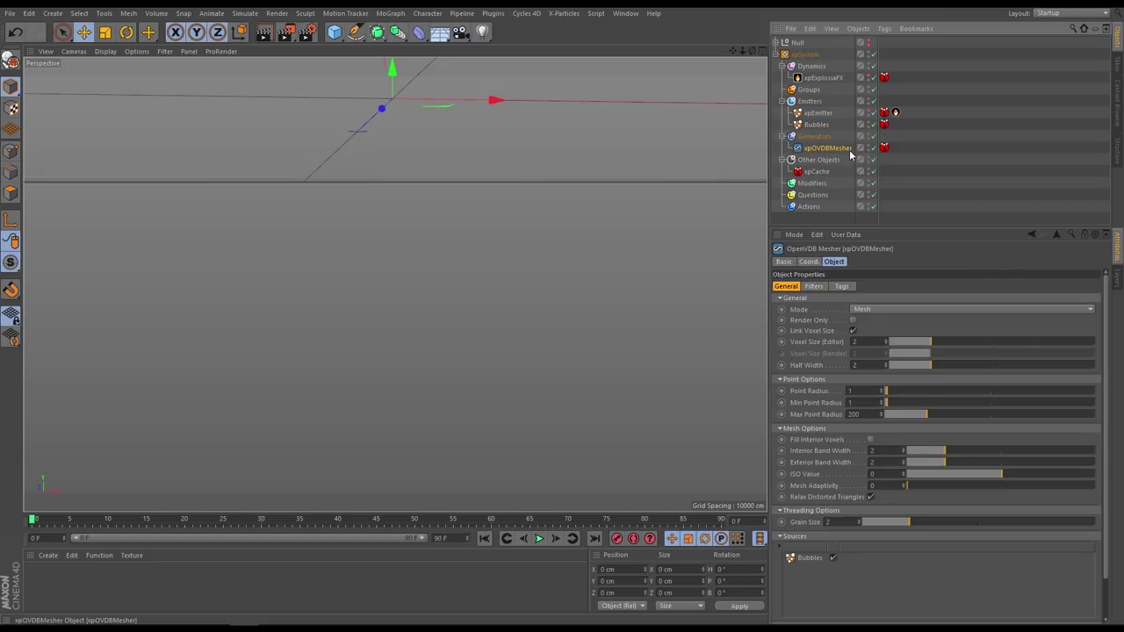
pyautogui.click(872, 78)
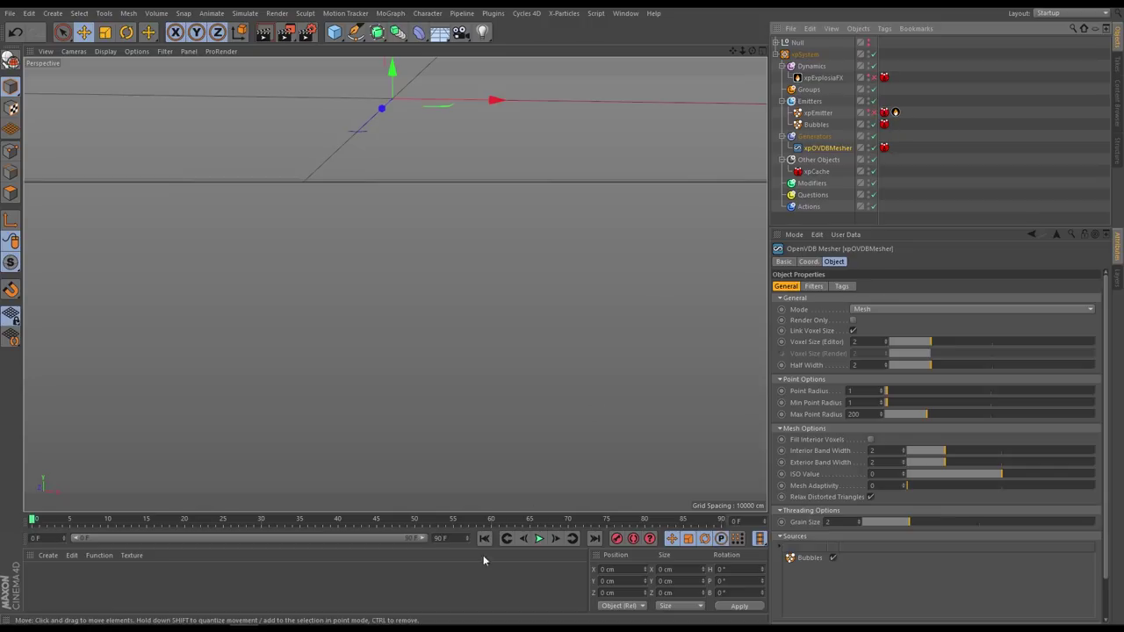
# - Scrub through the timeline and play back the cached mesh animation
pyautogui.moveTo(62, 524); pyautogui.dragTo(212, 532)
pyautogui.click(540, 539)
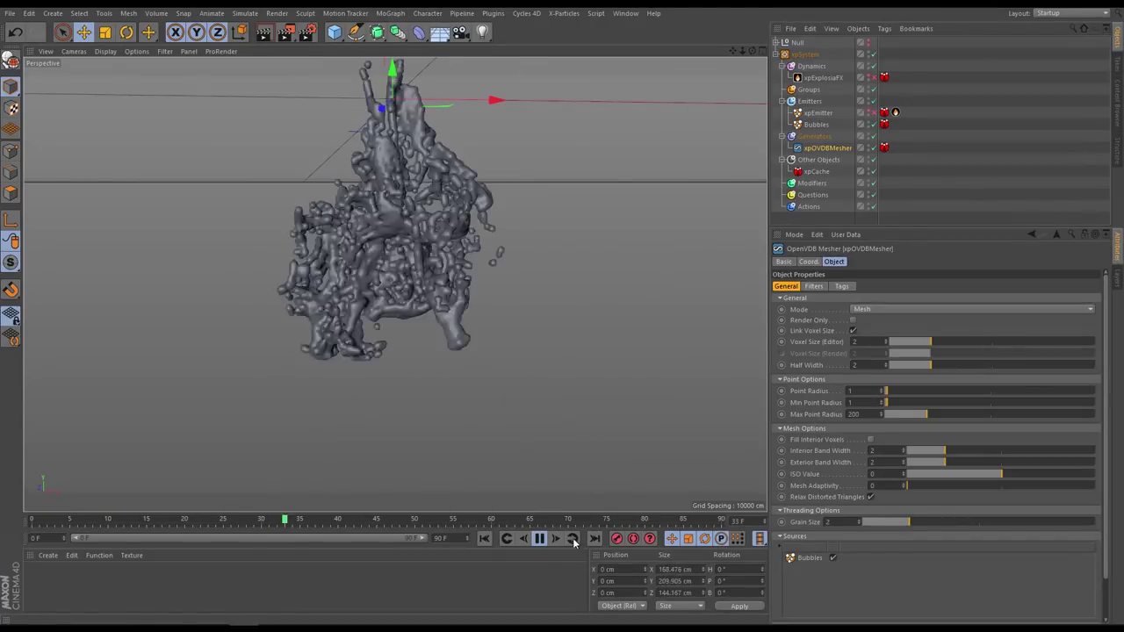
pyautogui.click(539, 540)
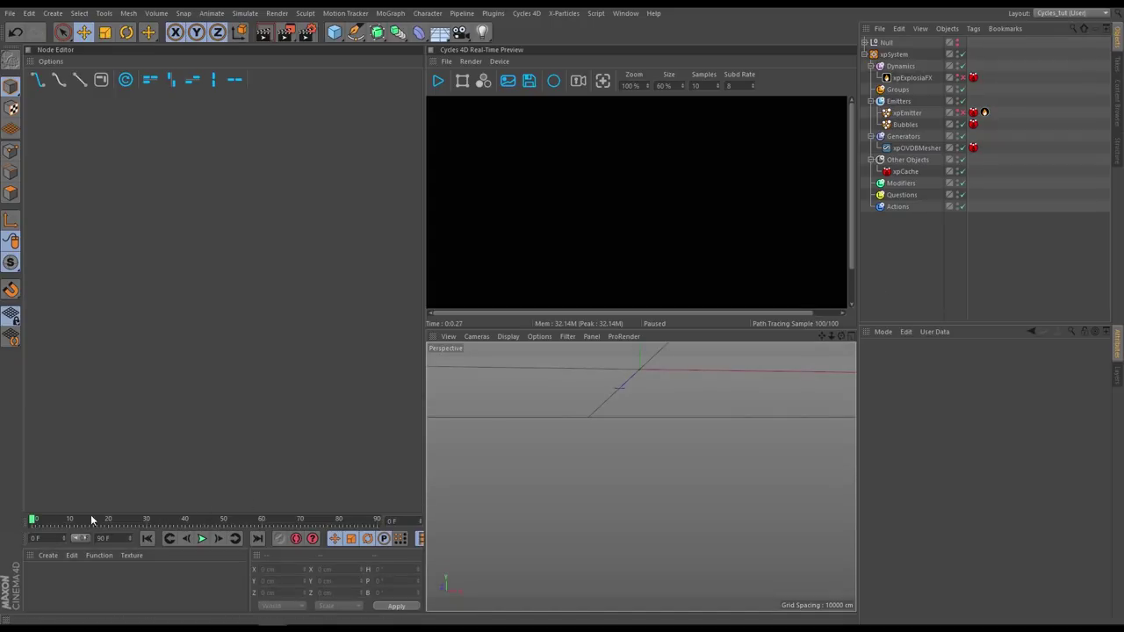
# - Move the timeline to frame 39 and start the Cycles 4D real-time preview, restarting it once
pyautogui.moveTo(31, 520); pyautogui.dragTo(182, 522)
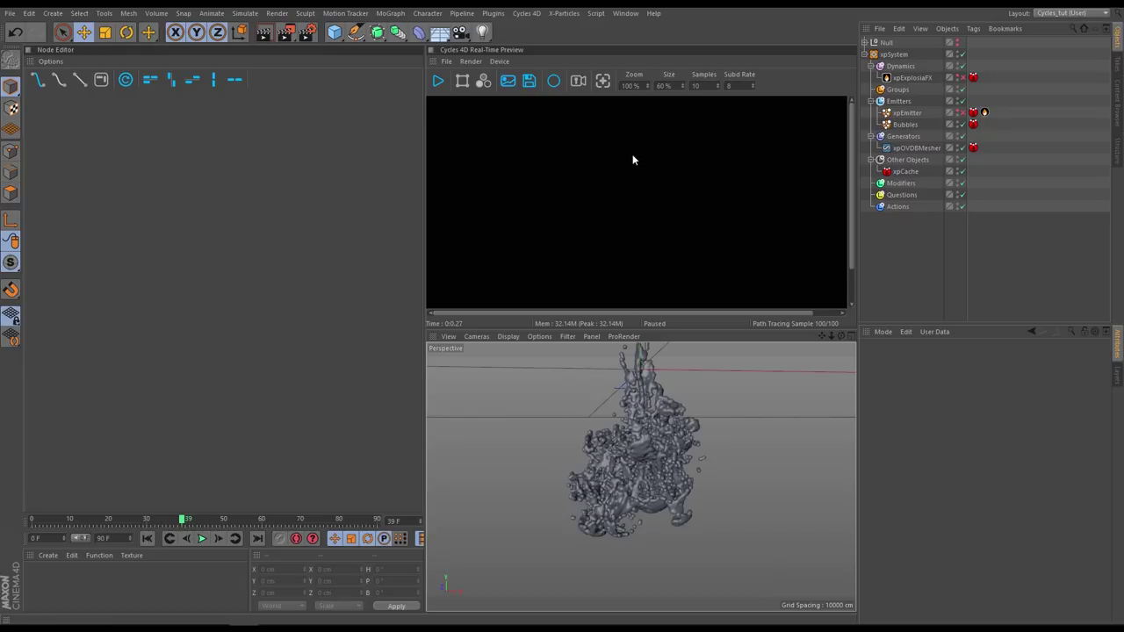
pyautogui.click(438, 81)
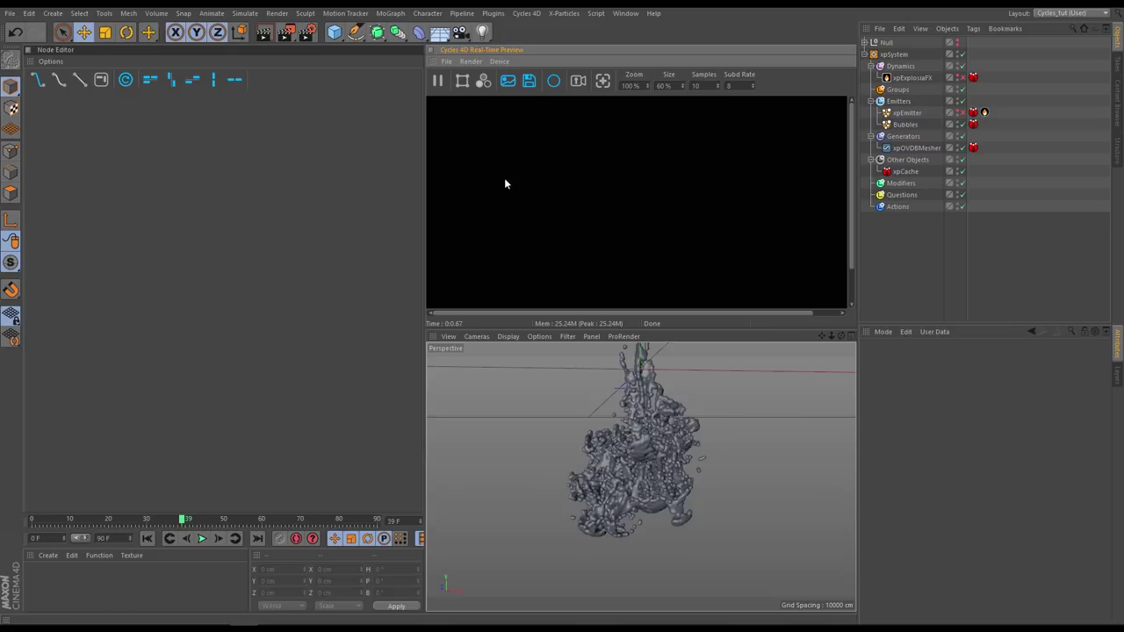
pyautogui.click(438, 81)
pyautogui.click(438, 80)
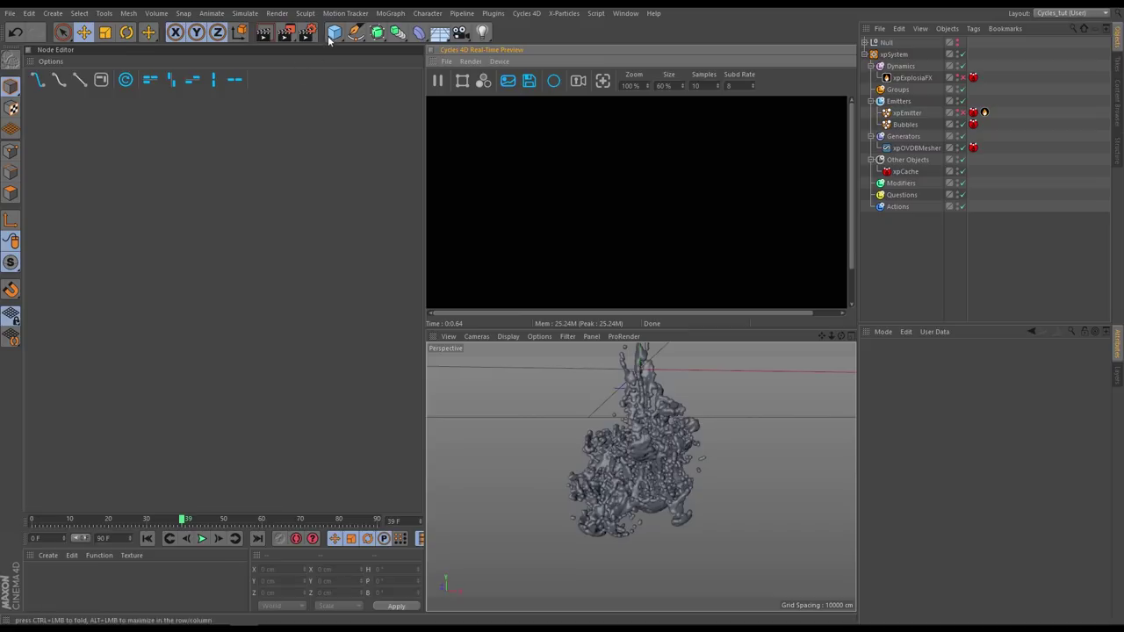
# - Add a Plane to the scene, create a Cycles 4D Emission surface material, and space its node away from the Output node
pyautogui.moveTo(334, 31); pyautogui.dragTo(439, 77)
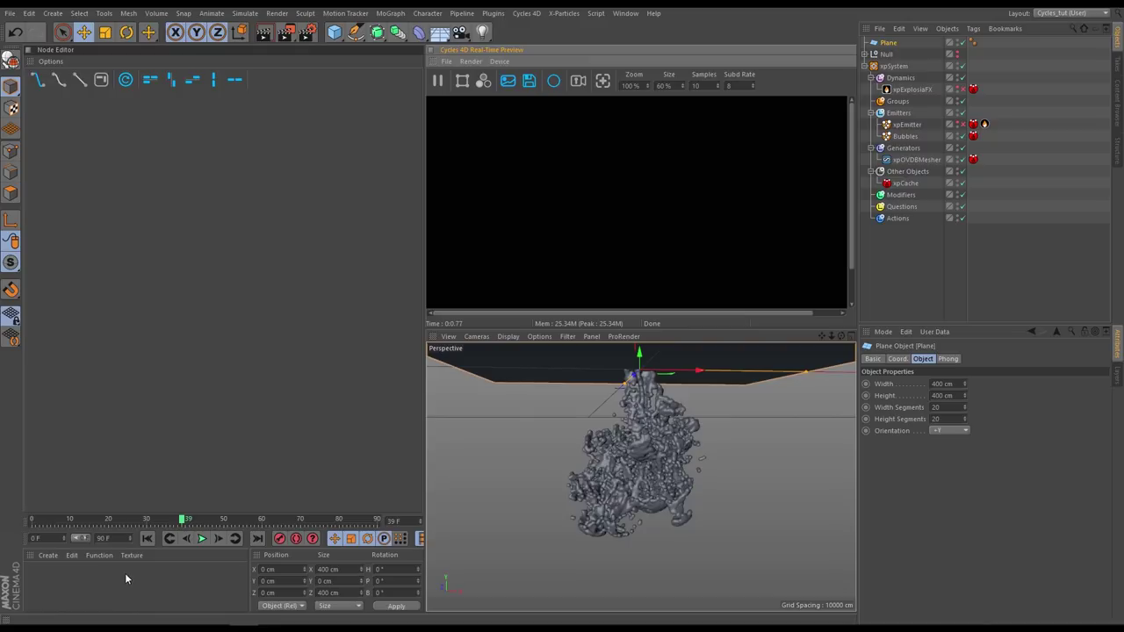
pyautogui.click(49, 556)
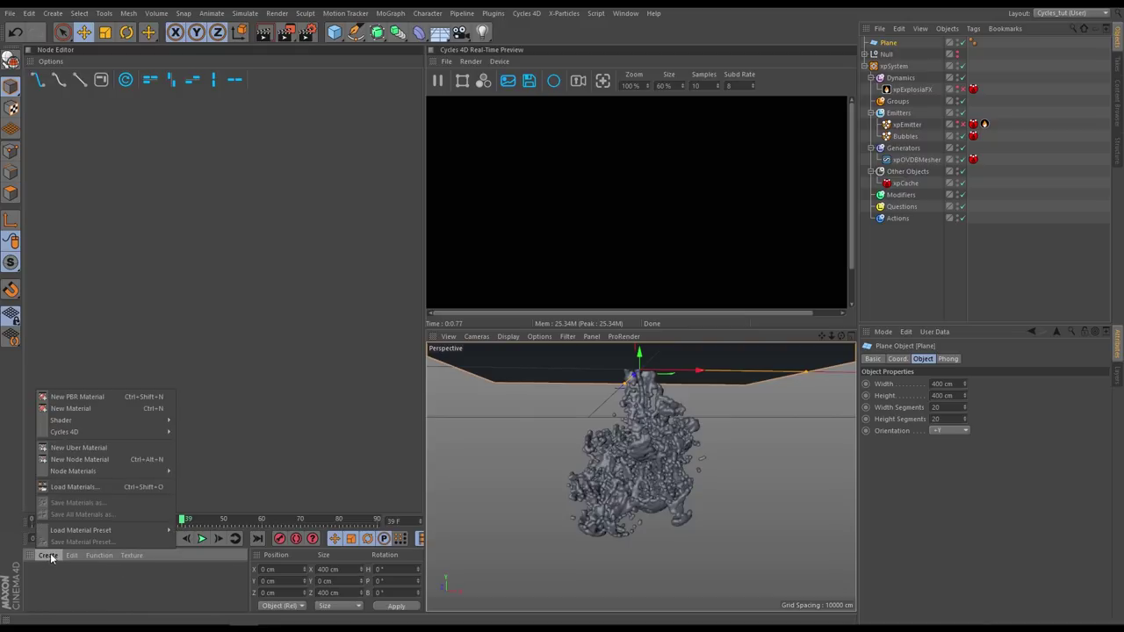
pyautogui.moveTo(95, 431)
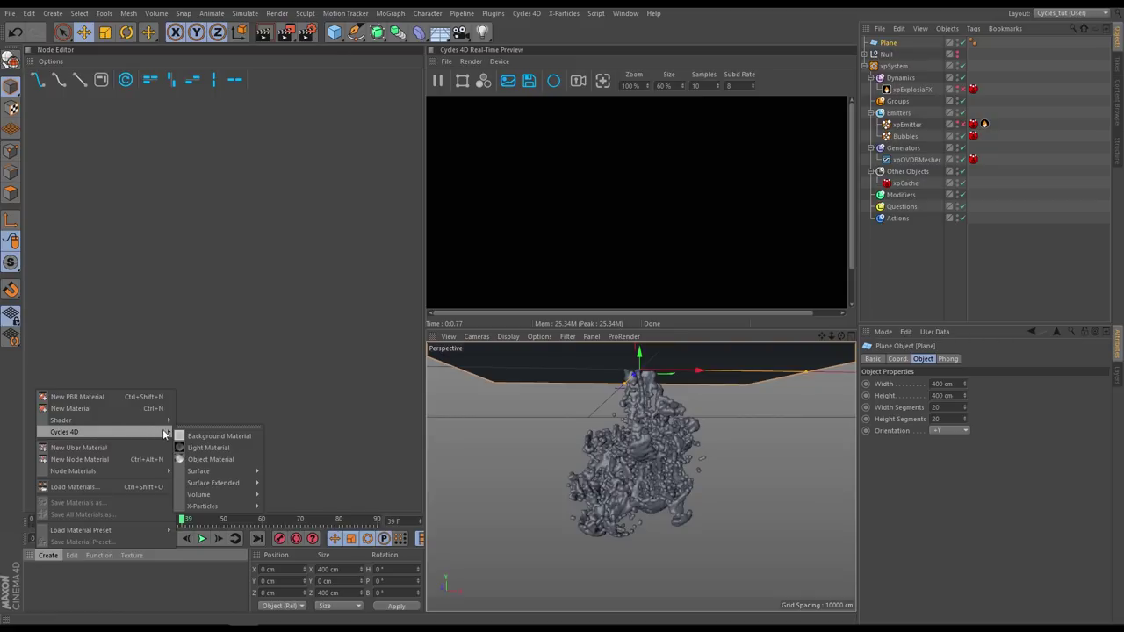
pyautogui.moveTo(204, 473)
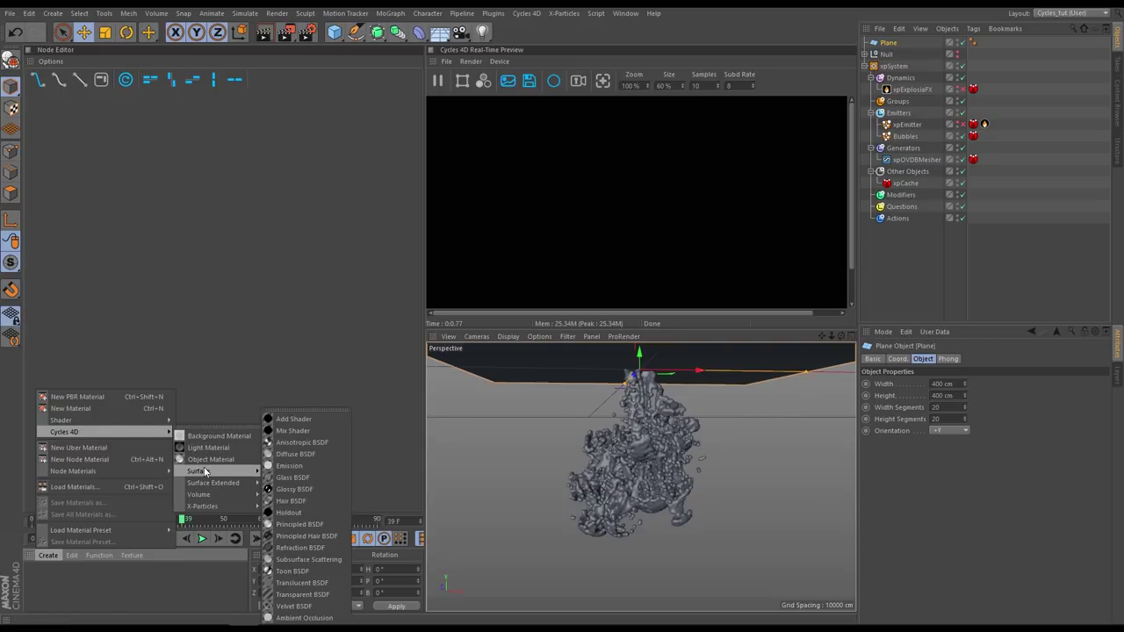
pyautogui.click(296, 467)
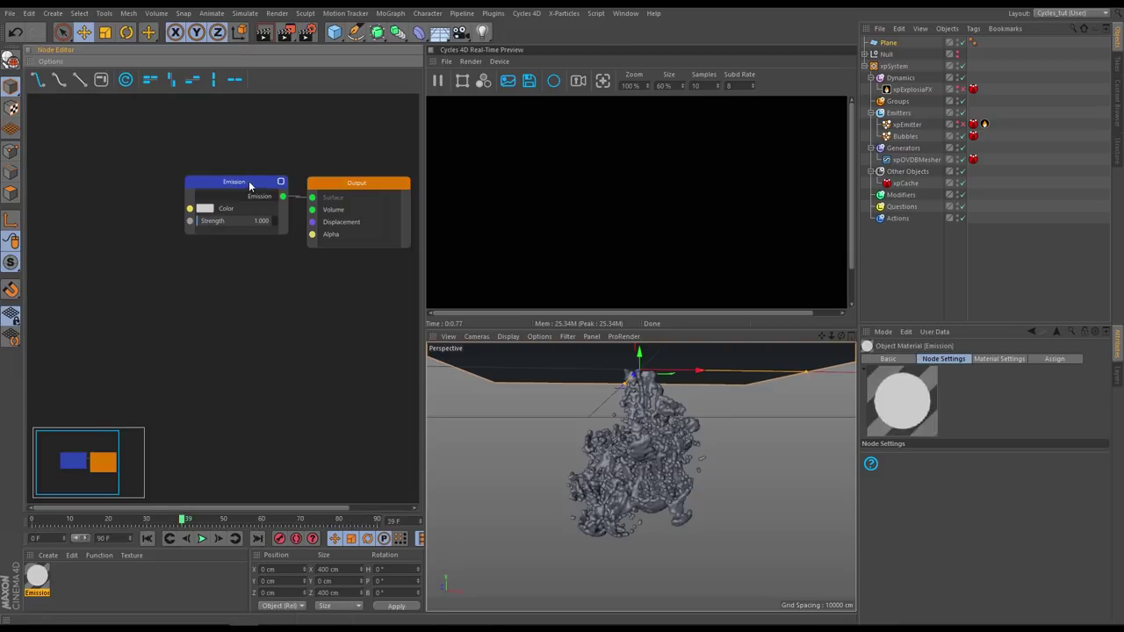
pyautogui.moveTo(248, 183); pyautogui.dragTo(114, 162)
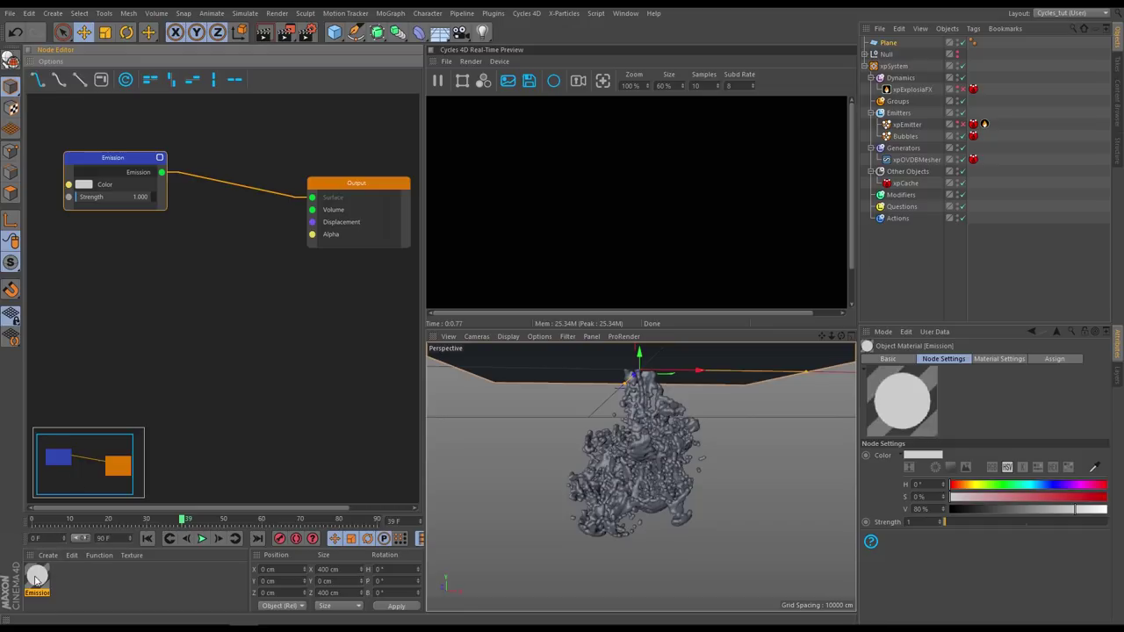
# - Apply the Emission material to the xpOVDBMesher and move its texture tag onto the Plane
pyautogui.moveTo(674, 369); pyautogui.dragTo(914, 164)
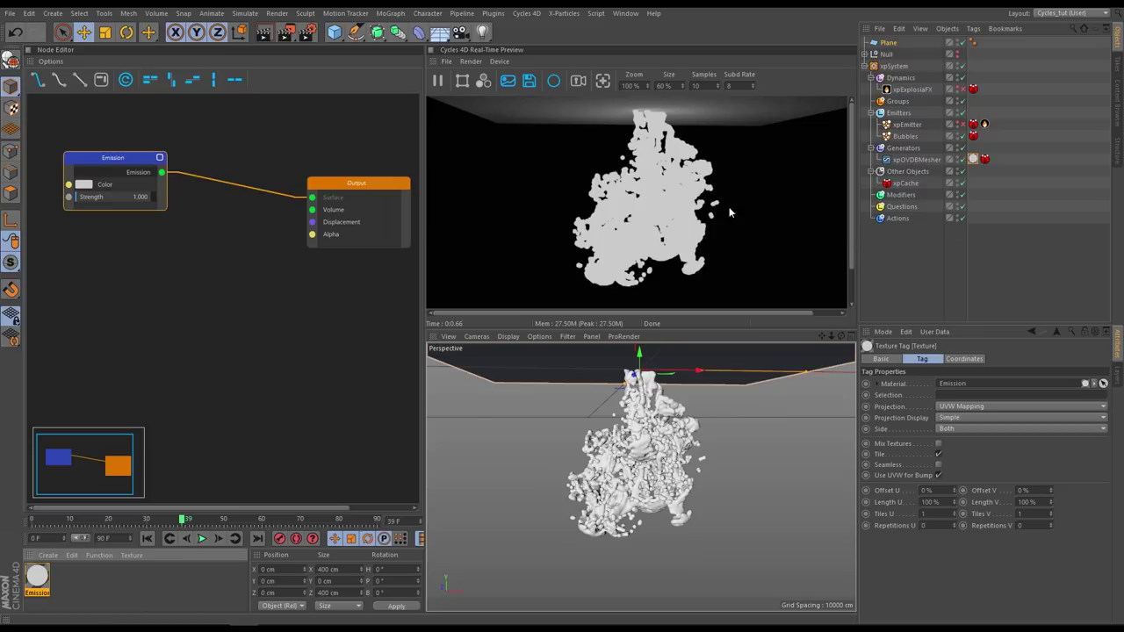
pyautogui.click(975, 159)
pyautogui.moveTo(978, 157); pyautogui.dragTo(890, 43)
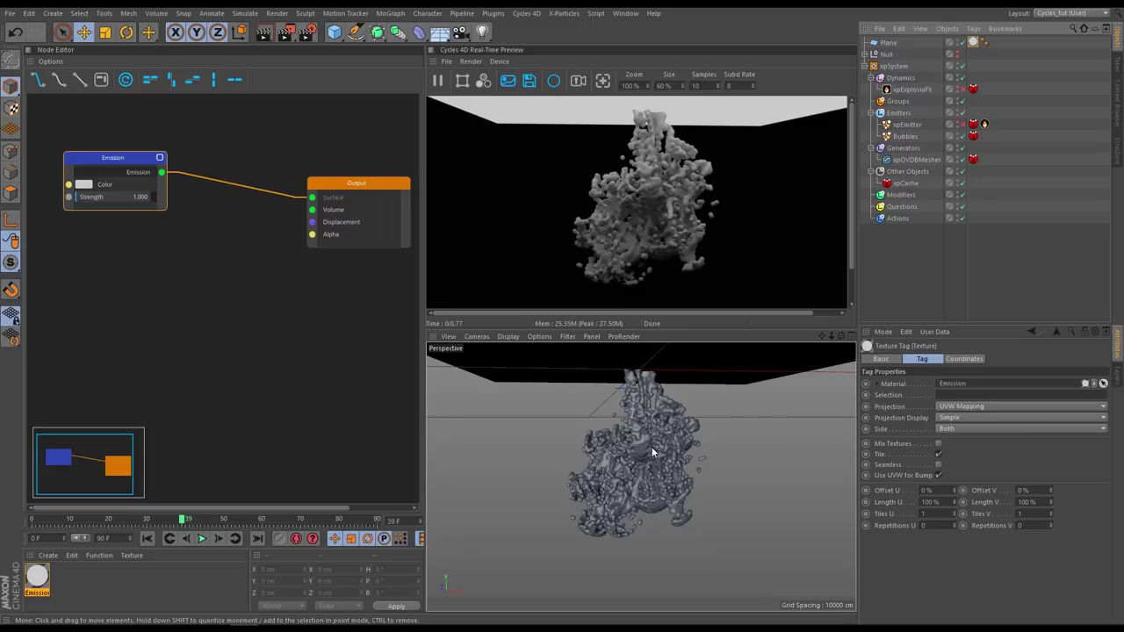
# - Raise the light-emitting Plane above the mesh to a Y position of about 133 cm
pyautogui.click(567, 359)
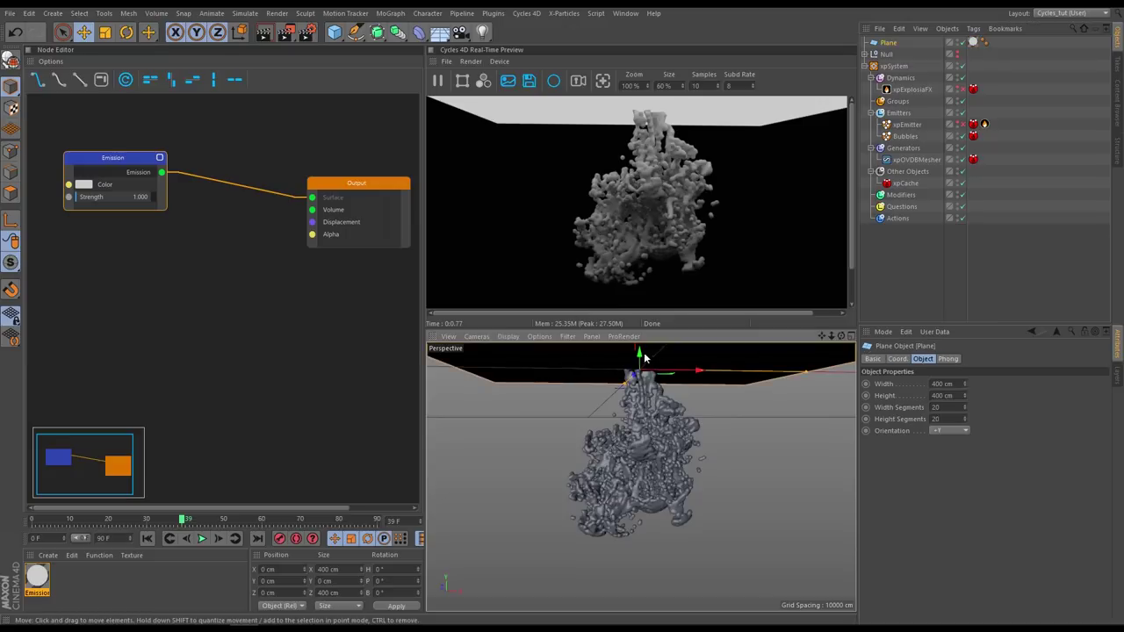
pyautogui.moveTo(641, 354); pyautogui.dragTo(649, 226)
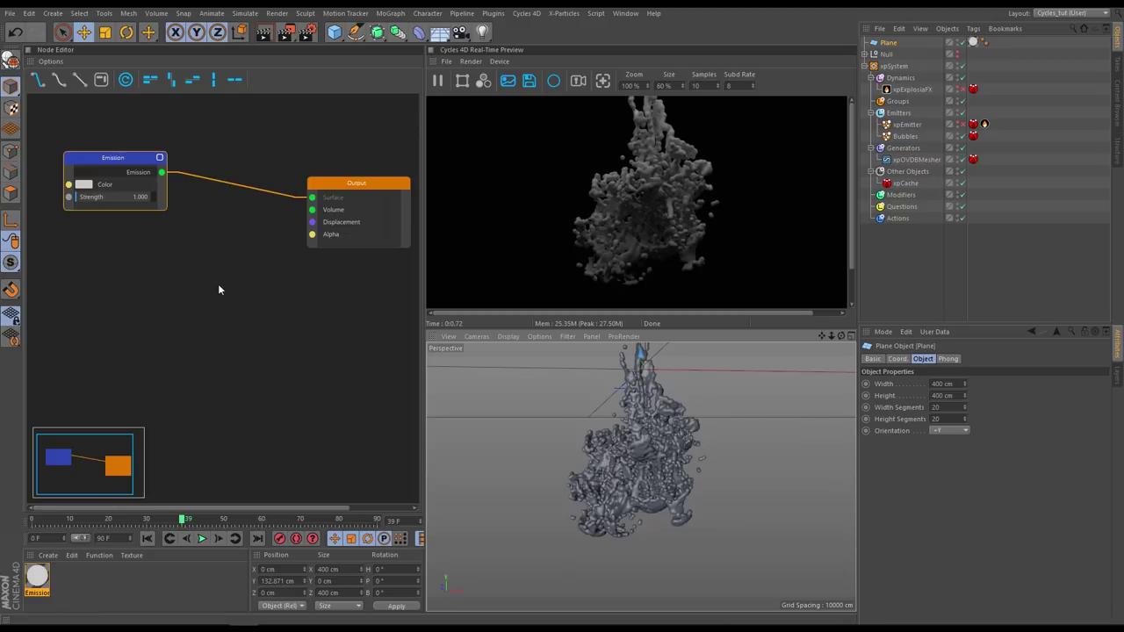
# - Reposition the Emission node and set its colour to cyan with a hue of 189° and saturation of 77%
pyautogui.moveTo(122, 163); pyautogui.dragTo(192, 181)
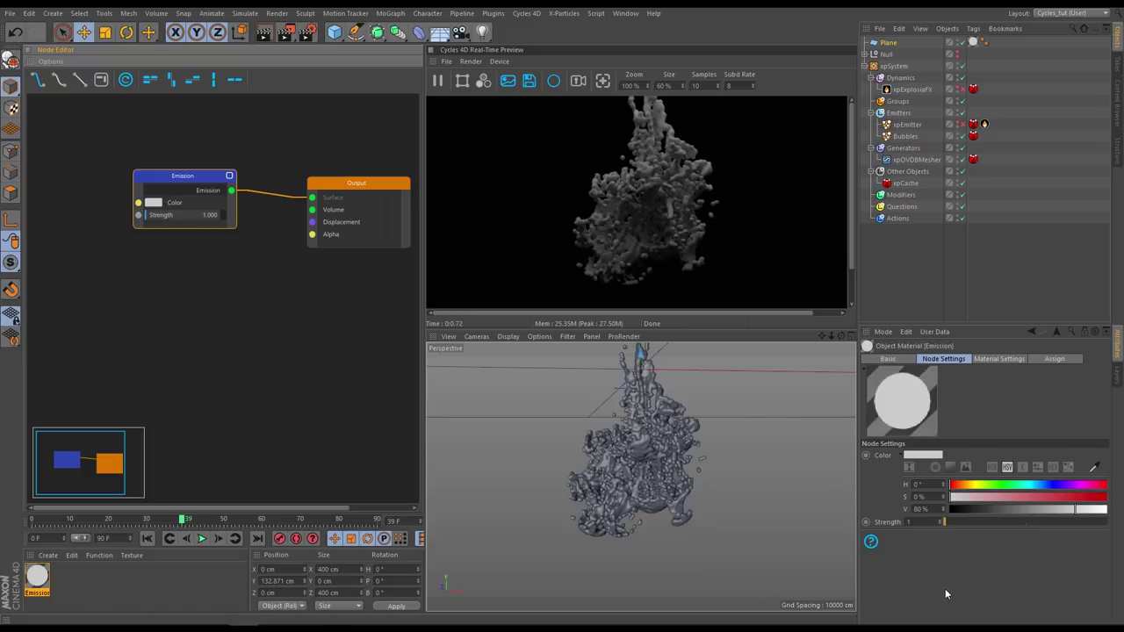
pyautogui.moveTo(184, 175); pyautogui.dragTo(166, 157)
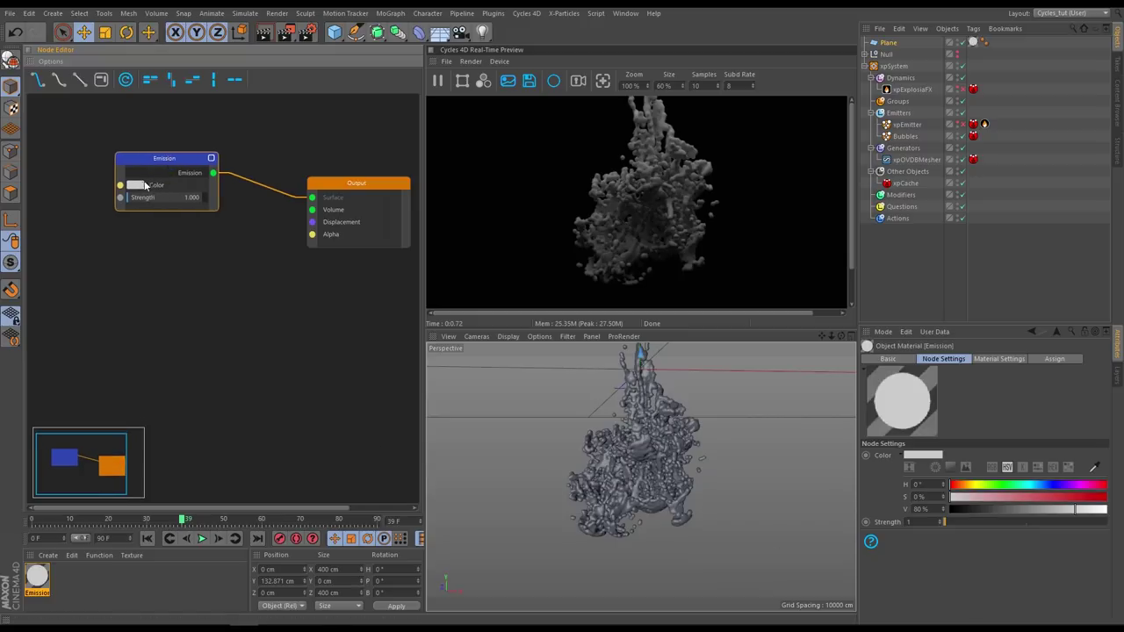
pyautogui.click(135, 185)
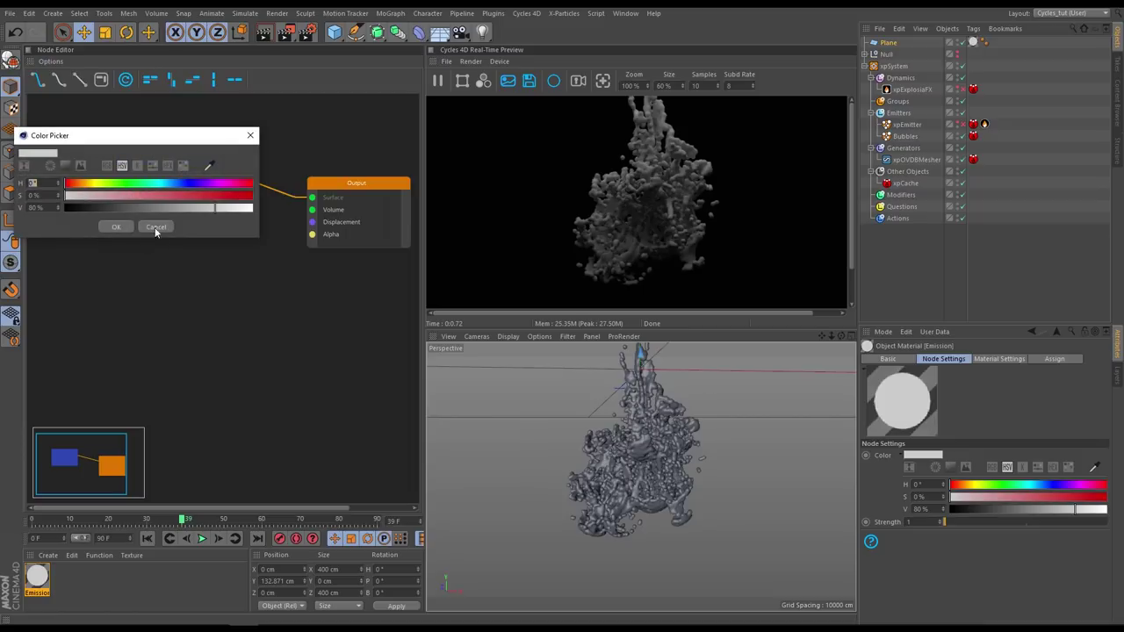
pyautogui.click(155, 228)
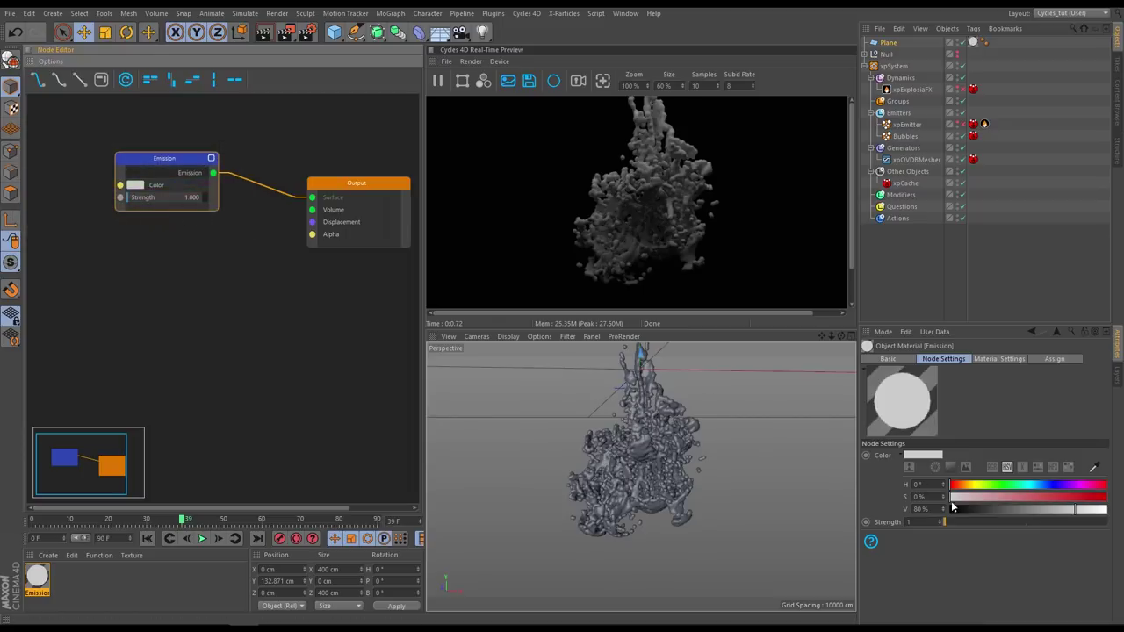
pyautogui.click(1033, 484)
pyautogui.click(1071, 497)
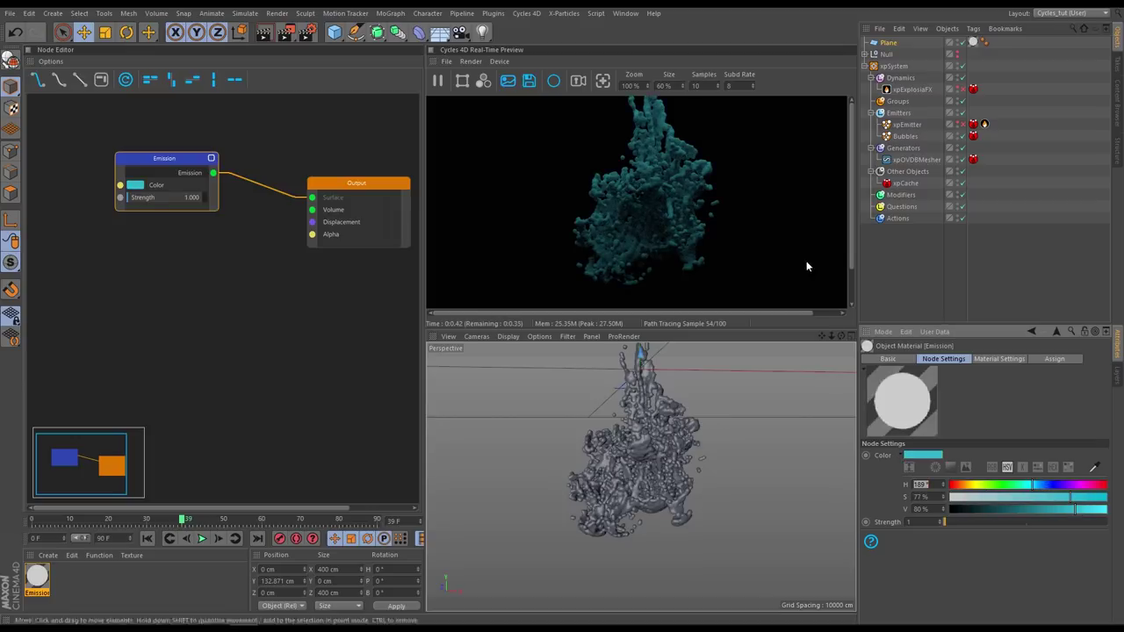
# - Set the Emission colour to white with 0% saturation and 100% value, and its strength to 5
pyautogui.moveTo(1033, 488); pyautogui.dragTo(1084, 488)
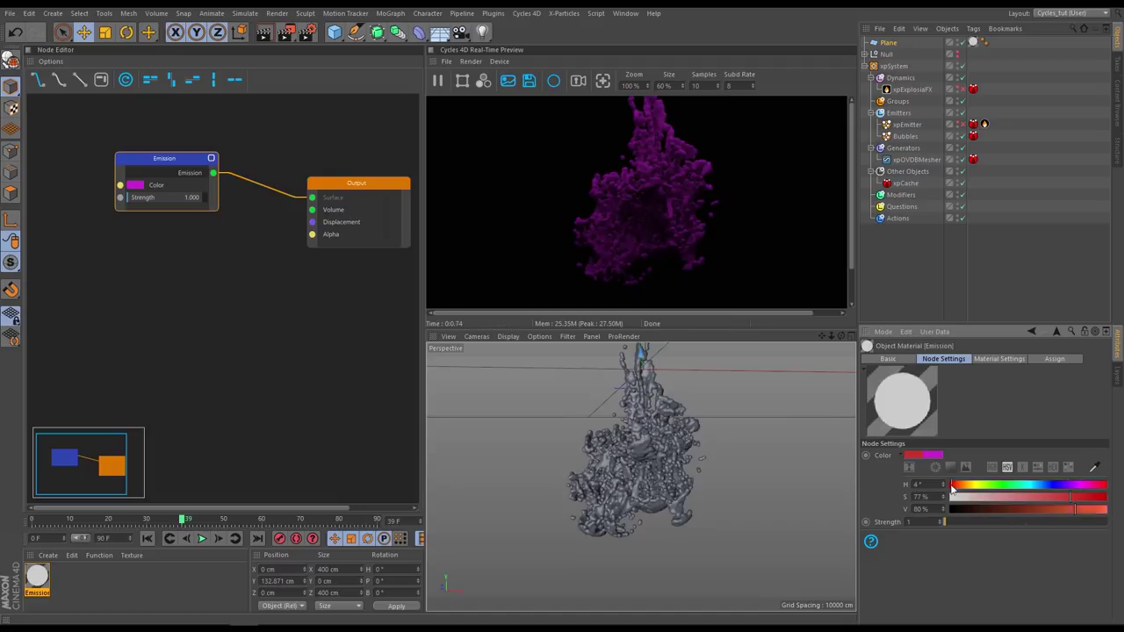
pyautogui.moveTo(943, 485); pyautogui.dragTo(931, 500)
pyautogui.press('Return')
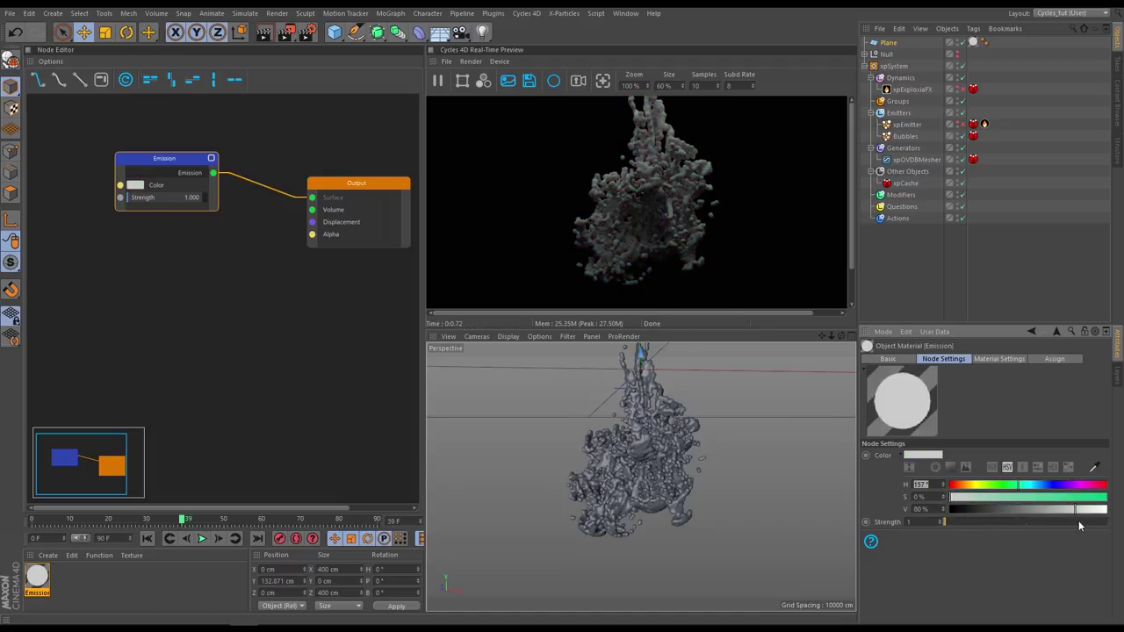
pyautogui.doubleClick(919, 509)
pyautogui.write('100')
pyautogui.press('Return')
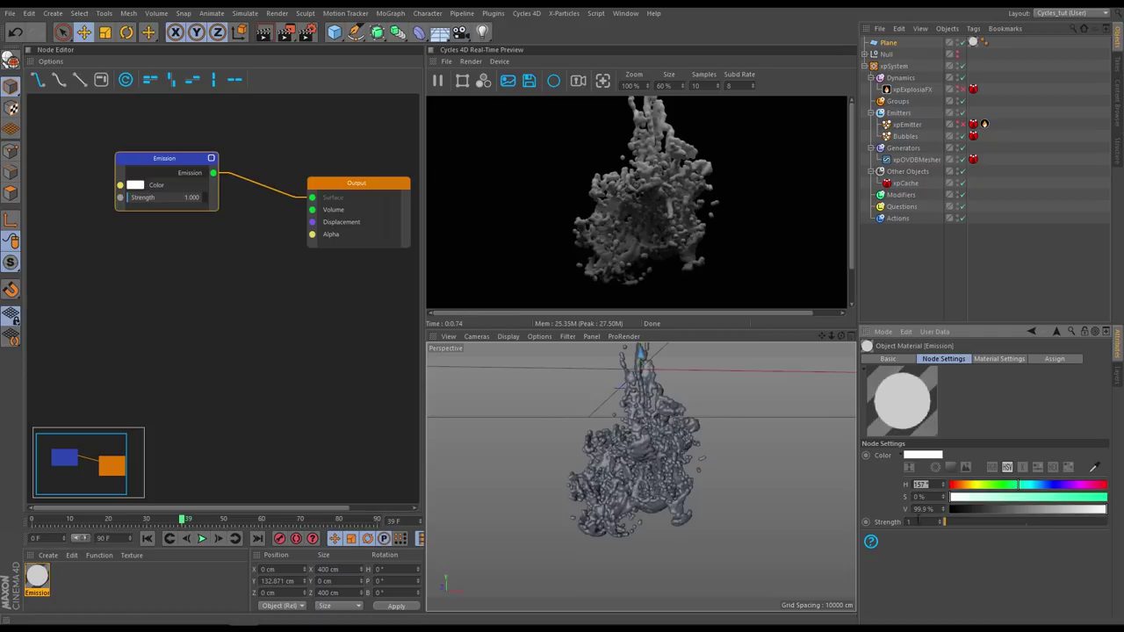
pyautogui.doubleClick(909, 522)
pyautogui.write('5')
pyautogui.press('Return')
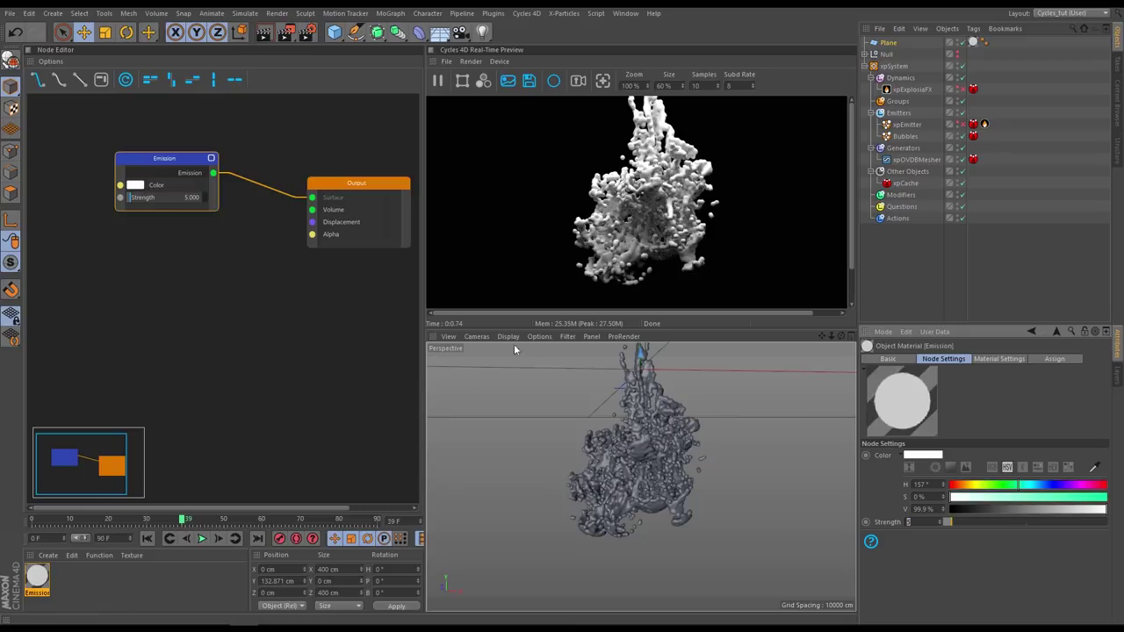
# - Play the cached animation and stop it at frame 47 to check the lit mesh in the real-time preview
pyautogui.click(169, 539)
pyautogui.click(202, 539)
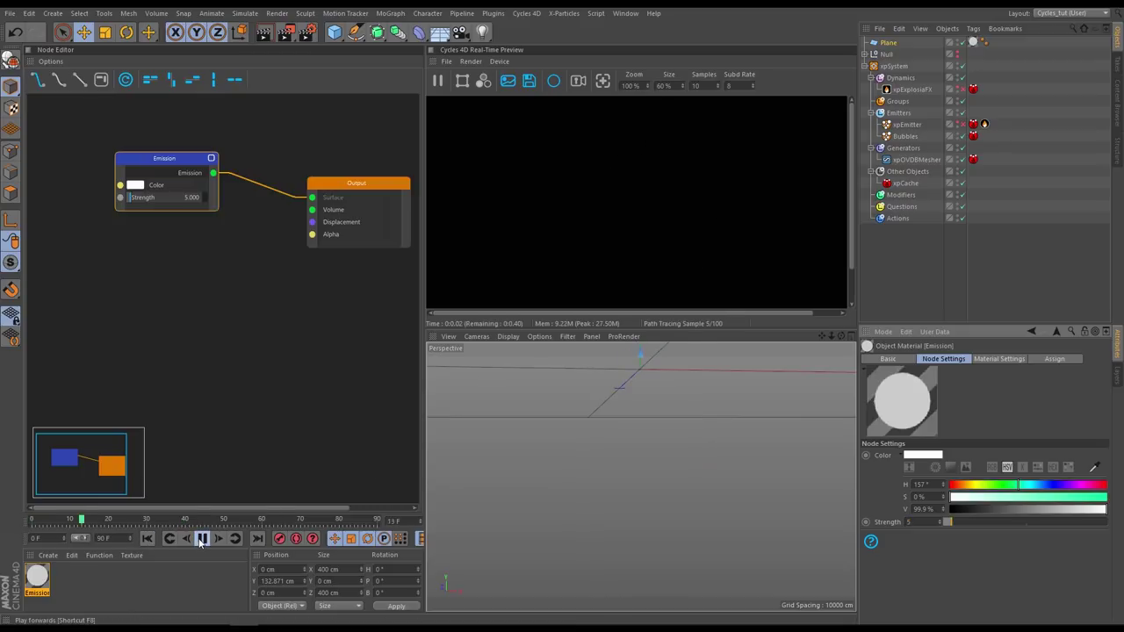
pyautogui.click(202, 539)
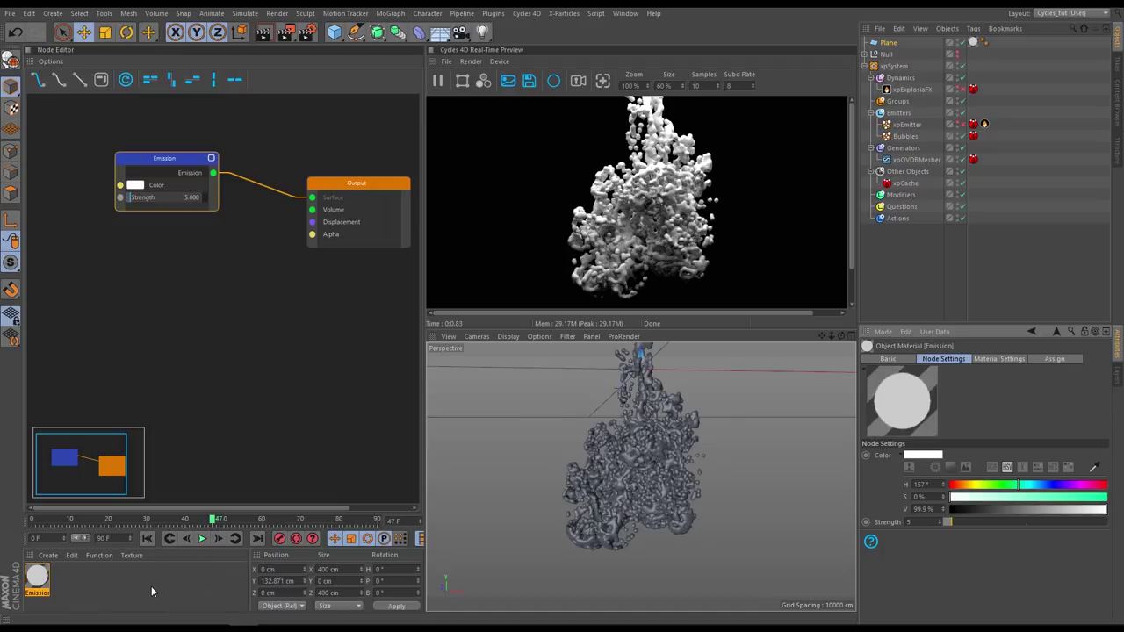
# - Create a Cycles 4D Glass BSDF surface material, space its node away from the Output node, and apply it to the xpOVDBMesher
pyautogui.click(47, 555)
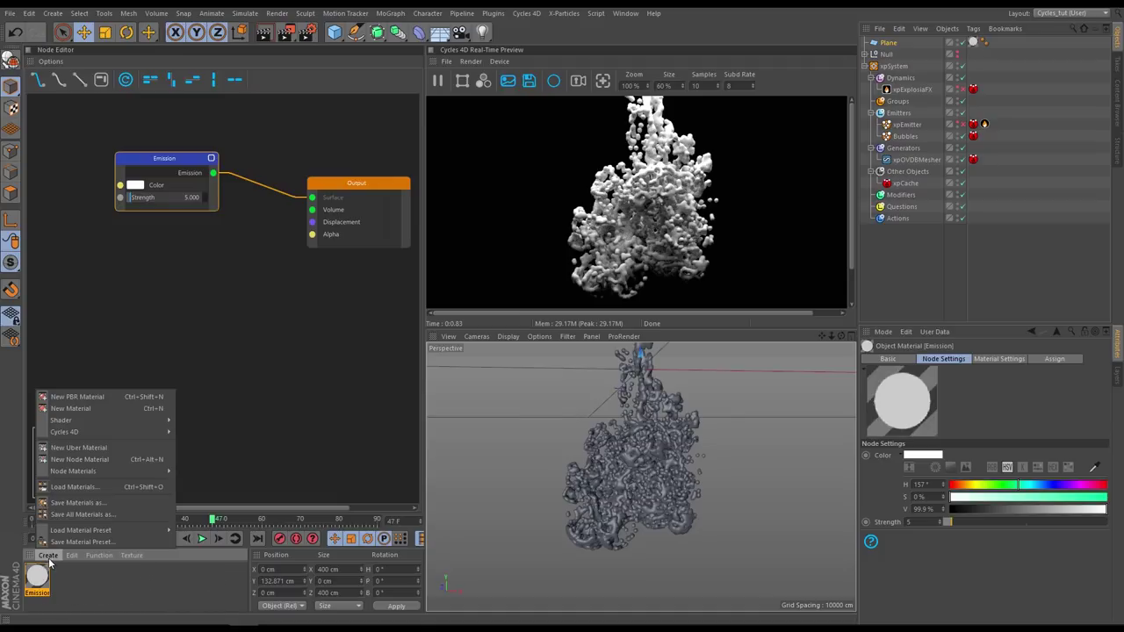
pyautogui.moveTo(157, 431)
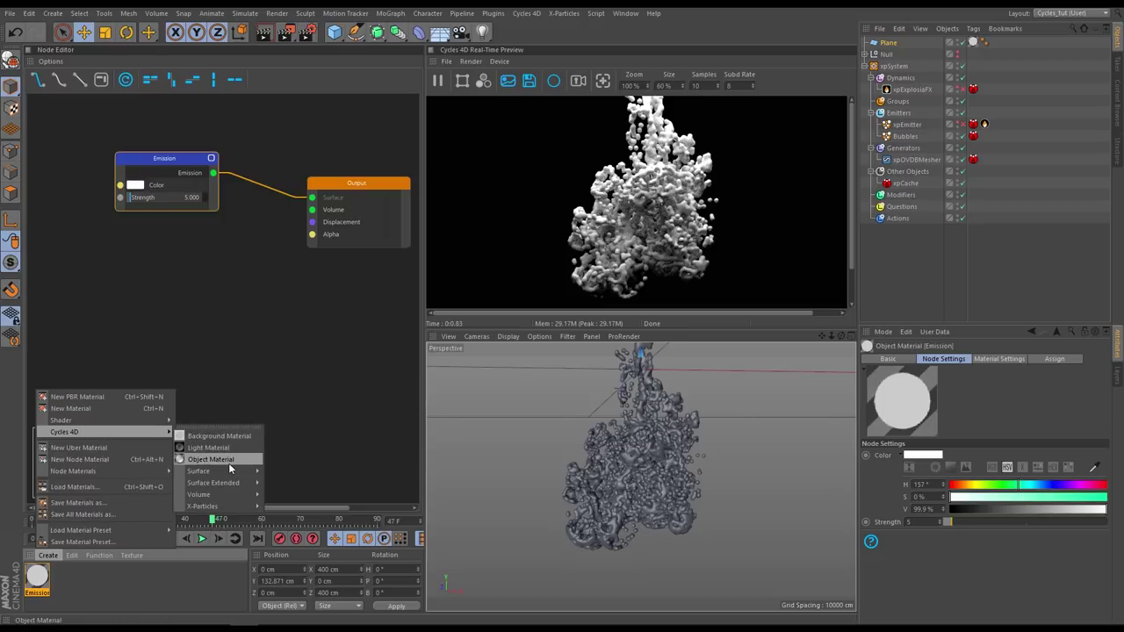
pyautogui.moveTo(233, 470)
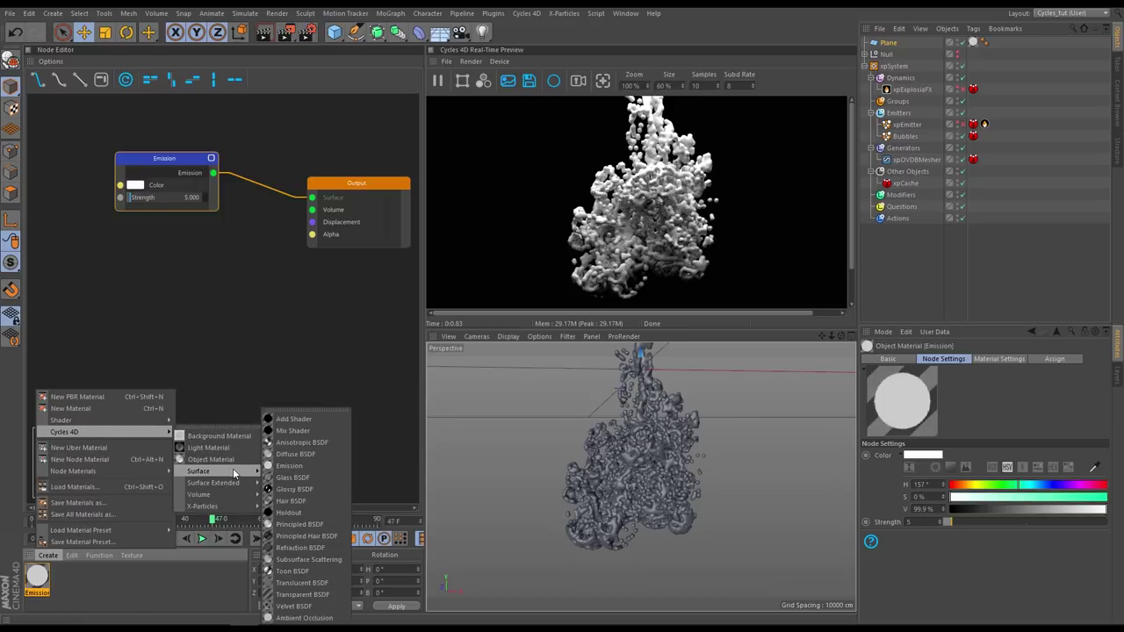
pyautogui.click(291, 479)
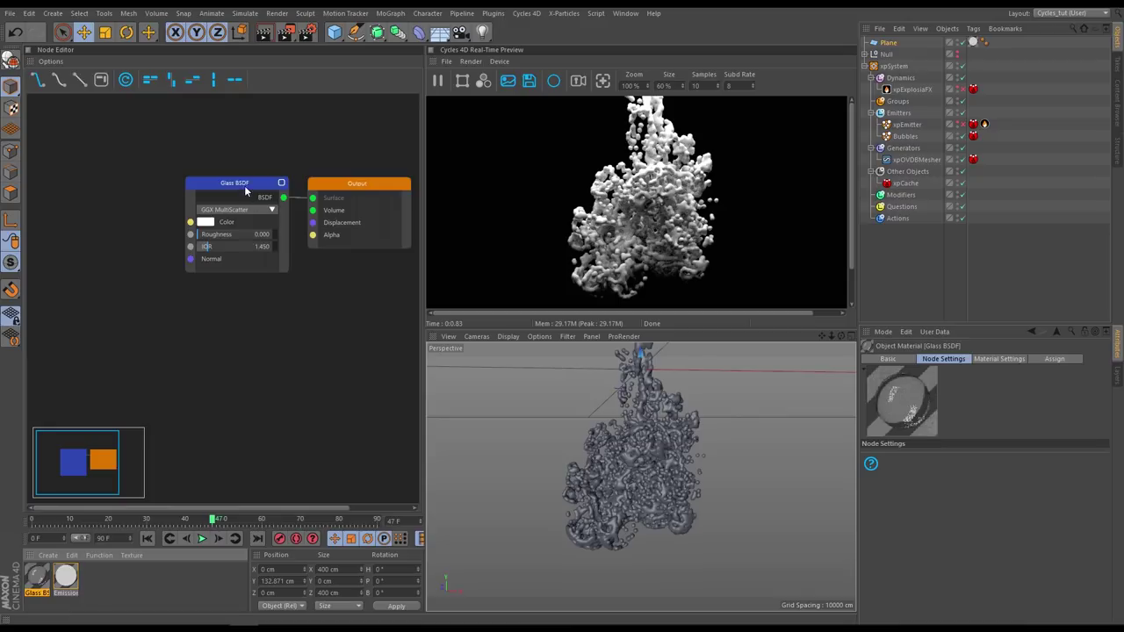
pyautogui.moveTo(244, 185); pyautogui.dragTo(141, 170)
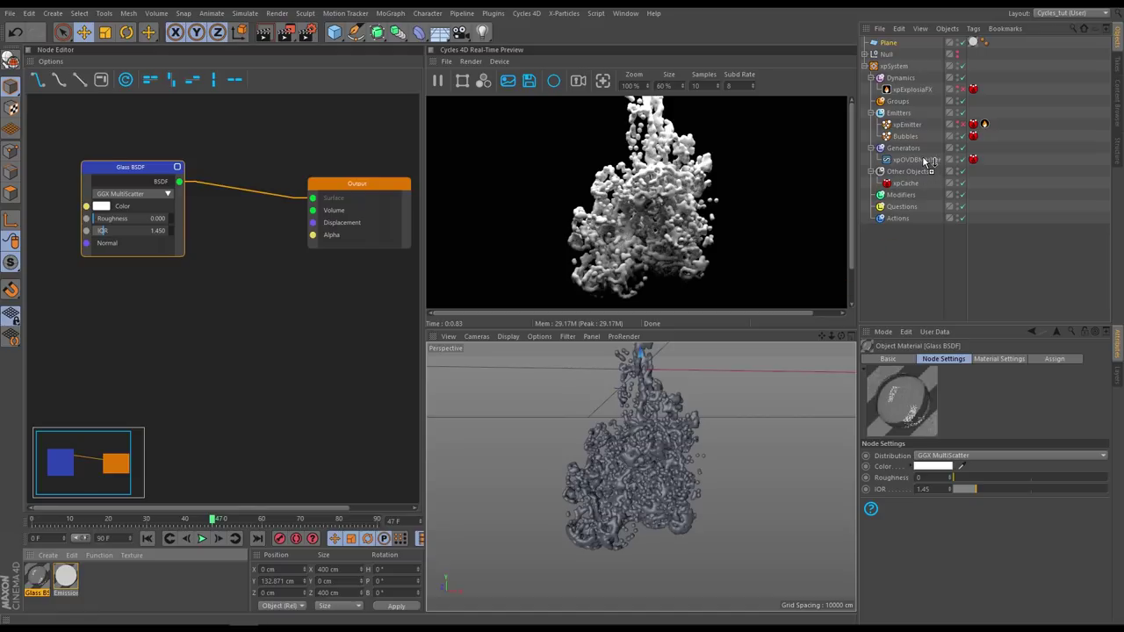
pyautogui.moveTo(926, 160); pyautogui.dragTo(924, 160)
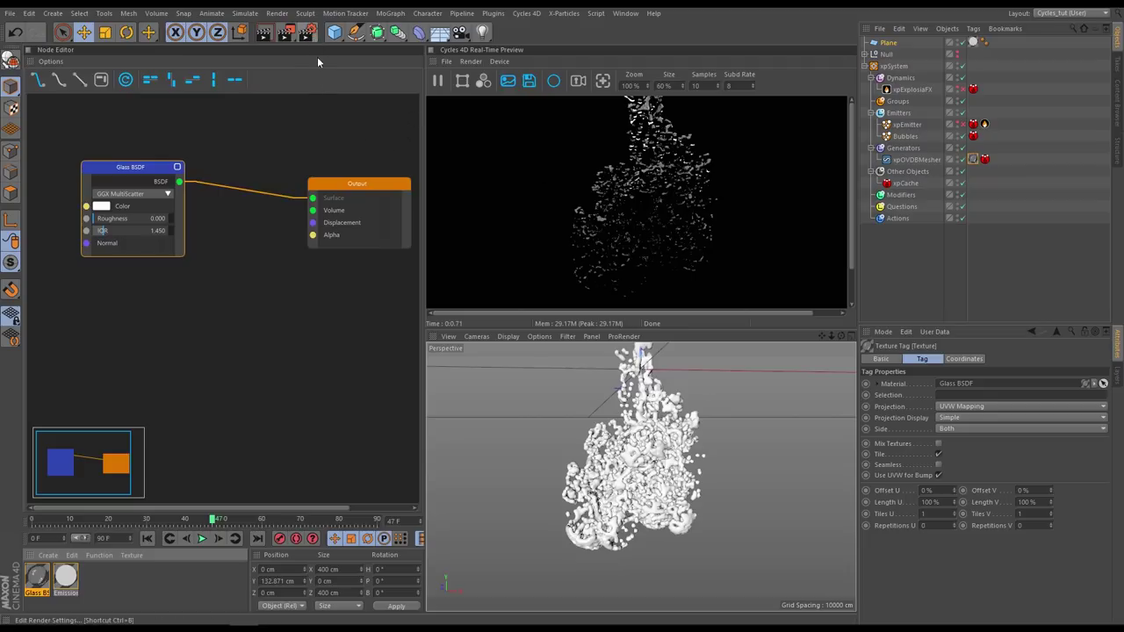
# - Open the render settings beside the real-time preview and show the Cycles 4D Light Paths & Ray Depth options
pyautogui.click(306, 32)
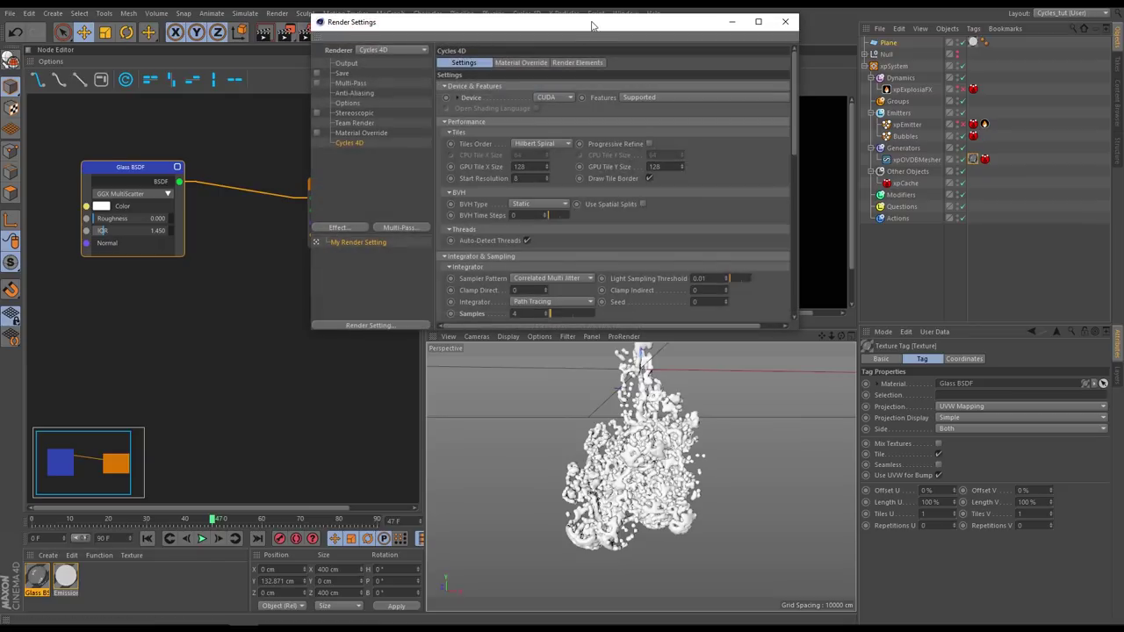
pyautogui.moveTo(557, 30); pyautogui.dragTo(211, 55)
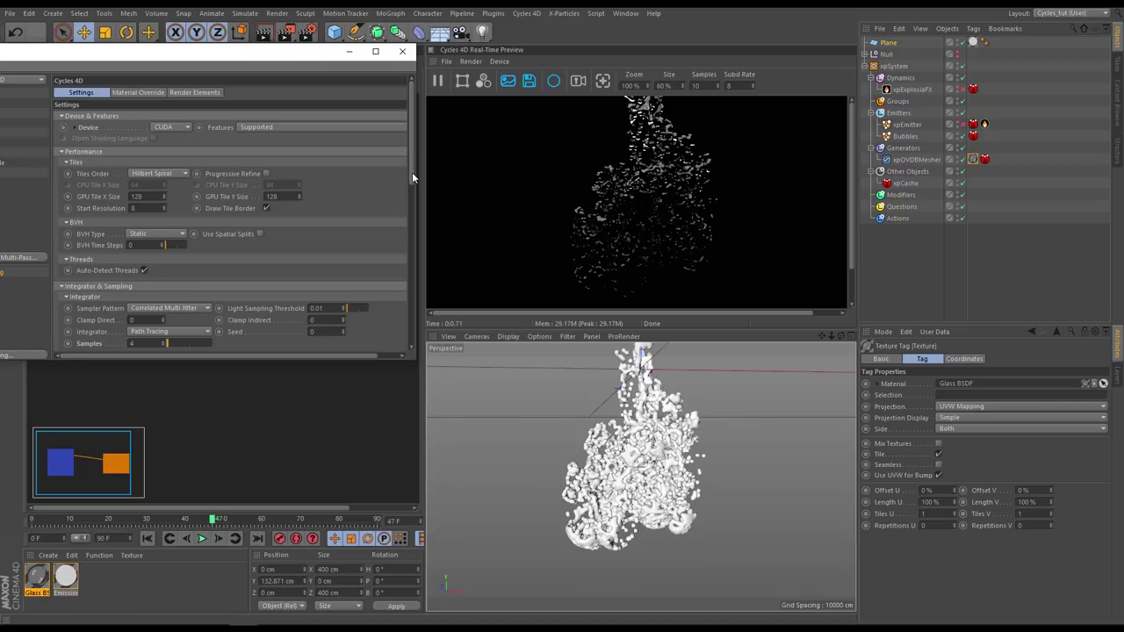
pyautogui.moveTo(412, 172); pyautogui.dragTo(416, 277)
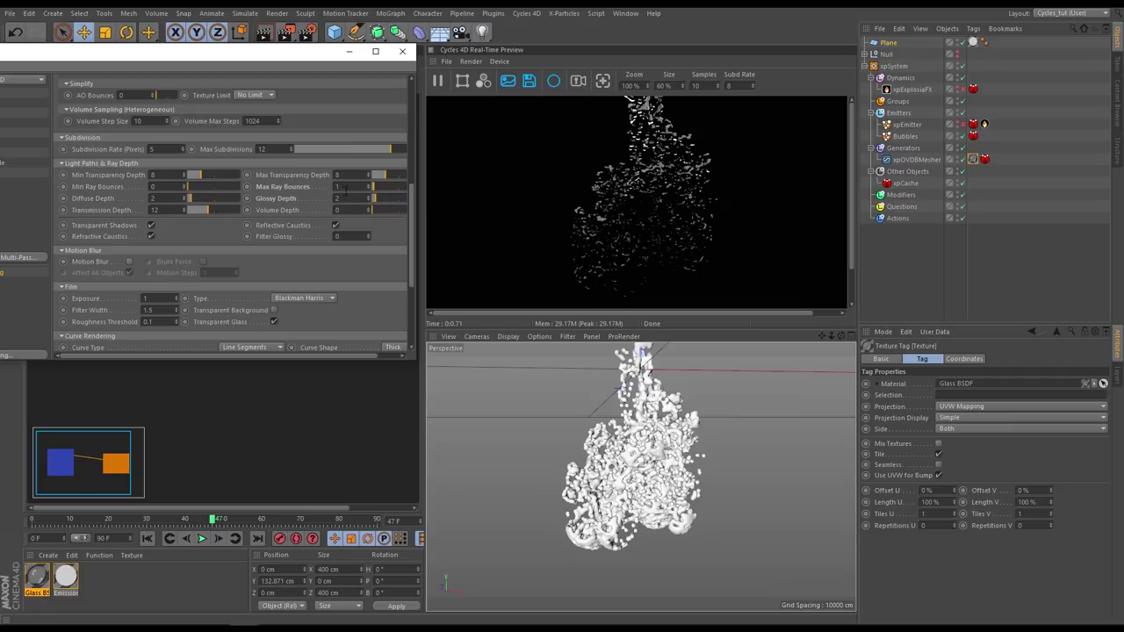
# - Try a Max Transparency Depth of 28, and return it to 8
pyautogui.moveTo(385, 177); pyautogui.dragTo(412, 174)
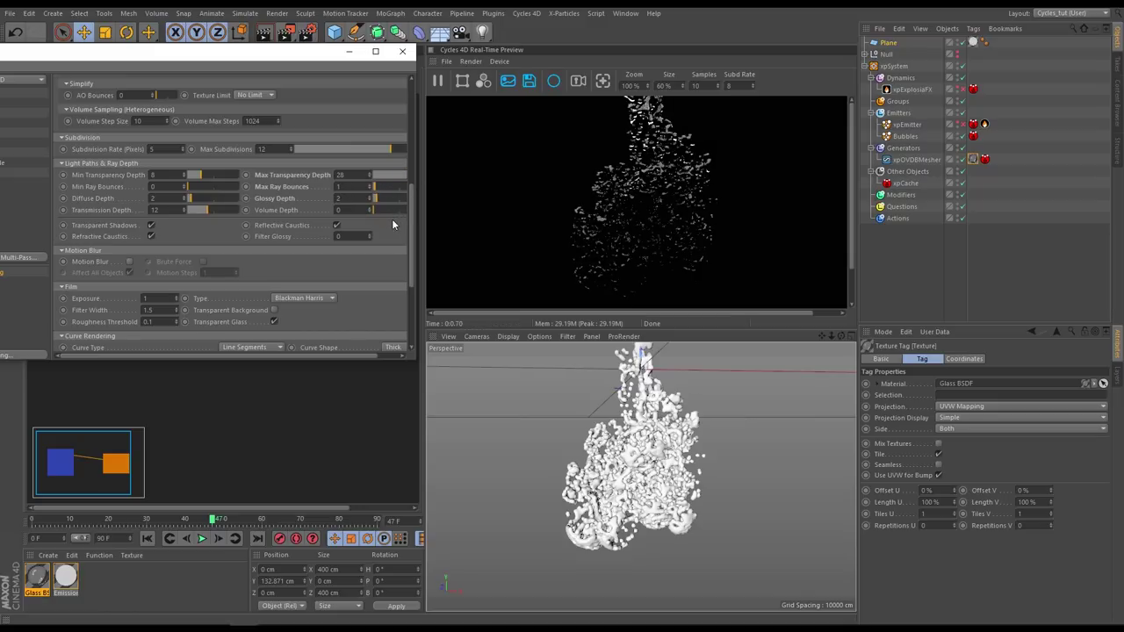
pyautogui.moveTo(393, 175); pyautogui.dragTo(384, 178)
pyautogui.doubleClick(350, 174)
pyautogui.write('8')
pyautogui.press('Return')
# - Test Max Ray Bounces at 2, 3, 5 and 8, settle on 5, and close the render settings
pyautogui.doubleClick(342, 187)
pyautogui.write('2')
pyautogui.press('Return')
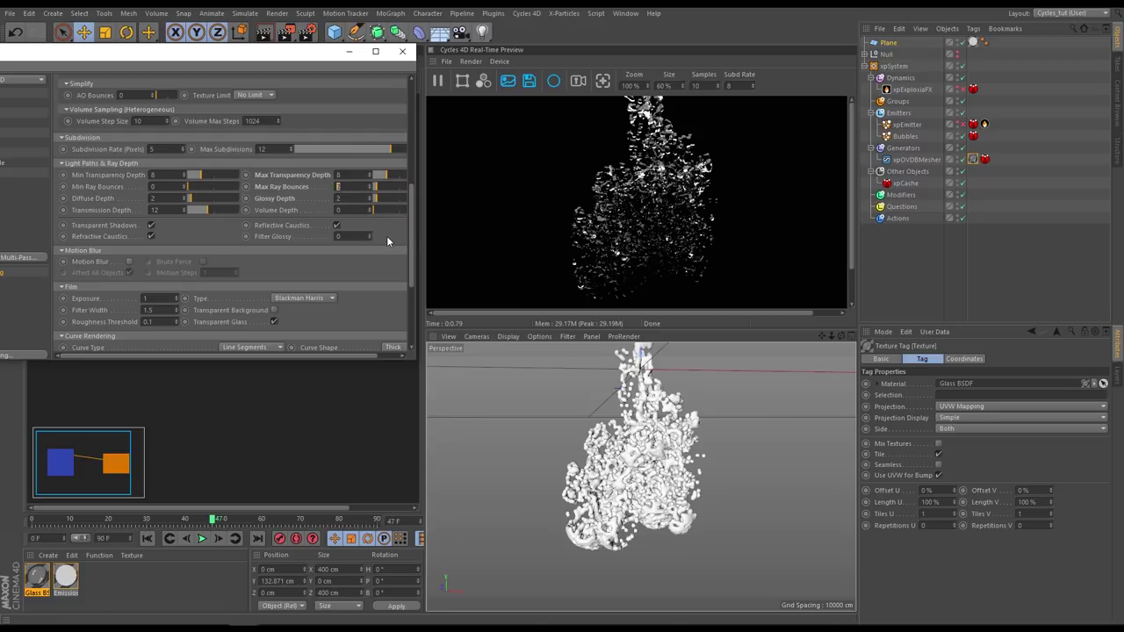
pyautogui.write('3')
pyautogui.click(357, 186)
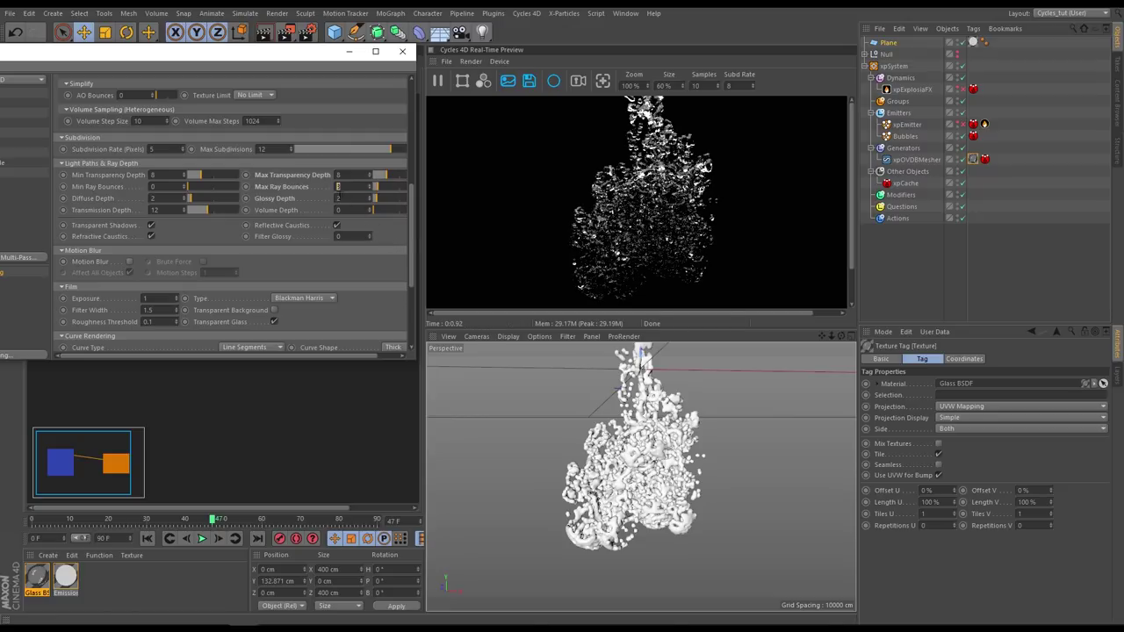
pyautogui.write('5')
pyautogui.press('Return')
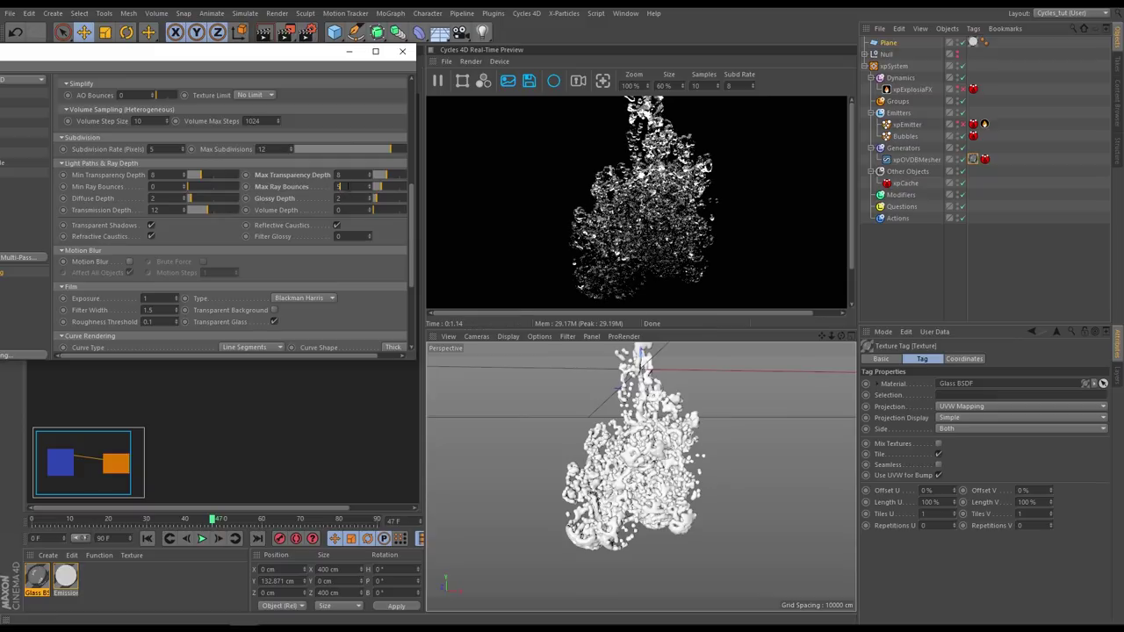
pyautogui.click(341, 186)
pyautogui.write('8')
pyautogui.press('Return')
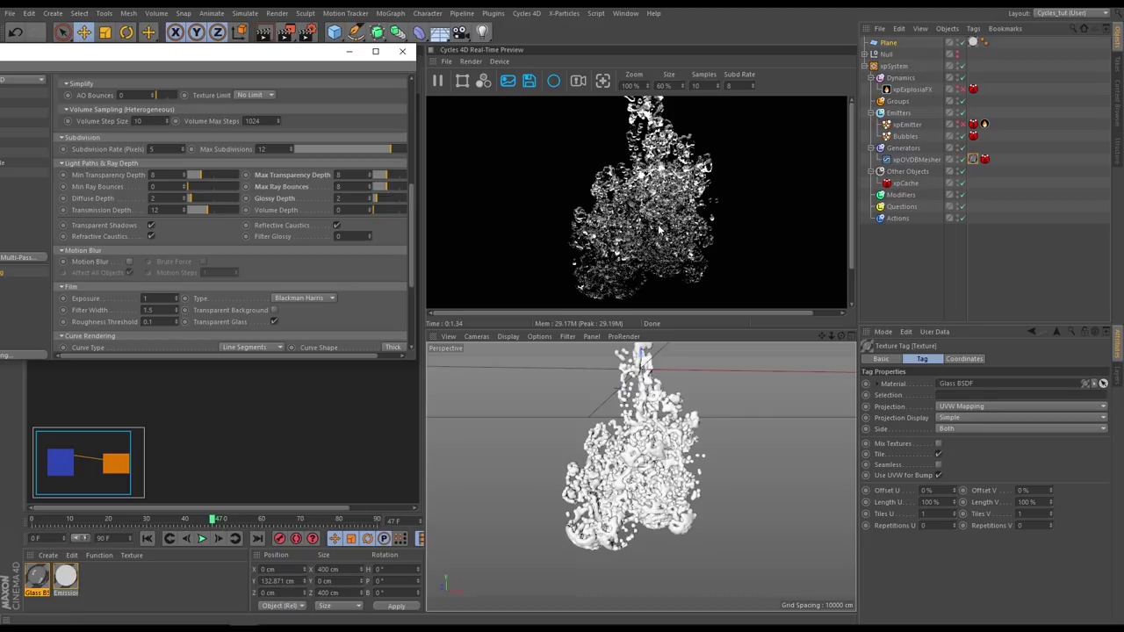
pyautogui.write('5')
pyautogui.press('Return')
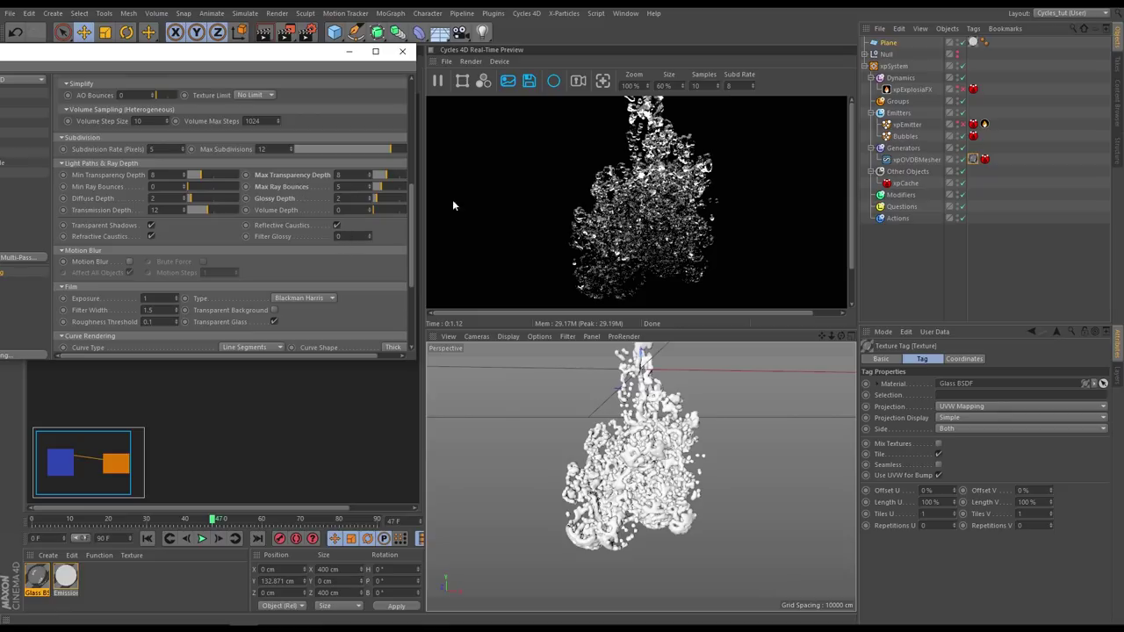
pyautogui.click(402, 51)
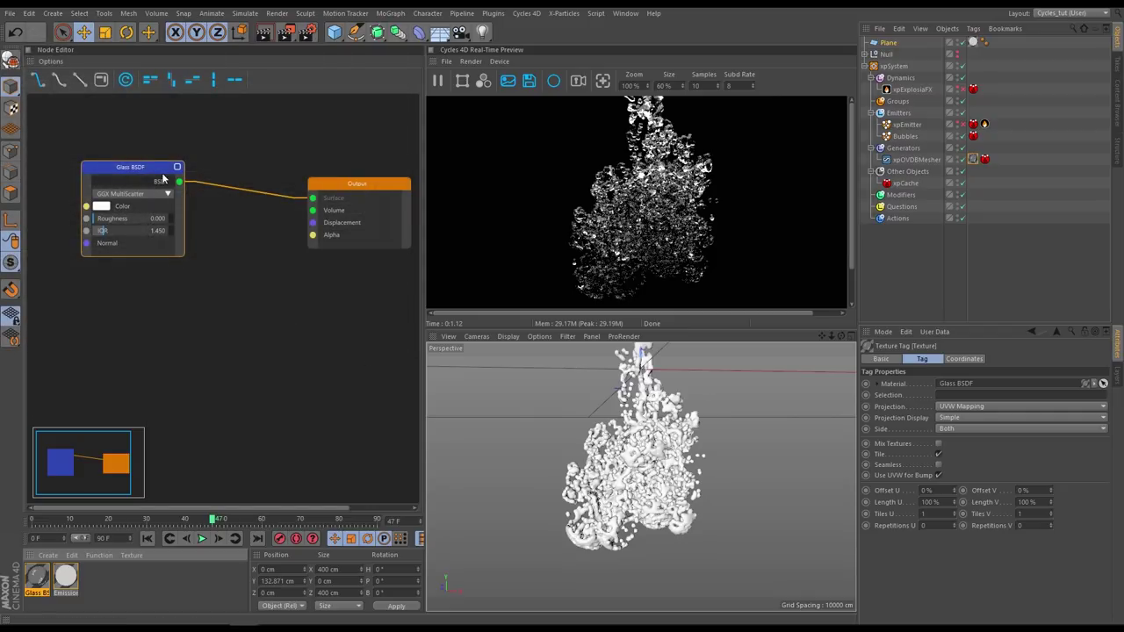
# - Reposition the Glass BSDF node and set its IOR to 1.333
pyautogui.moveTo(144, 167)
pyautogui.mouseDown()
pyautogui.moveTo(184, 159)
pyautogui.moveTo(153, 159)
pyautogui.mouseUp()
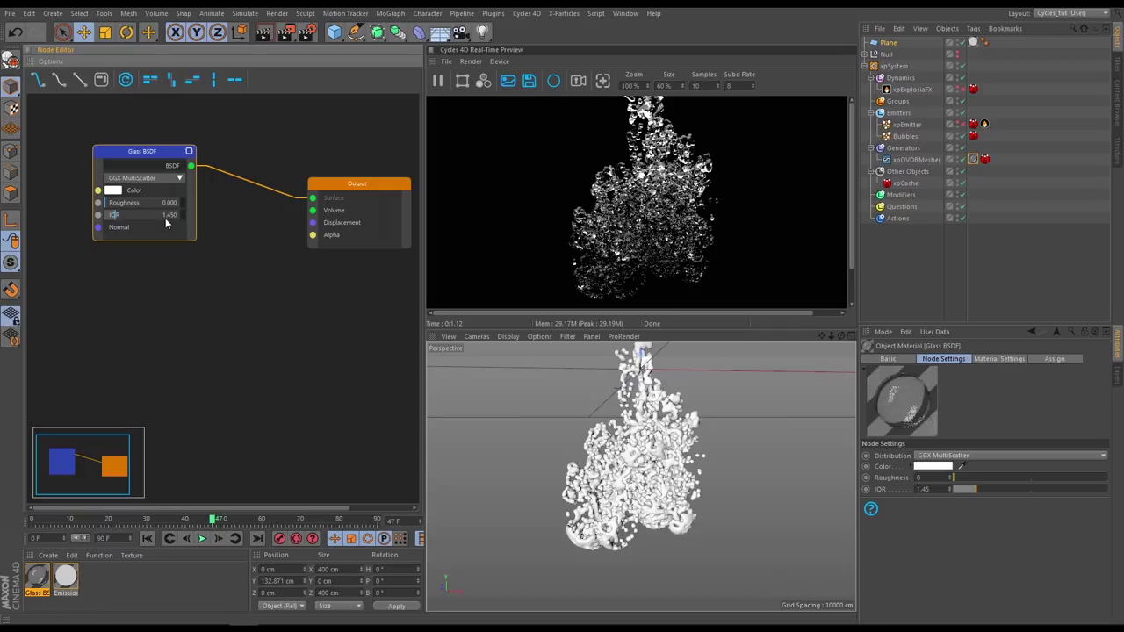
pyautogui.moveTo(164, 152)
pyautogui.mouseDown()
pyautogui.moveTo(185, 152)
pyautogui.moveTo(184, 140)
pyautogui.mouseUp()
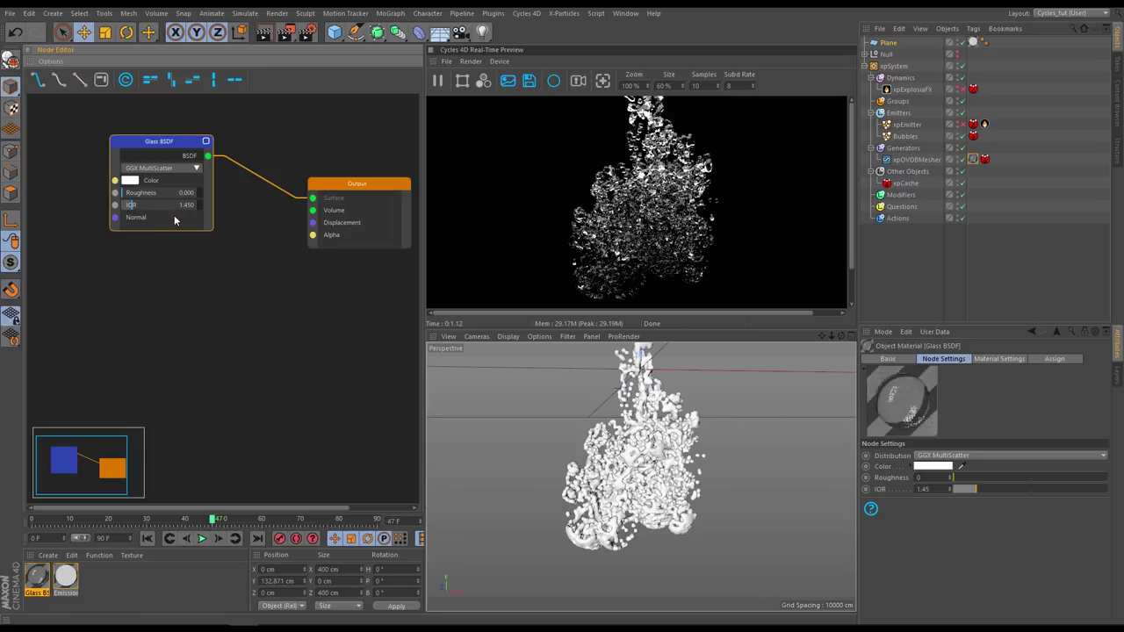
pyautogui.moveTo(178, 147); pyautogui.dragTo(155, 152)
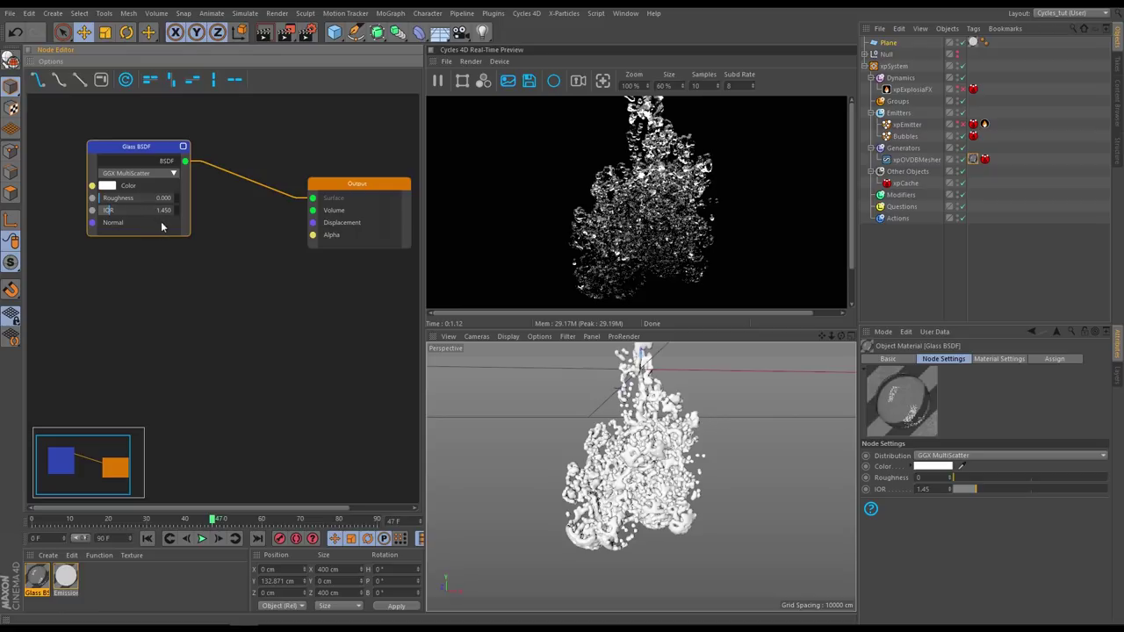
pyautogui.moveTo(159, 151); pyautogui.dragTo(153, 137)
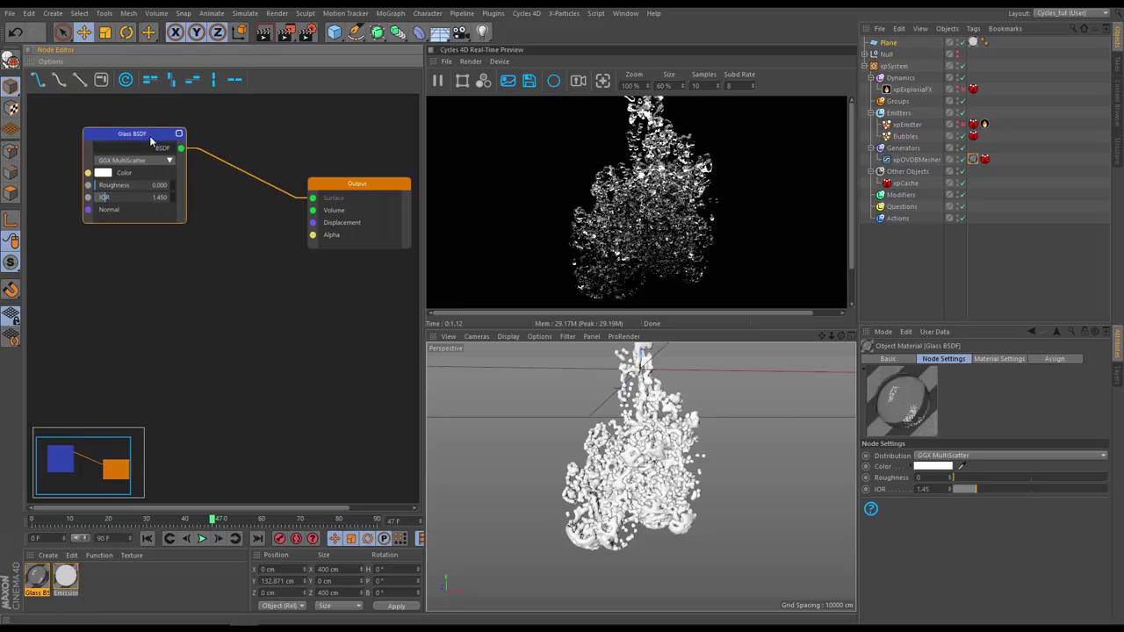
pyautogui.click(922, 489)
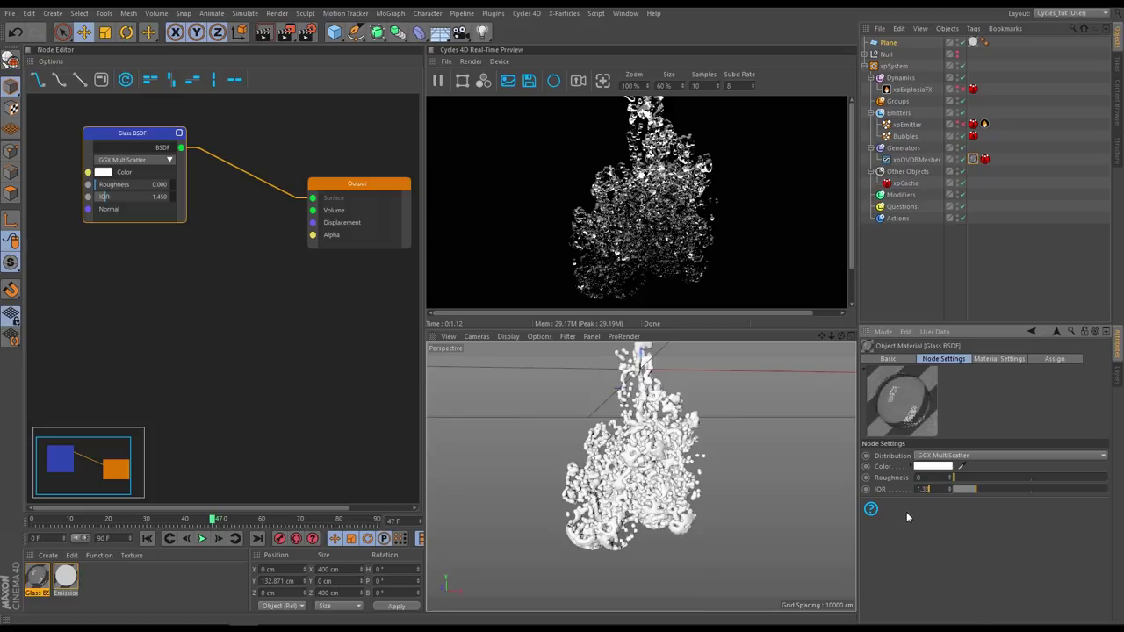
pyautogui.write('1.333')
pyautogui.press('Return')
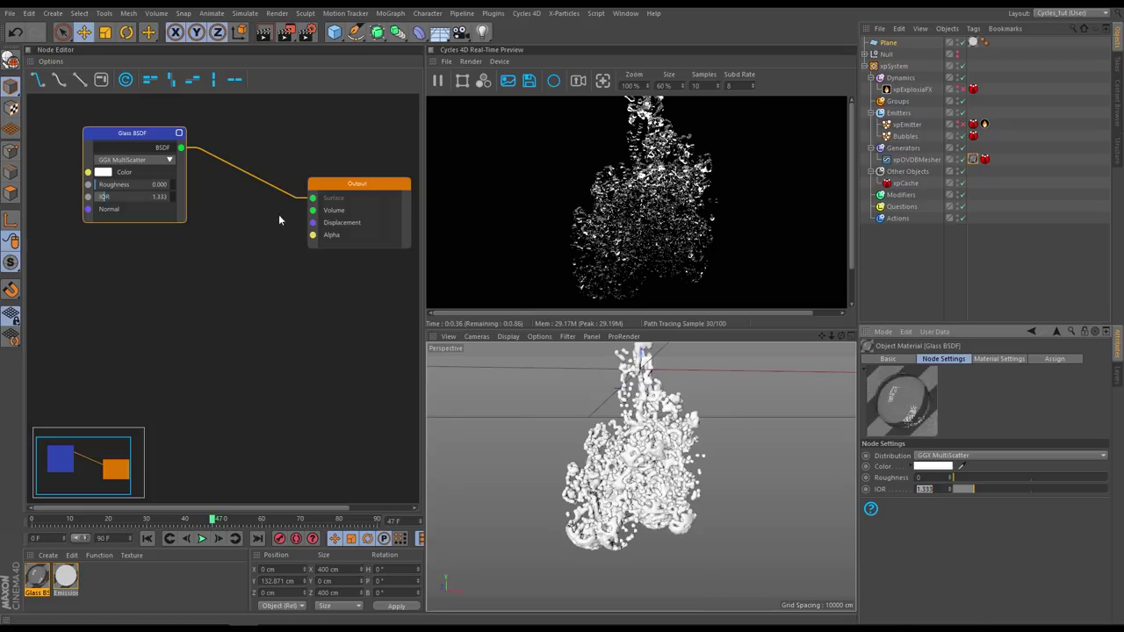
pyautogui.click(146, 274)
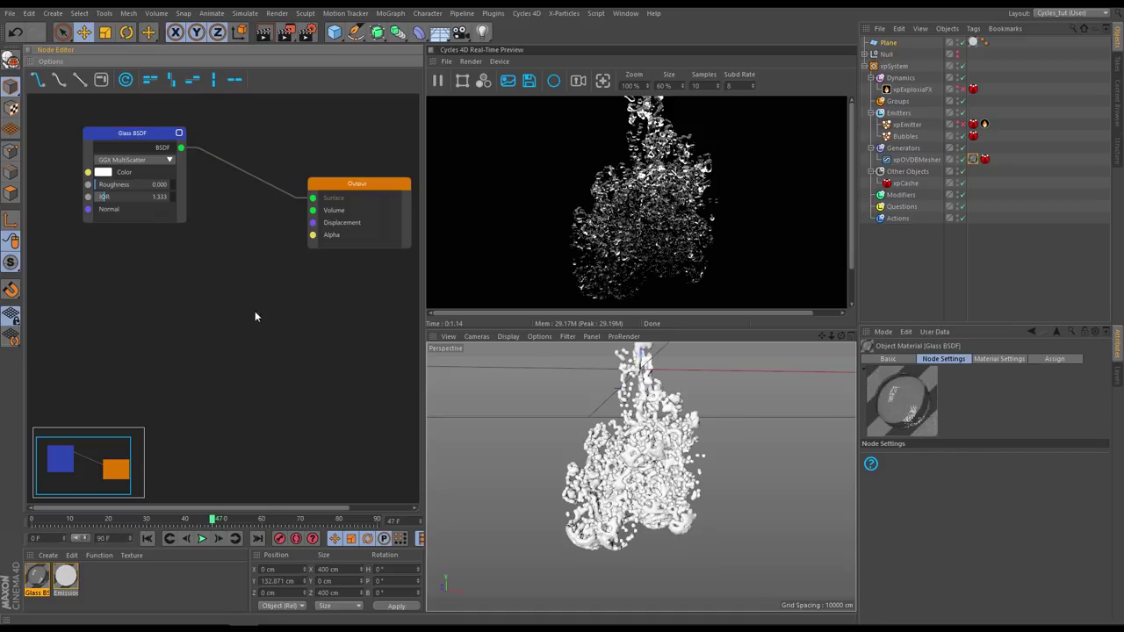
# - Move the Glass BSDF node farther from the Output node and go to frame 30 of the animation
pyautogui.moveTo(156, 149); pyautogui.dragTo(189, 158)
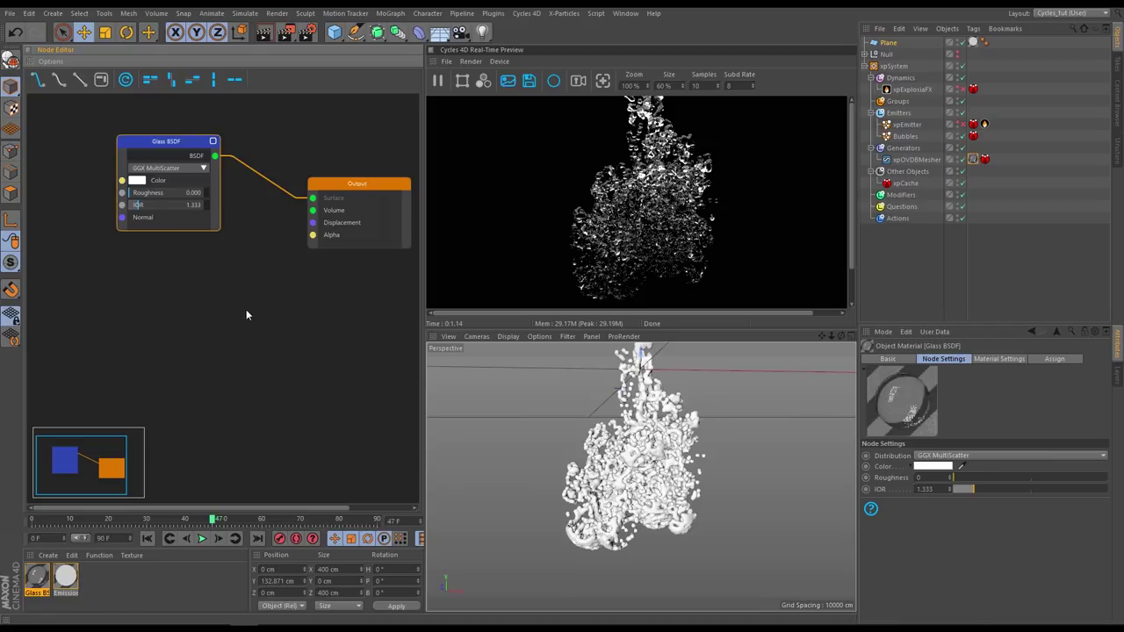
pyautogui.moveTo(190, 145); pyautogui.dragTo(130, 138)
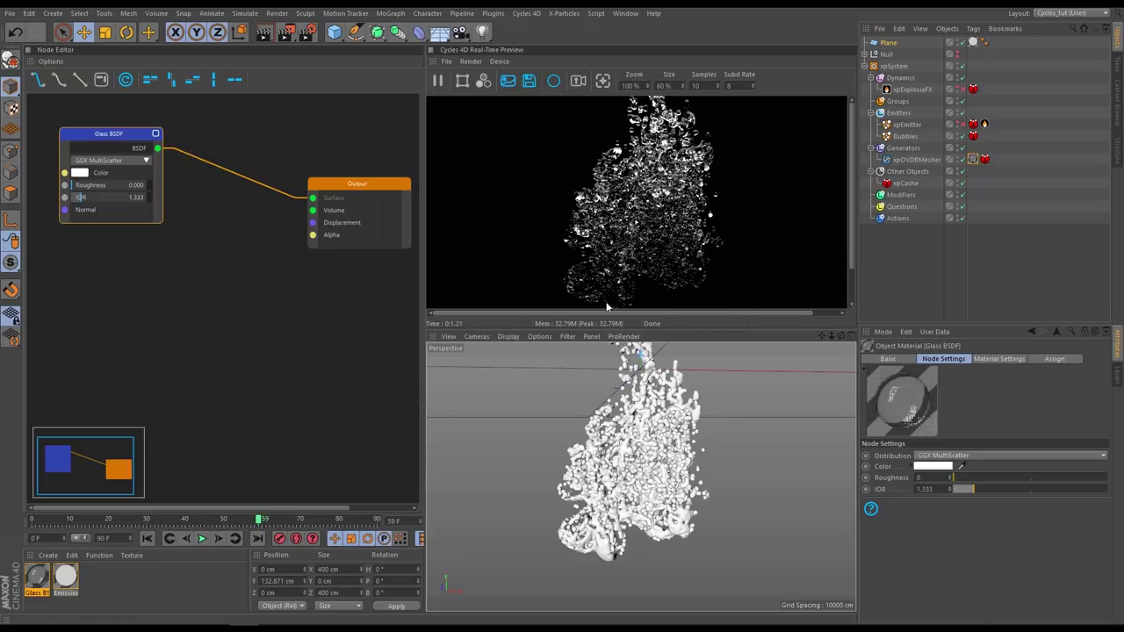
pyautogui.click(148, 519)
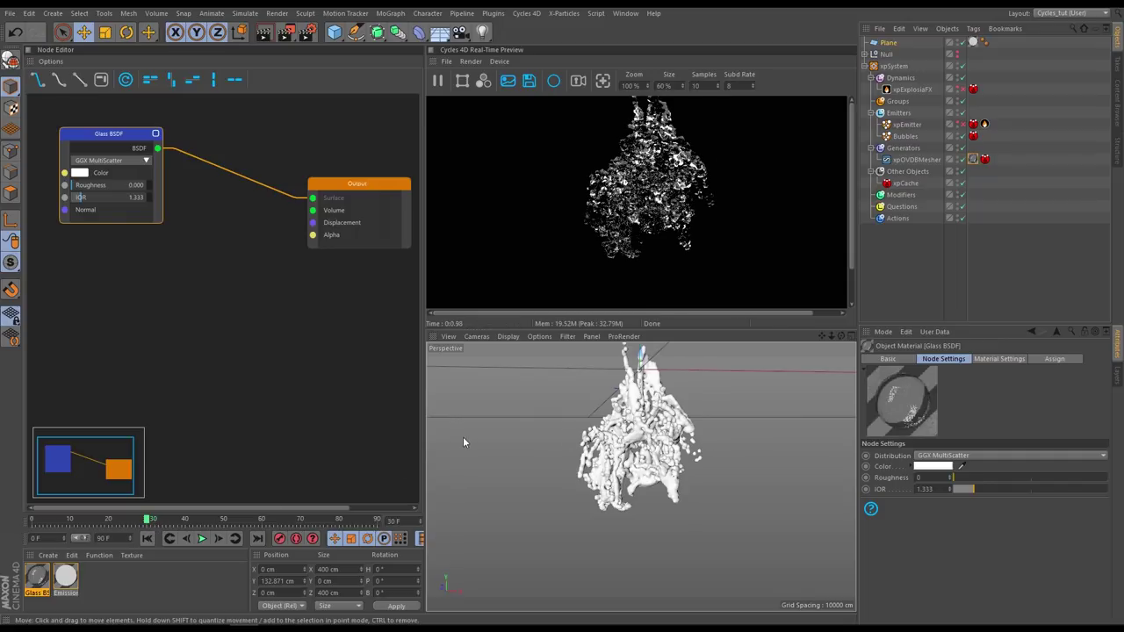
# - Set the Emission material's strength to 8
pyautogui.click(66, 578)
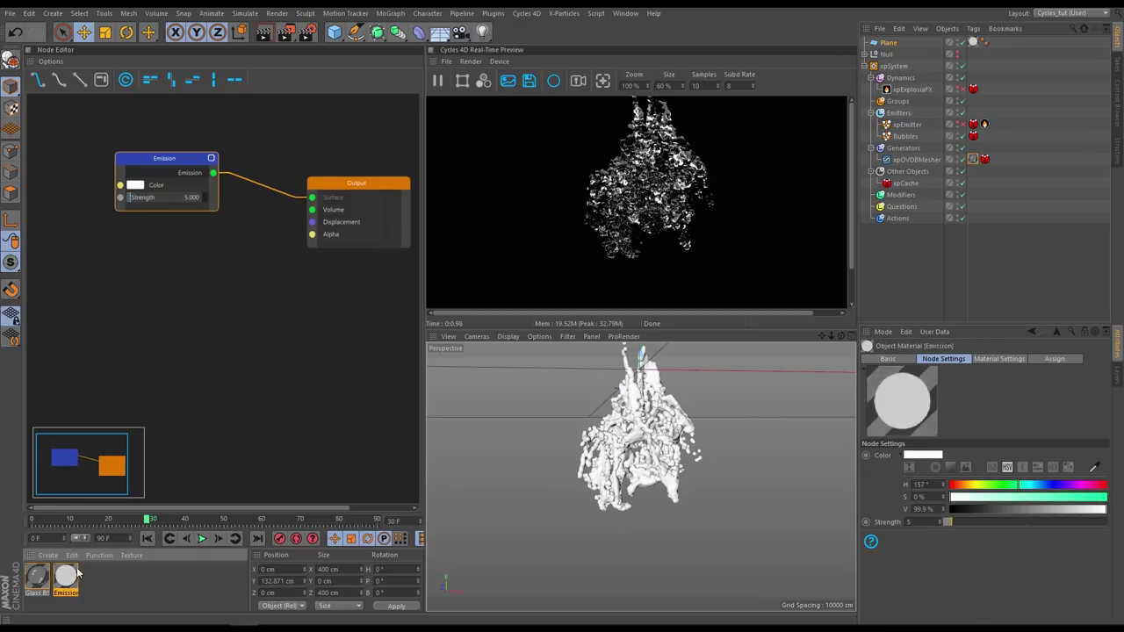
pyautogui.click(912, 521)
pyautogui.write('8')
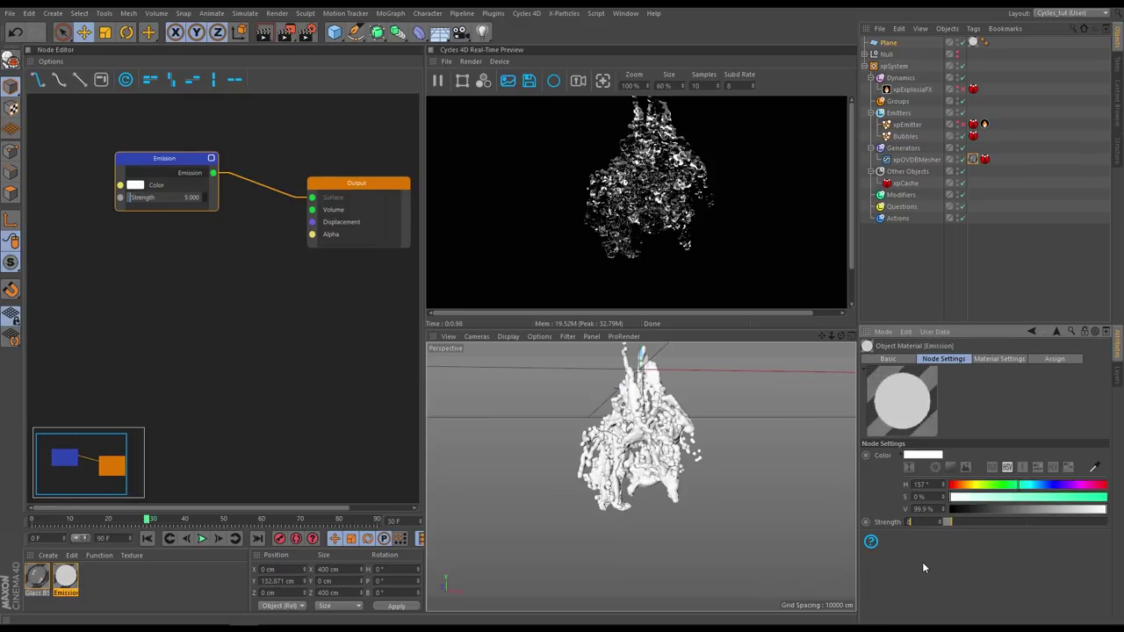
pyautogui.press('Return')
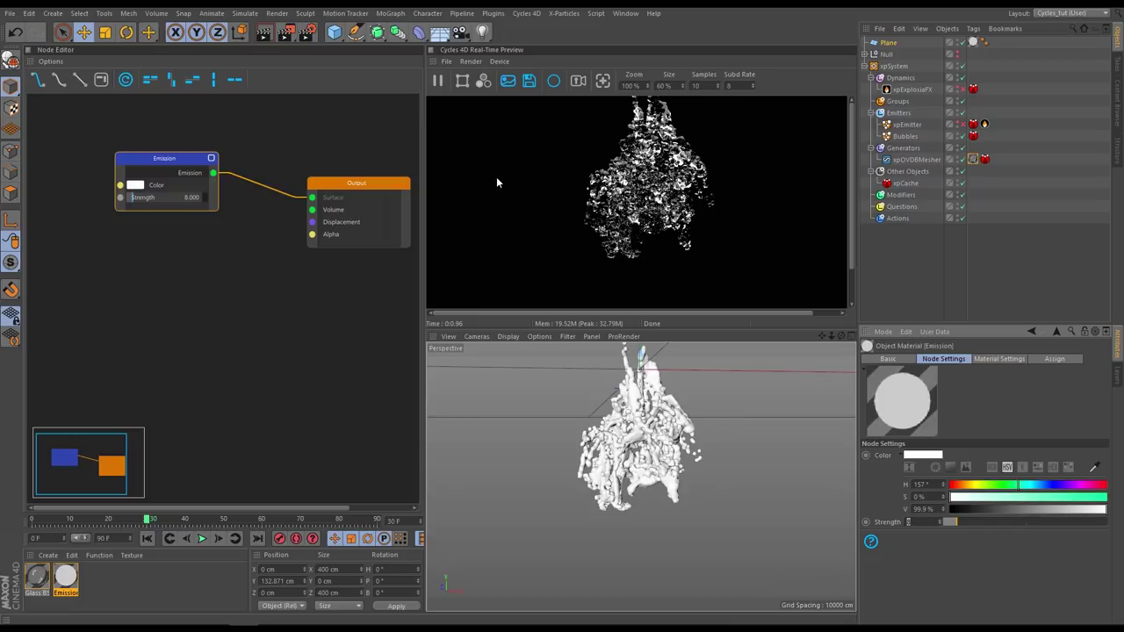
# - Add a Cycles 4D camera and pick its focus distance from the bubble mesh in the viewport
pyautogui.click(527, 13)
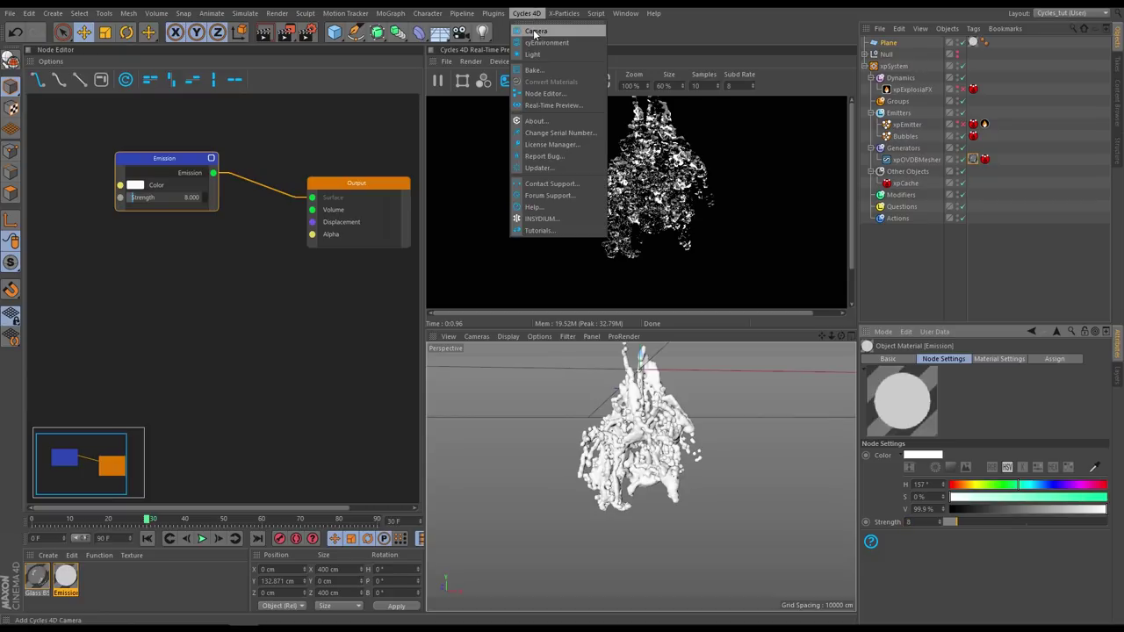
pyautogui.click(535, 32)
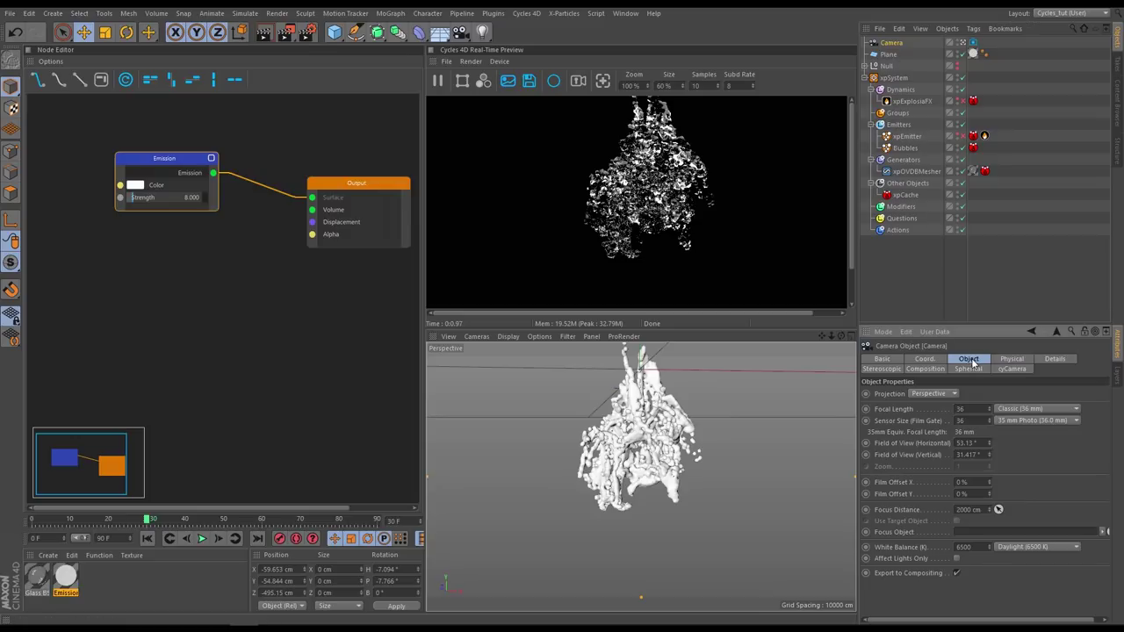
pyautogui.click(998, 510)
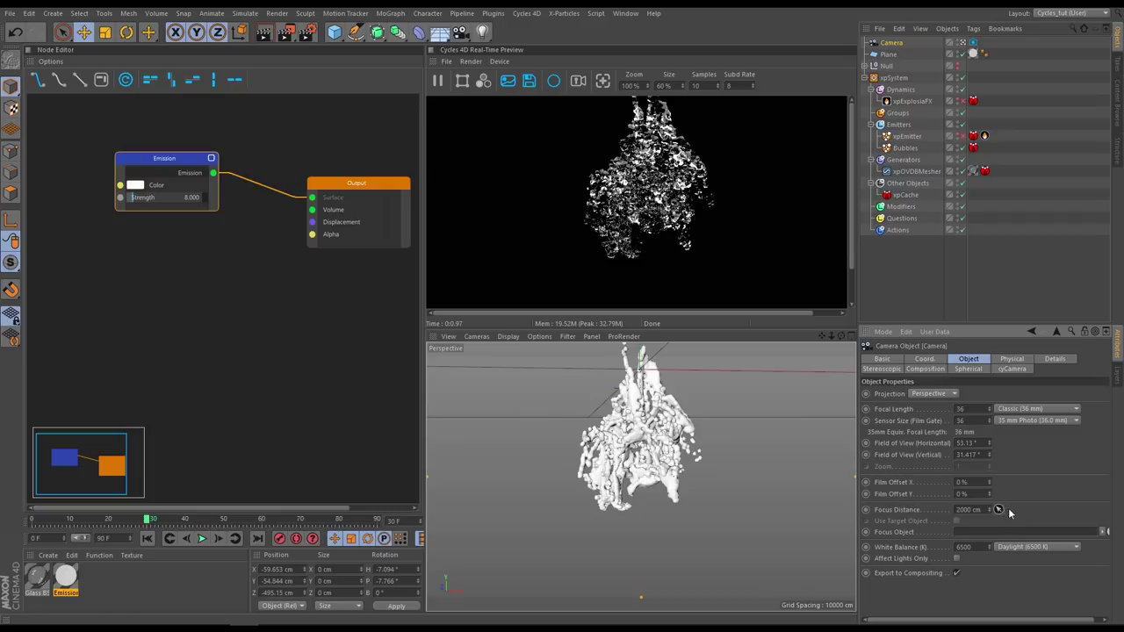
pyautogui.click(635, 433)
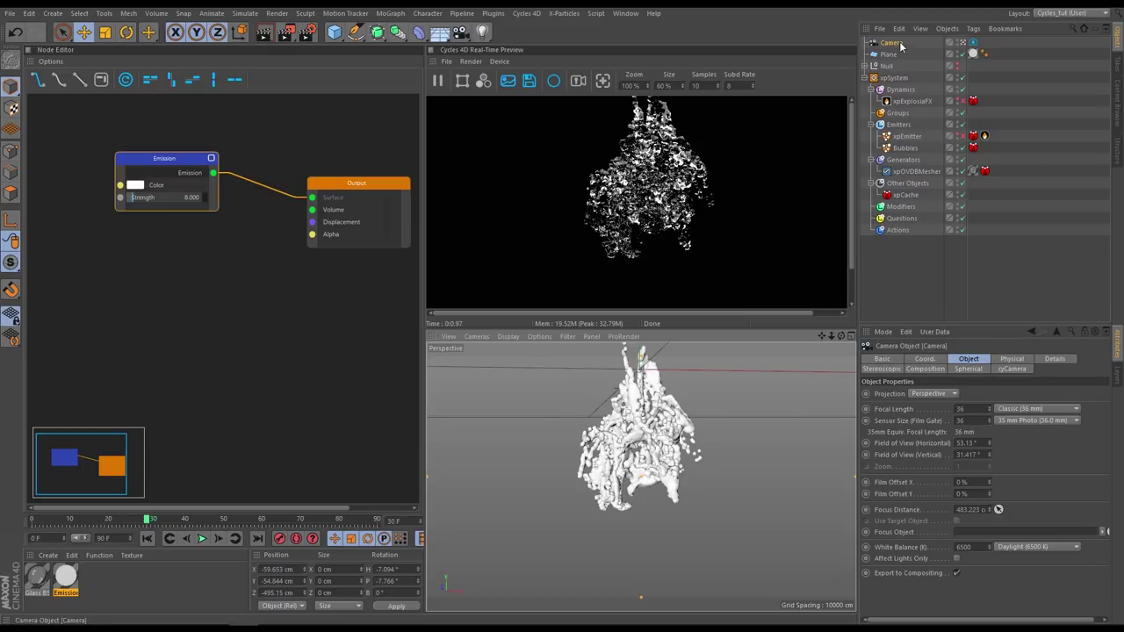
# - Open the camera's cyCamera tag and test its depth-of-field aperture size at 0.05 and 0.42
pyautogui.click(975, 44)
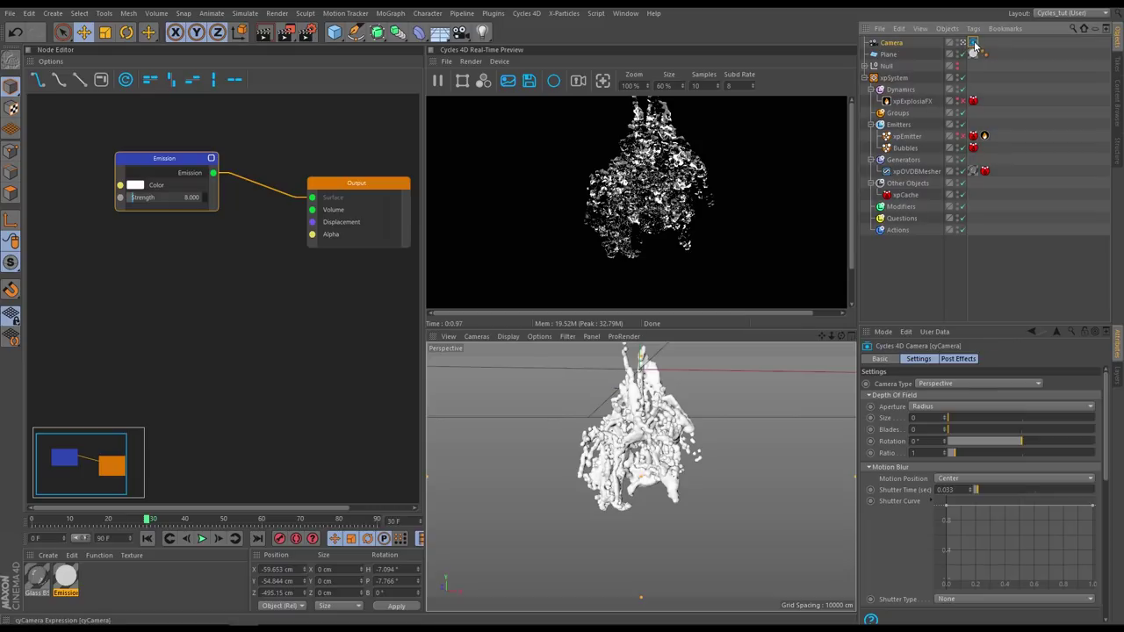
pyautogui.click(914, 419)
pyautogui.write('0.05')
pyautogui.press('Return')
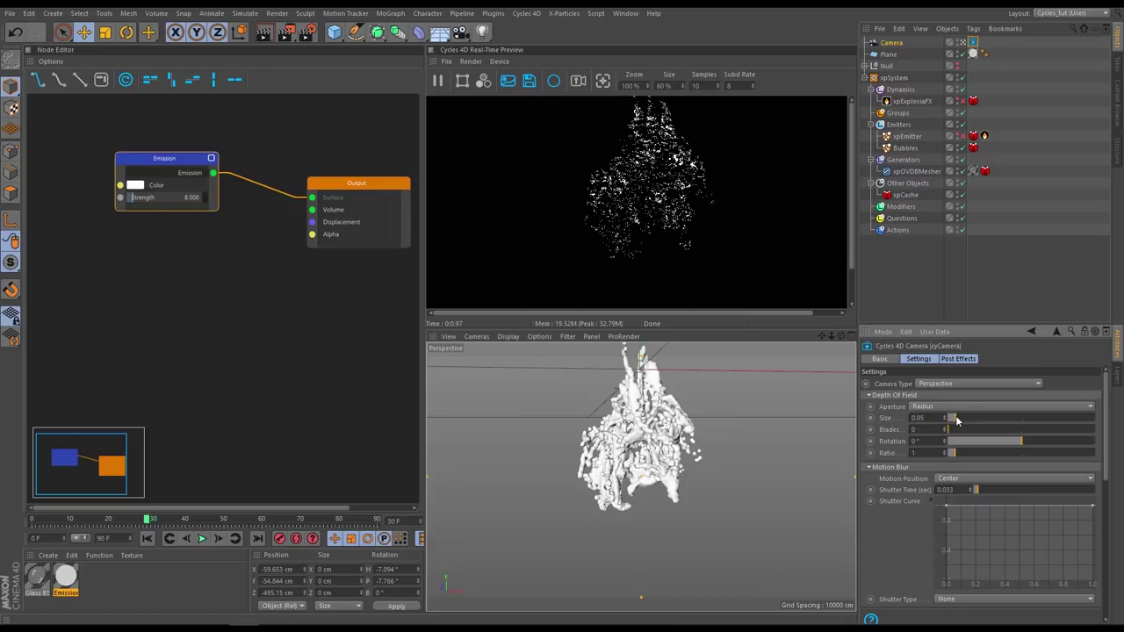
pyautogui.click(1010, 418)
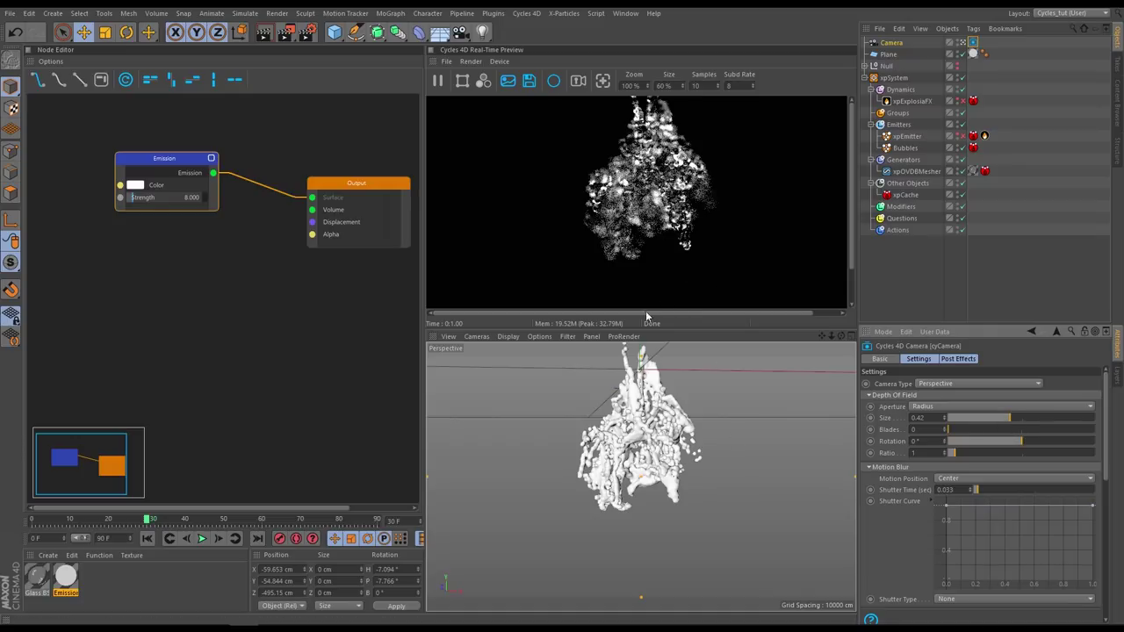
# - Enlarge the real-time preview area, raise the preview size to 80% and finally 100%, and center the bubbles in it
pyautogui.moveTo(483, 325); pyautogui.dragTo(501, 523)
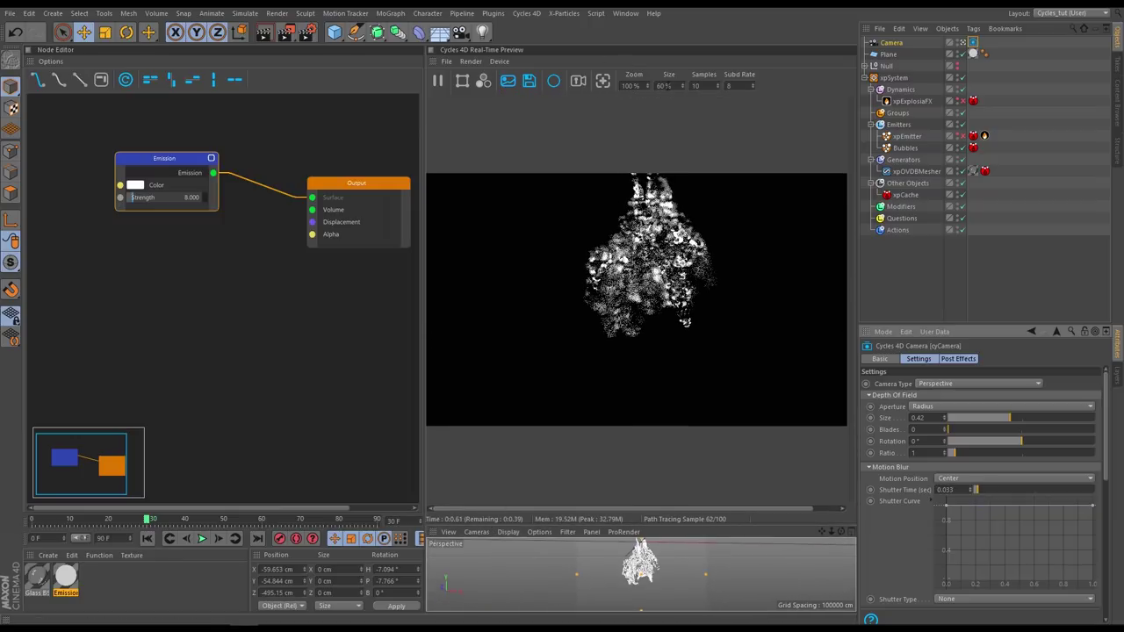
pyautogui.doubleClick(663, 85)
pyautogui.write('50')
pyautogui.press('Return')
pyautogui.write('80')
pyautogui.press('Return')
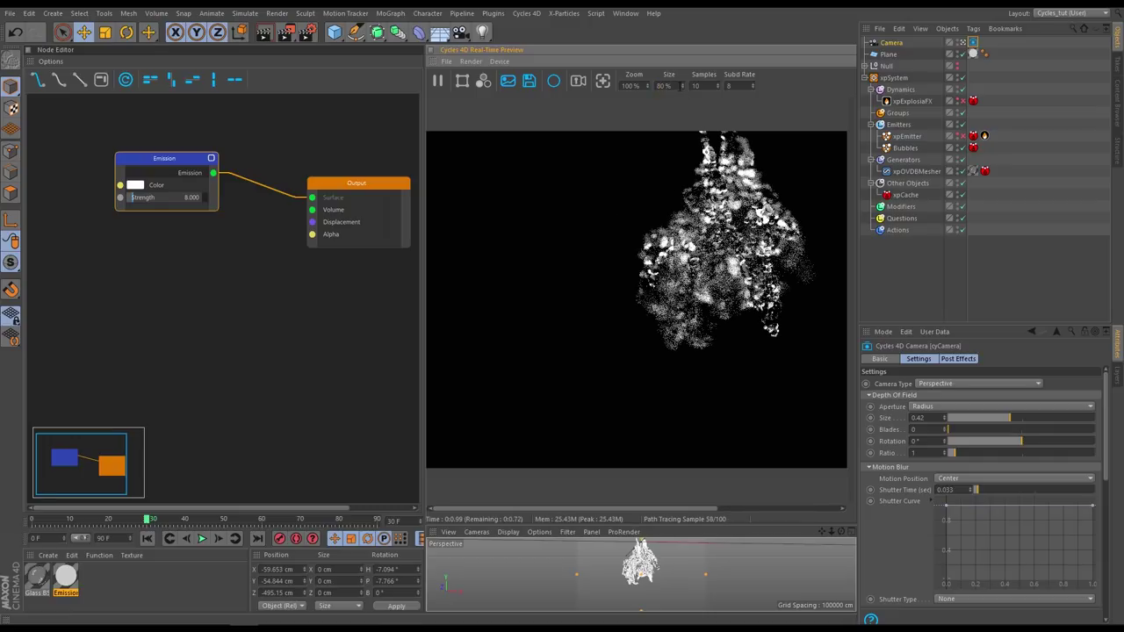
pyautogui.doubleClick(655, 86)
pyautogui.press('Return')
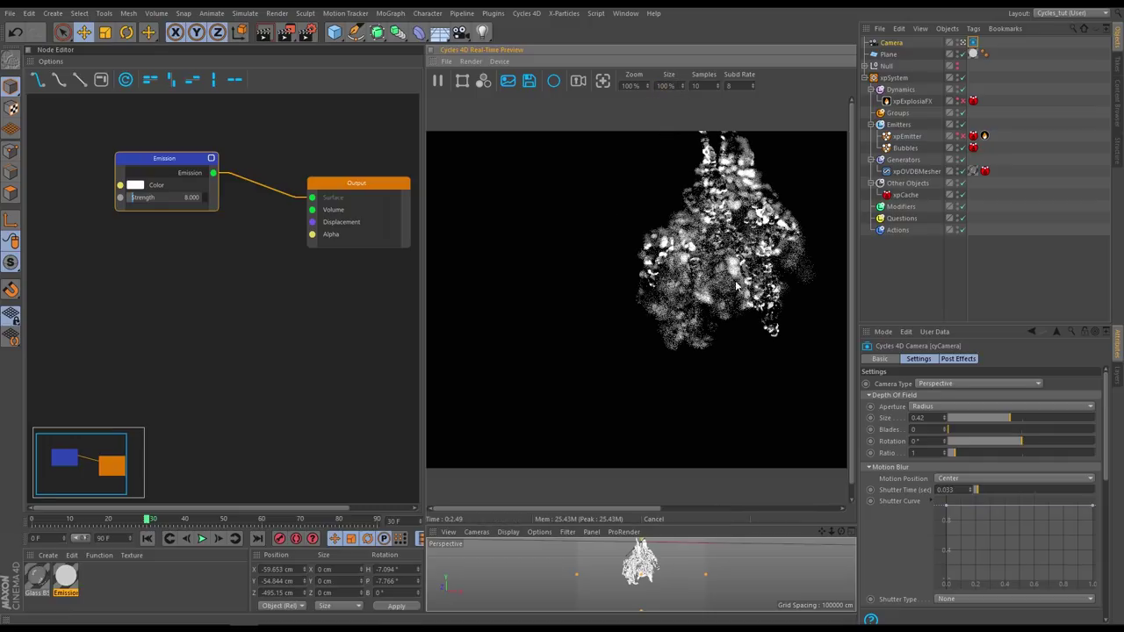
pyautogui.moveTo(642, 507); pyautogui.dragTo(738, 509)
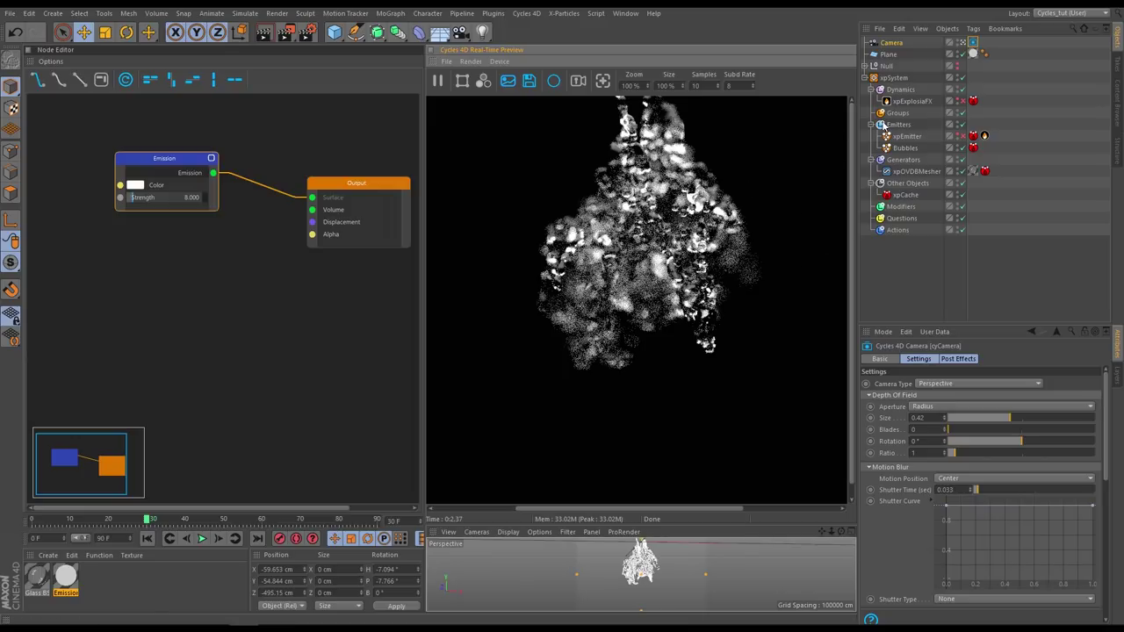
# - Reduce the camera's aperture size through 0.12 and 0.08 to 0.04, checking it at frame 44
pyautogui.click(961, 421)
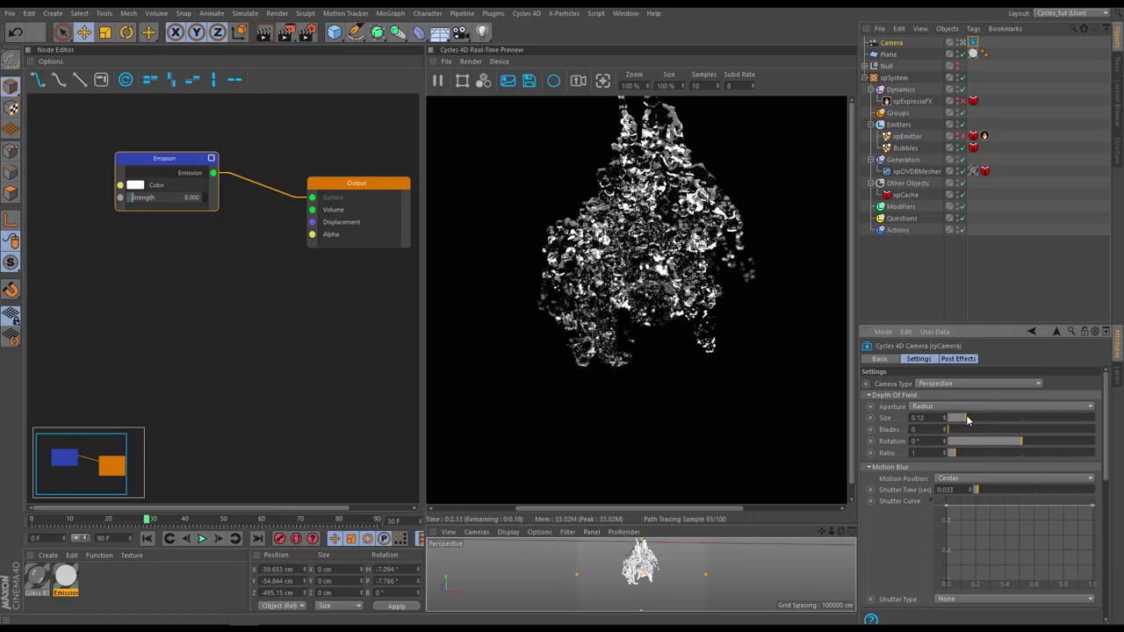
pyautogui.moveTo(966, 415); pyautogui.dragTo(961, 419)
pyautogui.click(200, 519)
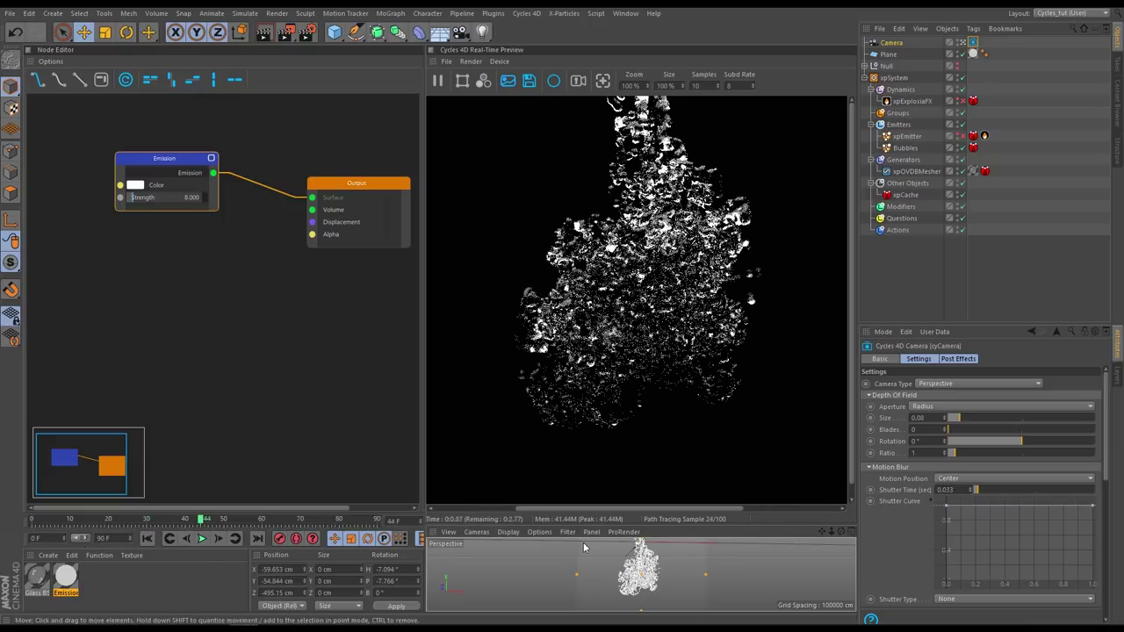
pyautogui.click(956, 424)
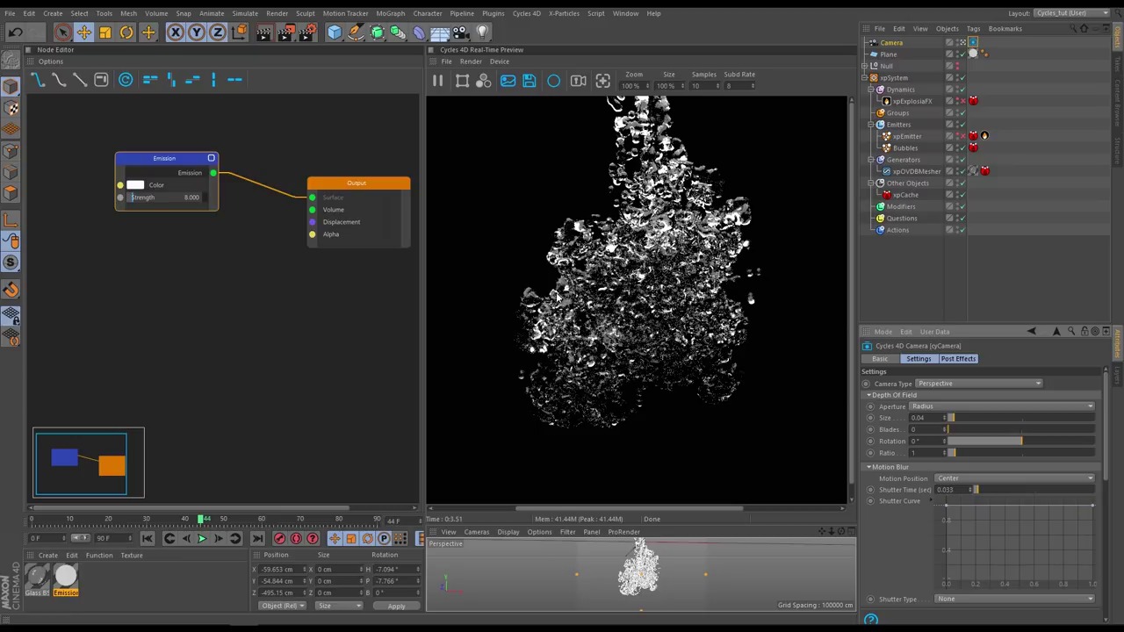
# - Raise the real-time preview samples to 30 and finally 35, and pause the preview
pyautogui.click(703, 85)
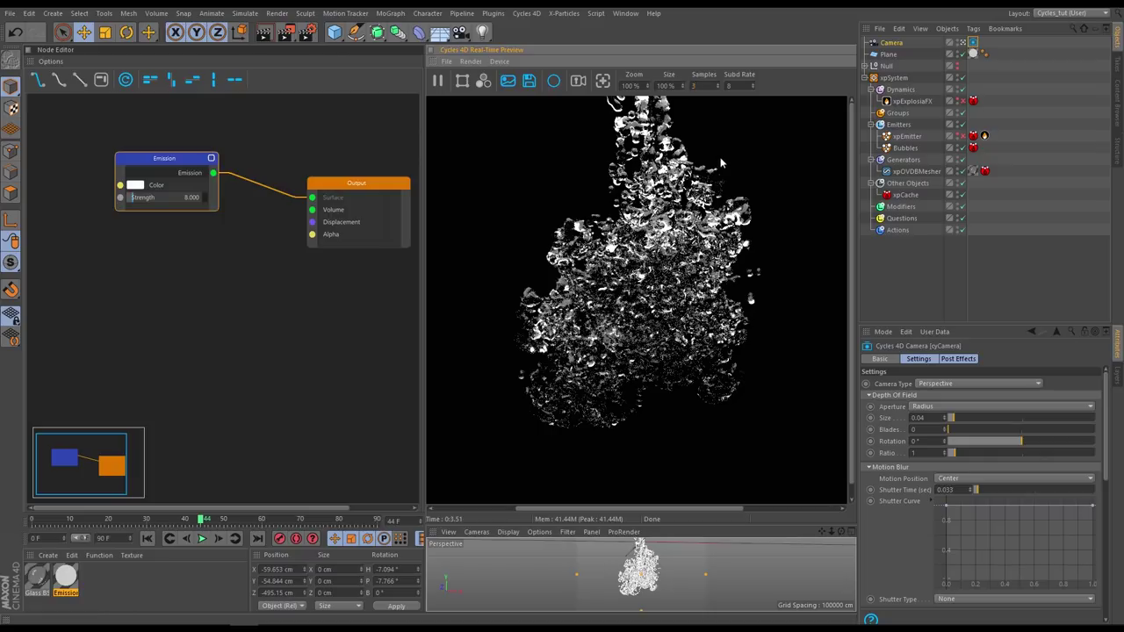
pyautogui.press('Return')
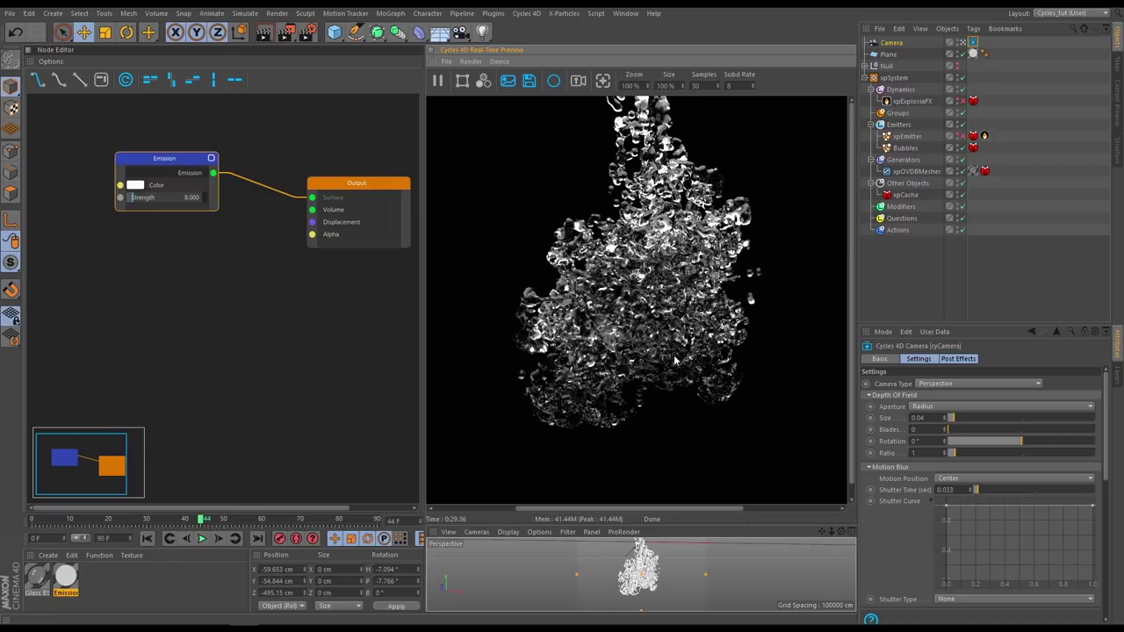
pyautogui.moveTo(706, 83); pyautogui.dragTo(690, 112)
pyautogui.click(439, 81)
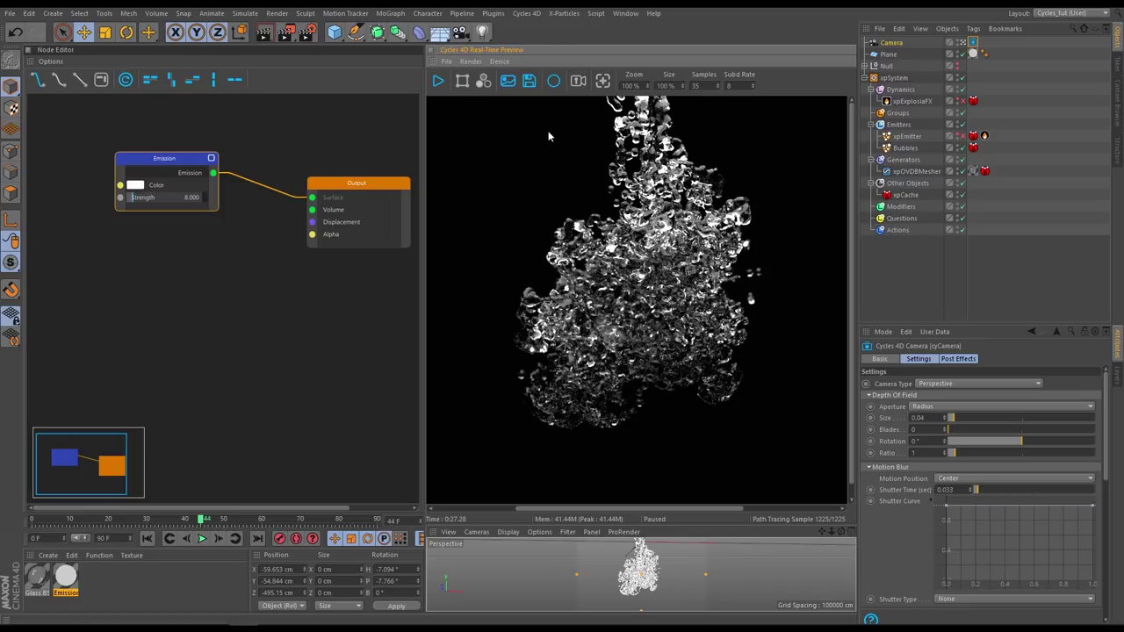
# - Open and enlarge the render settings, choose CUDA as the Cycles 4D render device, and inspect the hardware enabled for it
pyautogui.click(306, 31)
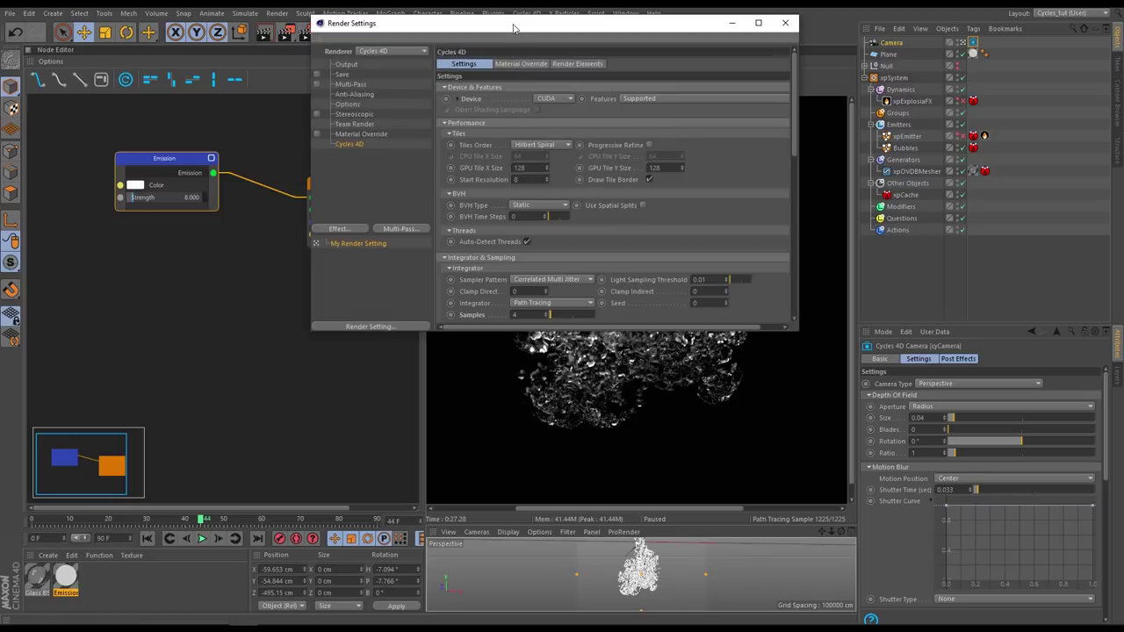
pyautogui.moveTo(511, 19); pyautogui.dragTo(245, 29)
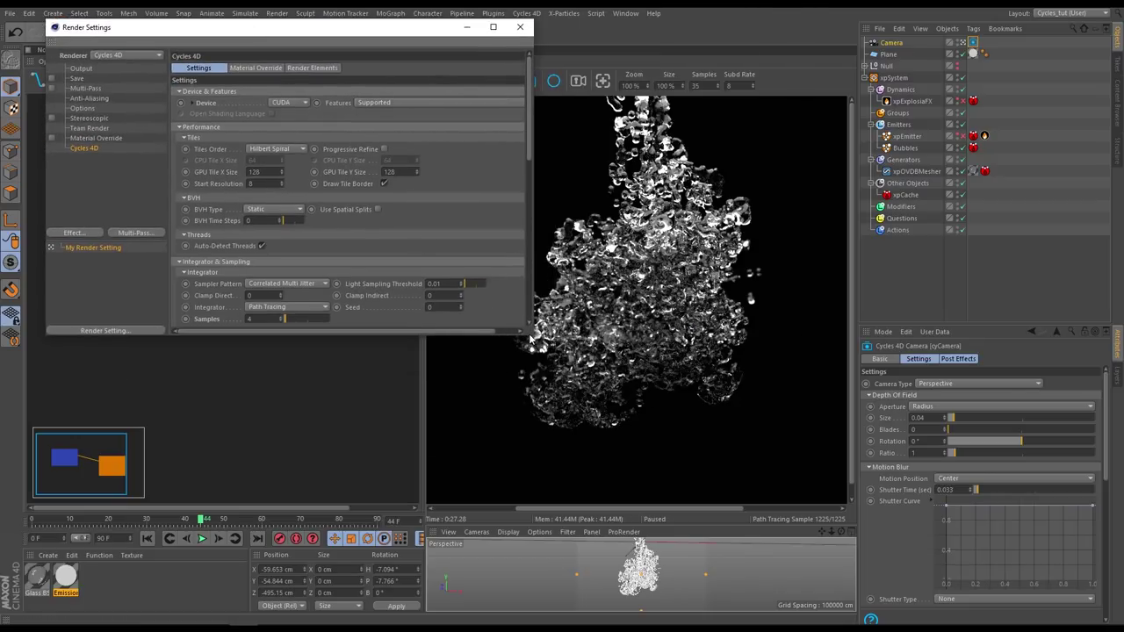
pyautogui.moveTo(531, 332); pyautogui.dragTo(892, 576)
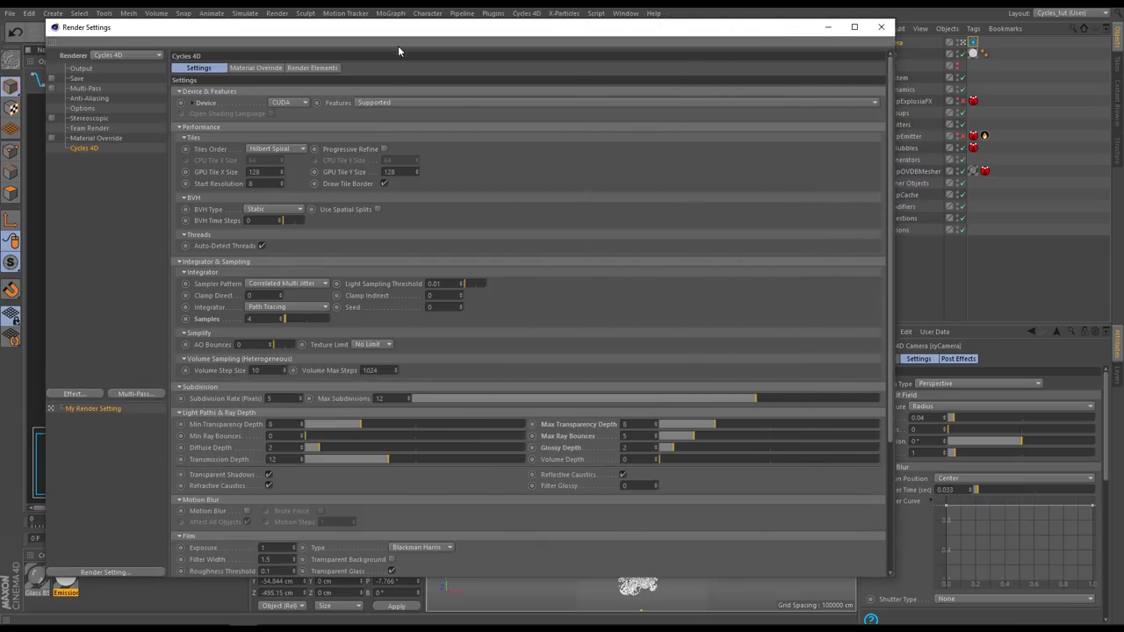
pyautogui.moveTo(398, 29); pyautogui.dragTo(418, 18)
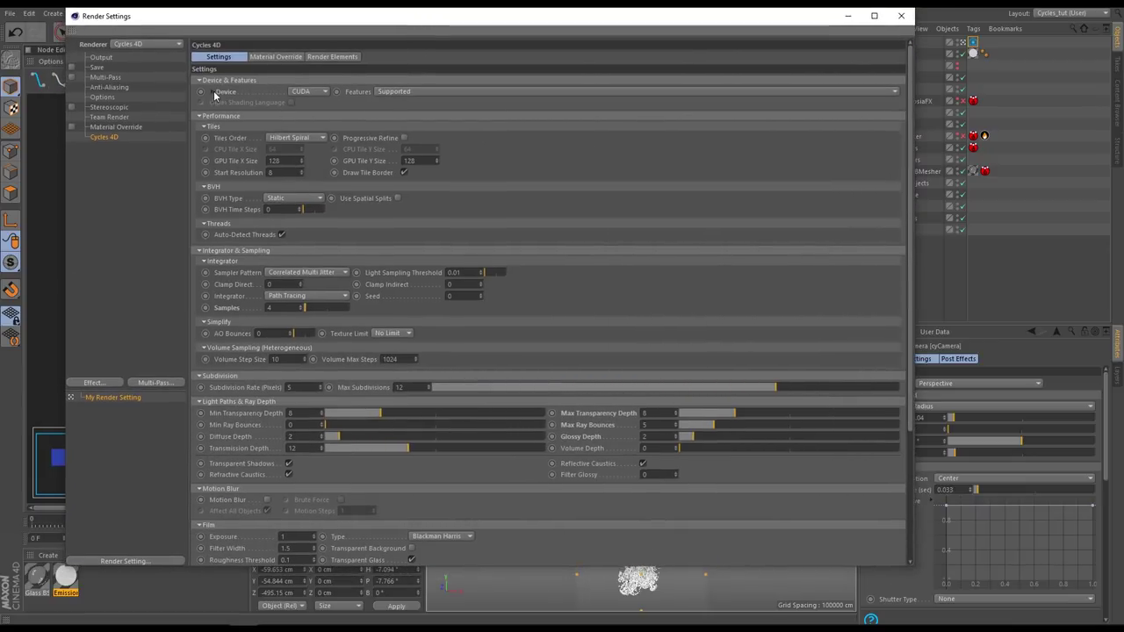
pyautogui.click(305, 92)
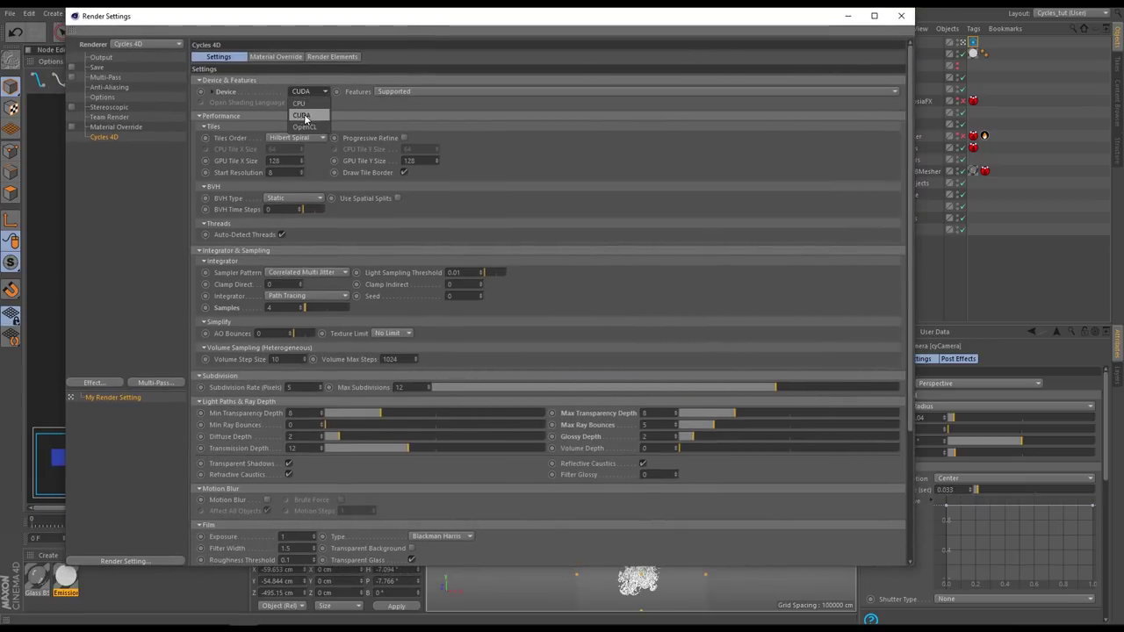
pyautogui.click(304, 117)
pyautogui.click(211, 92)
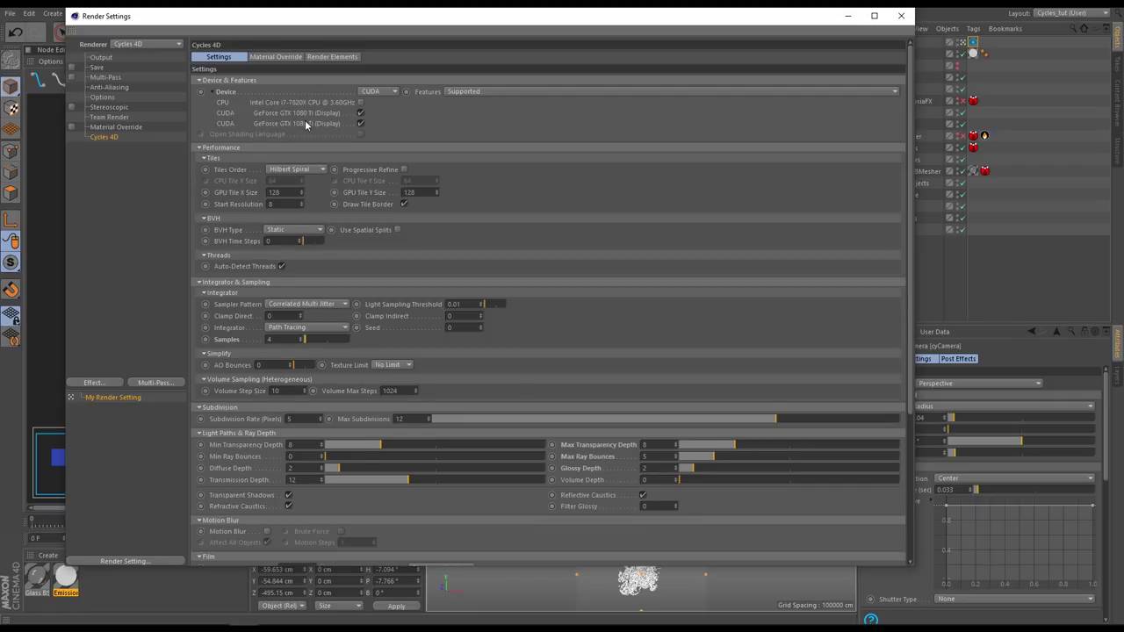
pyautogui.click(212, 95)
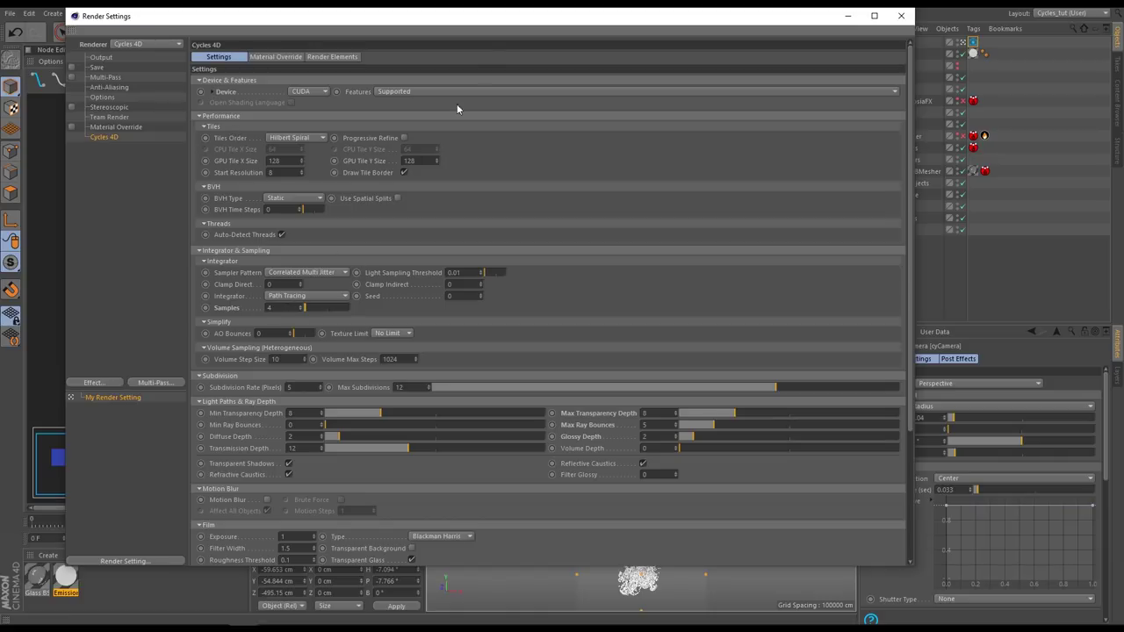
# - Compare with the preview's sample setting and enter the path-tracing Samples value for the final render
pyautogui.moveTo(494, 18); pyautogui.dragTo(628, 266)
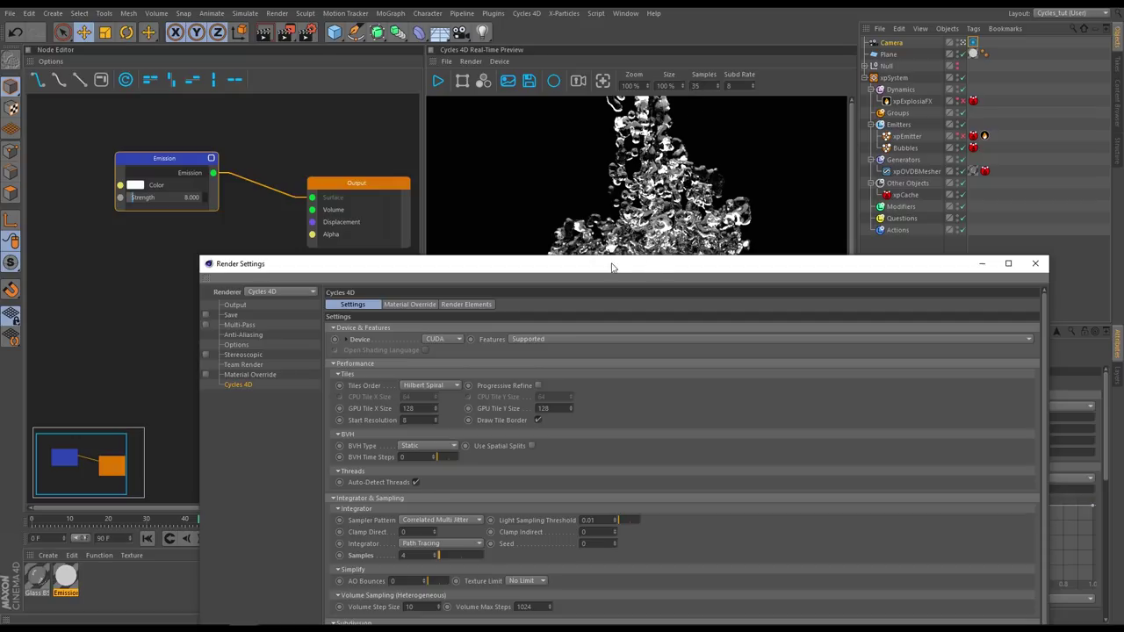
pyautogui.moveTo(612, 266); pyautogui.dragTo(530, 13)
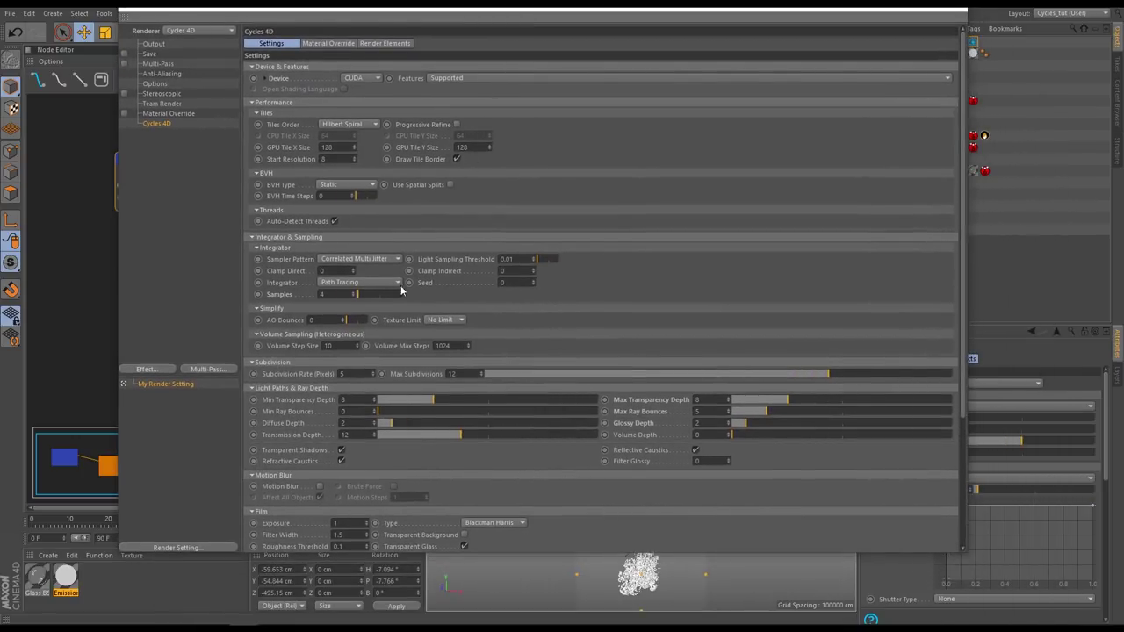
pyautogui.click(322, 295)
pyautogui.press('Return')
# - Set the output frame range to All Frames, change its start to frame 10, and close the render settings
pyautogui.click(150, 54)
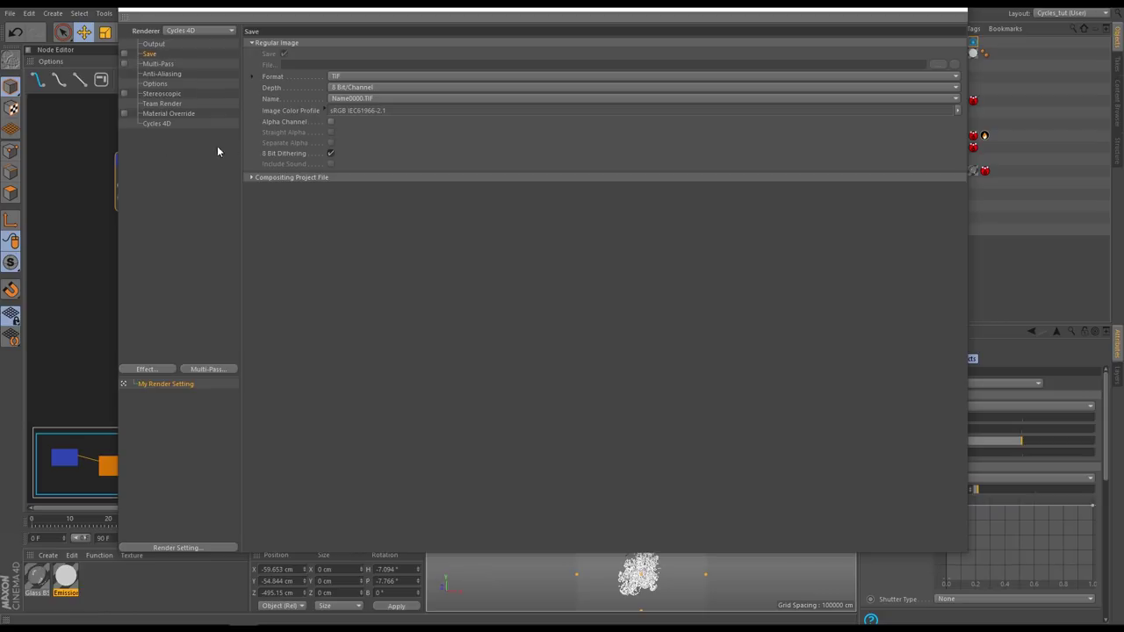
pyautogui.click(158, 45)
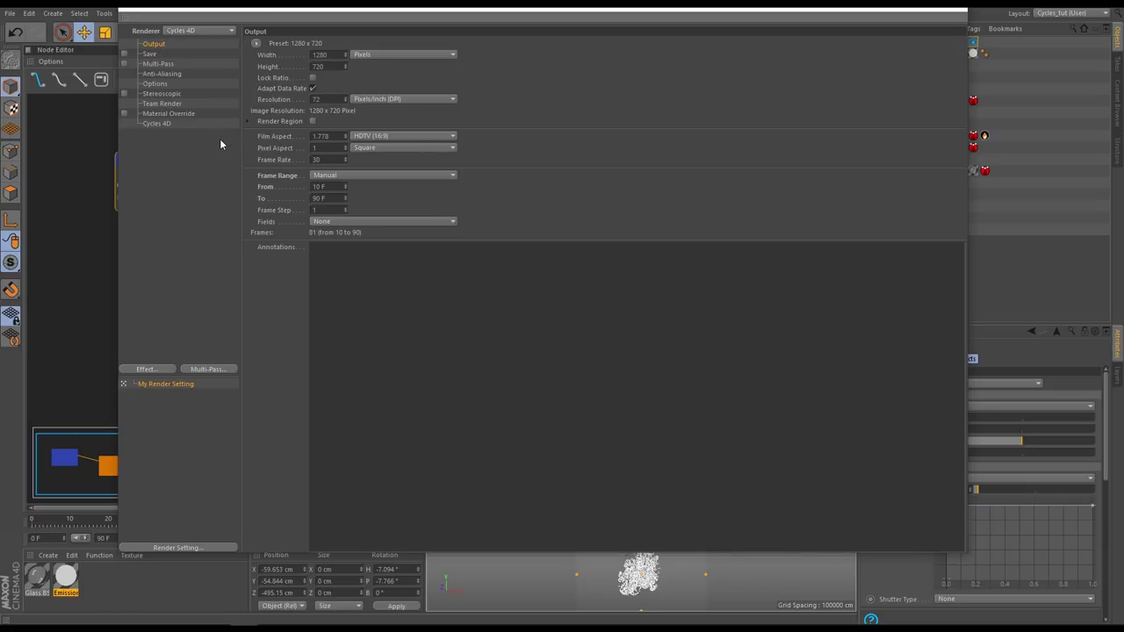
pyautogui.click(333, 175)
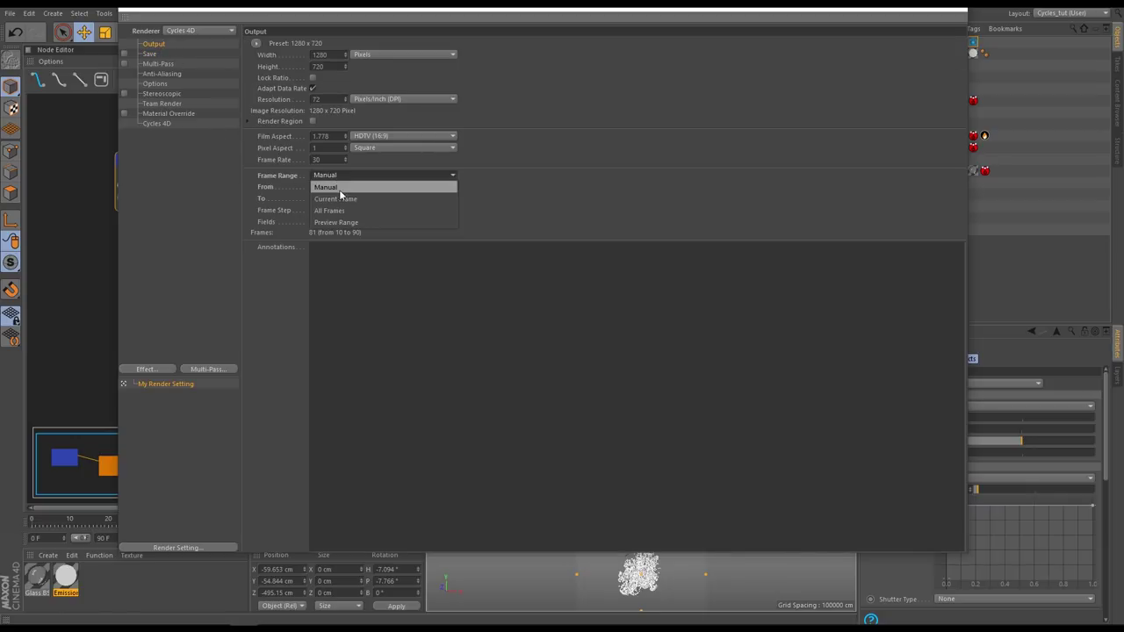
pyautogui.click(339, 211)
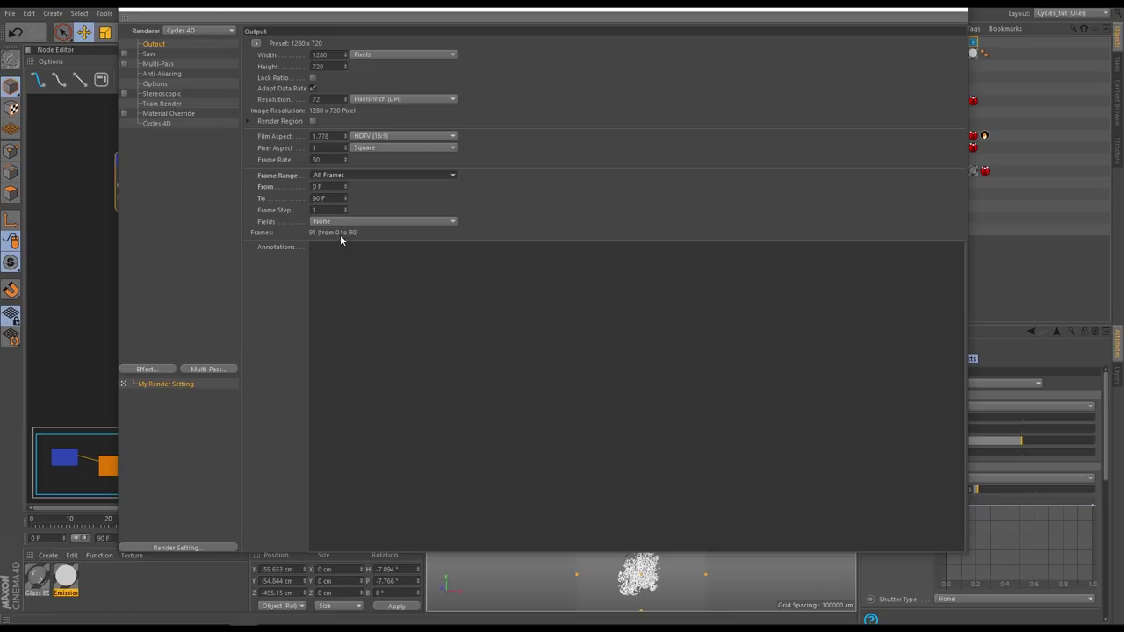
pyautogui.click(318, 186)
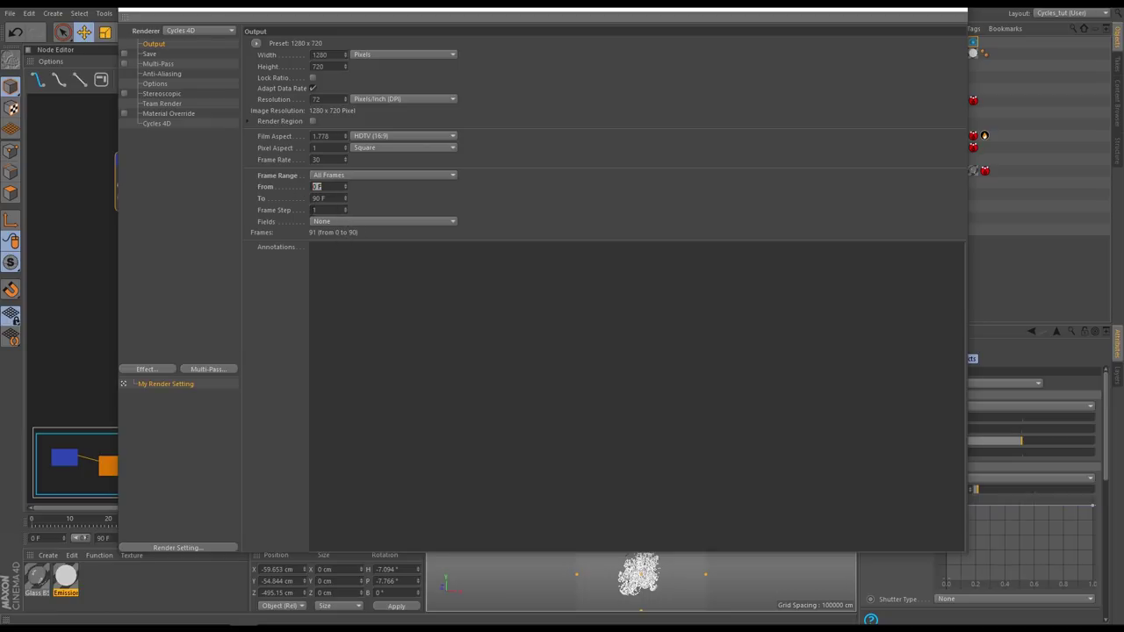
pyautogui.write('10')
pyautogui.press('Return')
pyautogui.click(955, 11)
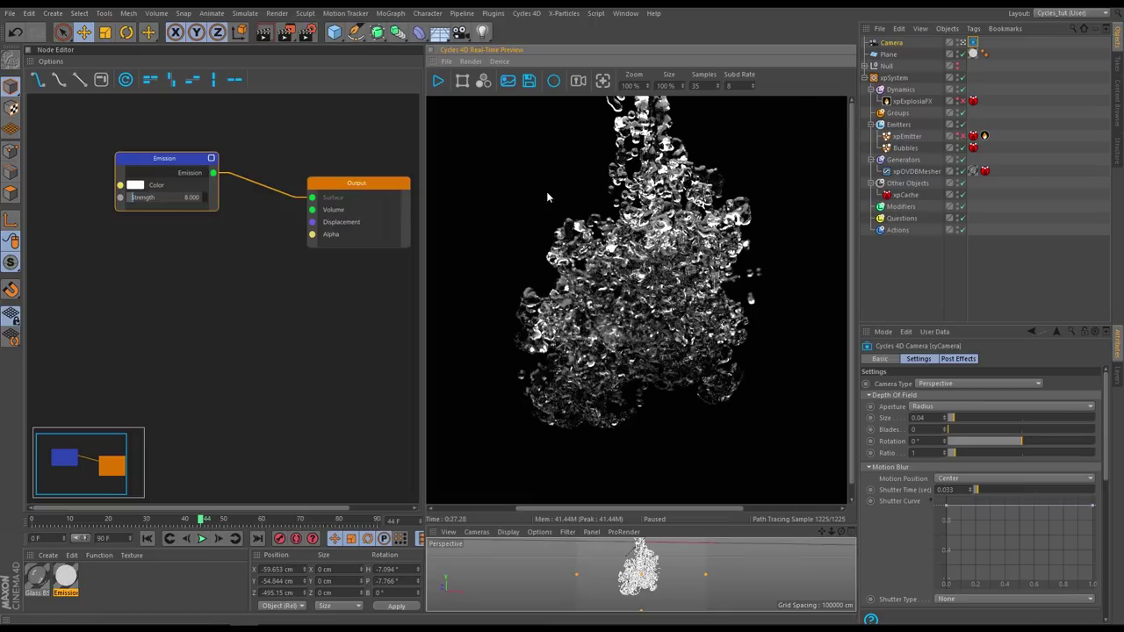
# - Render the sequence to the Picture Viewer without saving, widen its image area, and play back the rendered frames
pyautogui.click(287, 33)
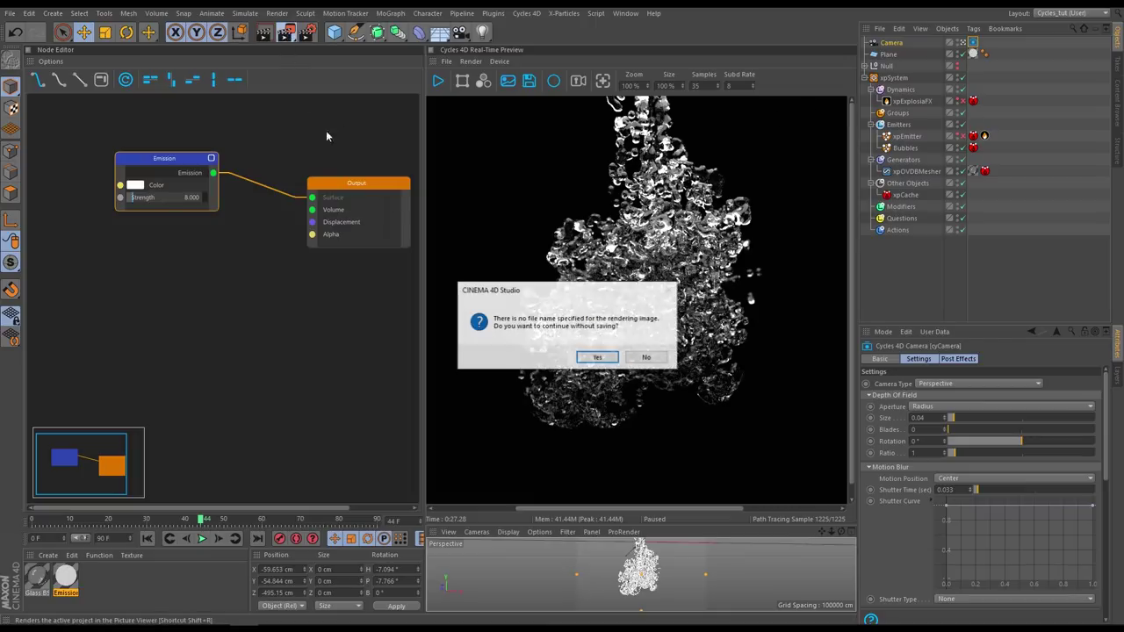
pyautogui.click(597, 357)
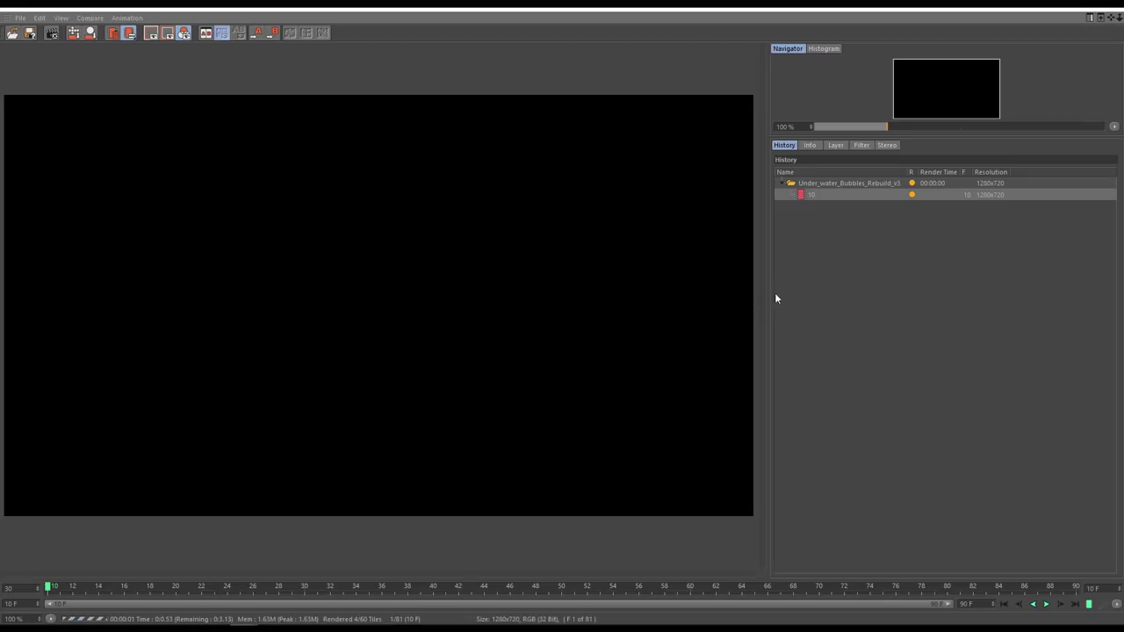
pyautogui.moveTo(769, 298); pyautogui.dragTo(809, 297)
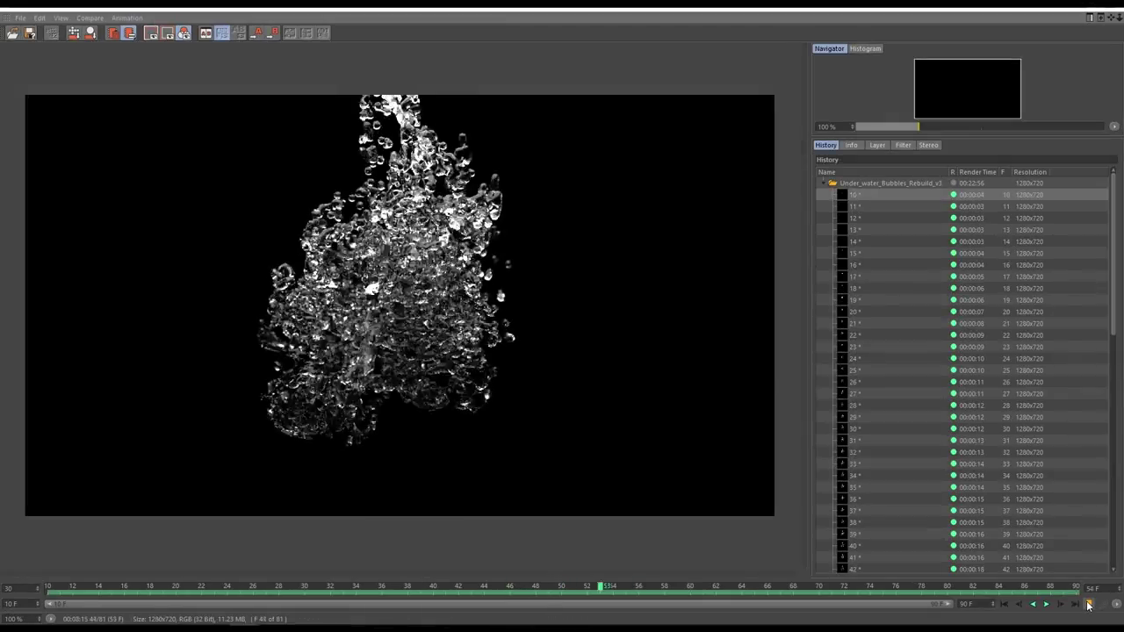
pyautogui.click(1088, 603)
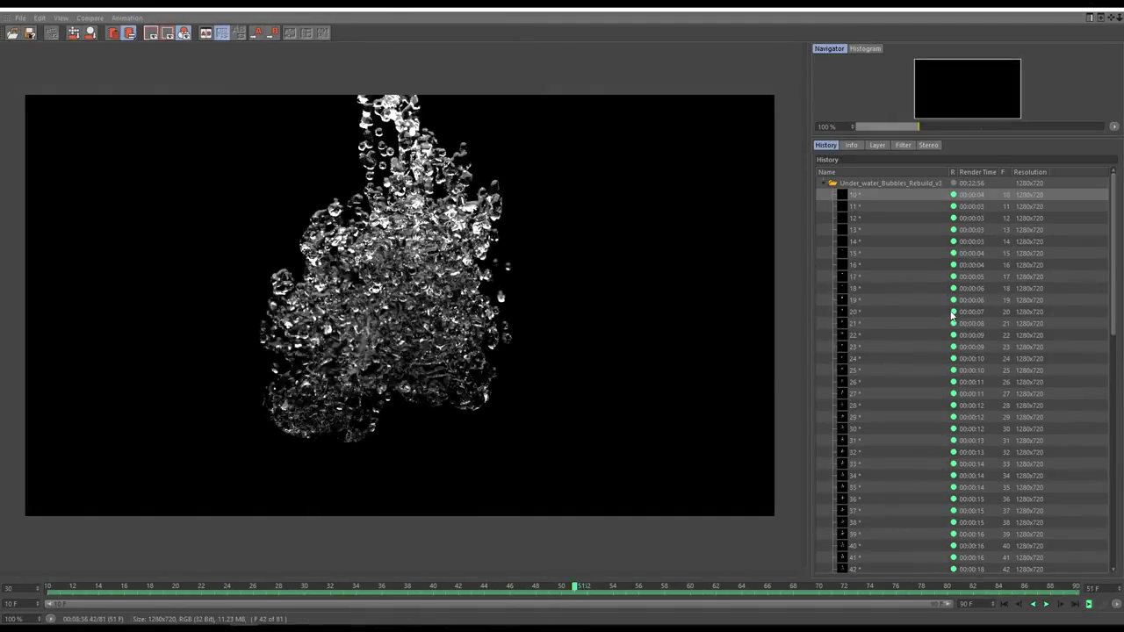